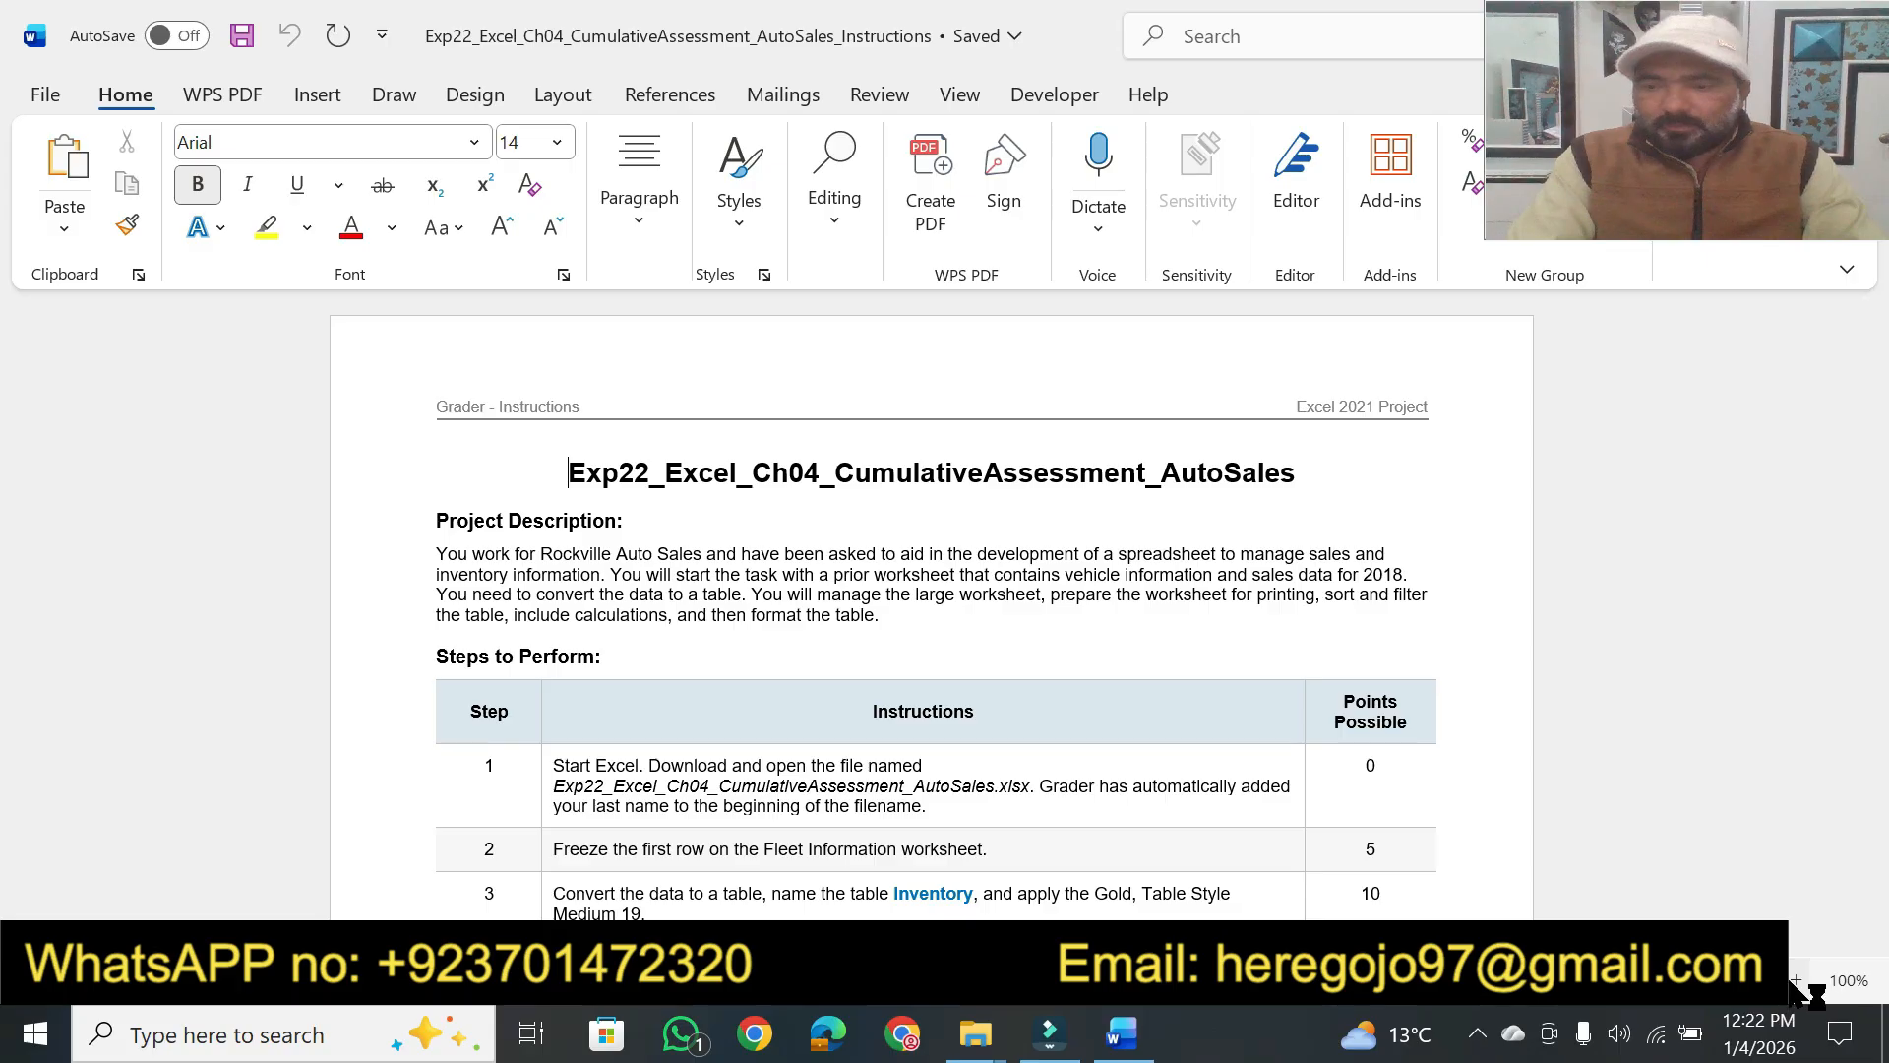
Highlight the document title "Exp22_Excel_Ch04_CumulativeAssessment_AutoSales" in yellow
click(1794, 982)
click(1794, 982)
click(1793, 982)
click(1793, 982)
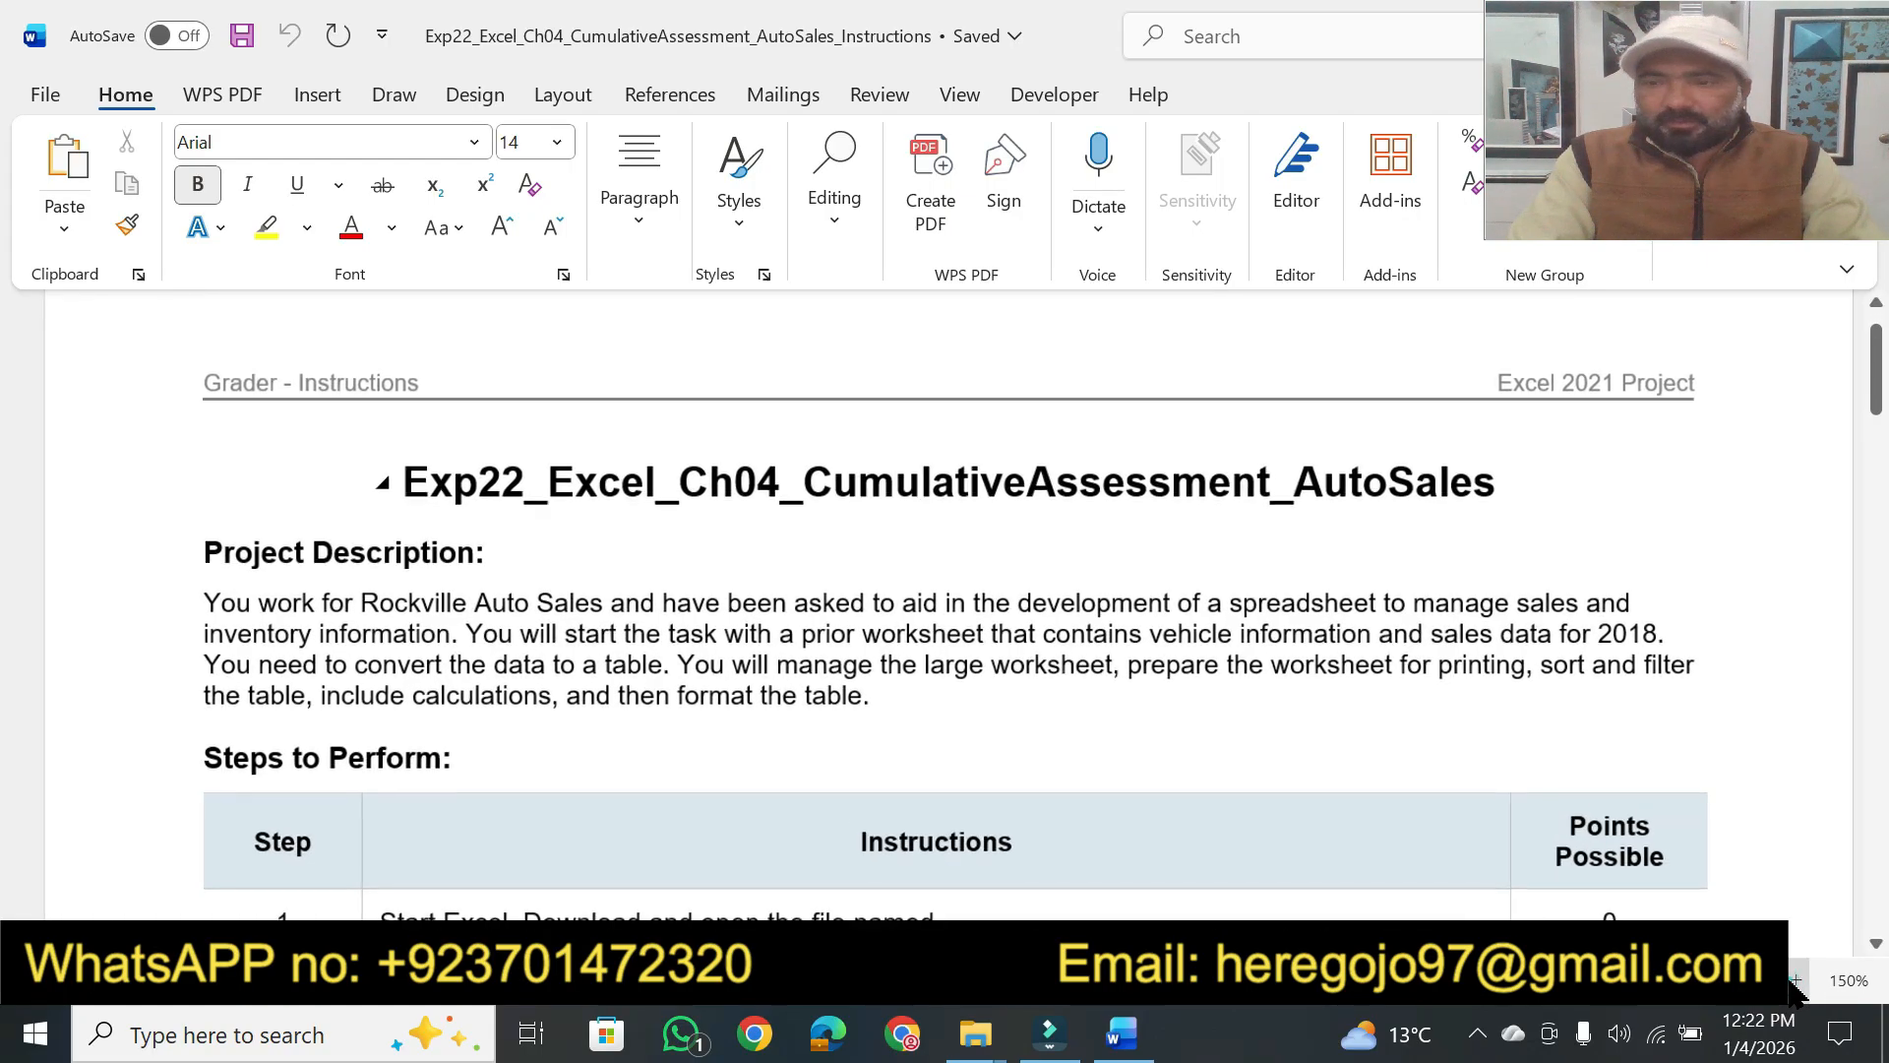
drag(1879, 392, 1879, 397)
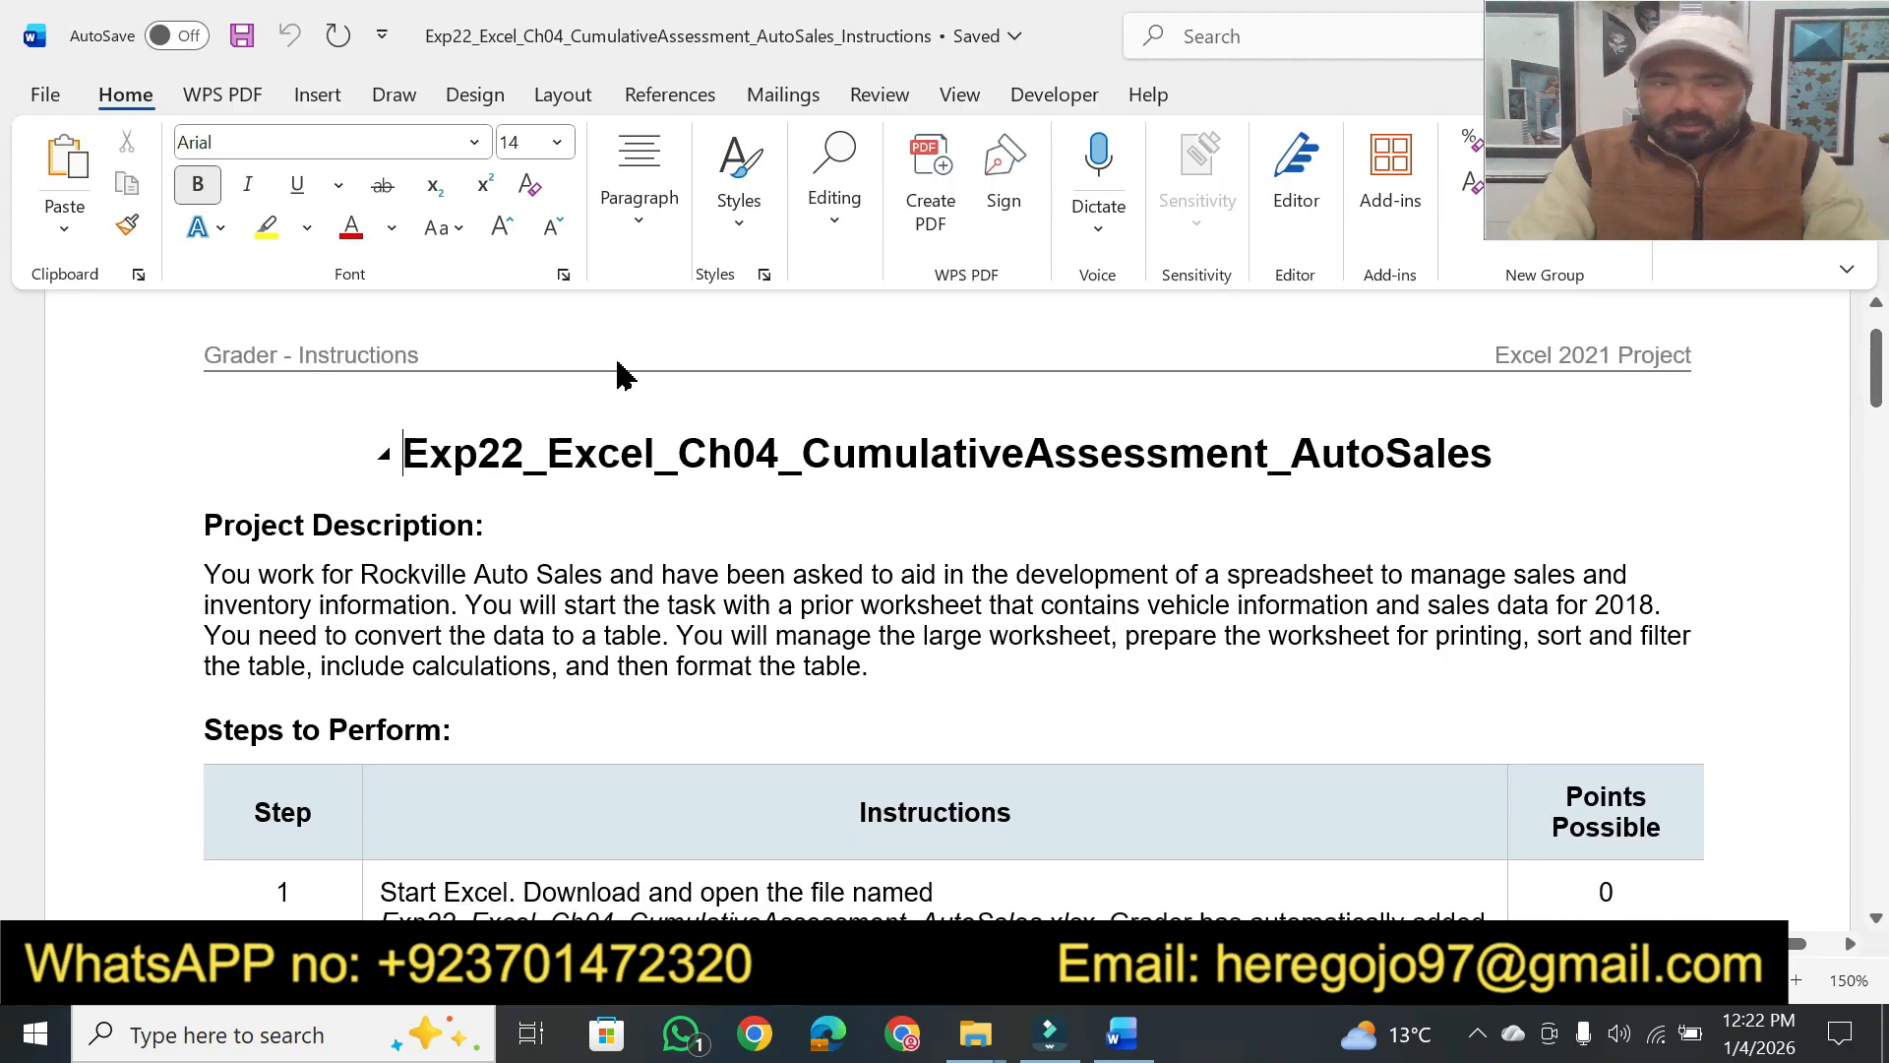
click(407, 454)
drag(473, 450, 1741, 448)
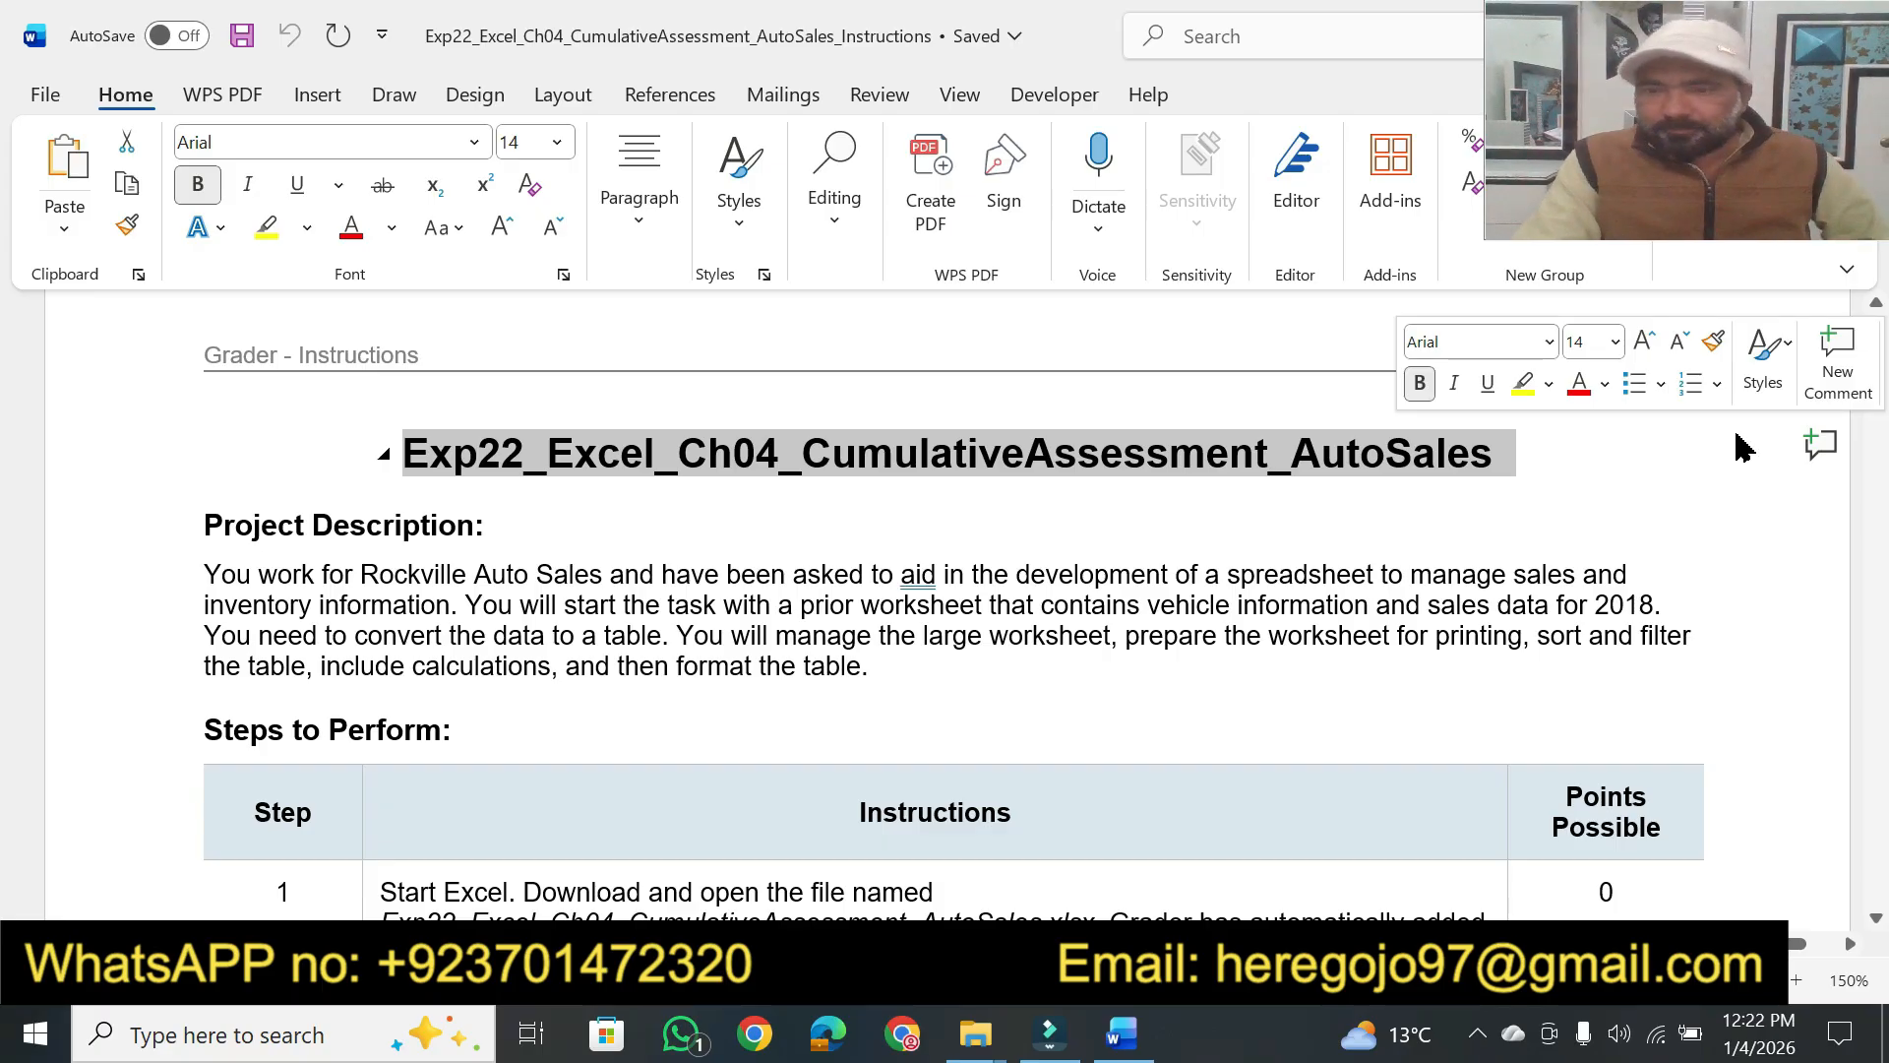
key(shift+Left)
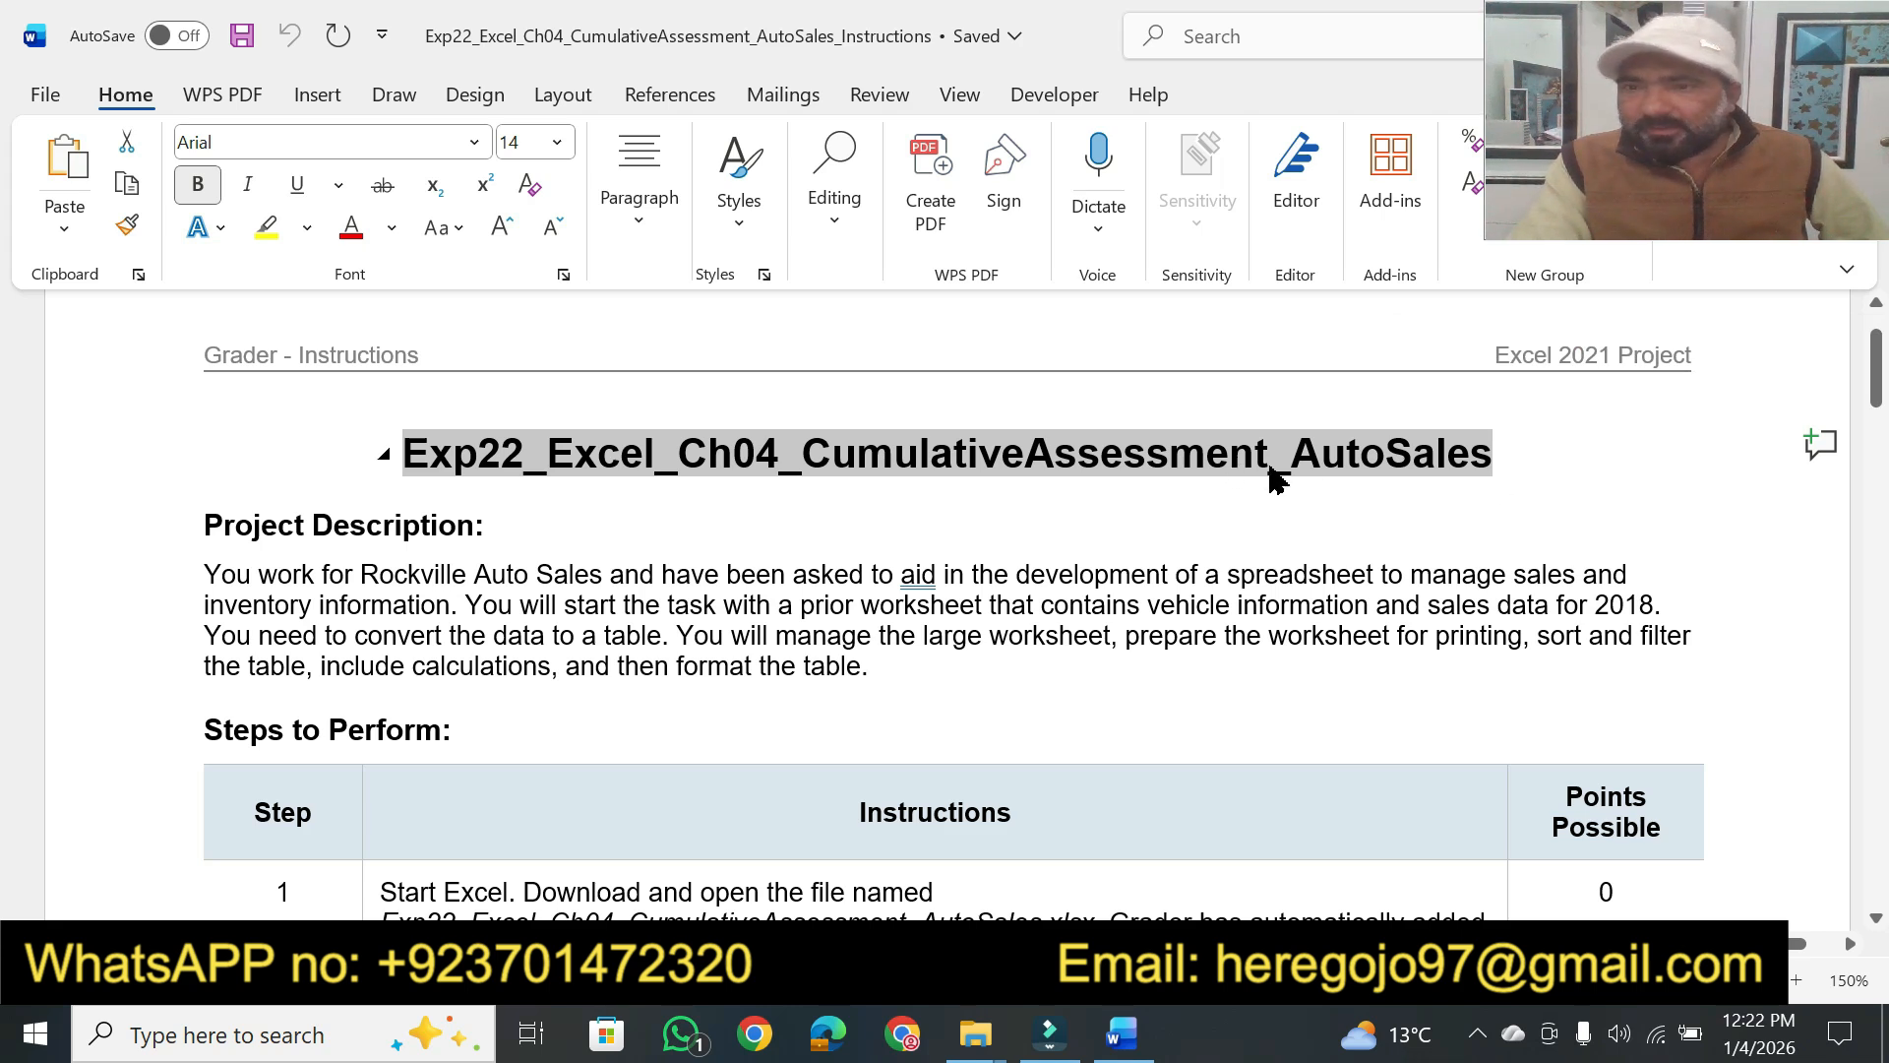
click(266, 228)
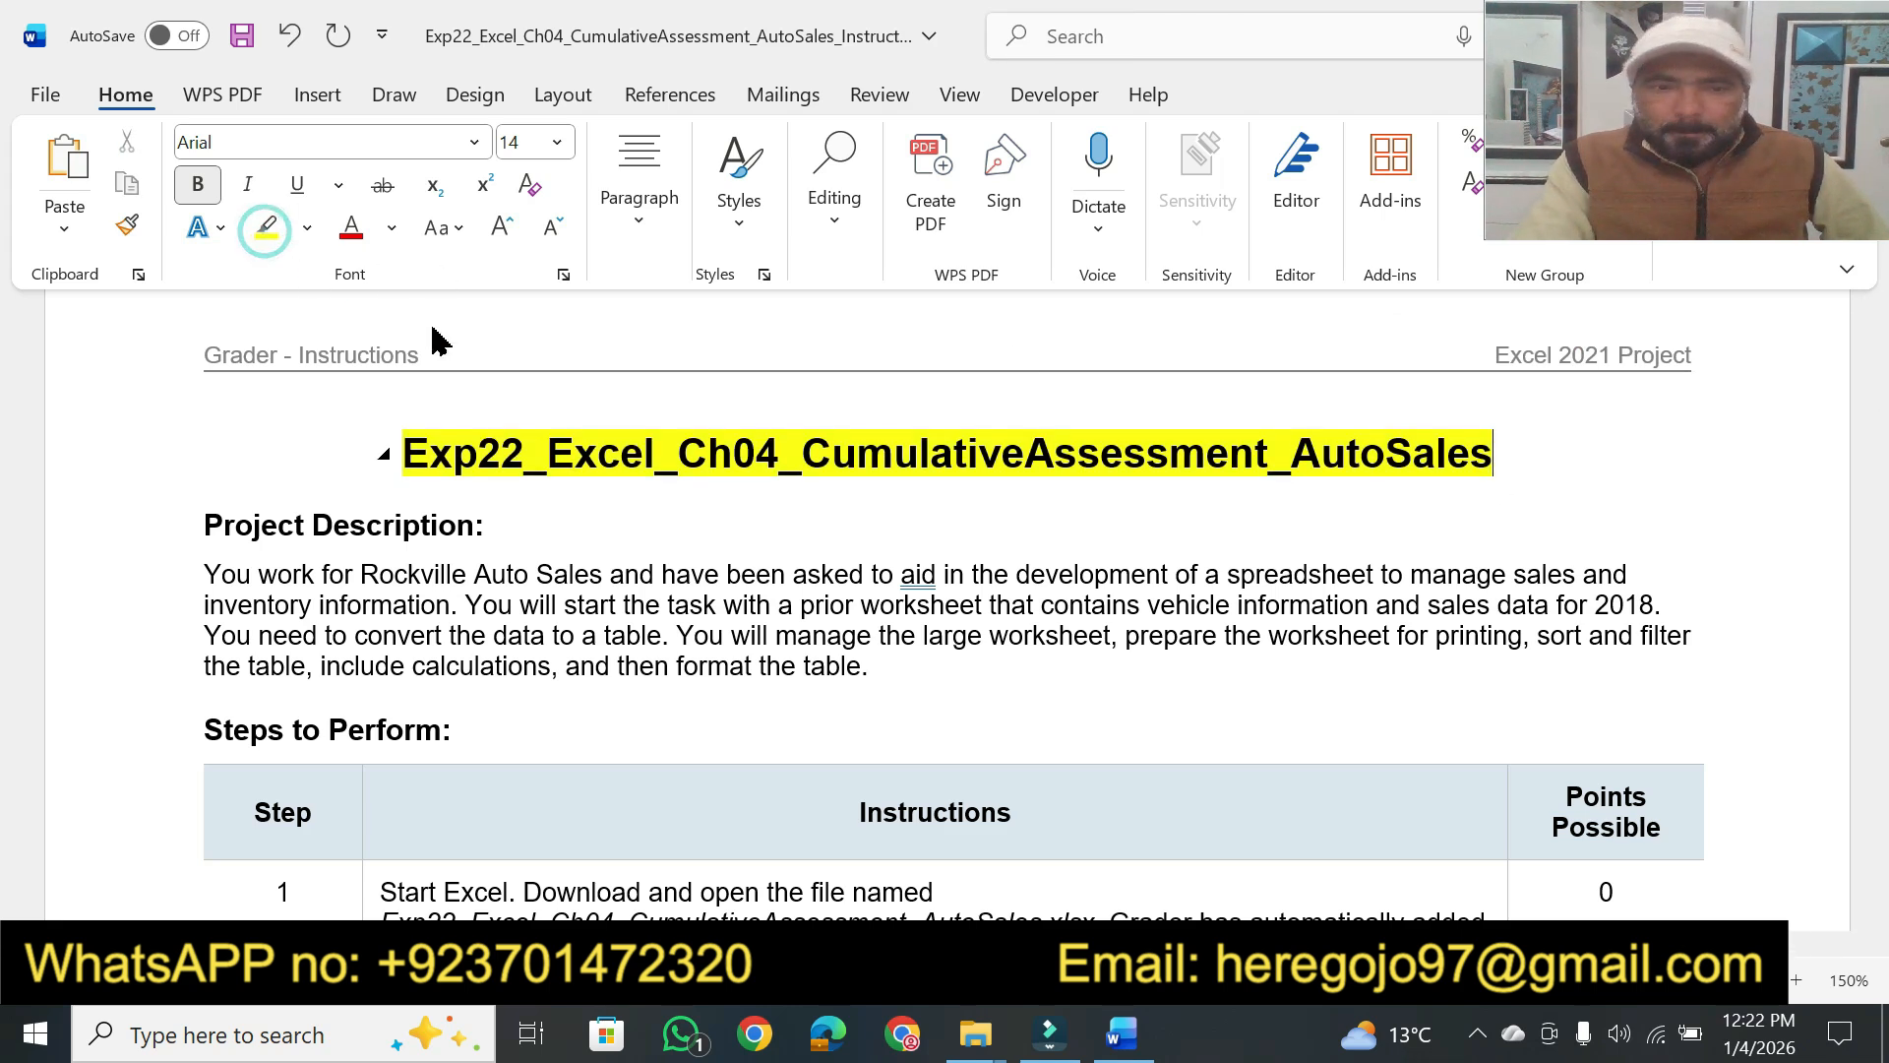
Try font sizes 24 and 20 on the highlighted document title
drag(1482, 454, 451, 461)
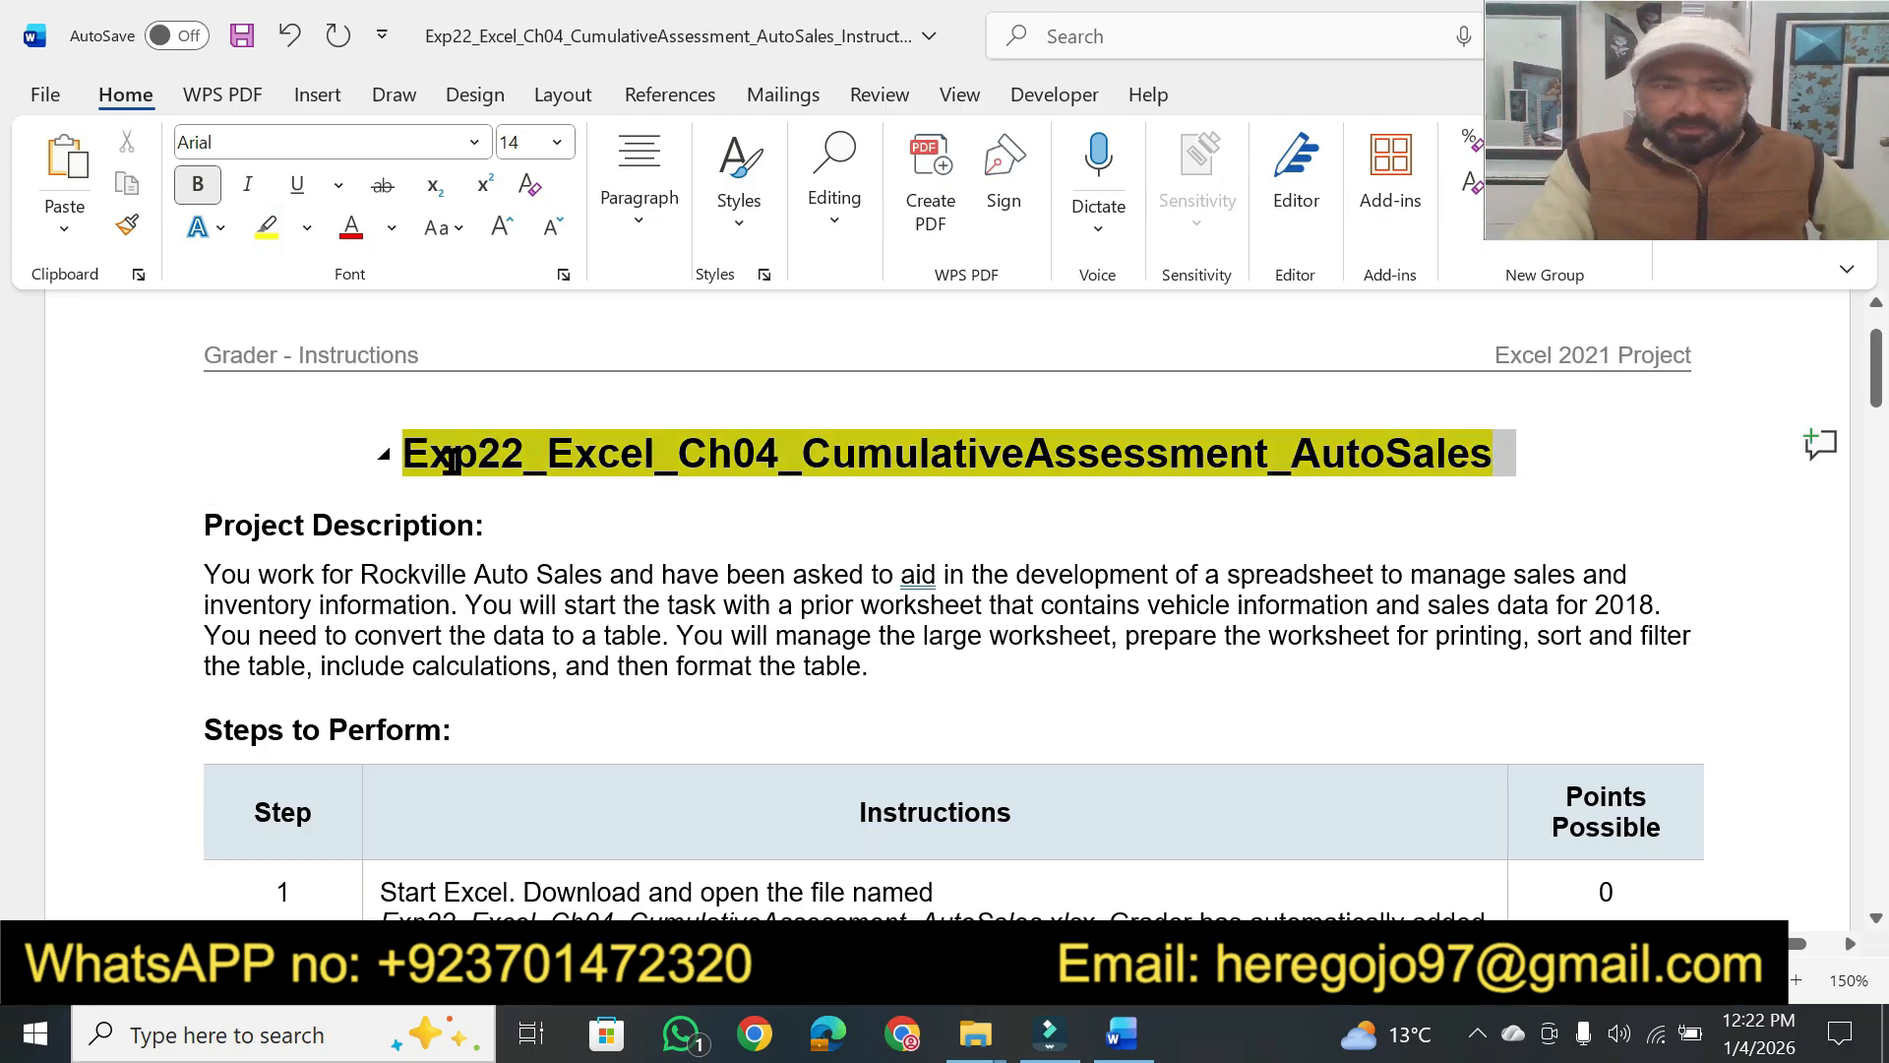
click(526, 145)
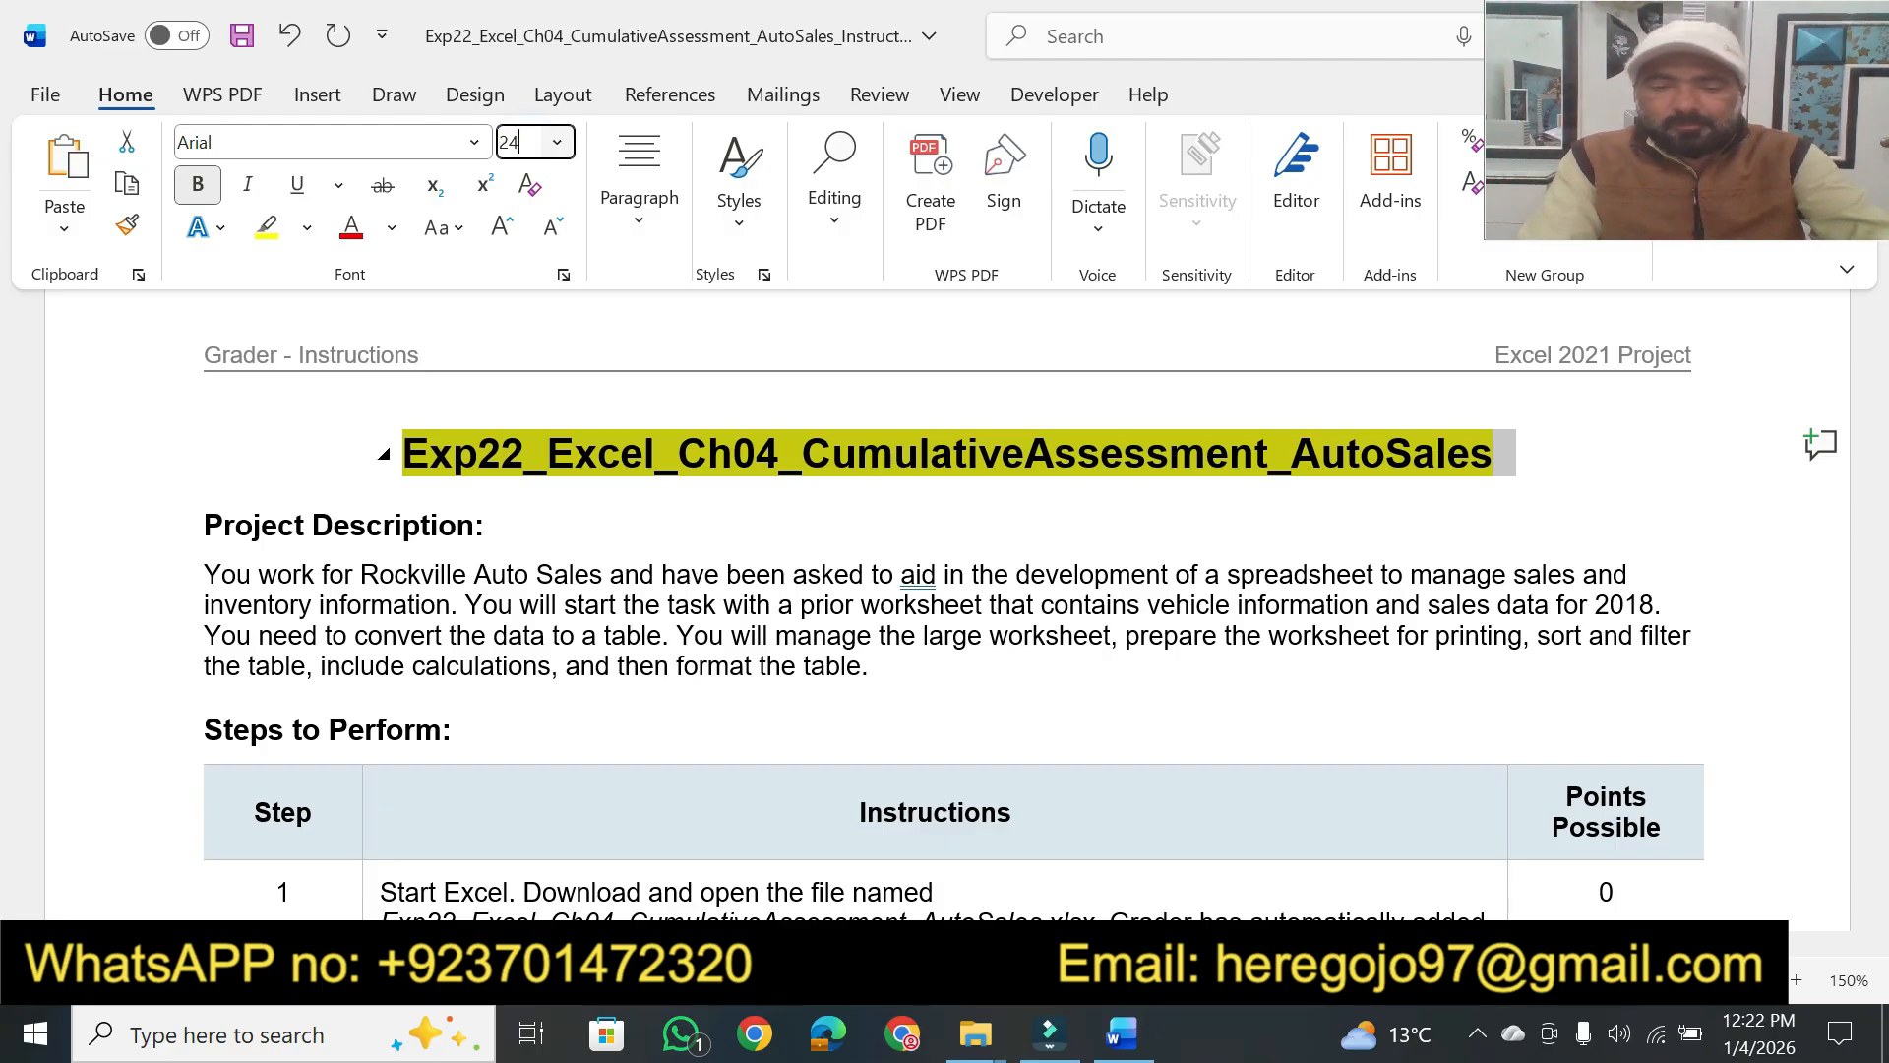
text(24)
key(Return)
click(528, 142)
text(2)
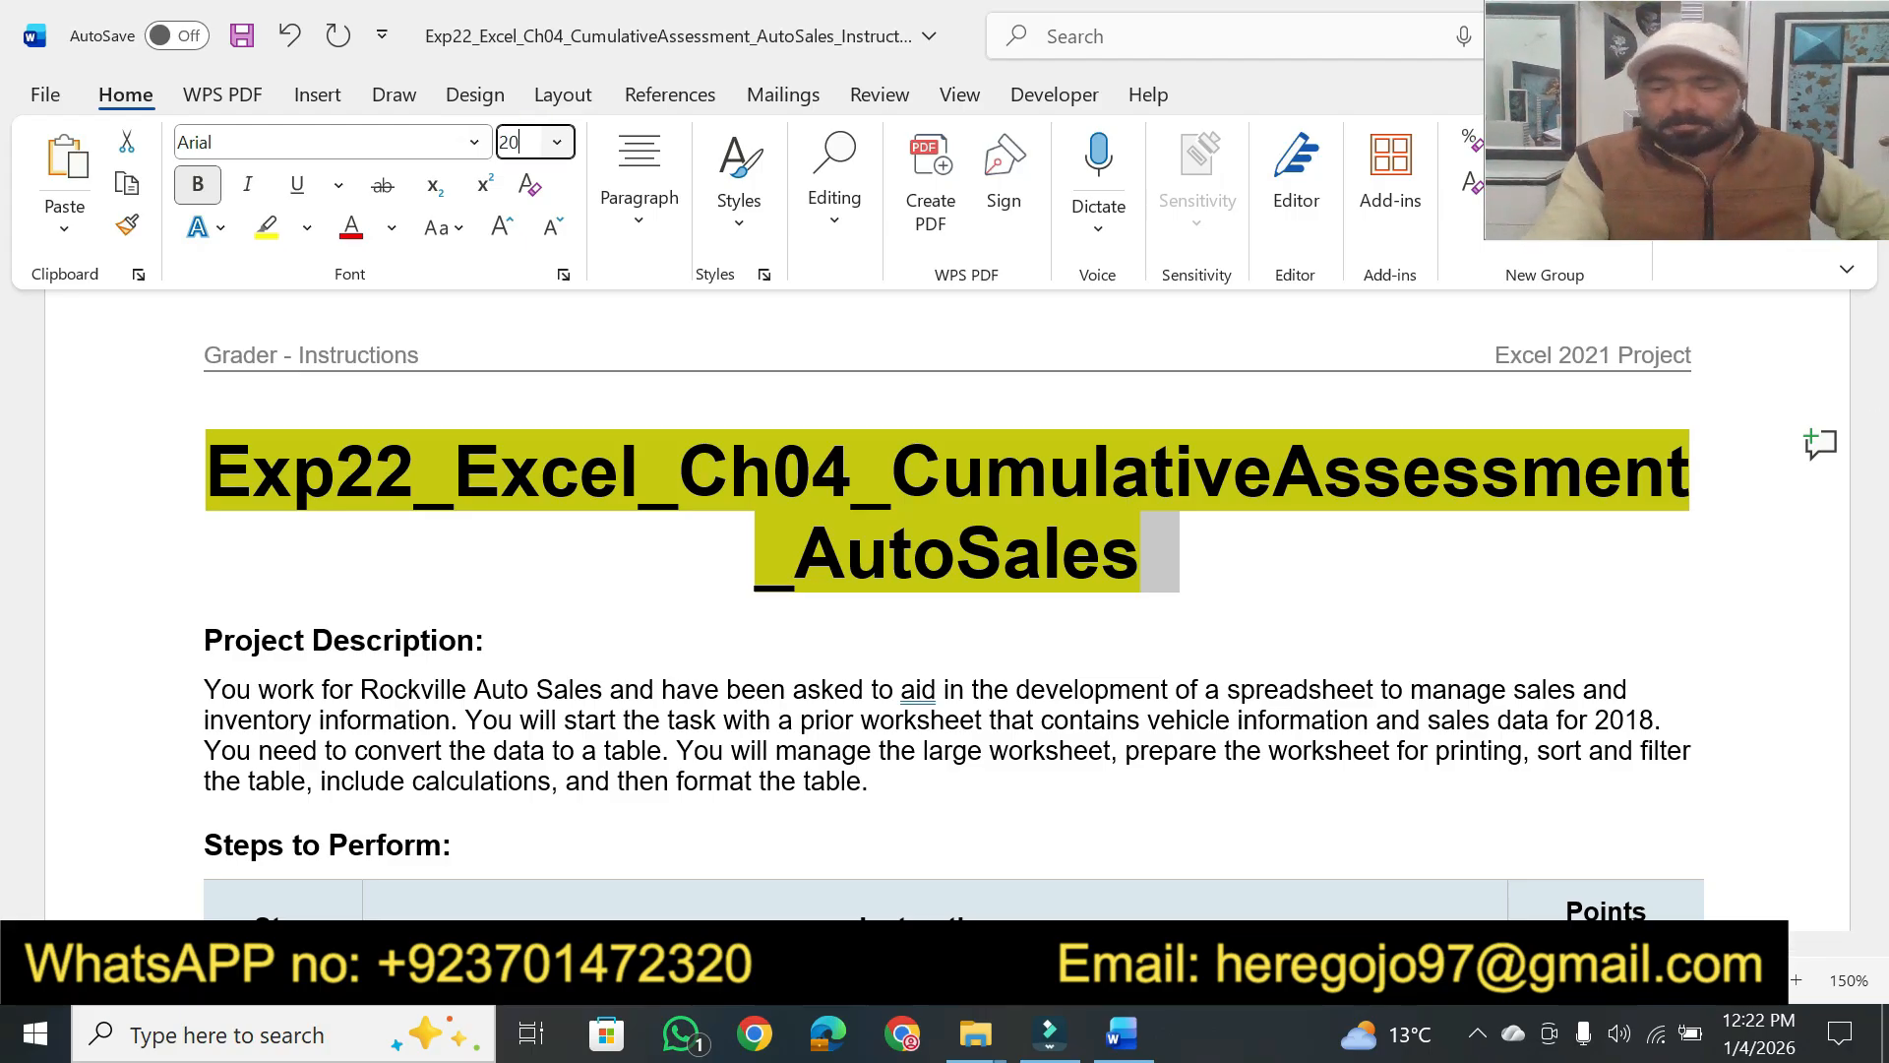
text(0)
key(Return)
Set the document title's font size to 18 and deselect it
click(525, 145)
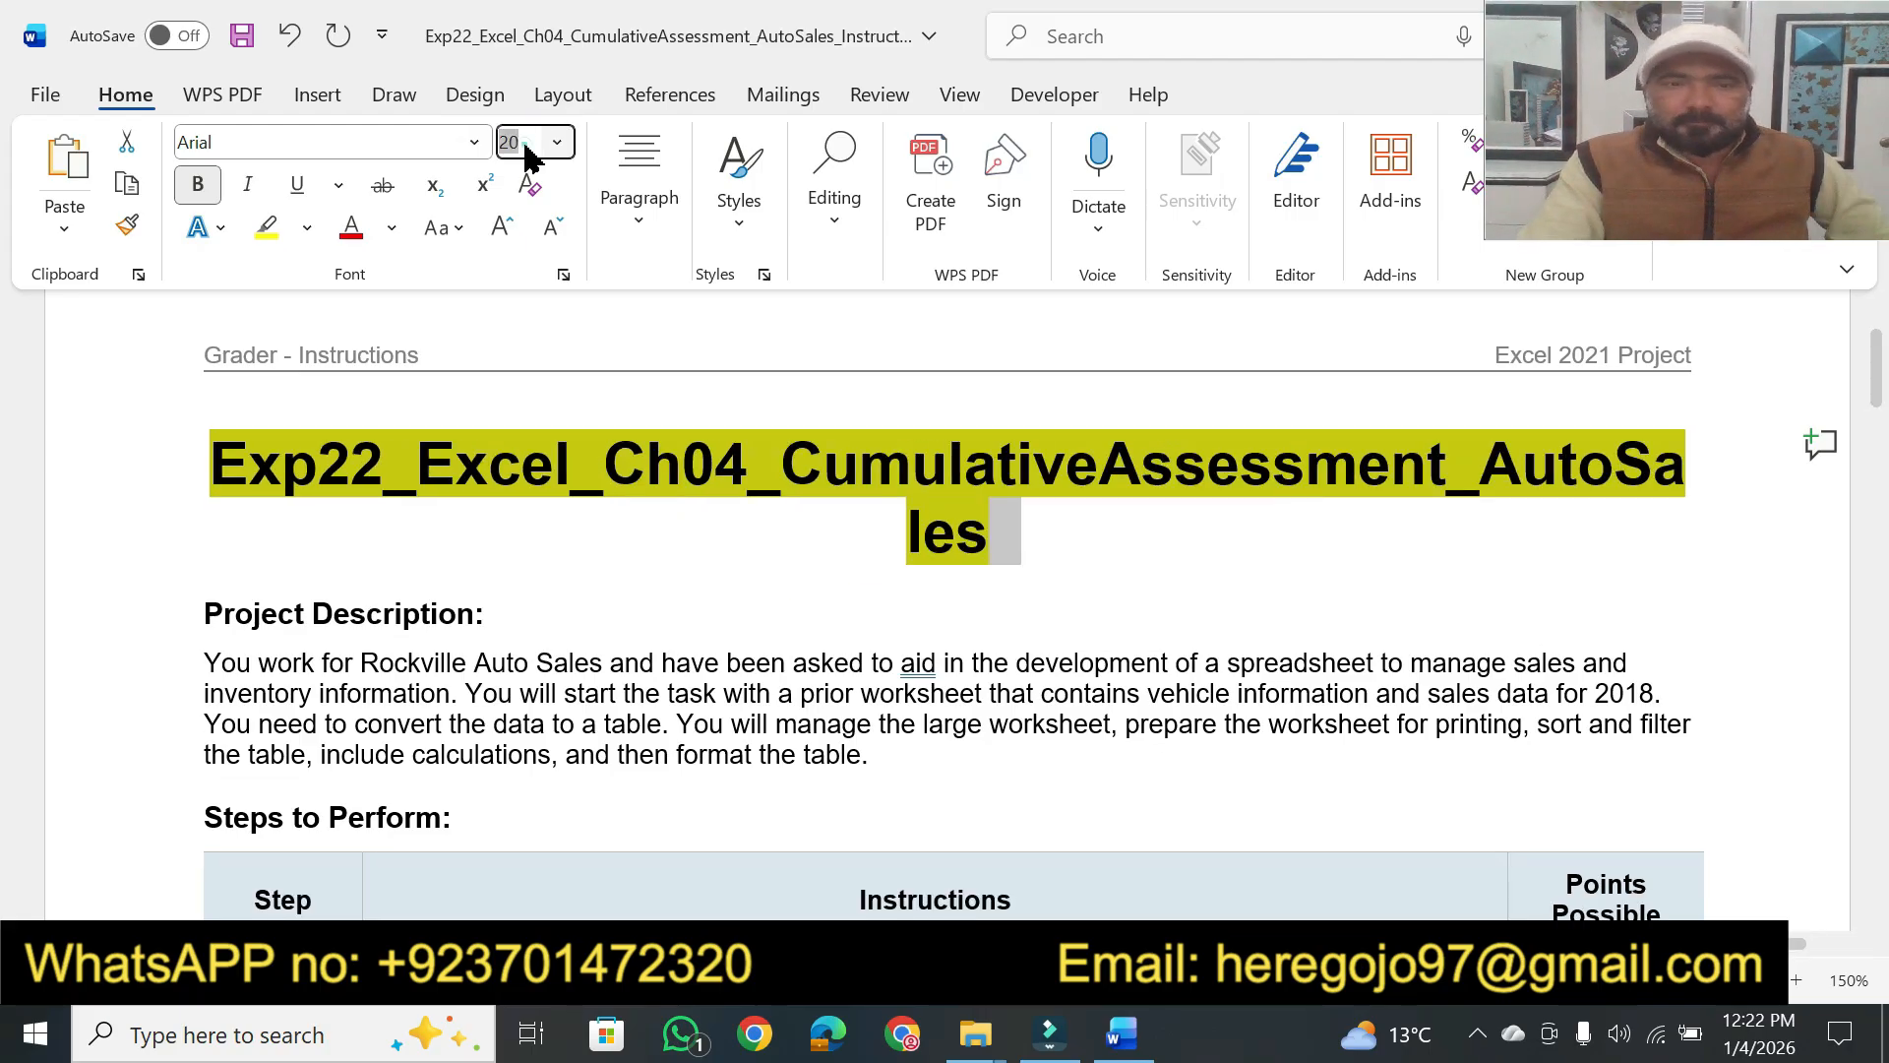
text(18)
key(Return)
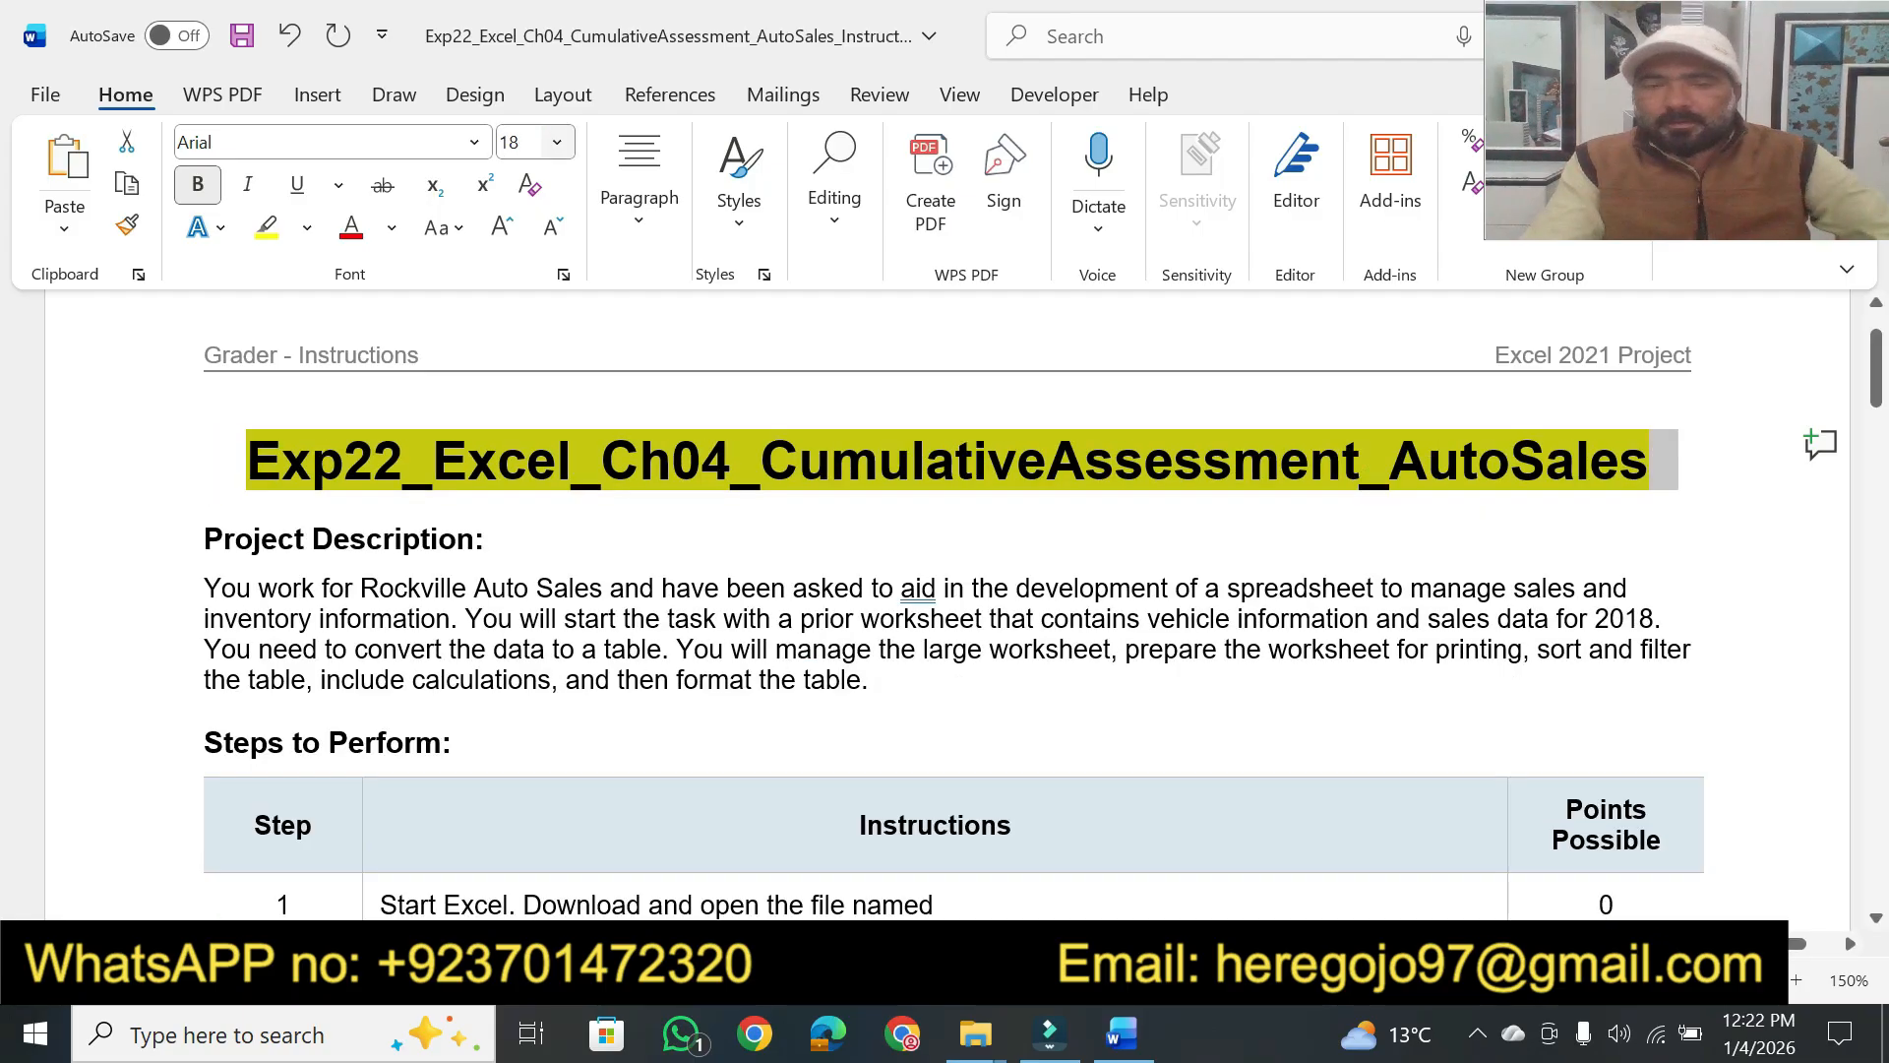
click(566, 517)
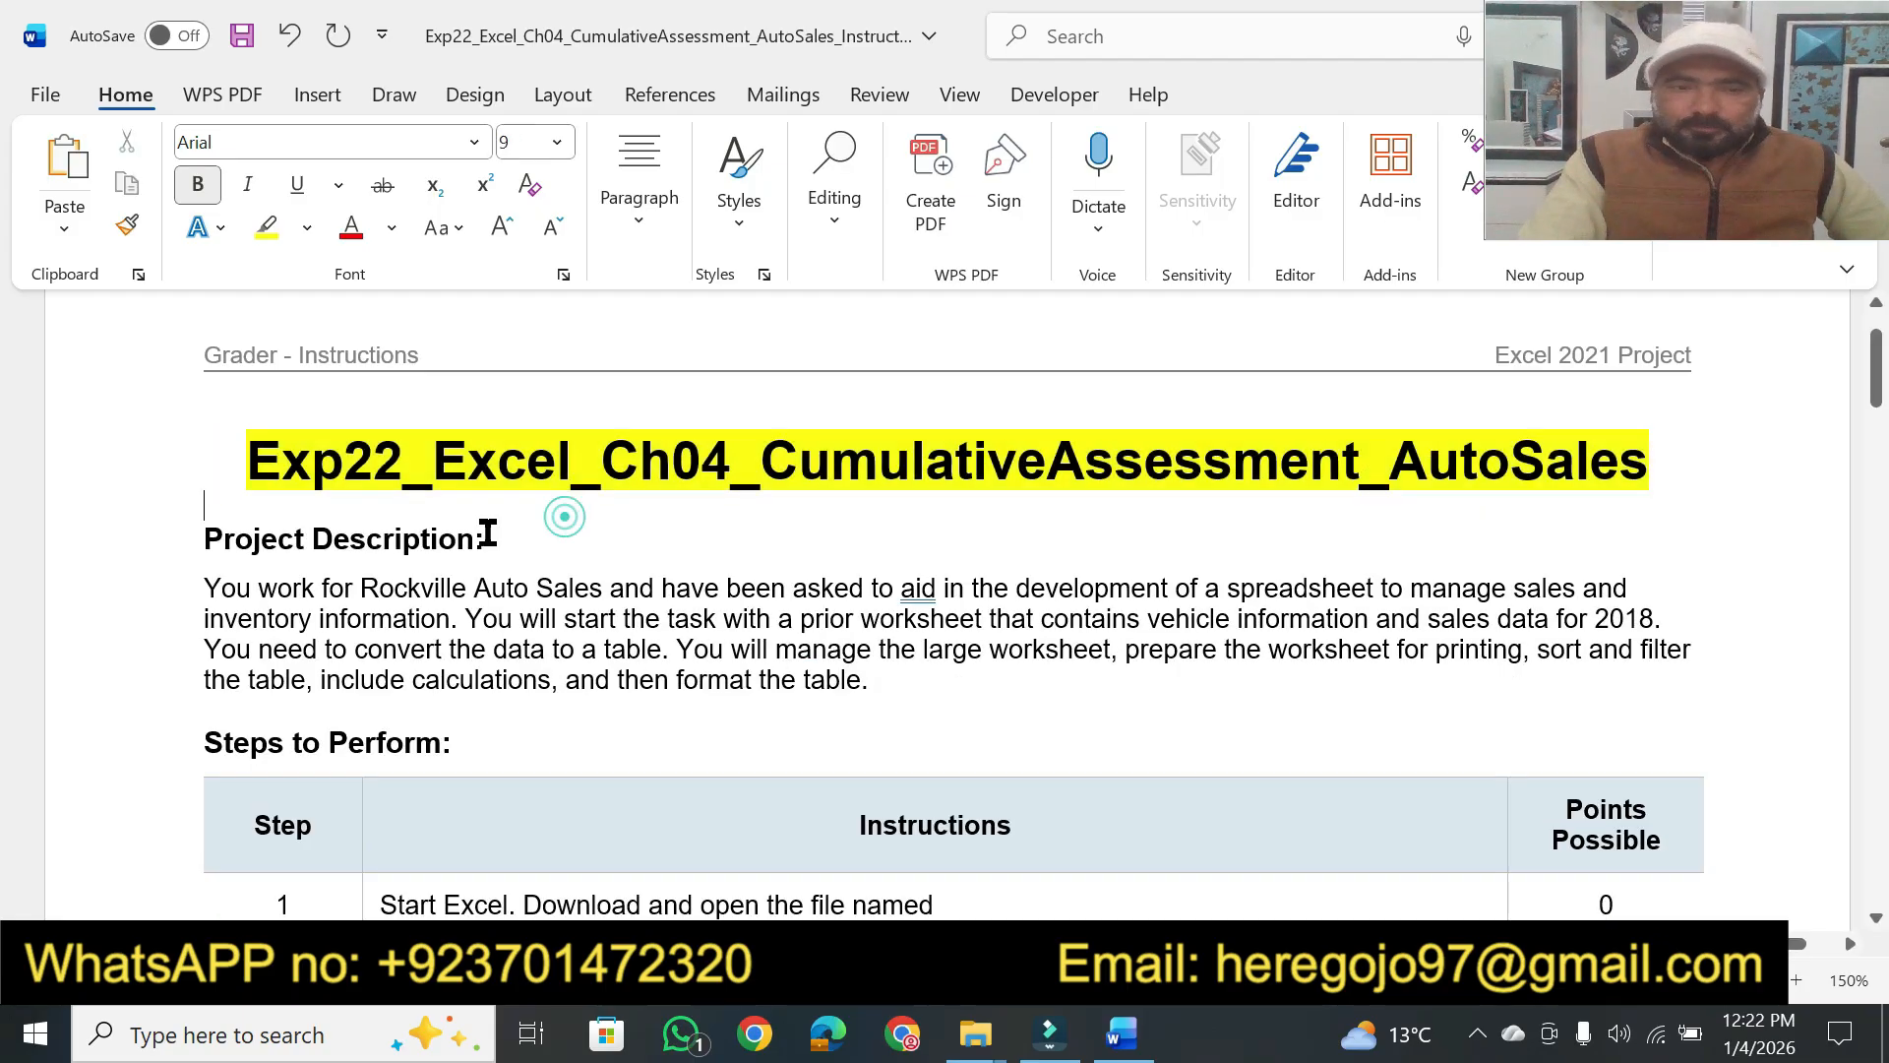
Enlarge the "Project Description:" heading to font size 16 and highlight it in yellow
drag(210, 541, 496, 540)
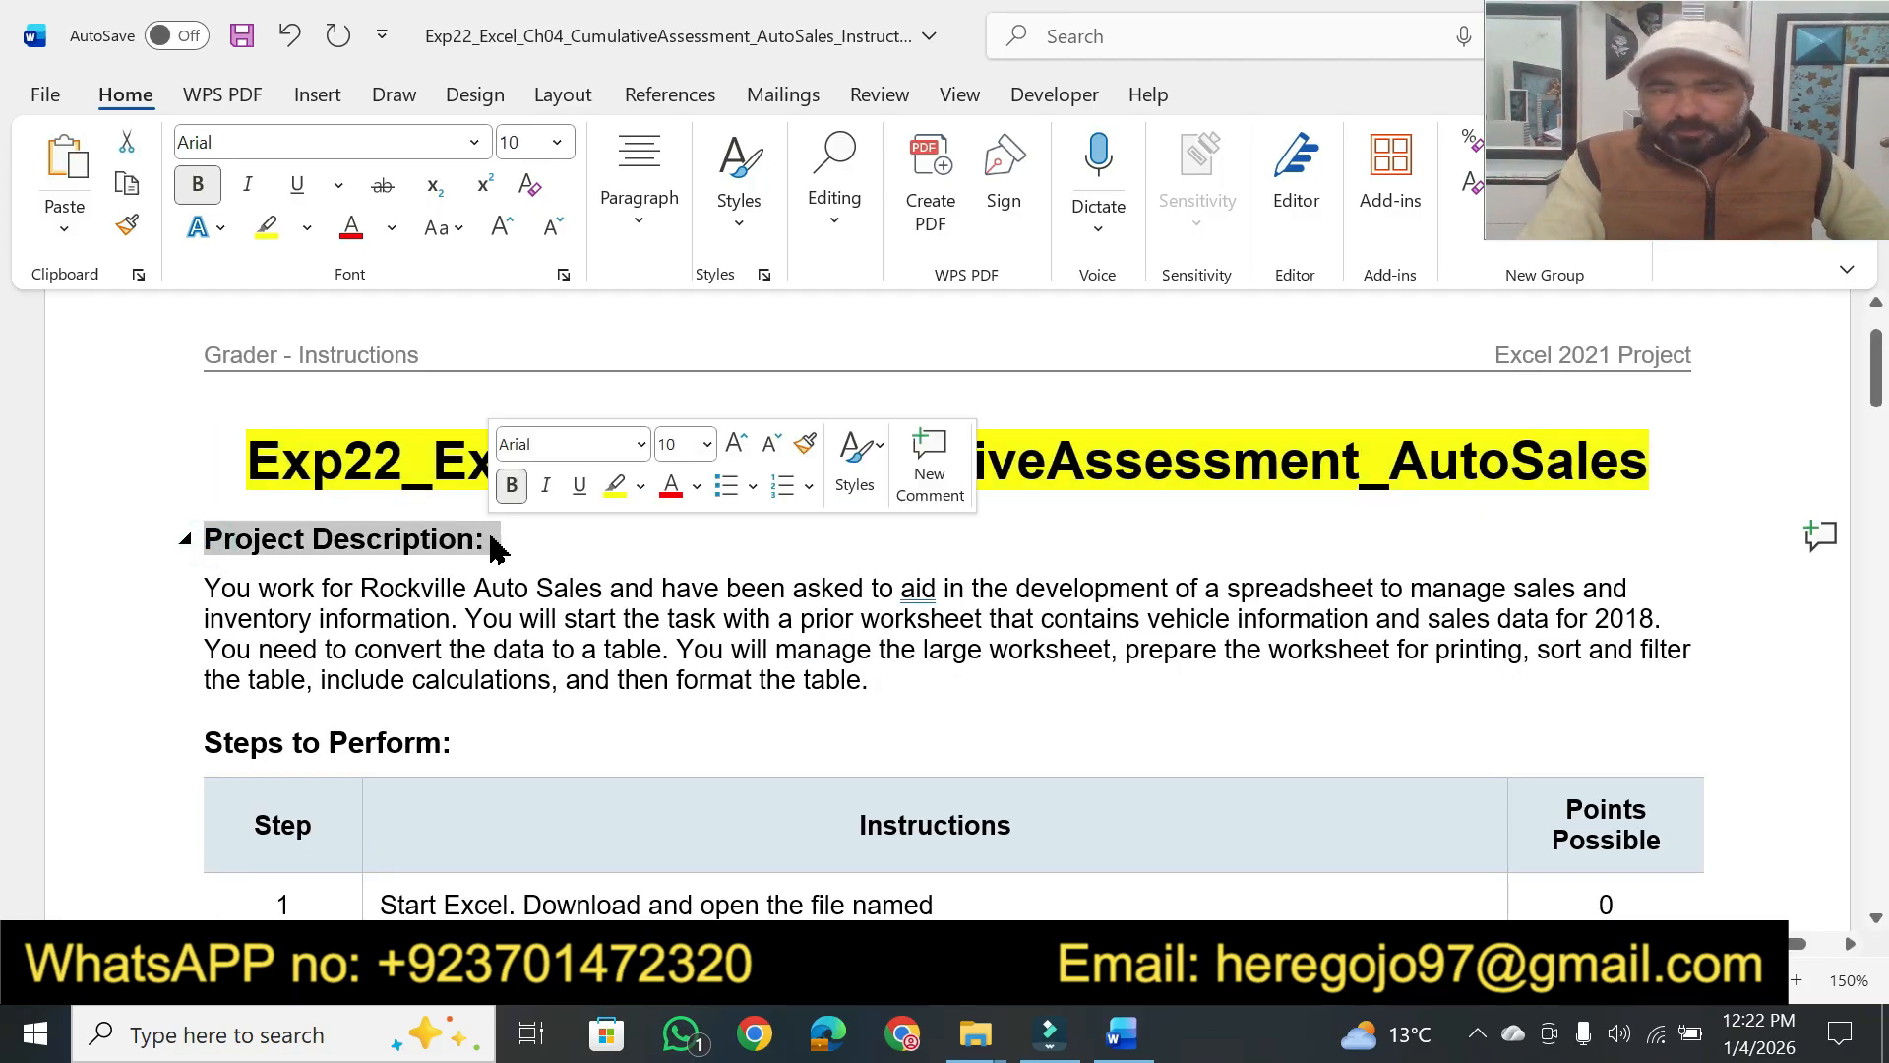
click(672, 445)
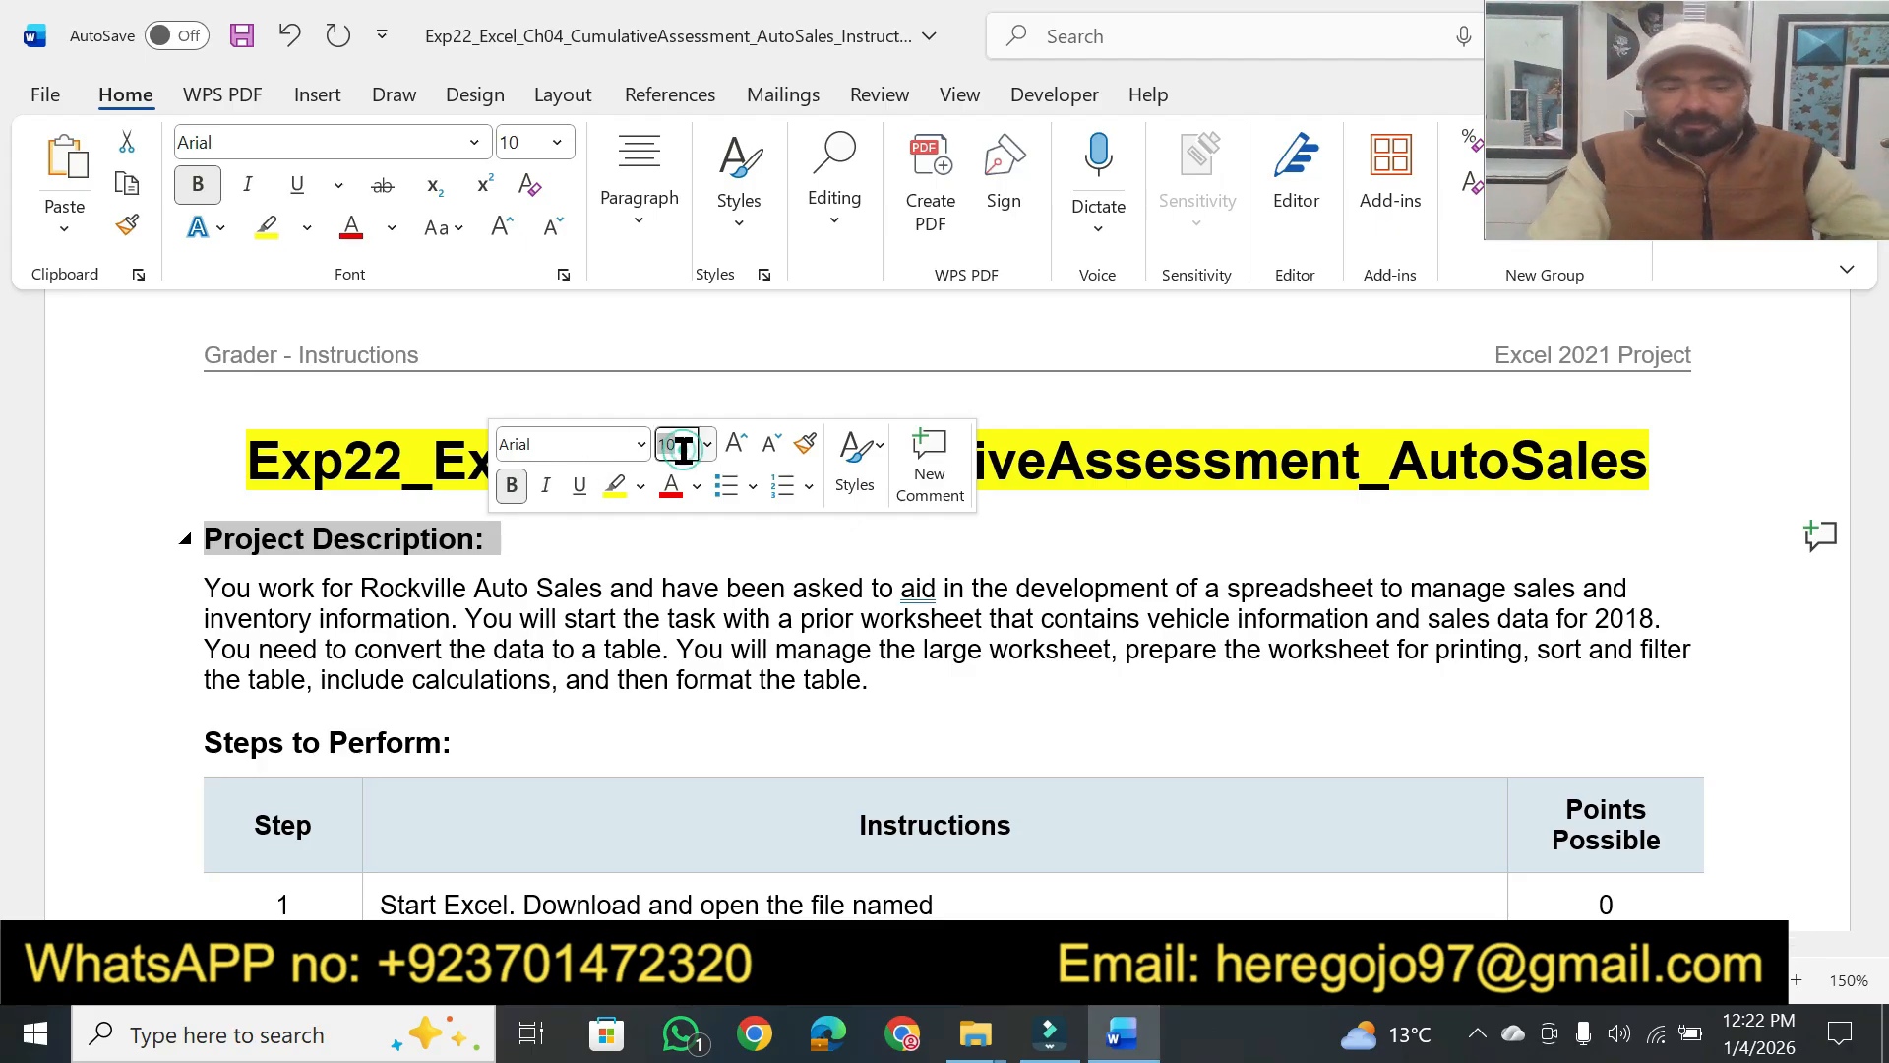
text(16)
key(Return)
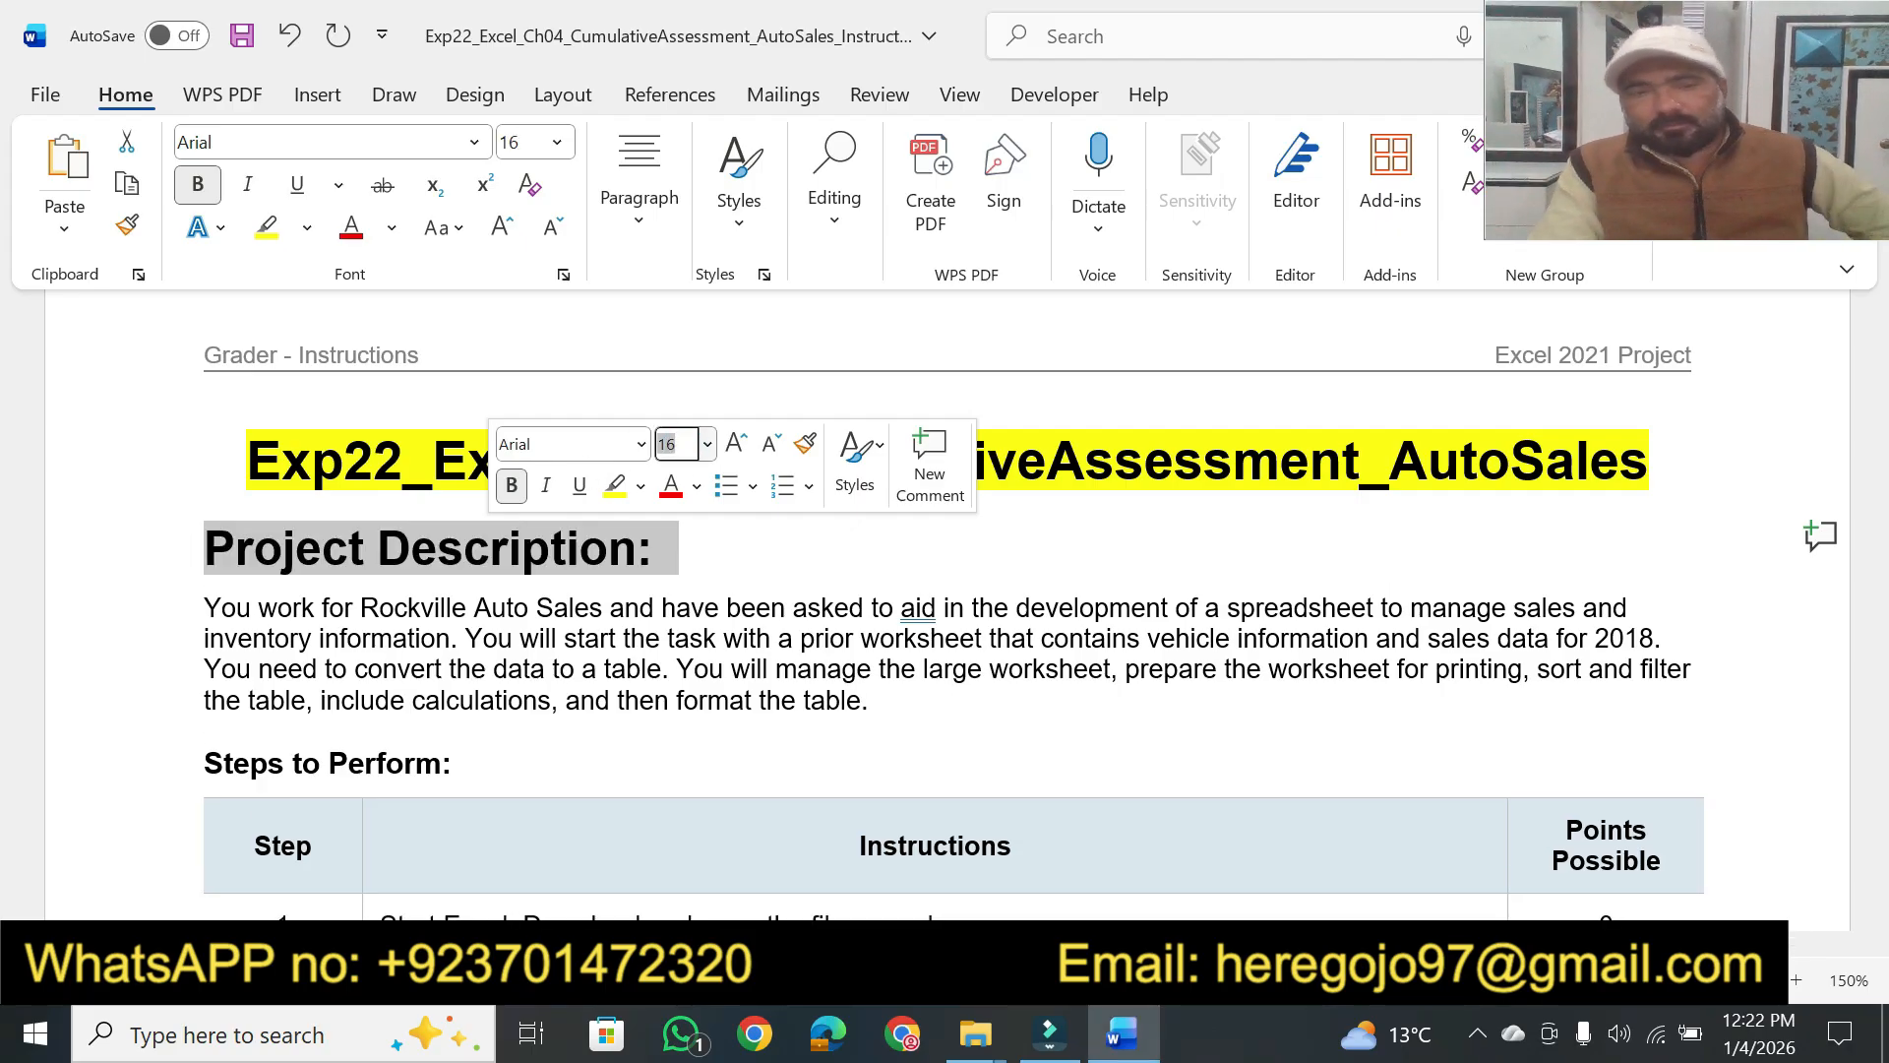
click(611, 489)
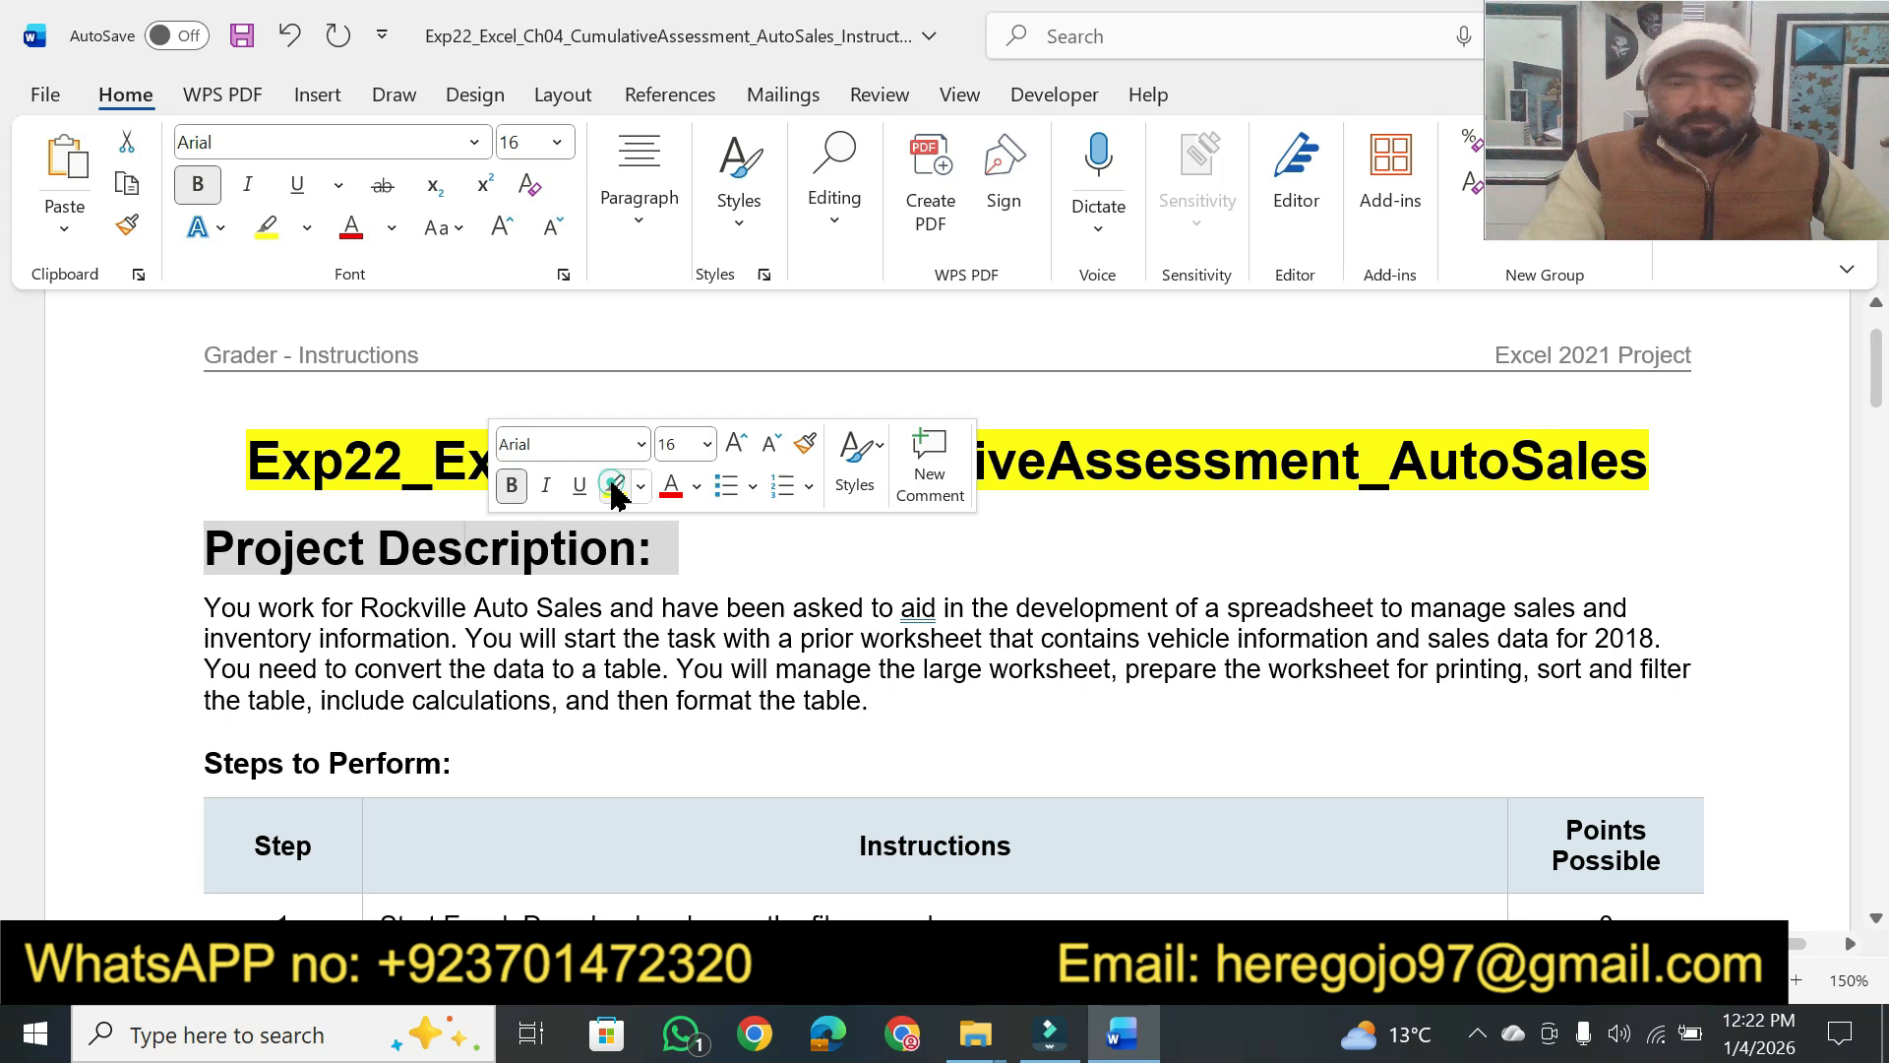
click(748, 587)
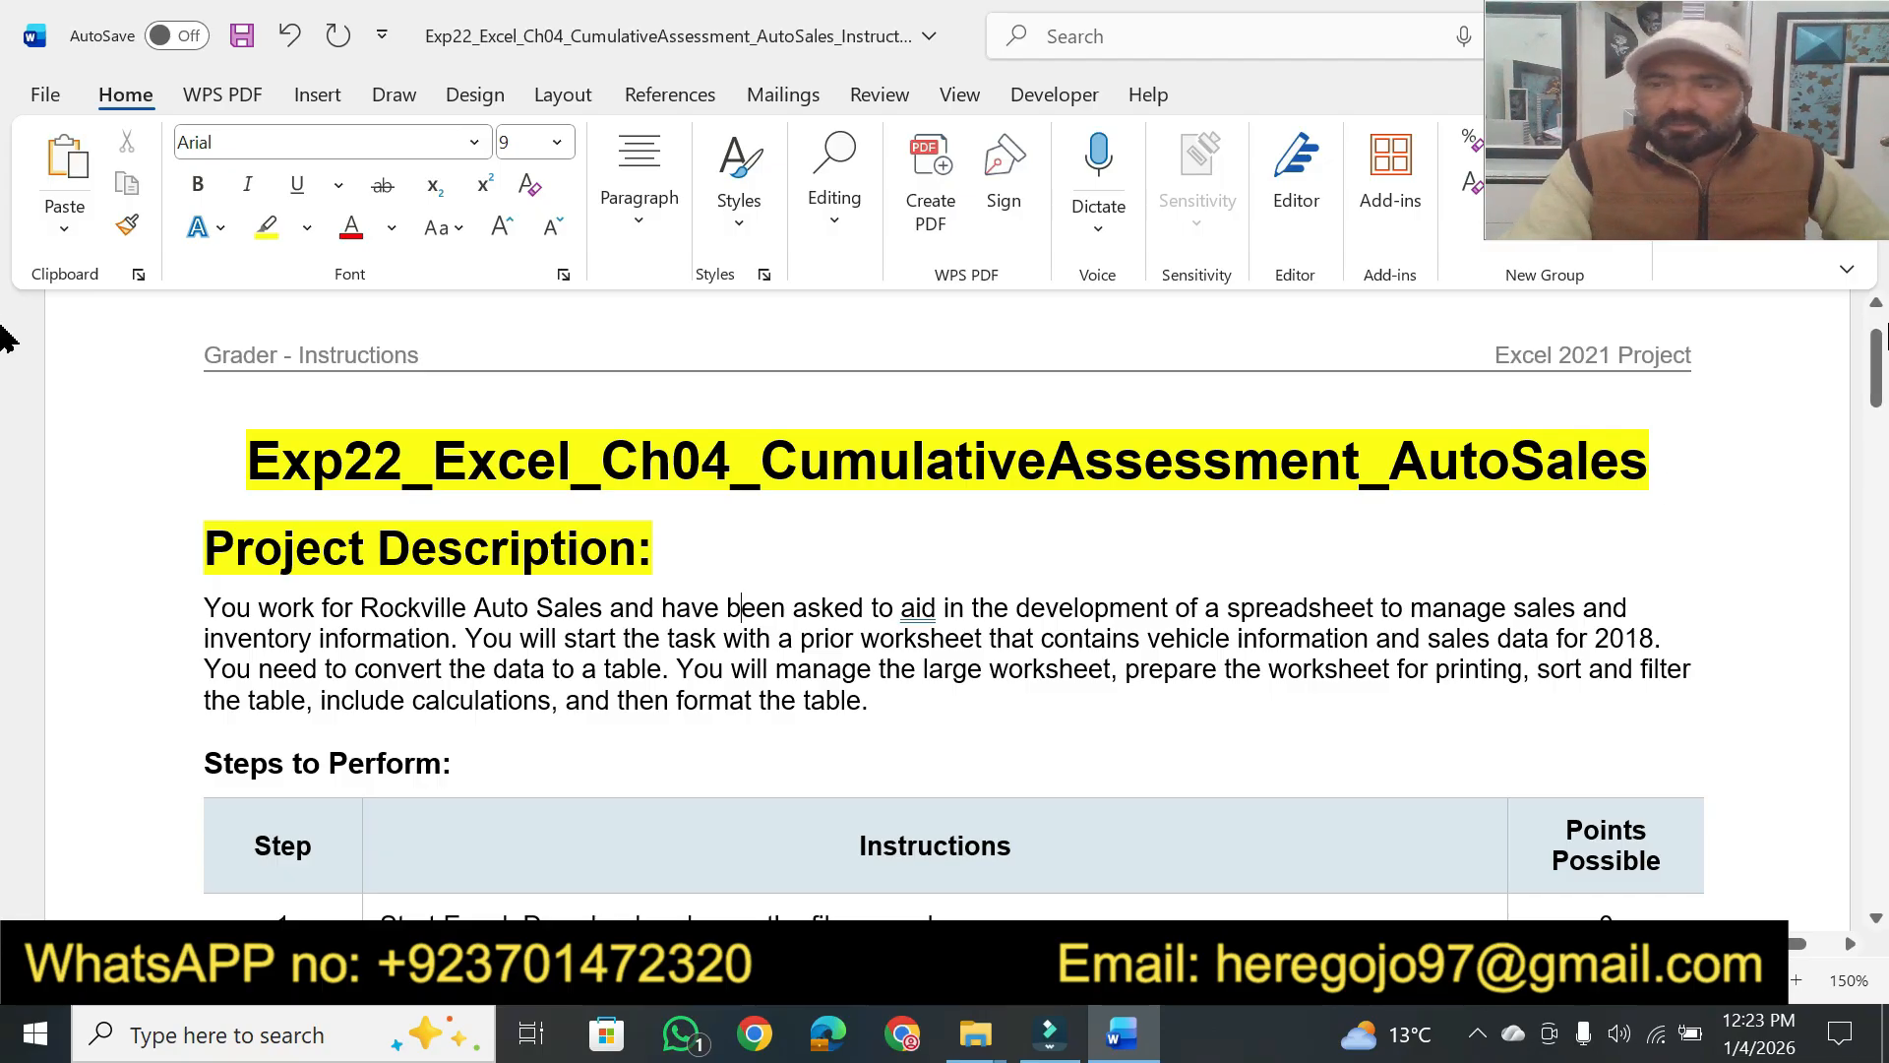
Highlight the full instruction text of step 21, about saving, closing and submitting the file, in yellow
drag(1879, 374, 1881, 694)
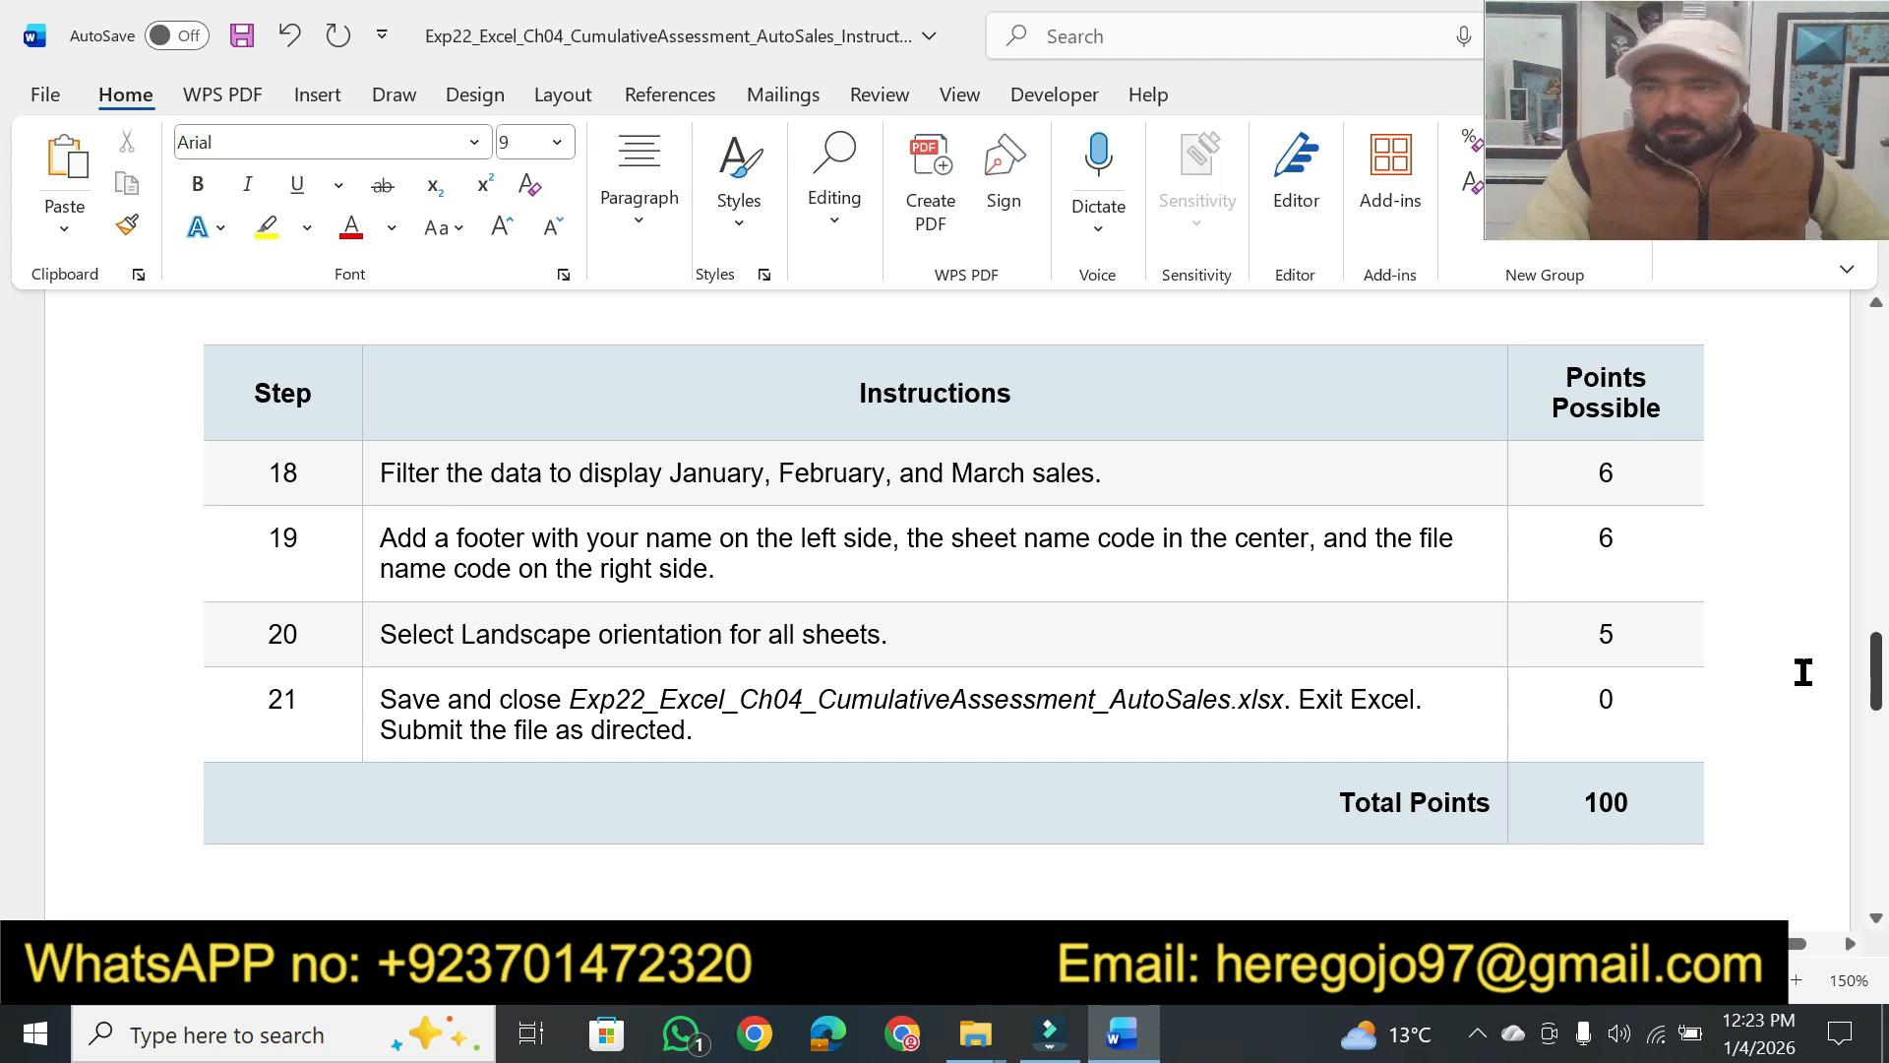
drag(713, 740, 386, 699)
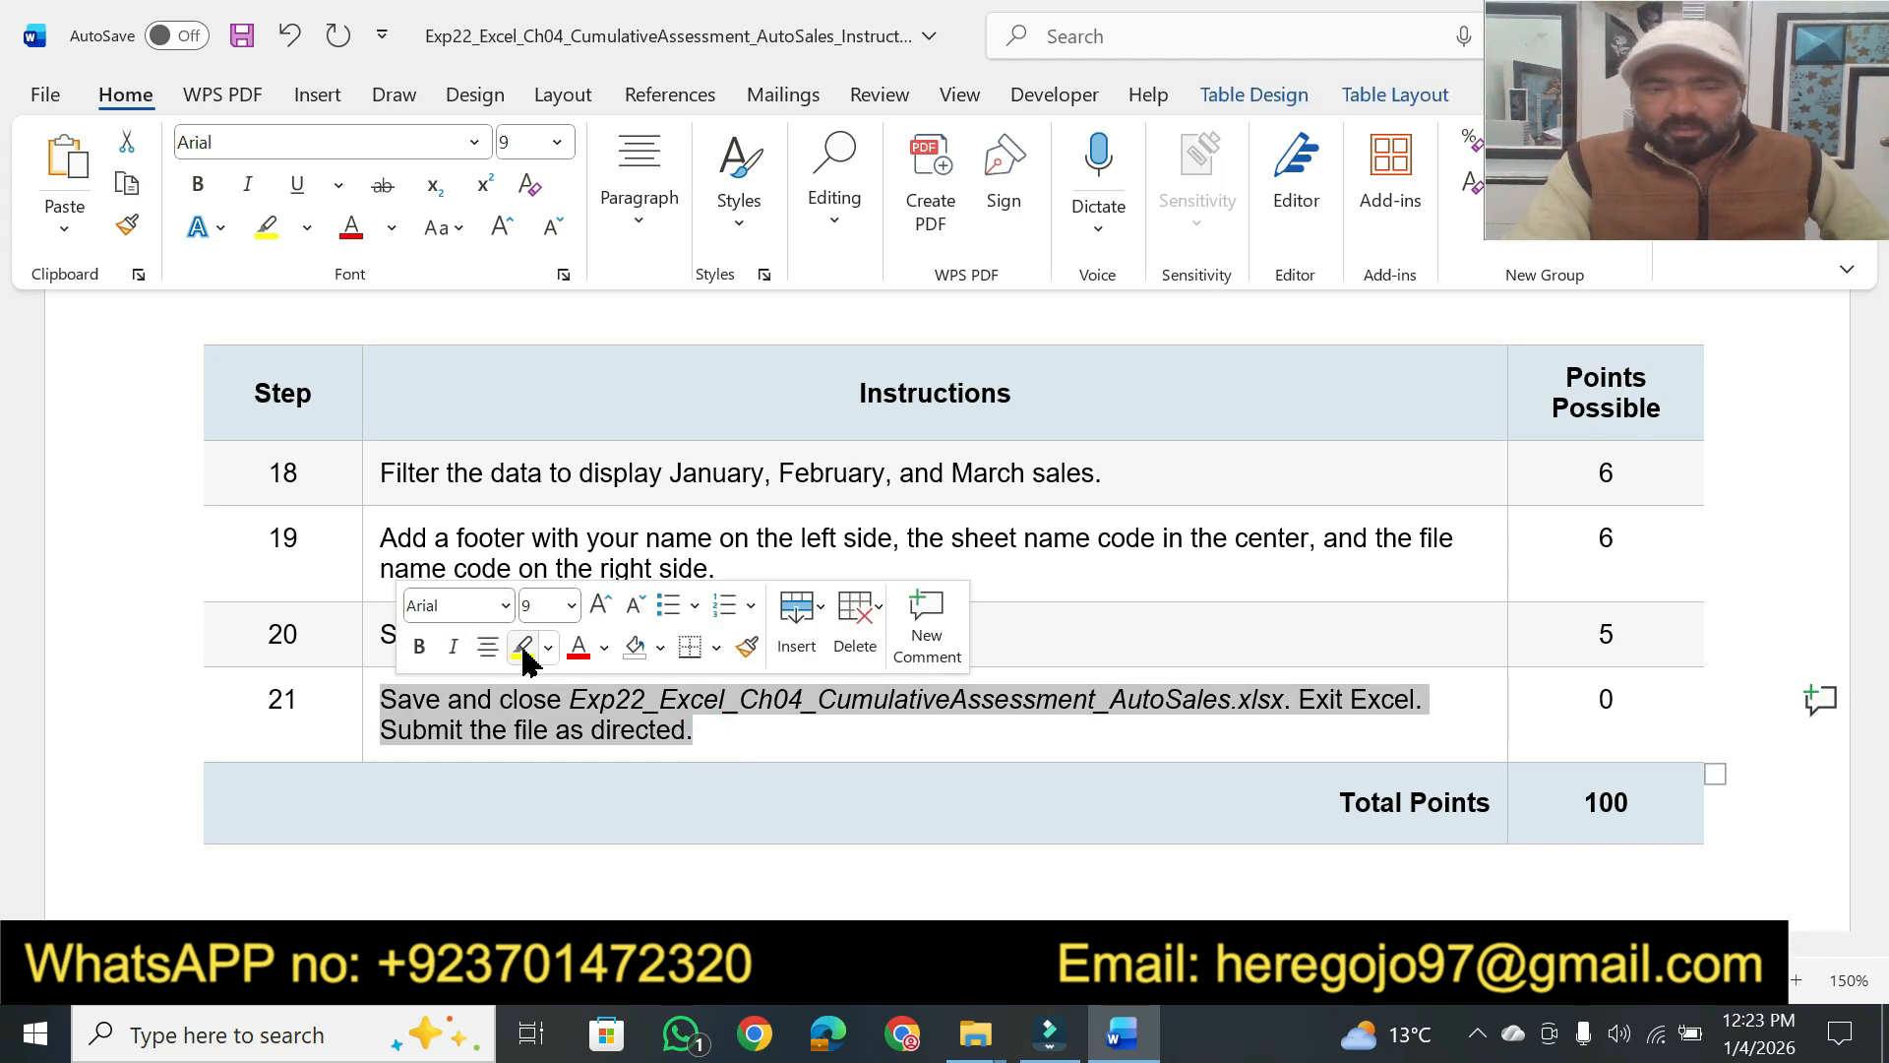
click(522, 650)
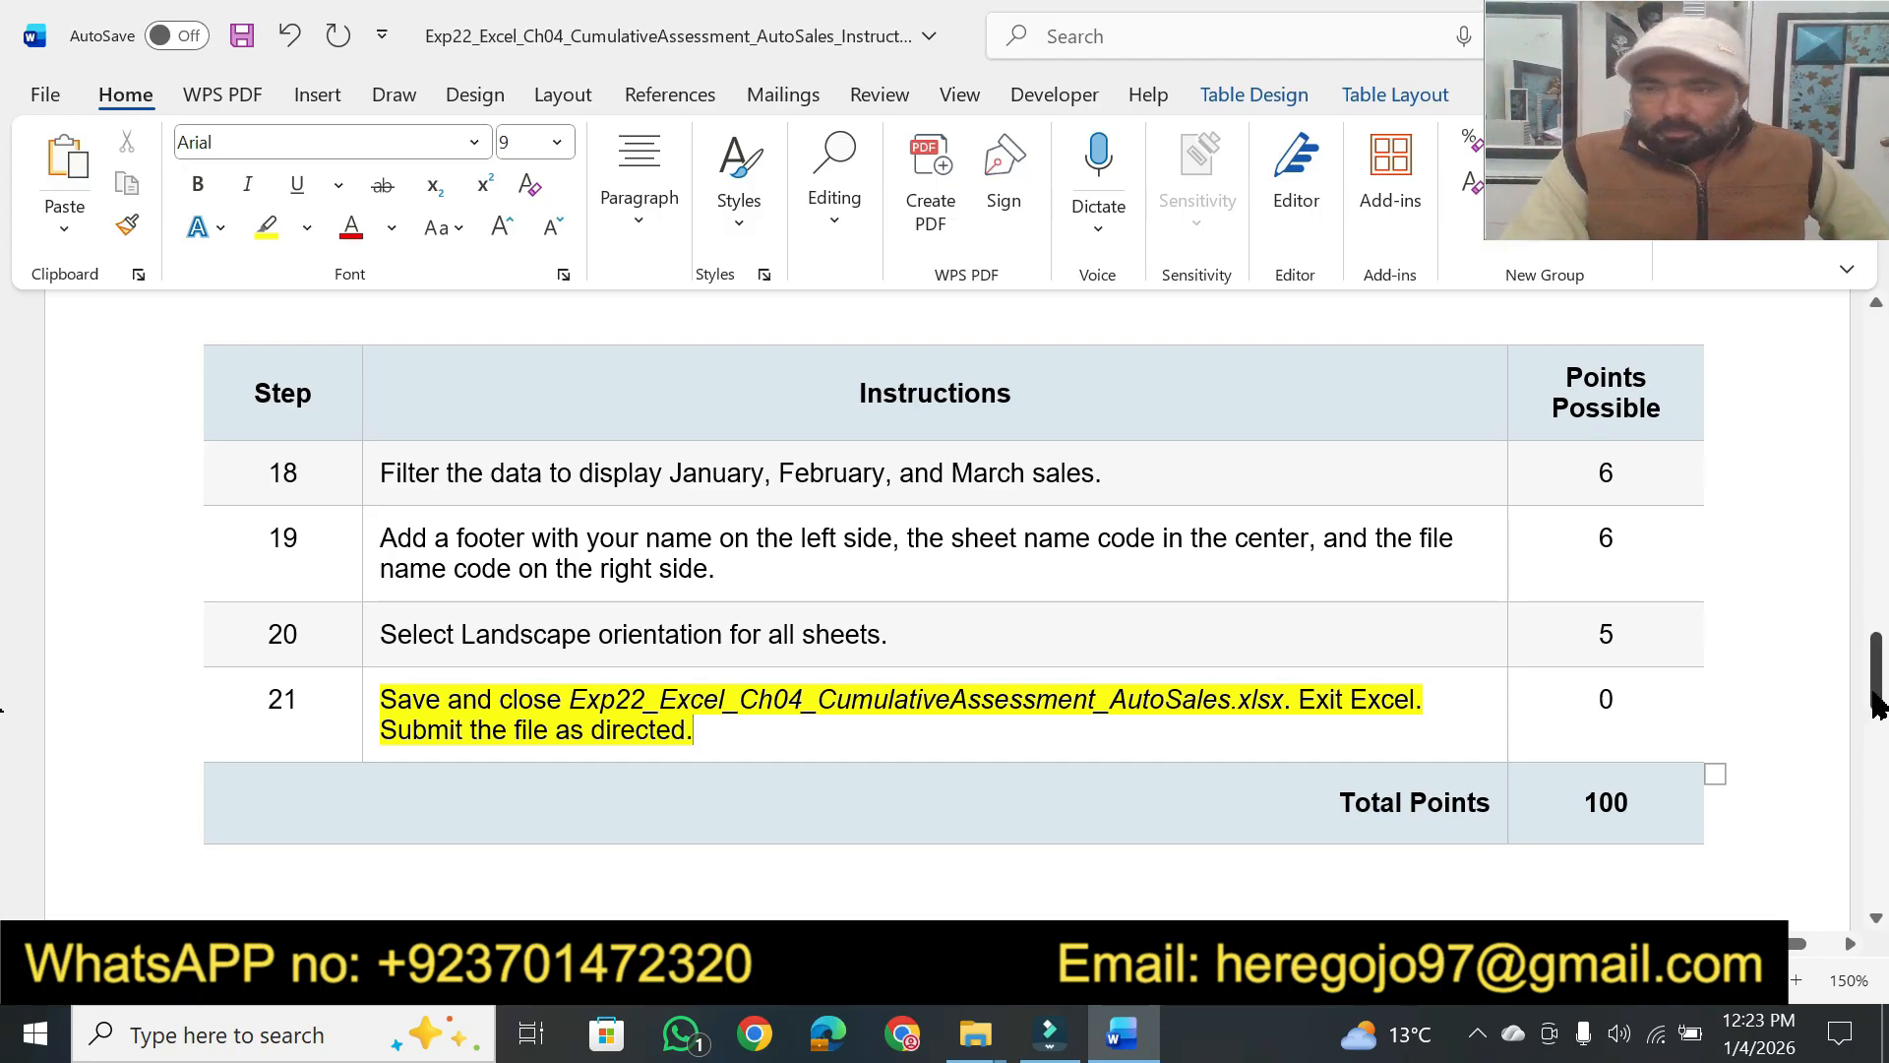
Highlight "You work for Rockville", "asked to aid in the development of a spreadsheet" and "inventory information" in the project description in yellow
drag(1875, 704, 1875, 397)
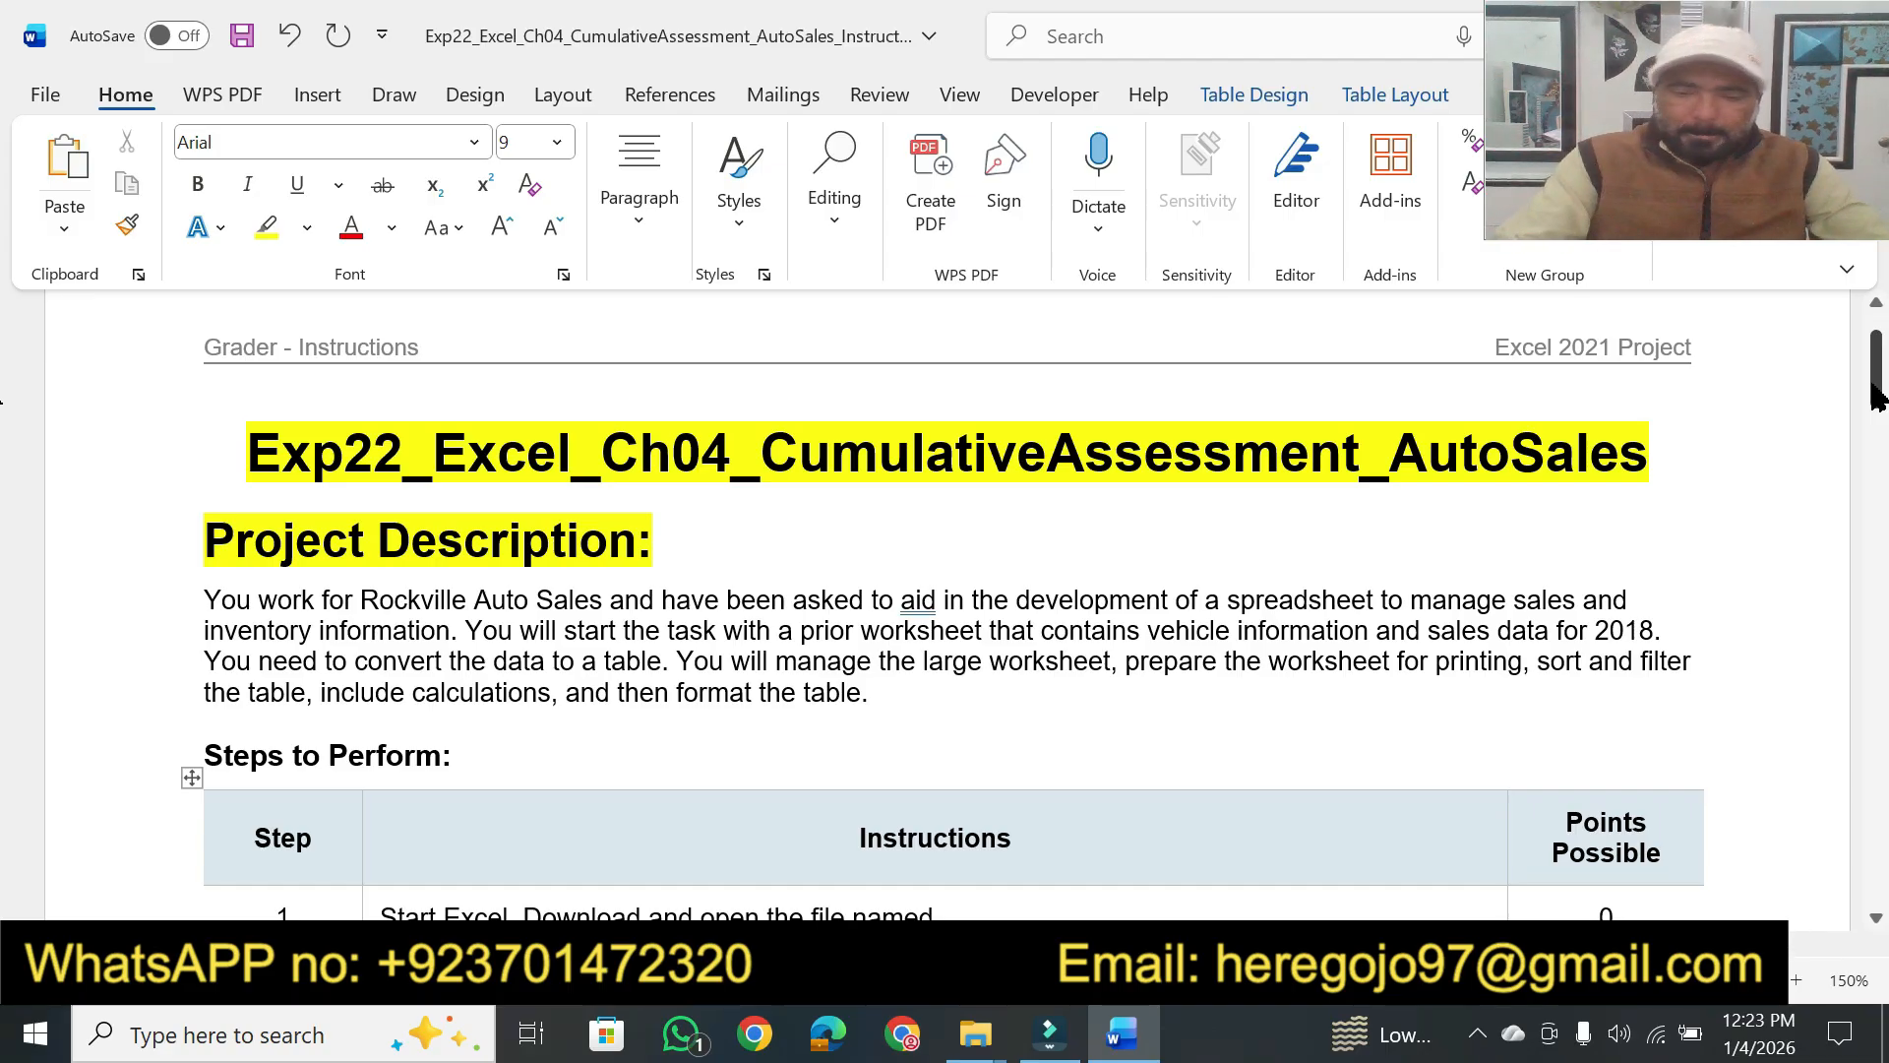
key(alt)
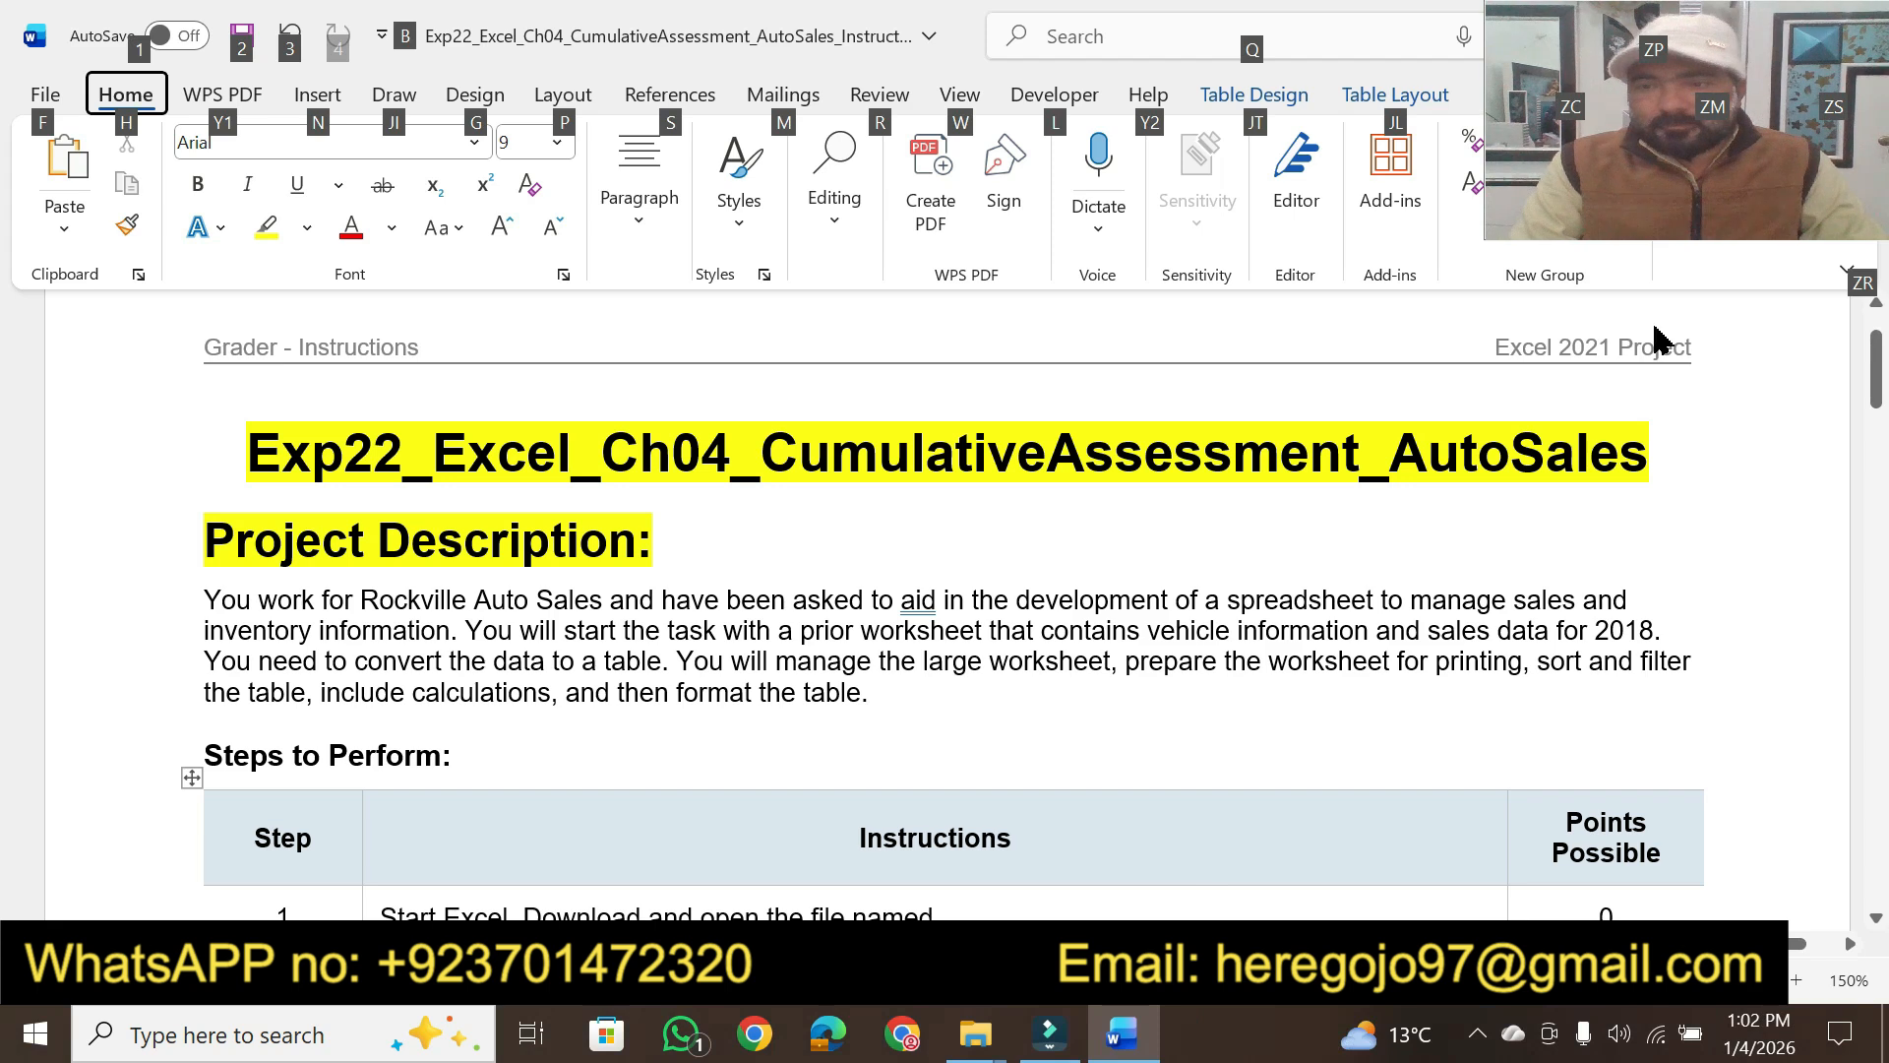
key(alt)
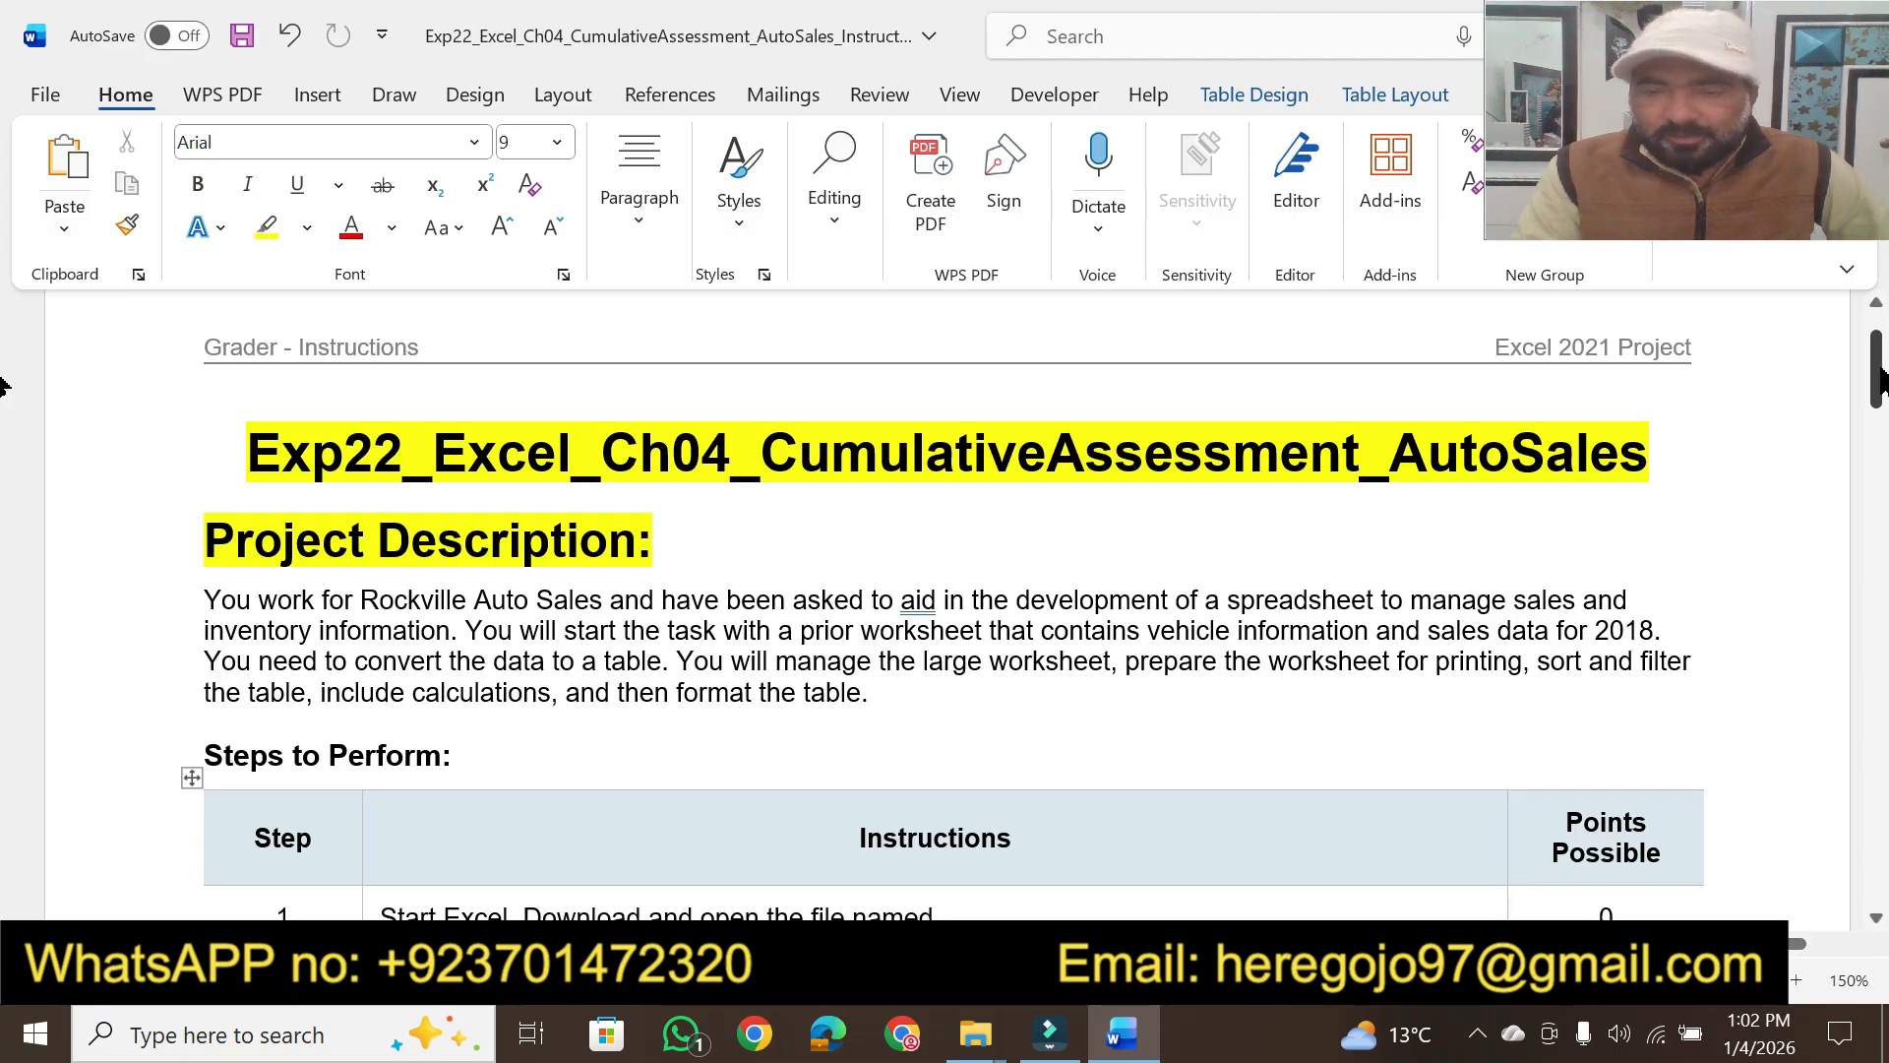
mouse_move(1877, 378)
mouse_down()
mouse_move(1881, 587)
mouse_move(1850, 448)
mouse_move(1871, 384)
mouse_up()
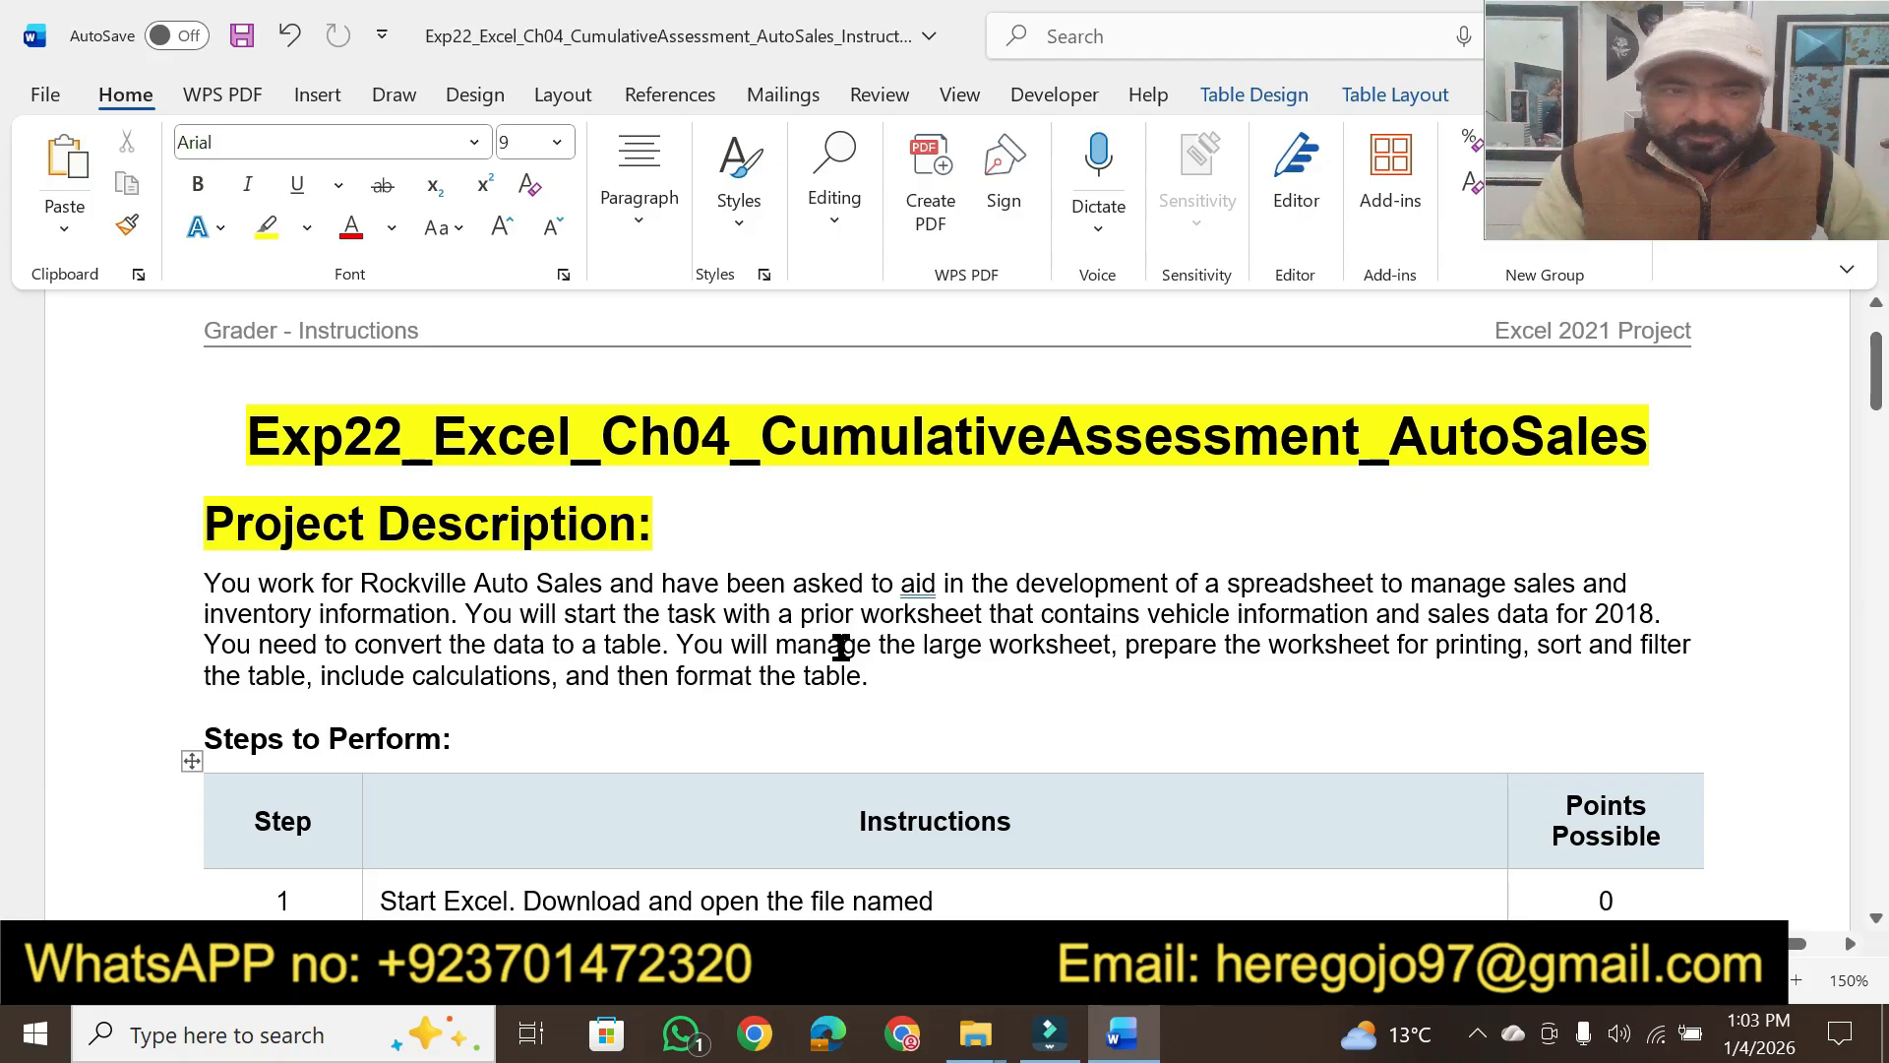
click(263, 235)
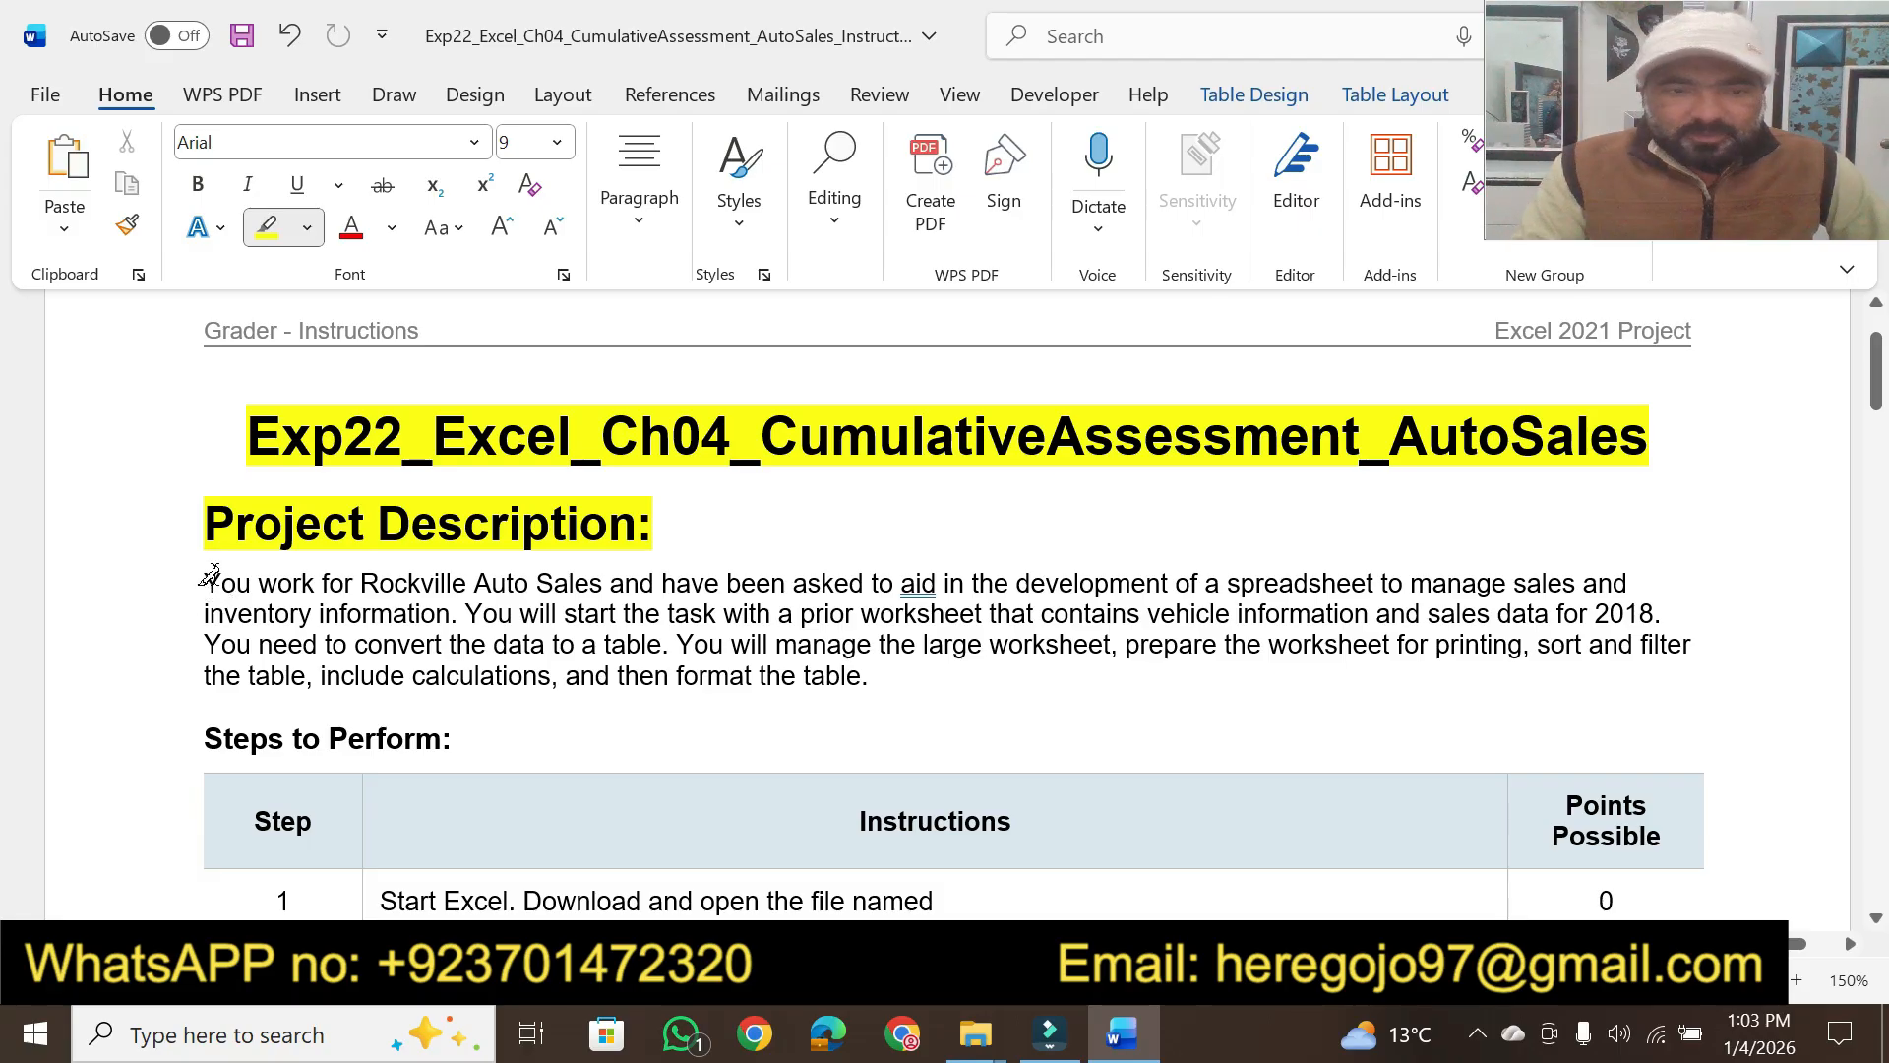
drag(209, 576, 410, 583)
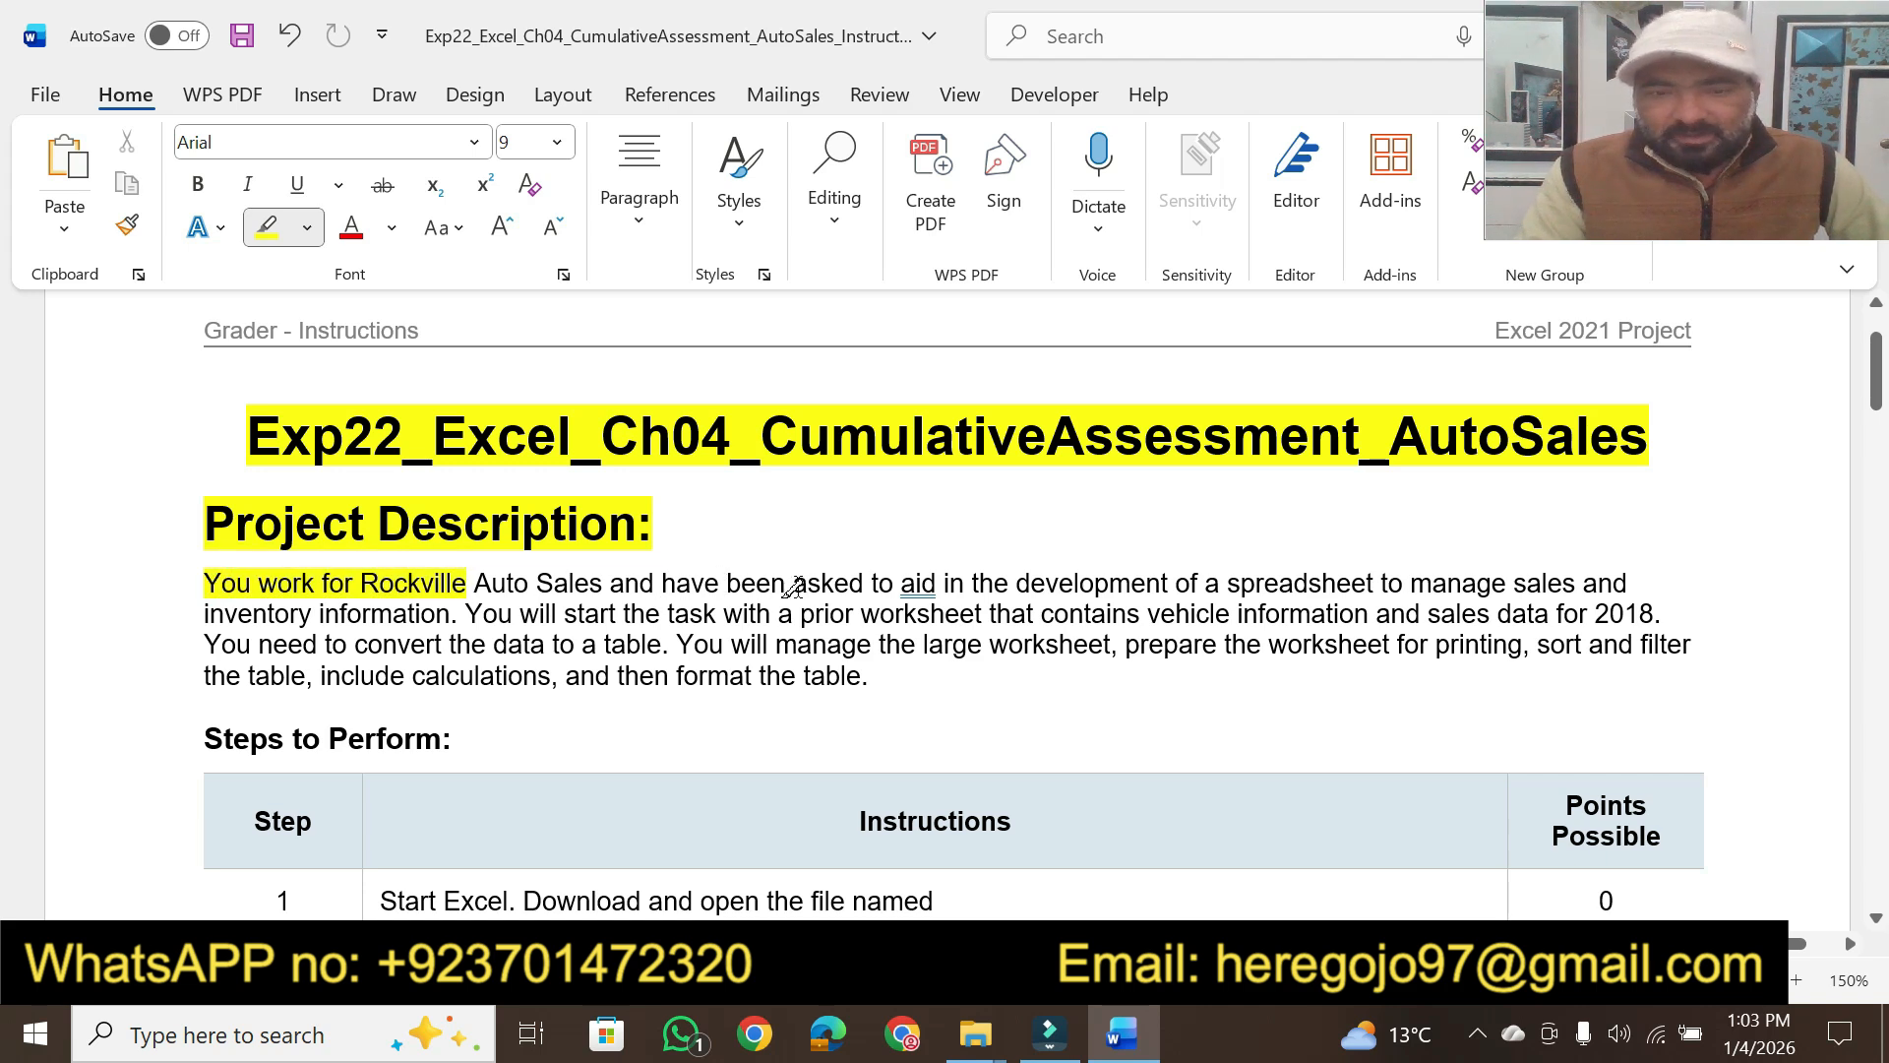
drag(793, 585, 1366, 574)
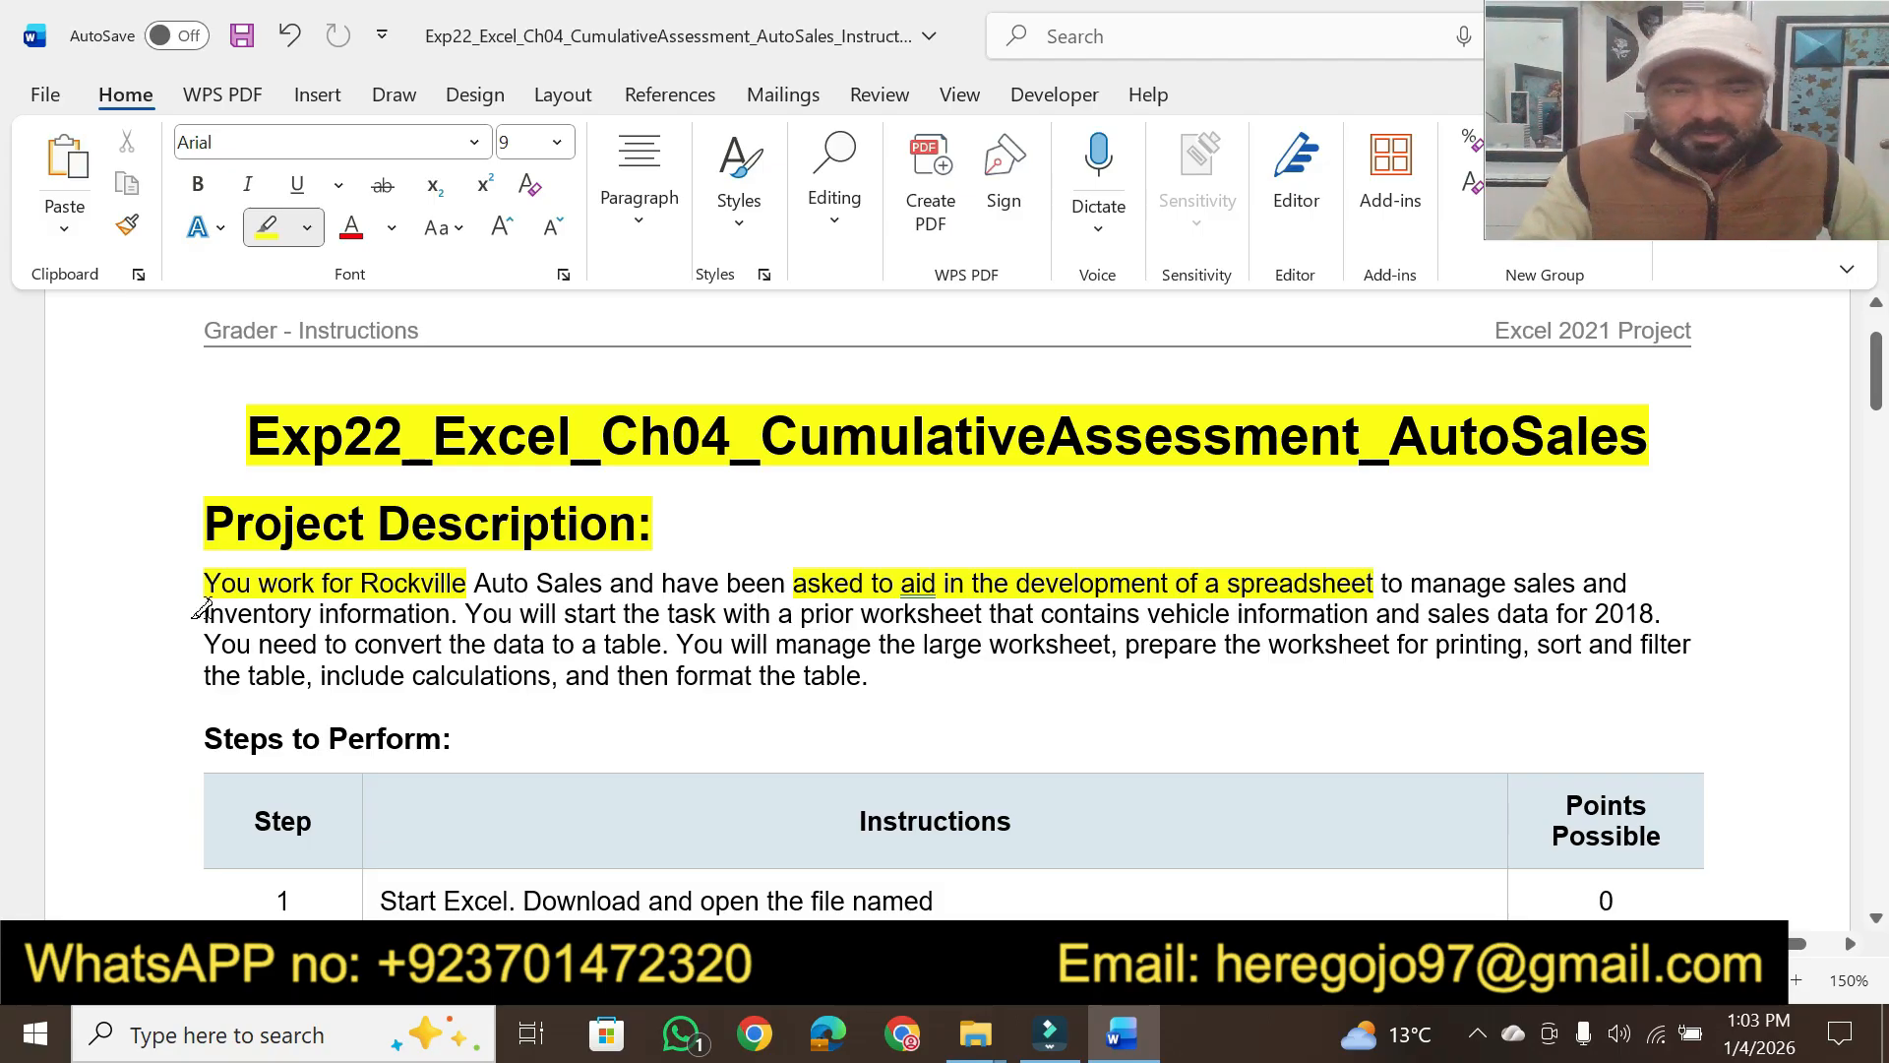
mouse_move(202, 608)
mouse_down()
mouse_move(202, 593)
mouse_move(433, 596)
mouse_move(448, 612)
mouse_up()
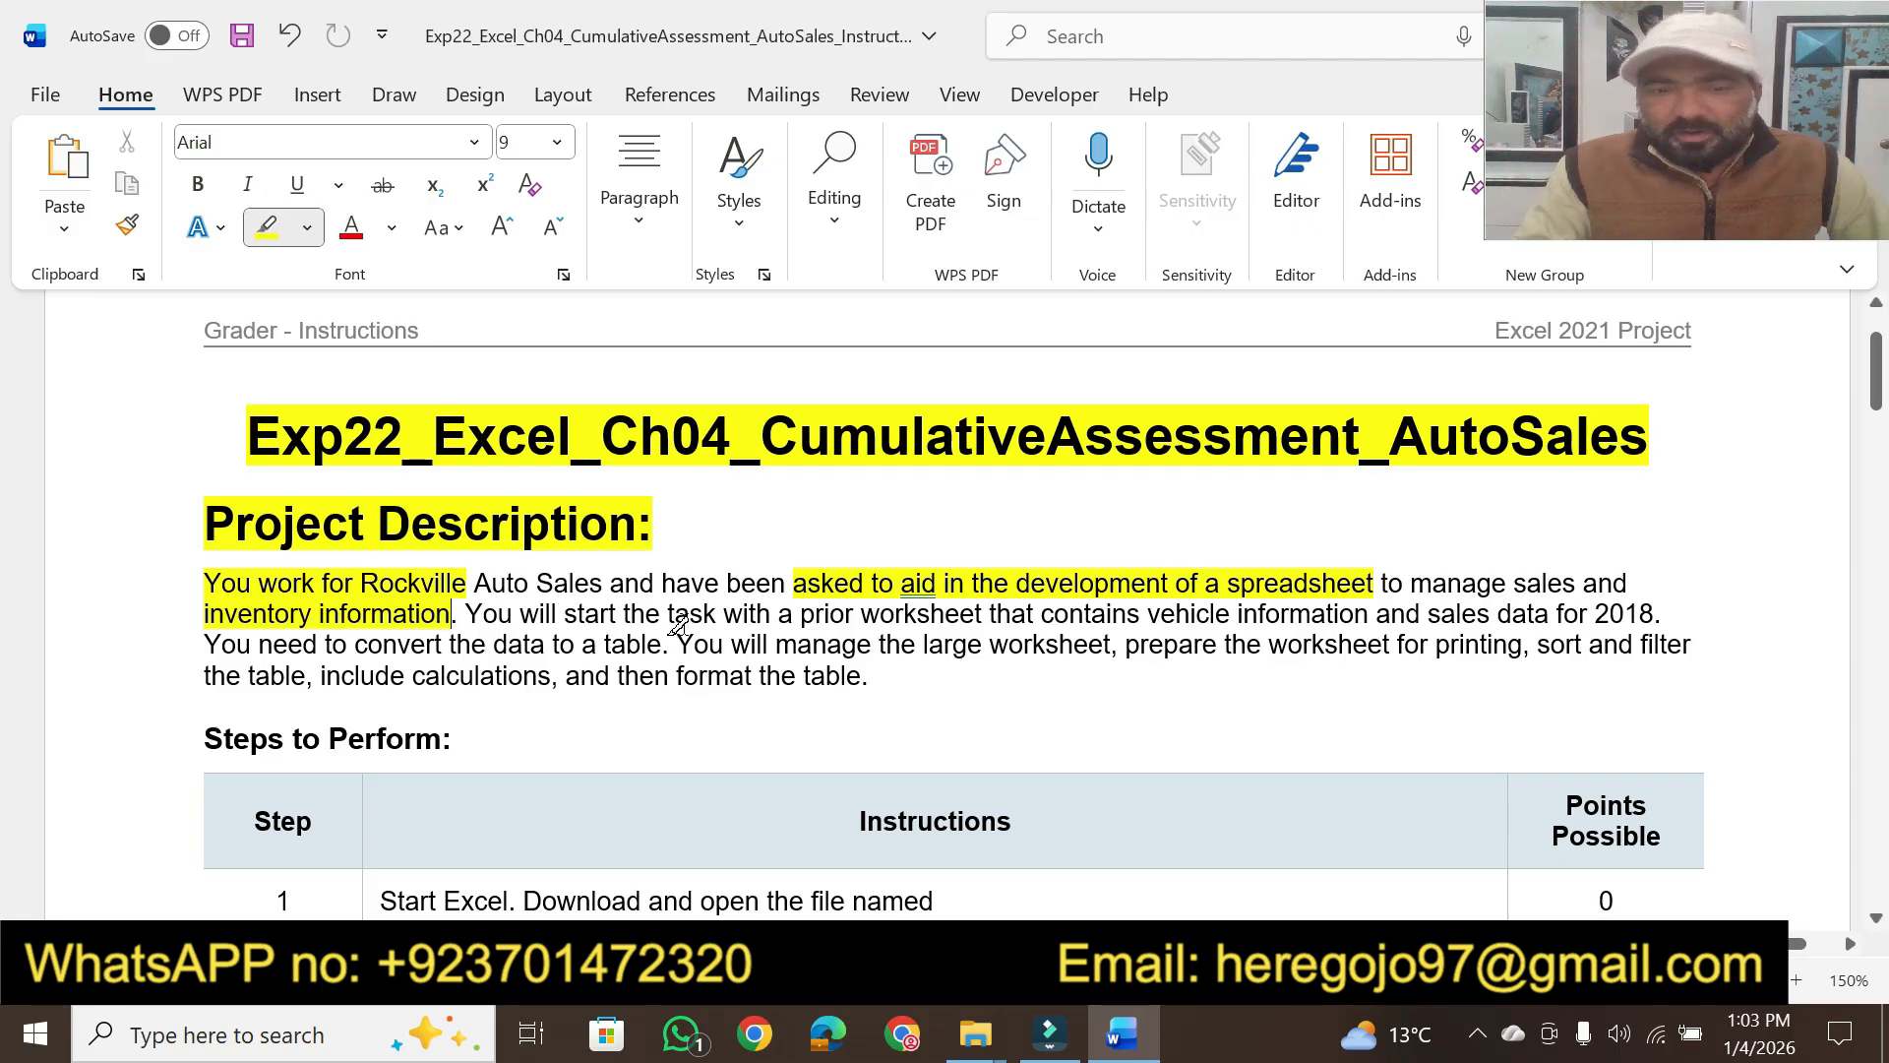
Highlight "task with a prior worksheet", "contains vehicle information" and "sales data for 2018" in the description's second sentence
drag(664, 617, 915, 612)
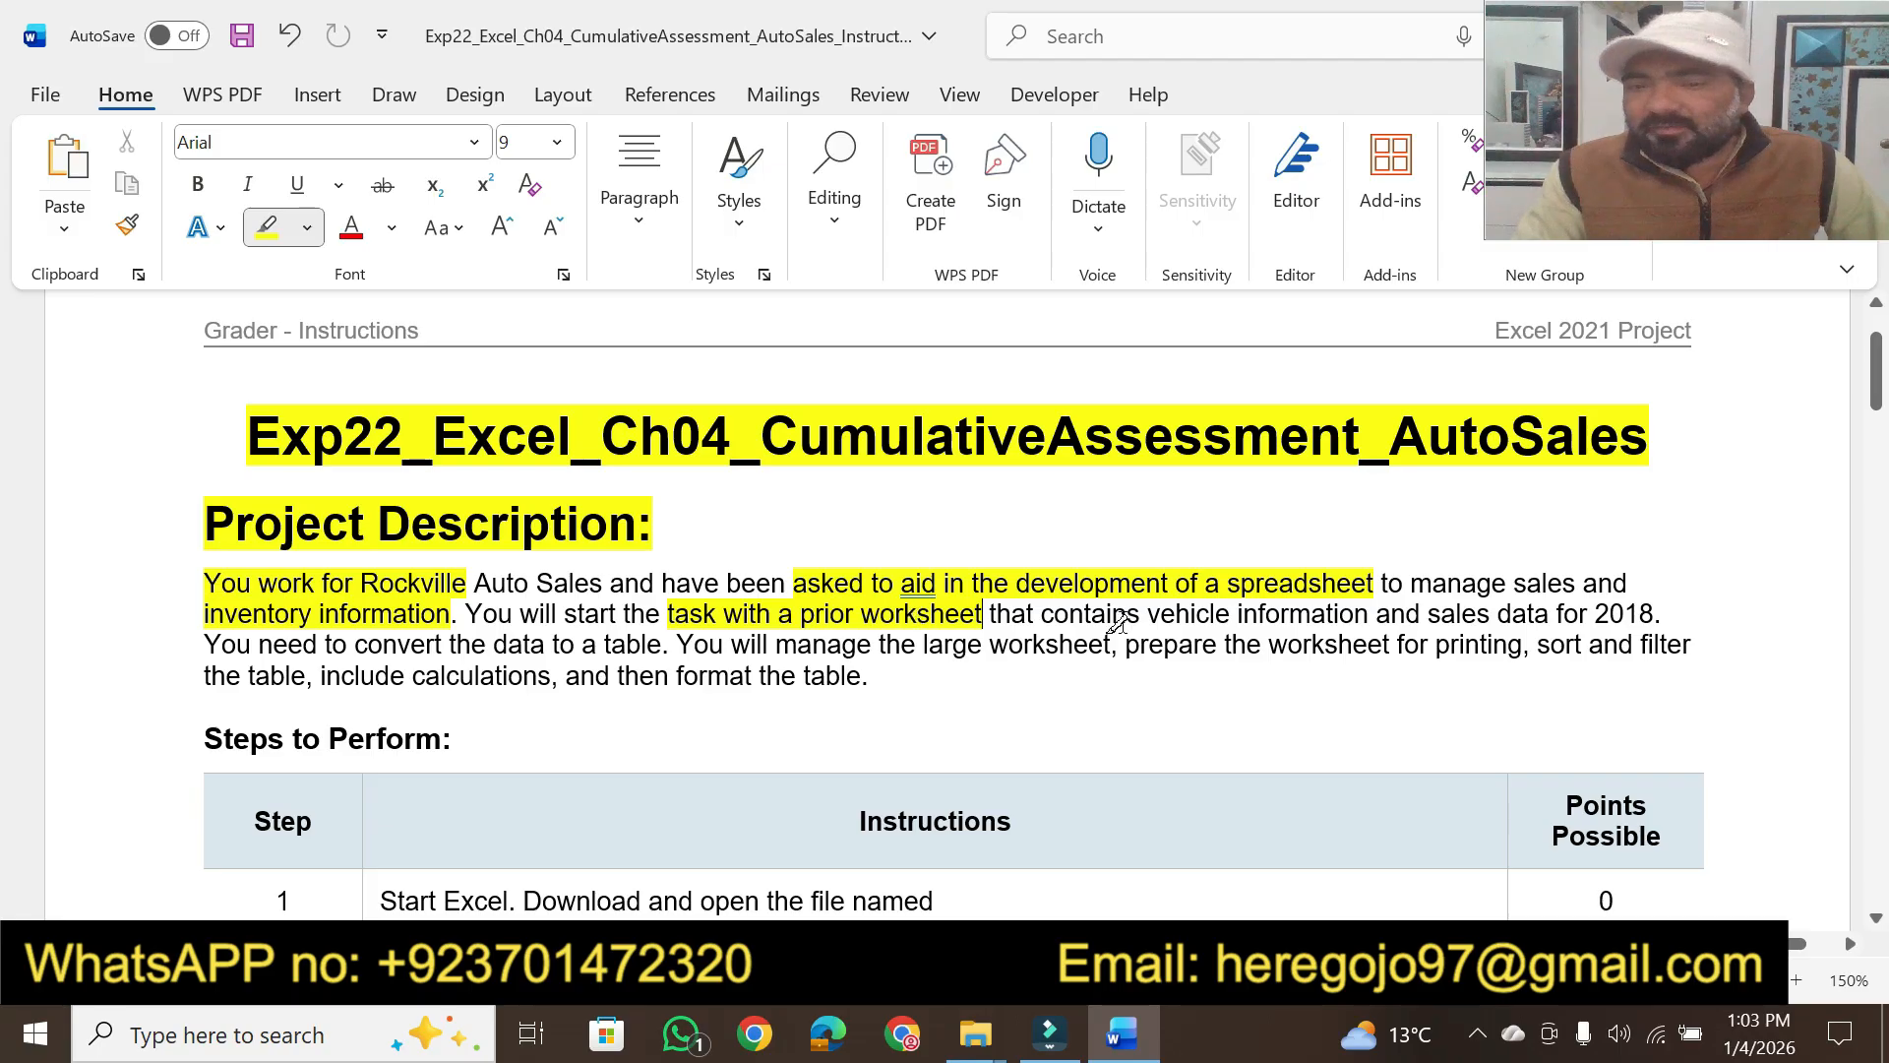
drag(1132, 614, 1324, 614)
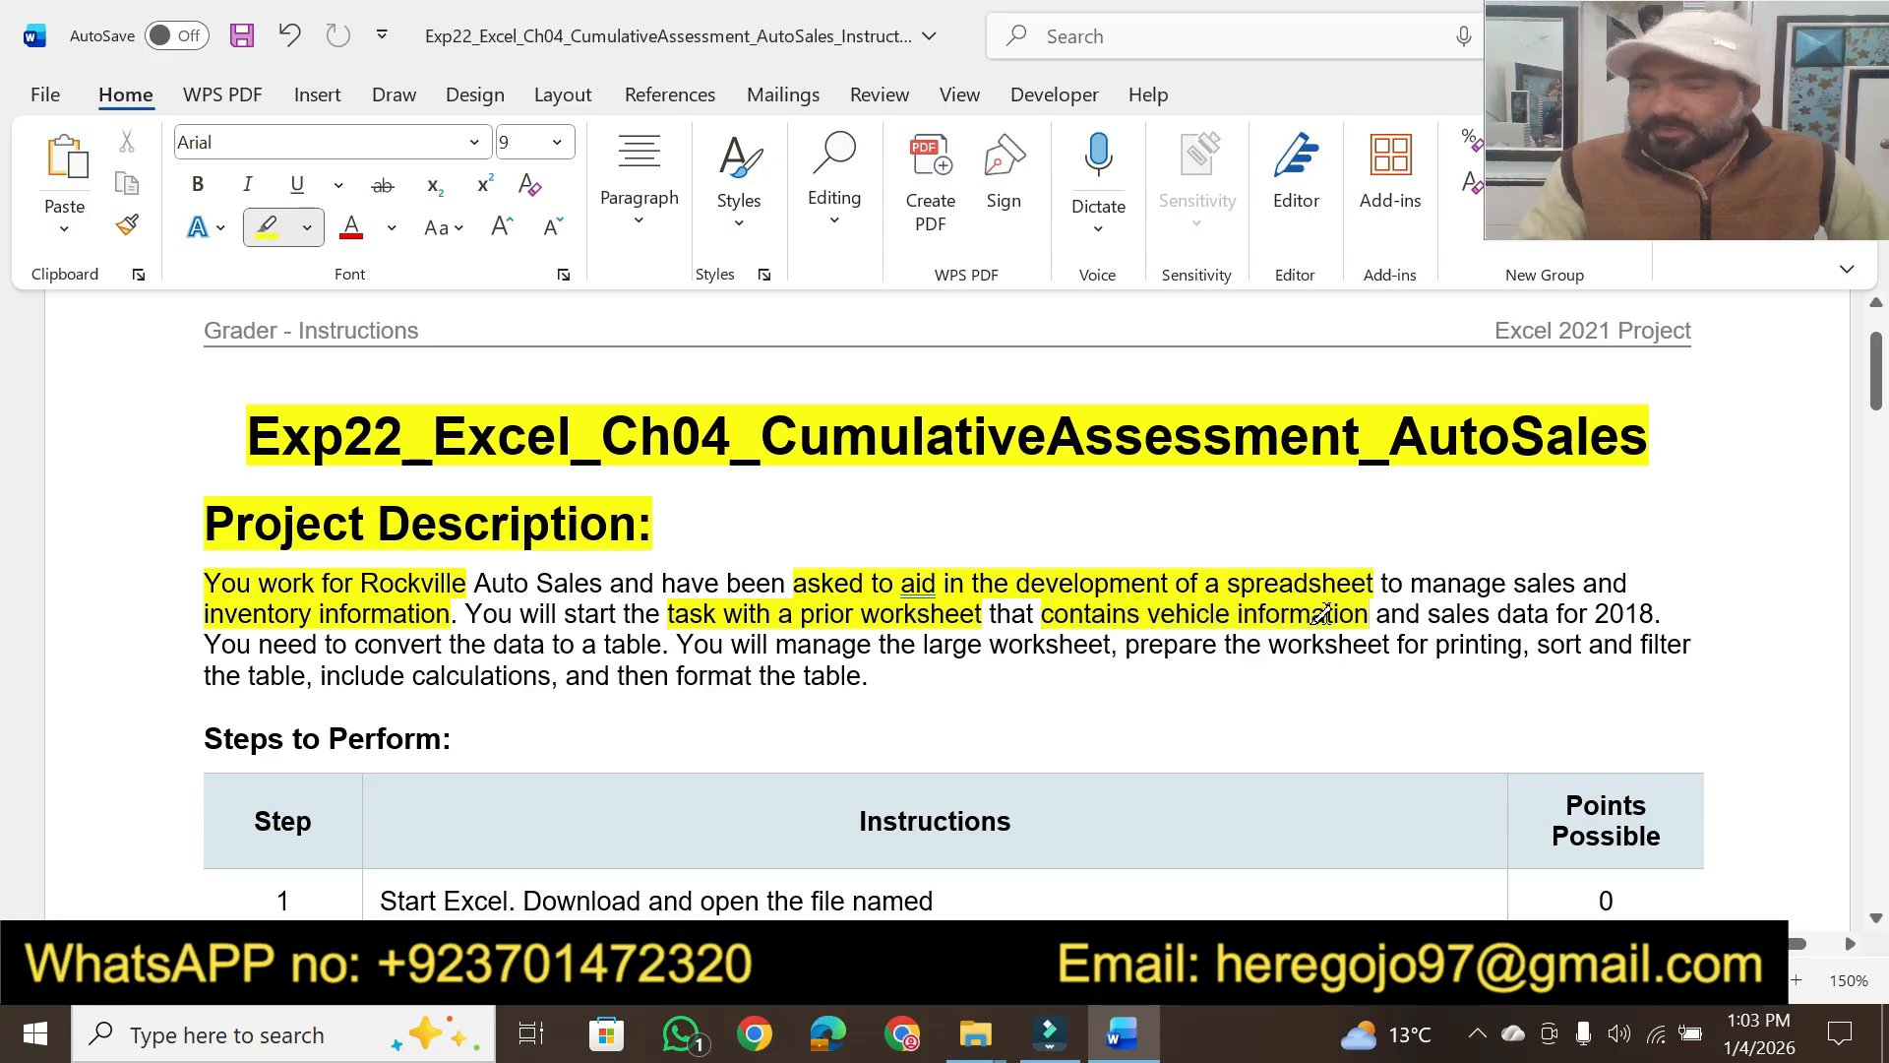
drag(1428, 615, 1634, 612)
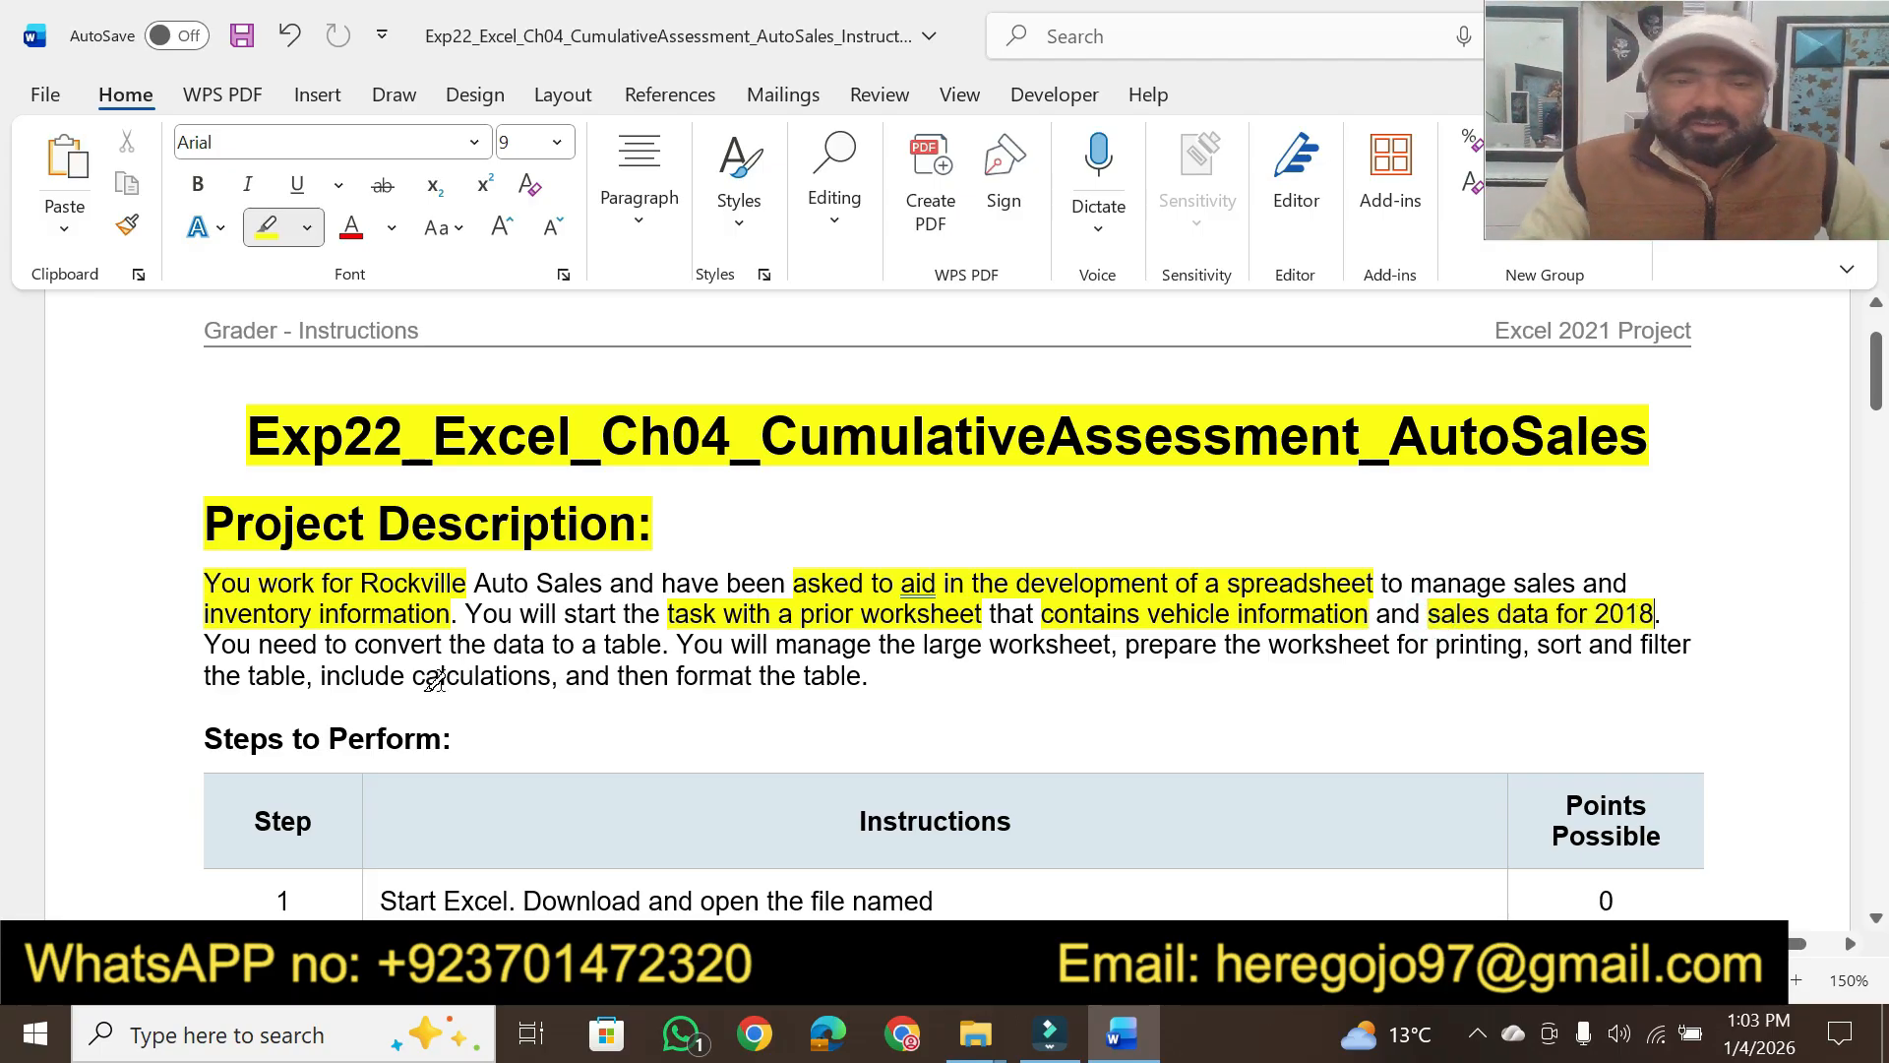
Highlight "convert the data to a table", "manage the large worksheet", "prepare the worksheet for printing" and "table, include calculations, and then format the table."
drag(356, 646, 644, 645)
drag(776, 644, 1392, 644)
mouse_move(1269, 645)
mouse_down()
mouse_move(1516, 647)
mouse_move(1490, 649)
mouse_up()
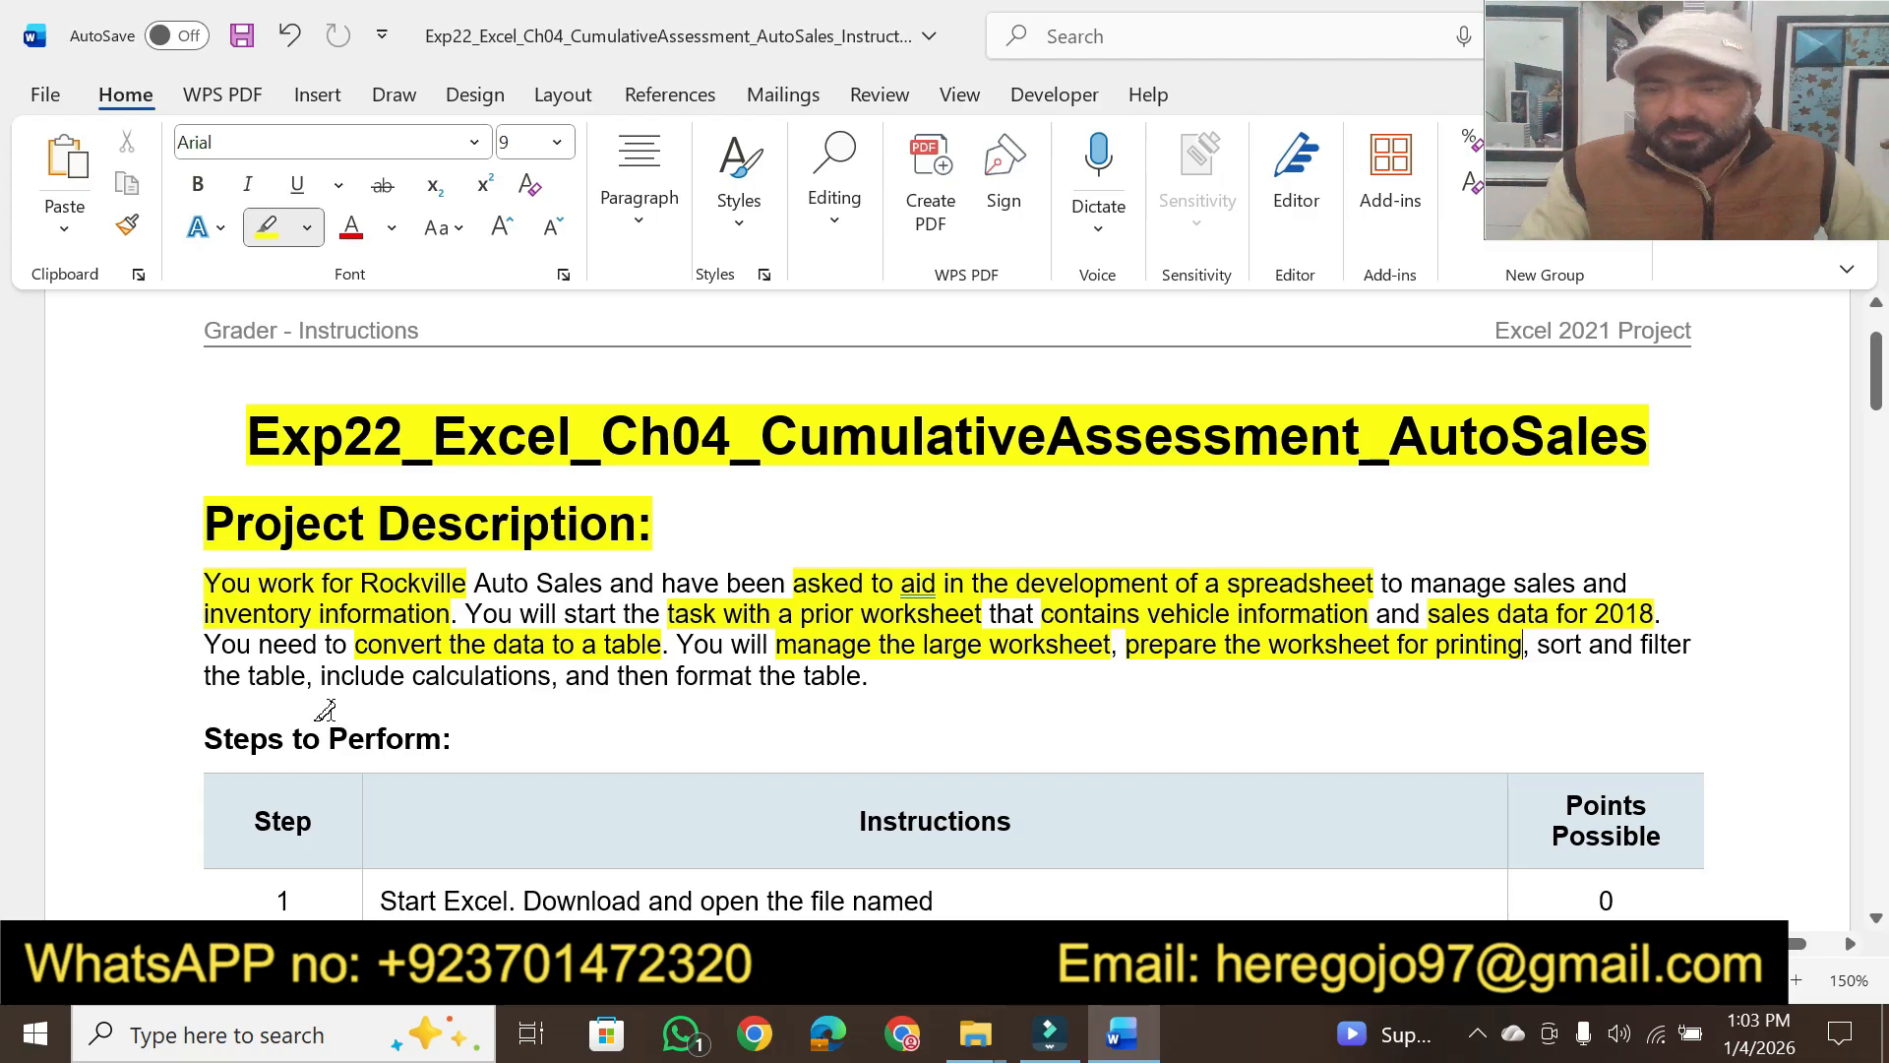
drag(244, 679, 879, 679)
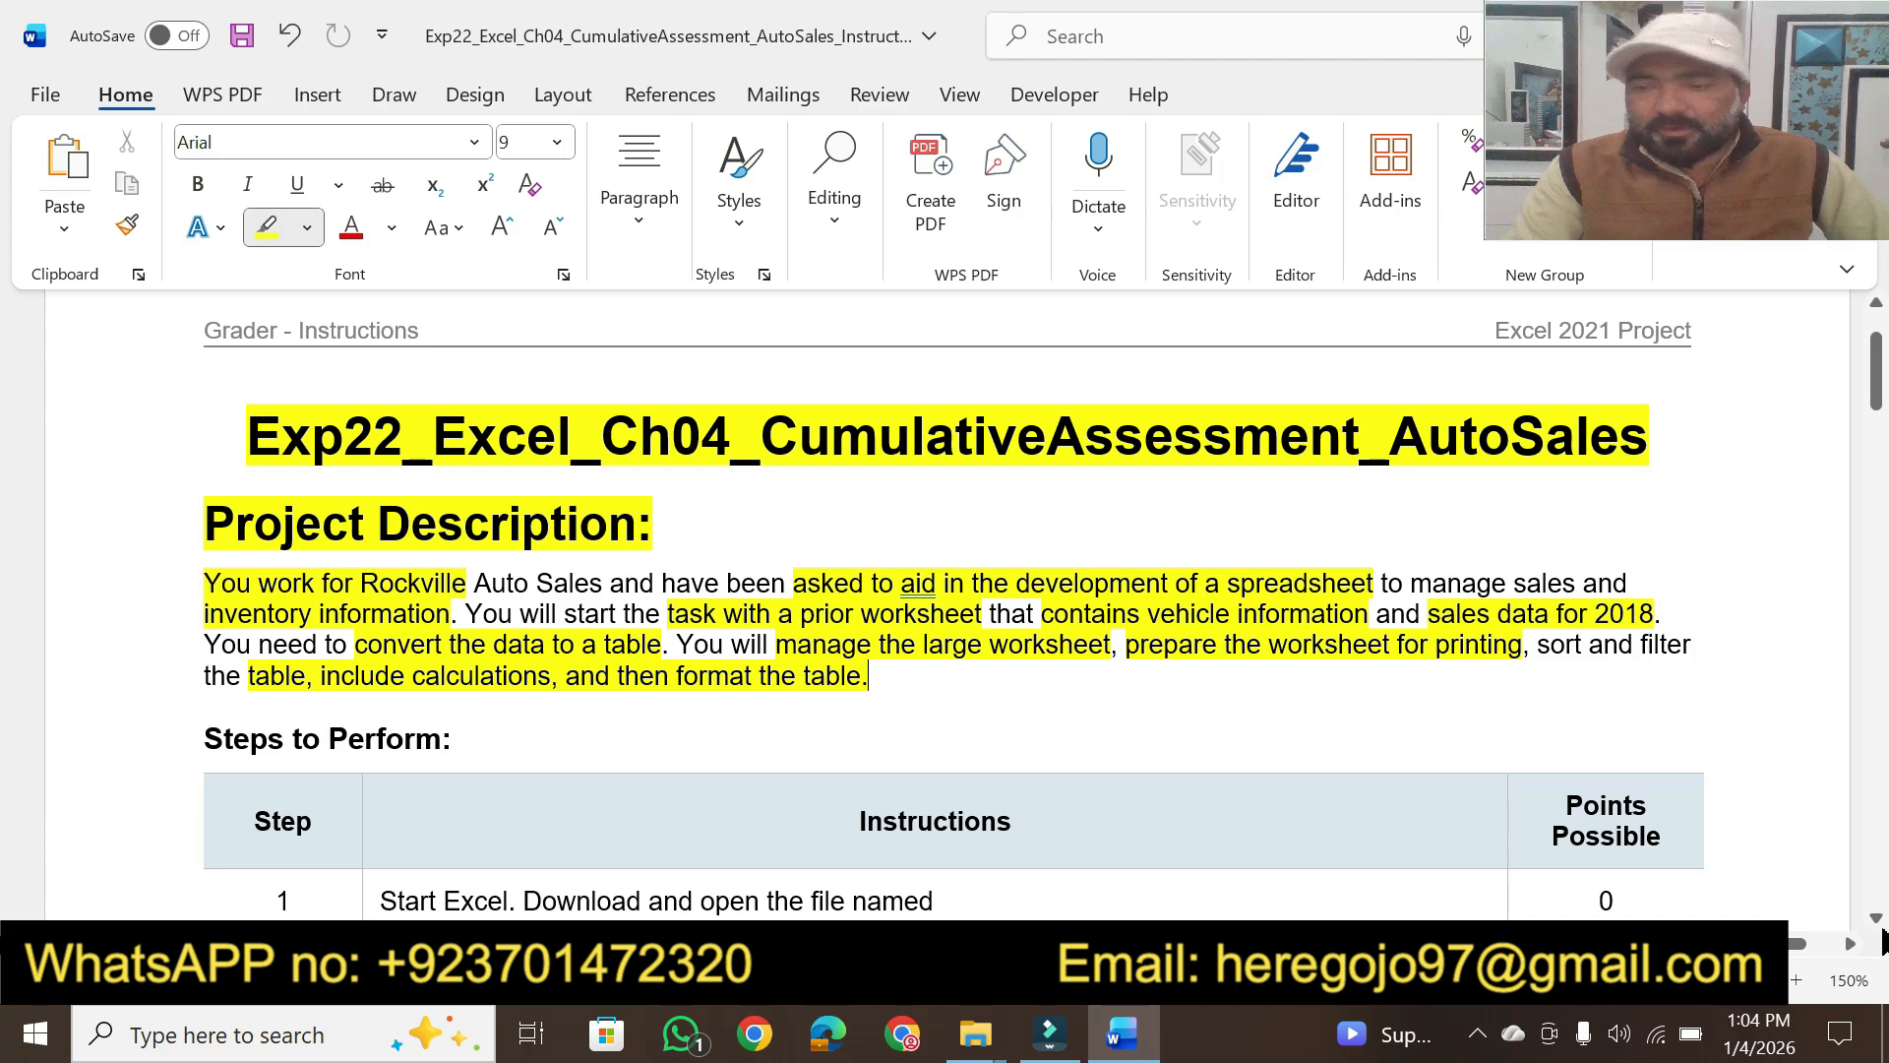
Highlight "Start Excel" and "Download and open the file named" in the step 1 instructions in yellow
click(1876, 918)
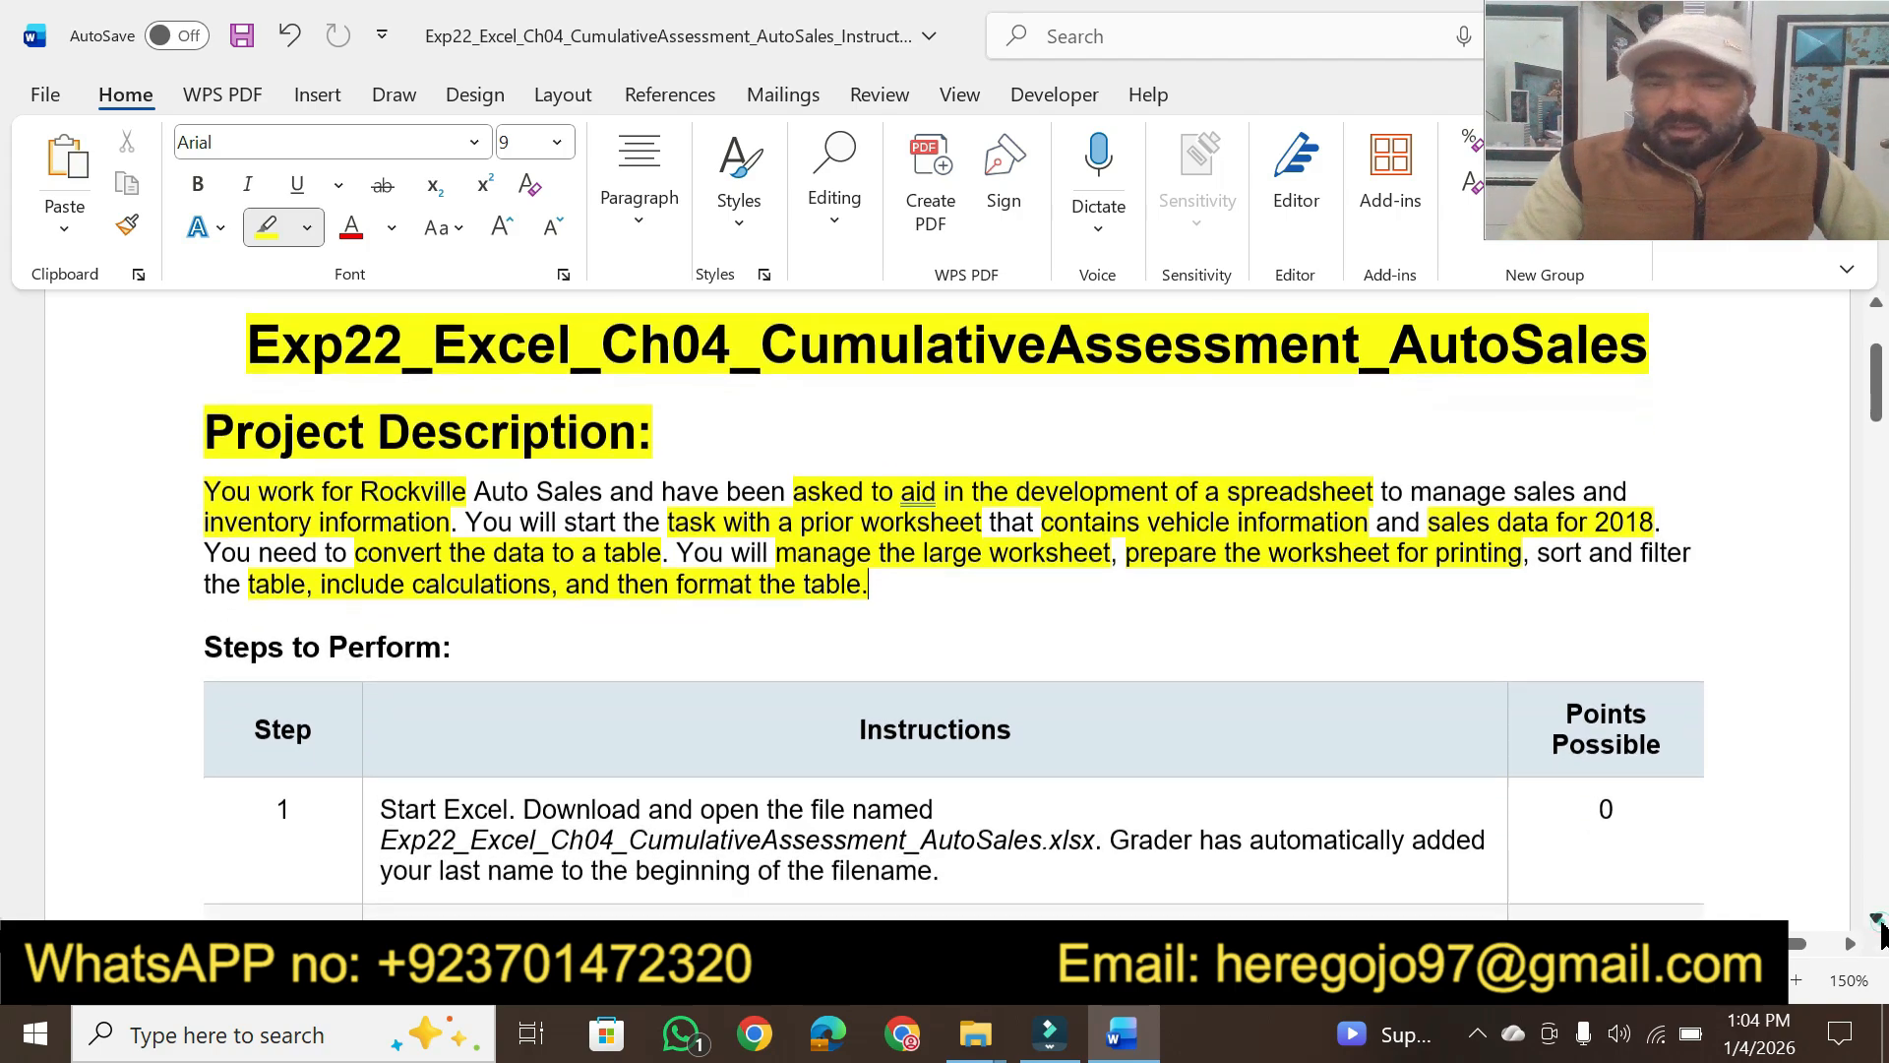
drag(1876, 359, 1874, 442)
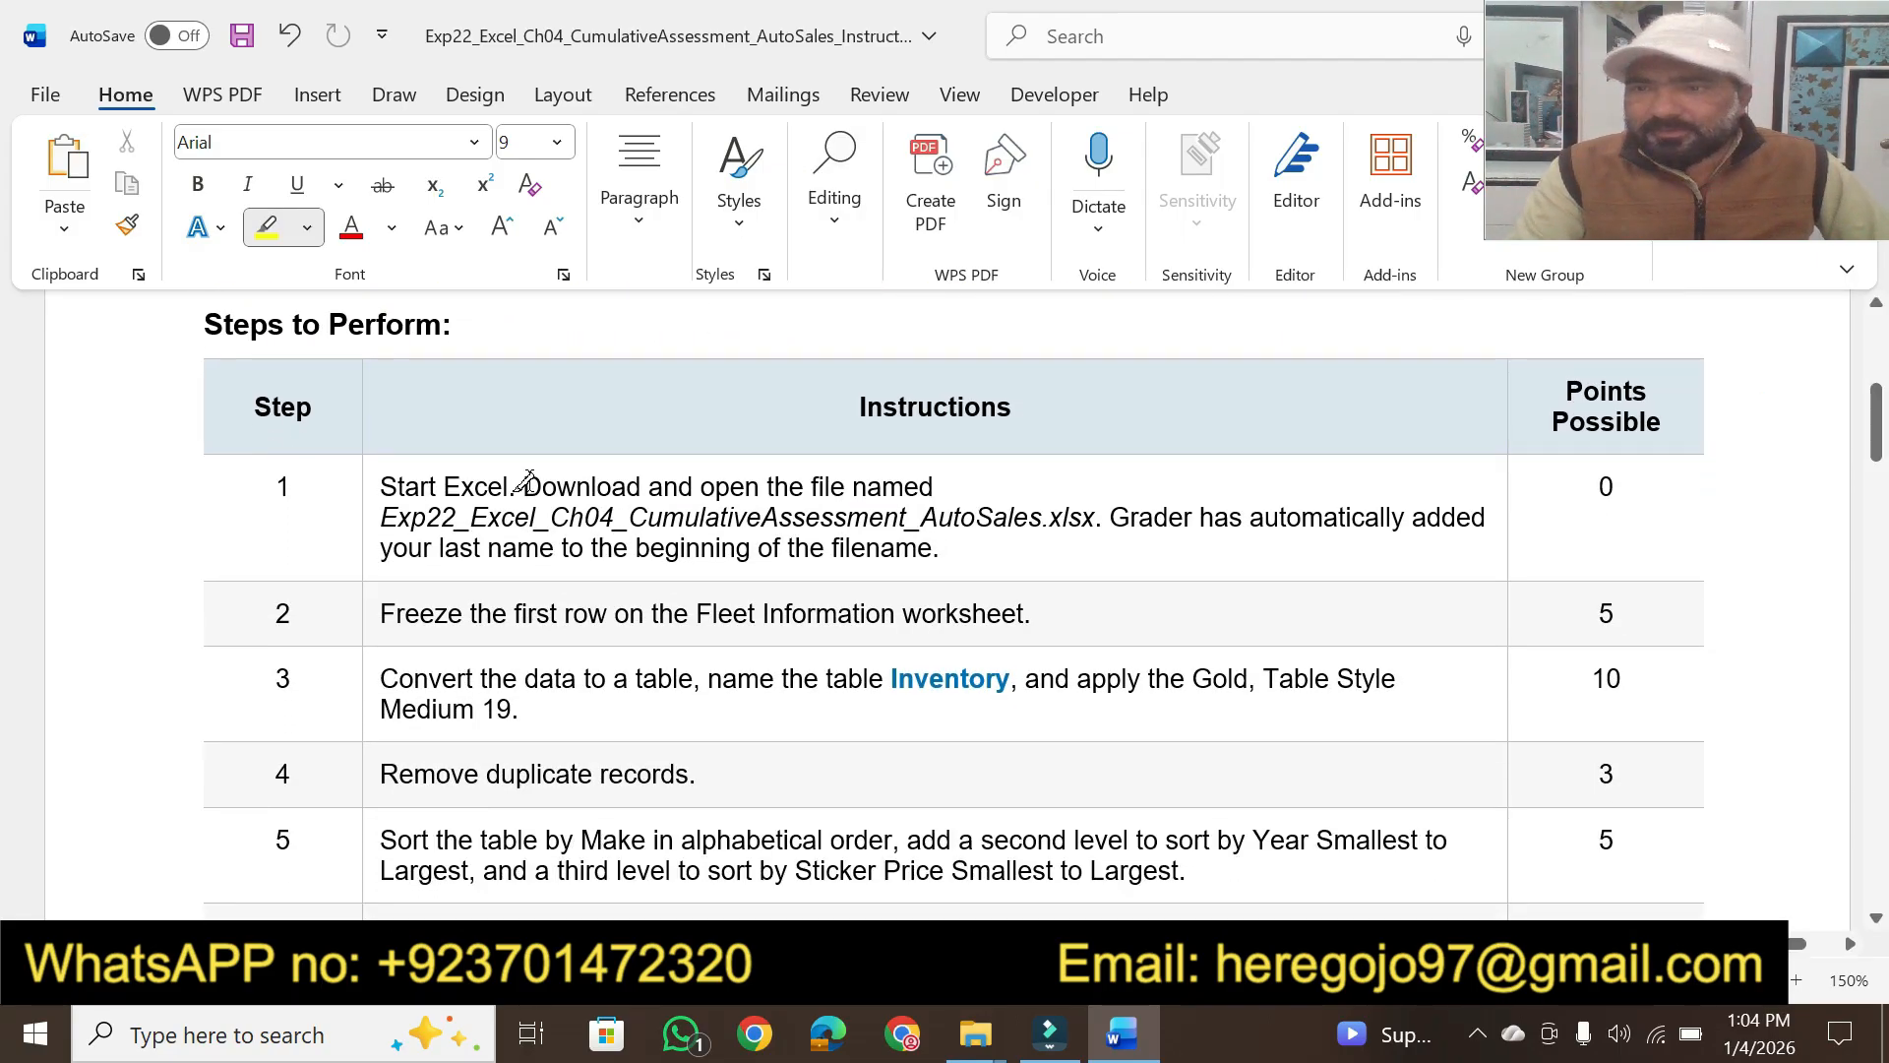
drag(386, 488, 939, 486)
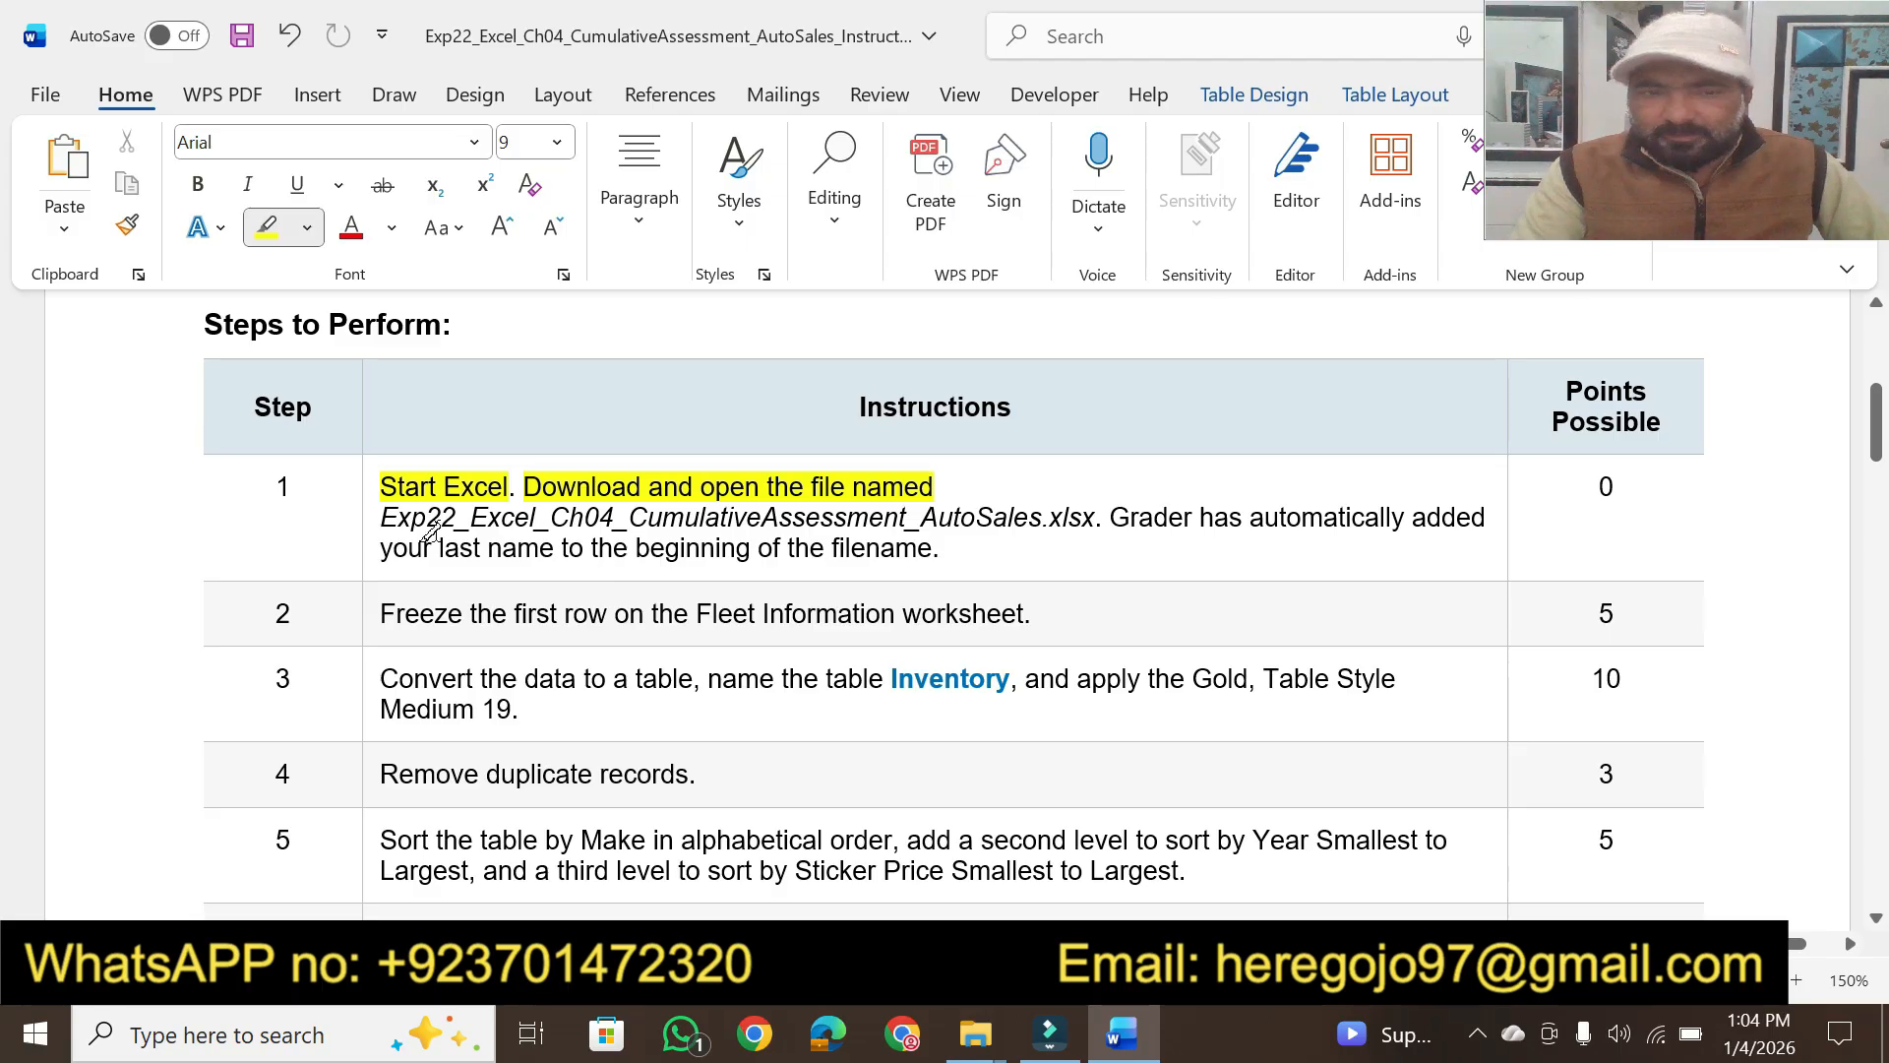
Clear the highlights on step 1's opening phrases and highlight the workbook file name and the sentence beginning "Grader has automatically added" in yellow
click(374, 530)
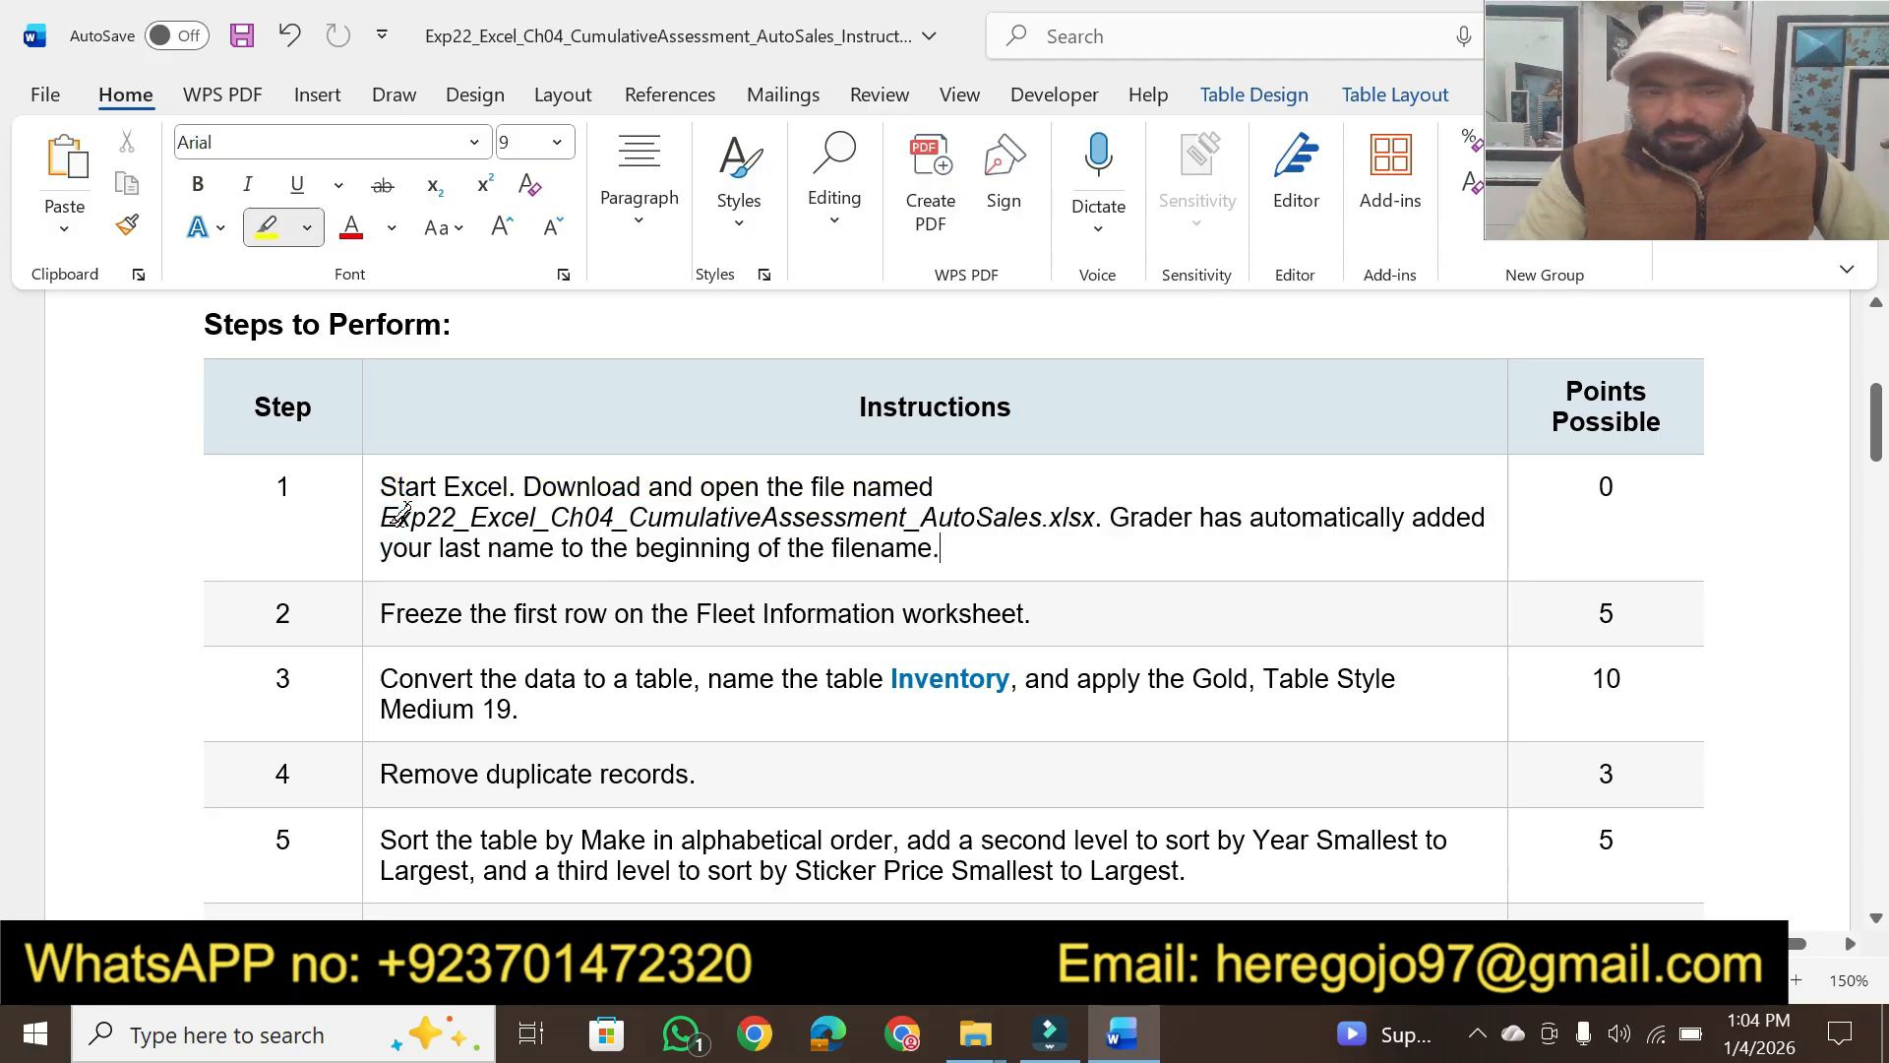
drag(378, 516, 1103, 516)
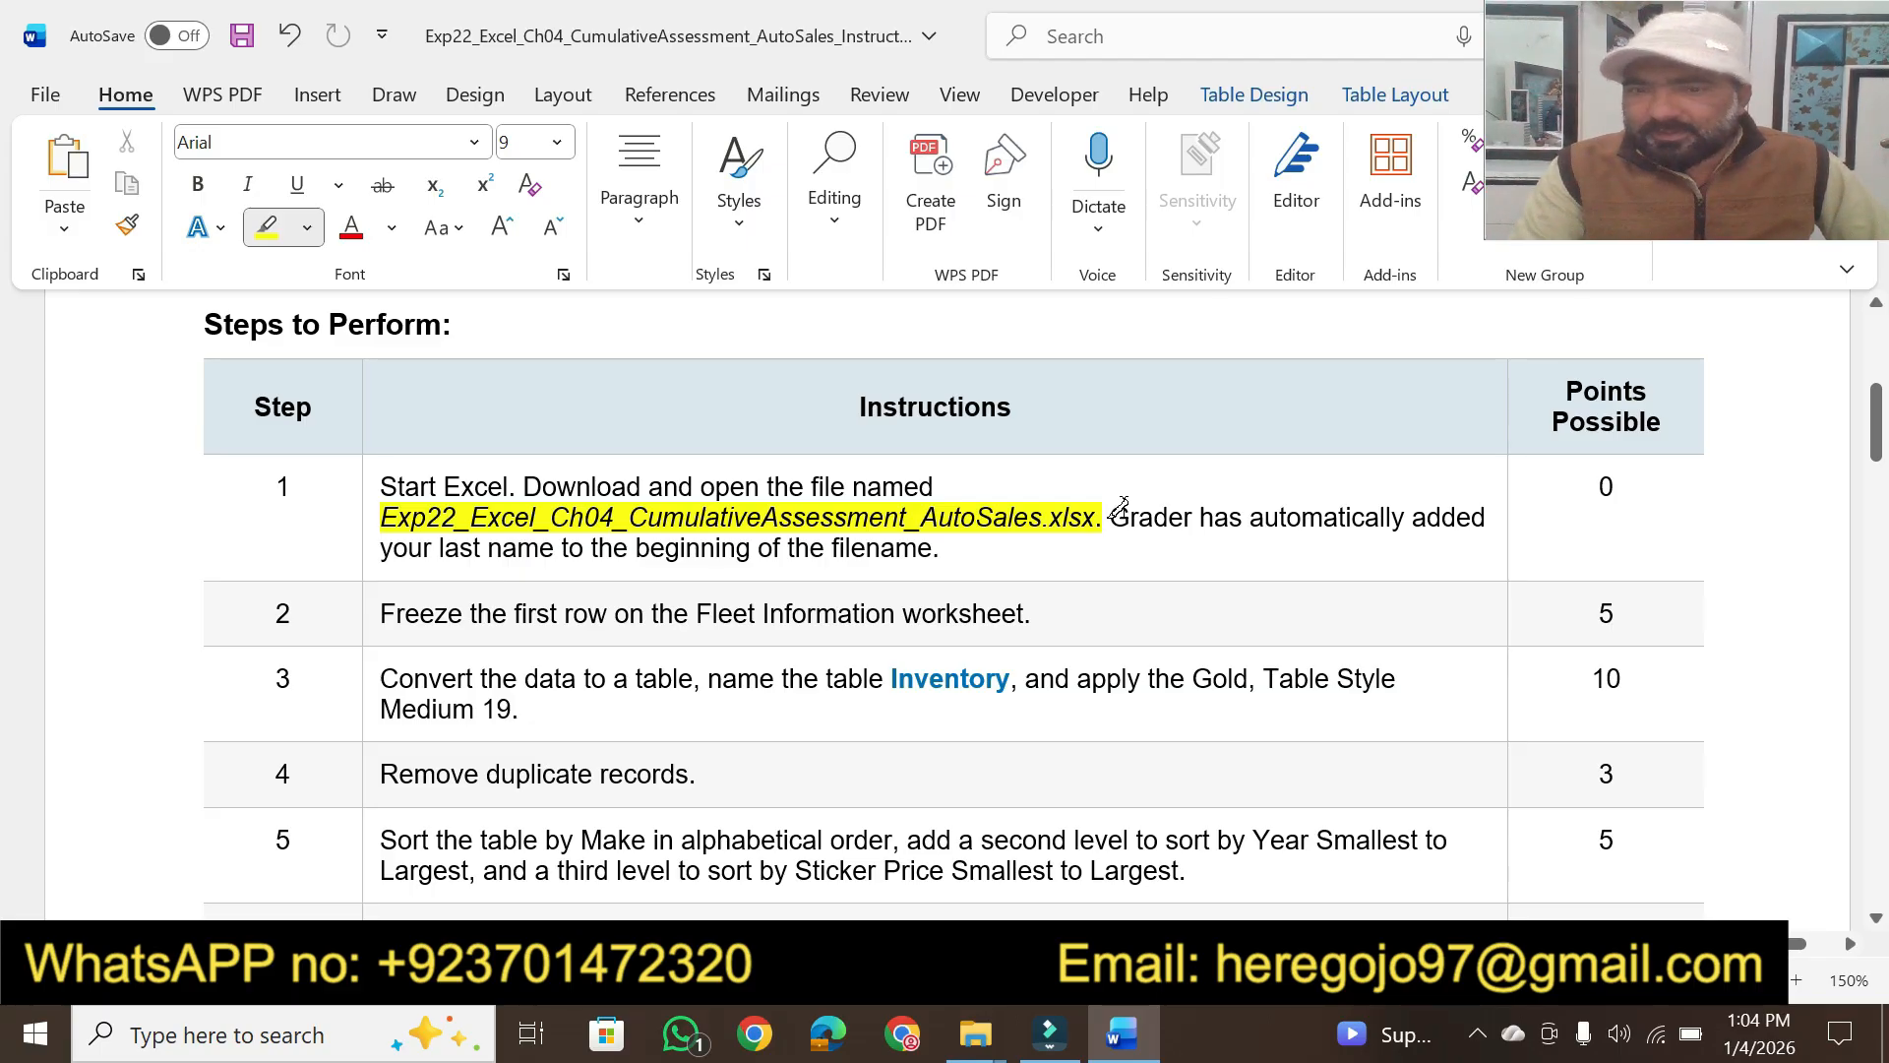
drag(1121, 519, 1131, 543)
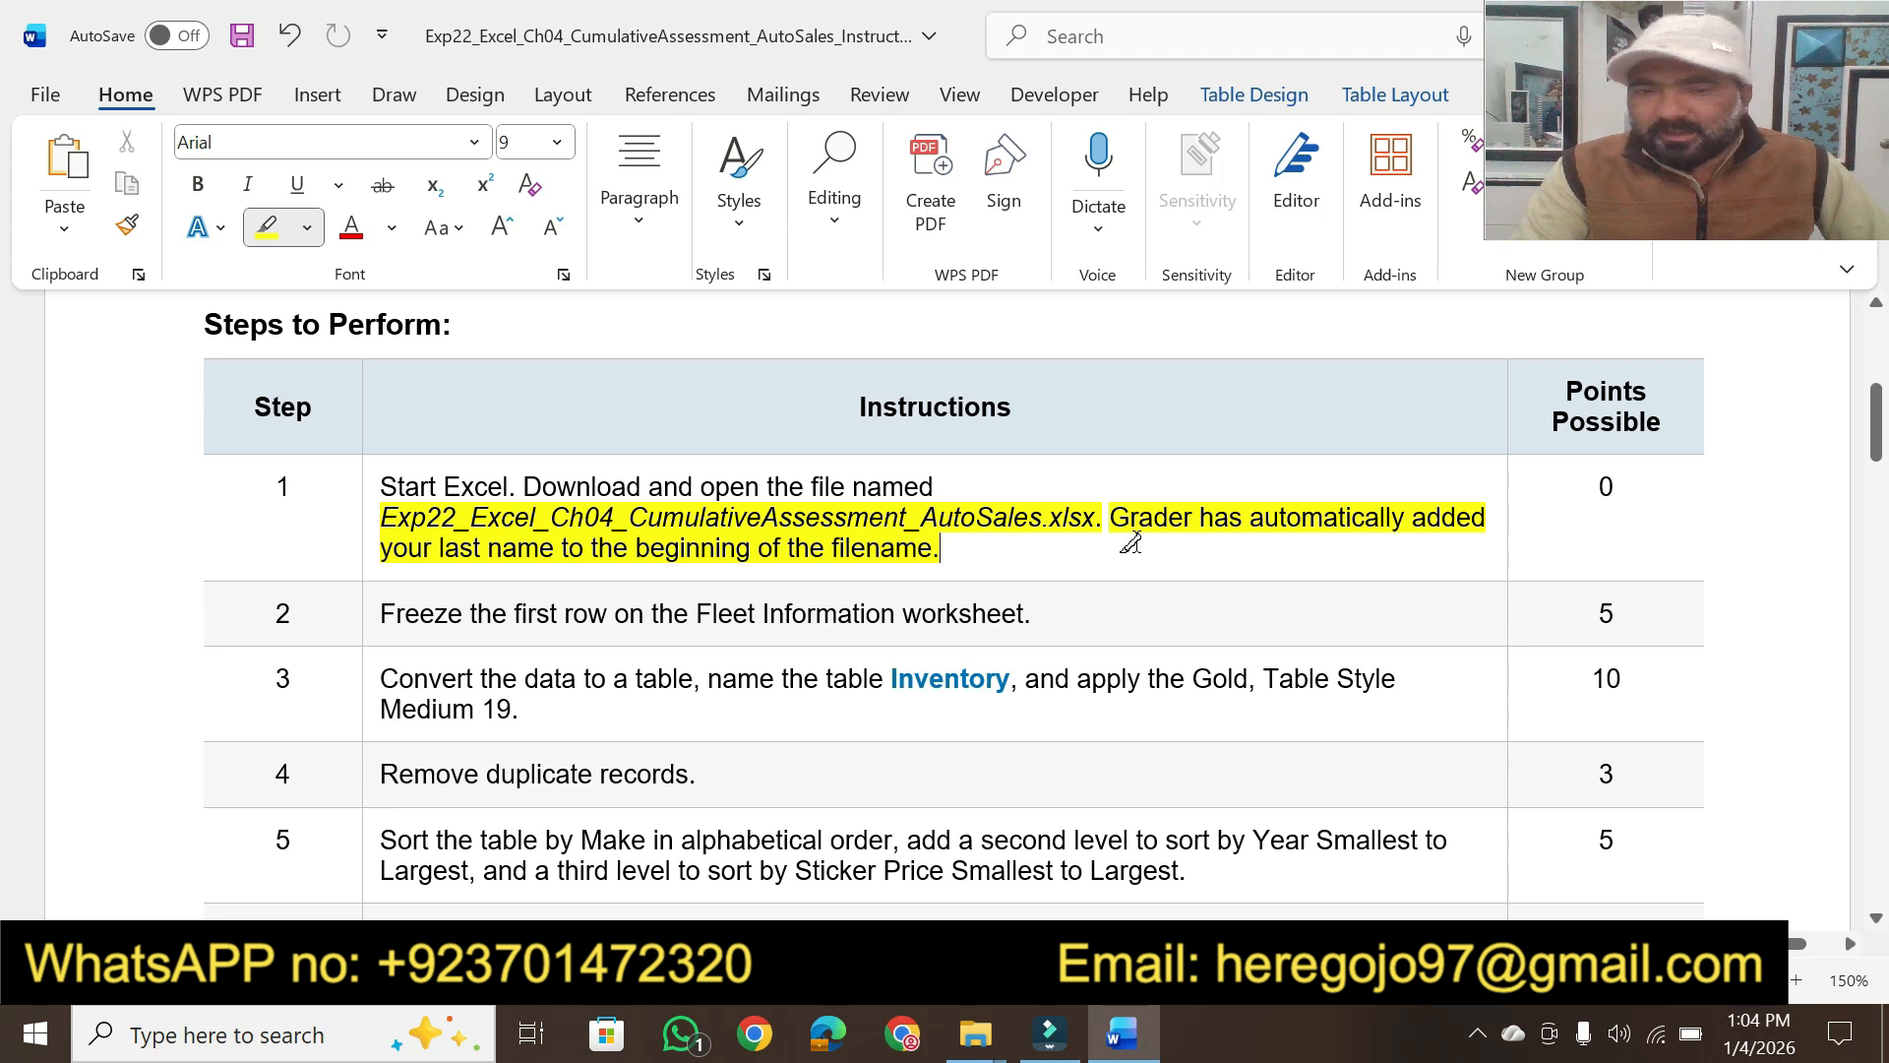
Open the Exp22_Excel_Ch04_CumulativeAssessment_AutoSales workbook from its File Explorer folder in Excel and enable editing
click(975, 1033)
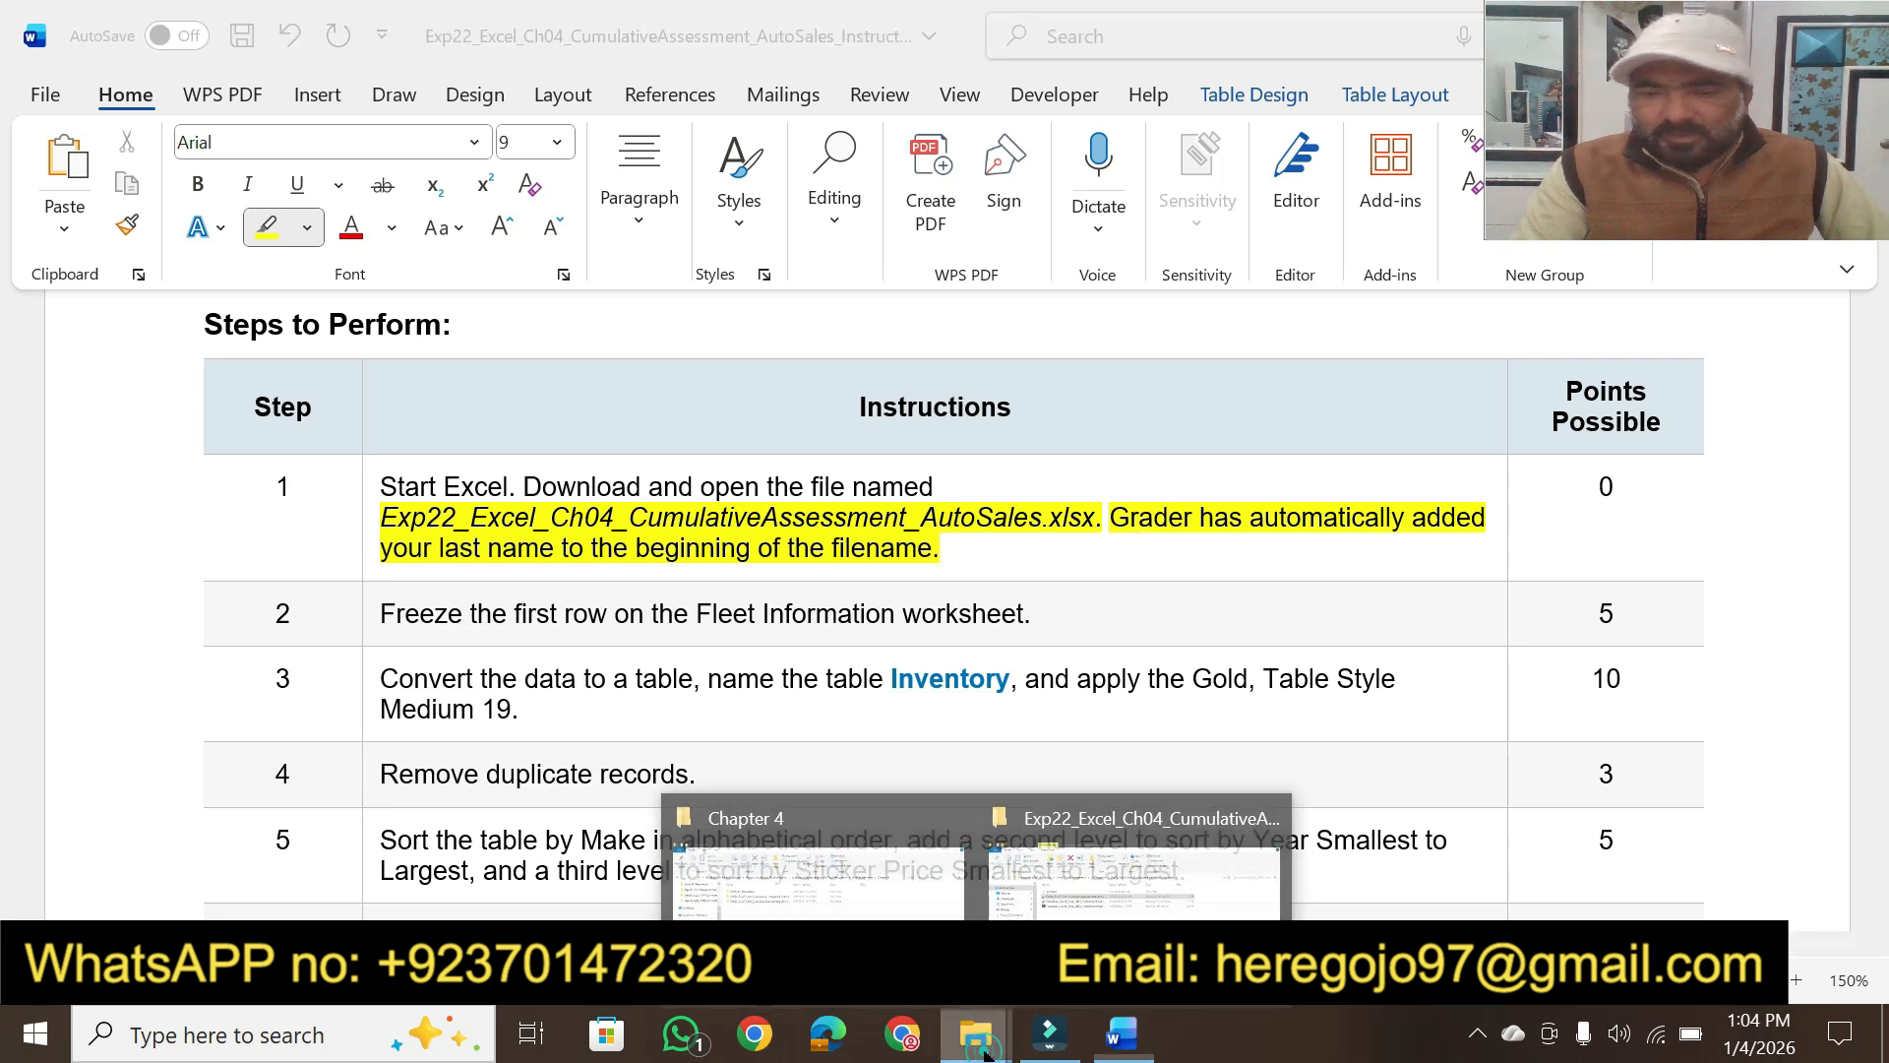
click(1131, 866)
click(510, 386)
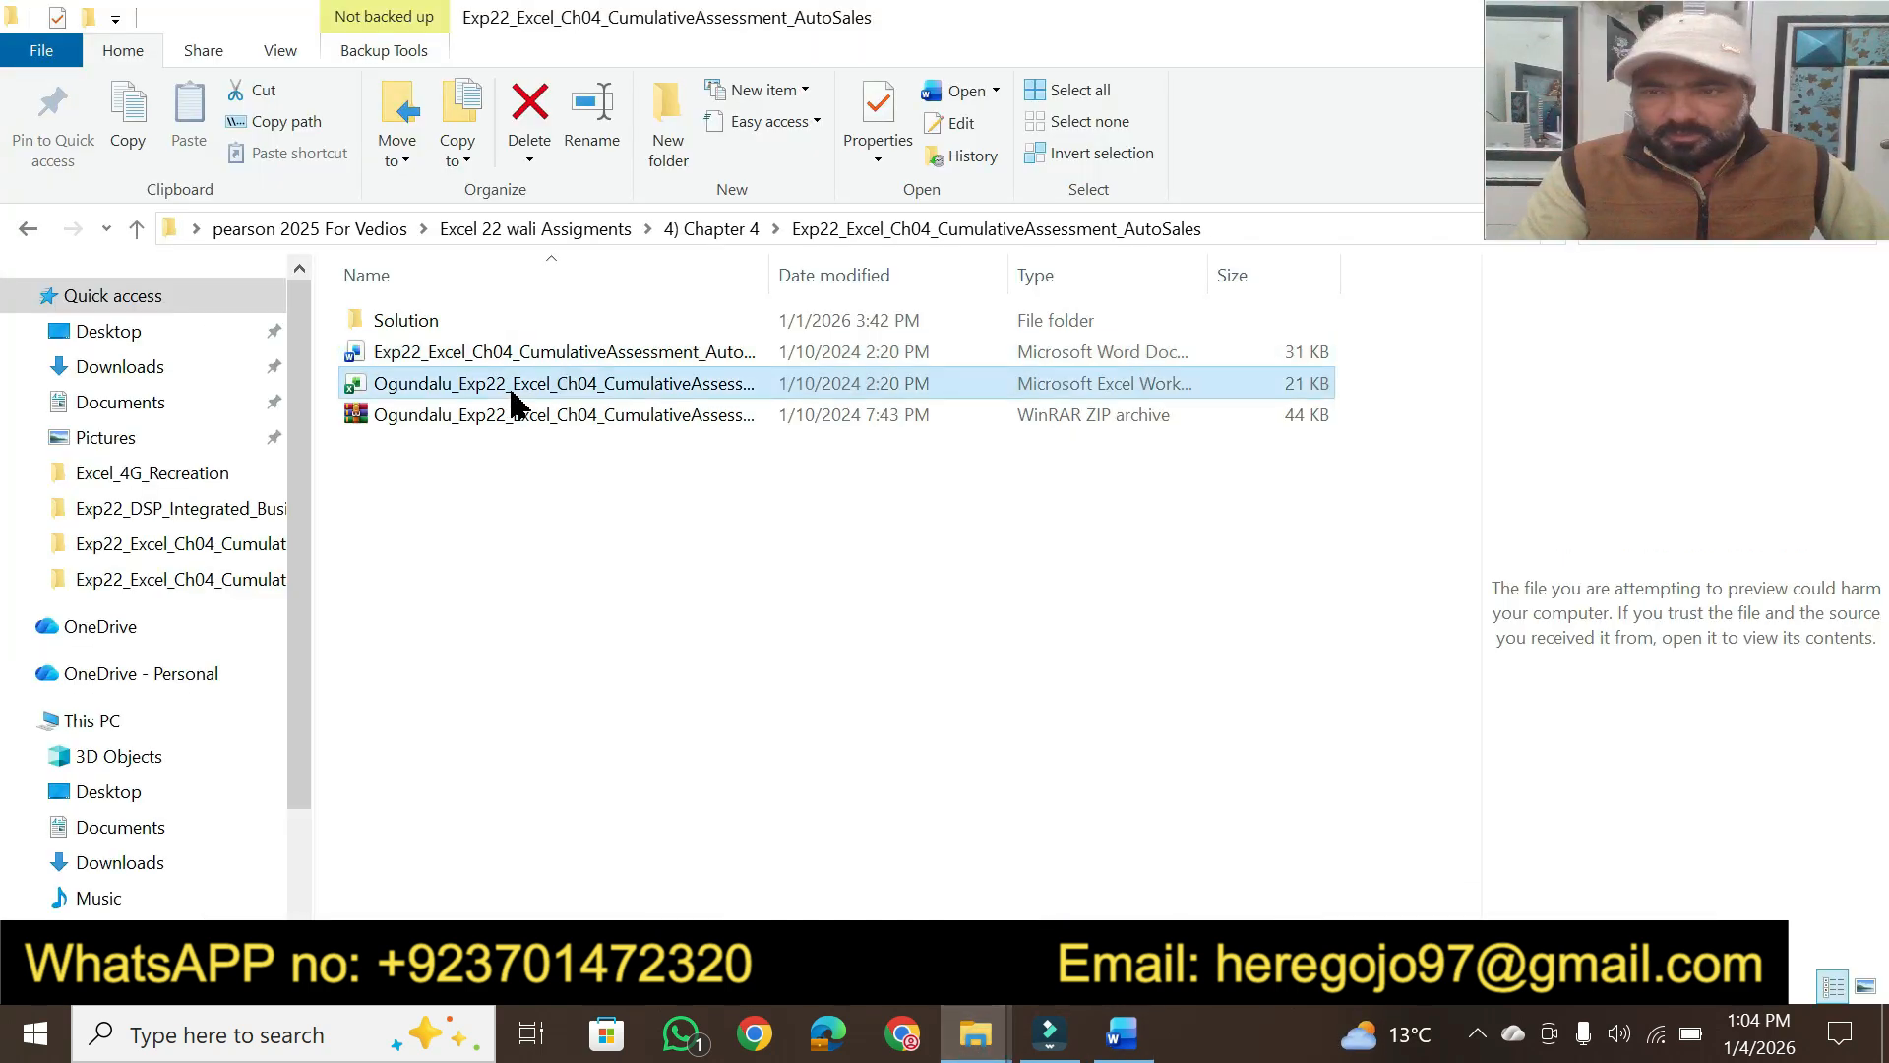
double_click(511, 390)
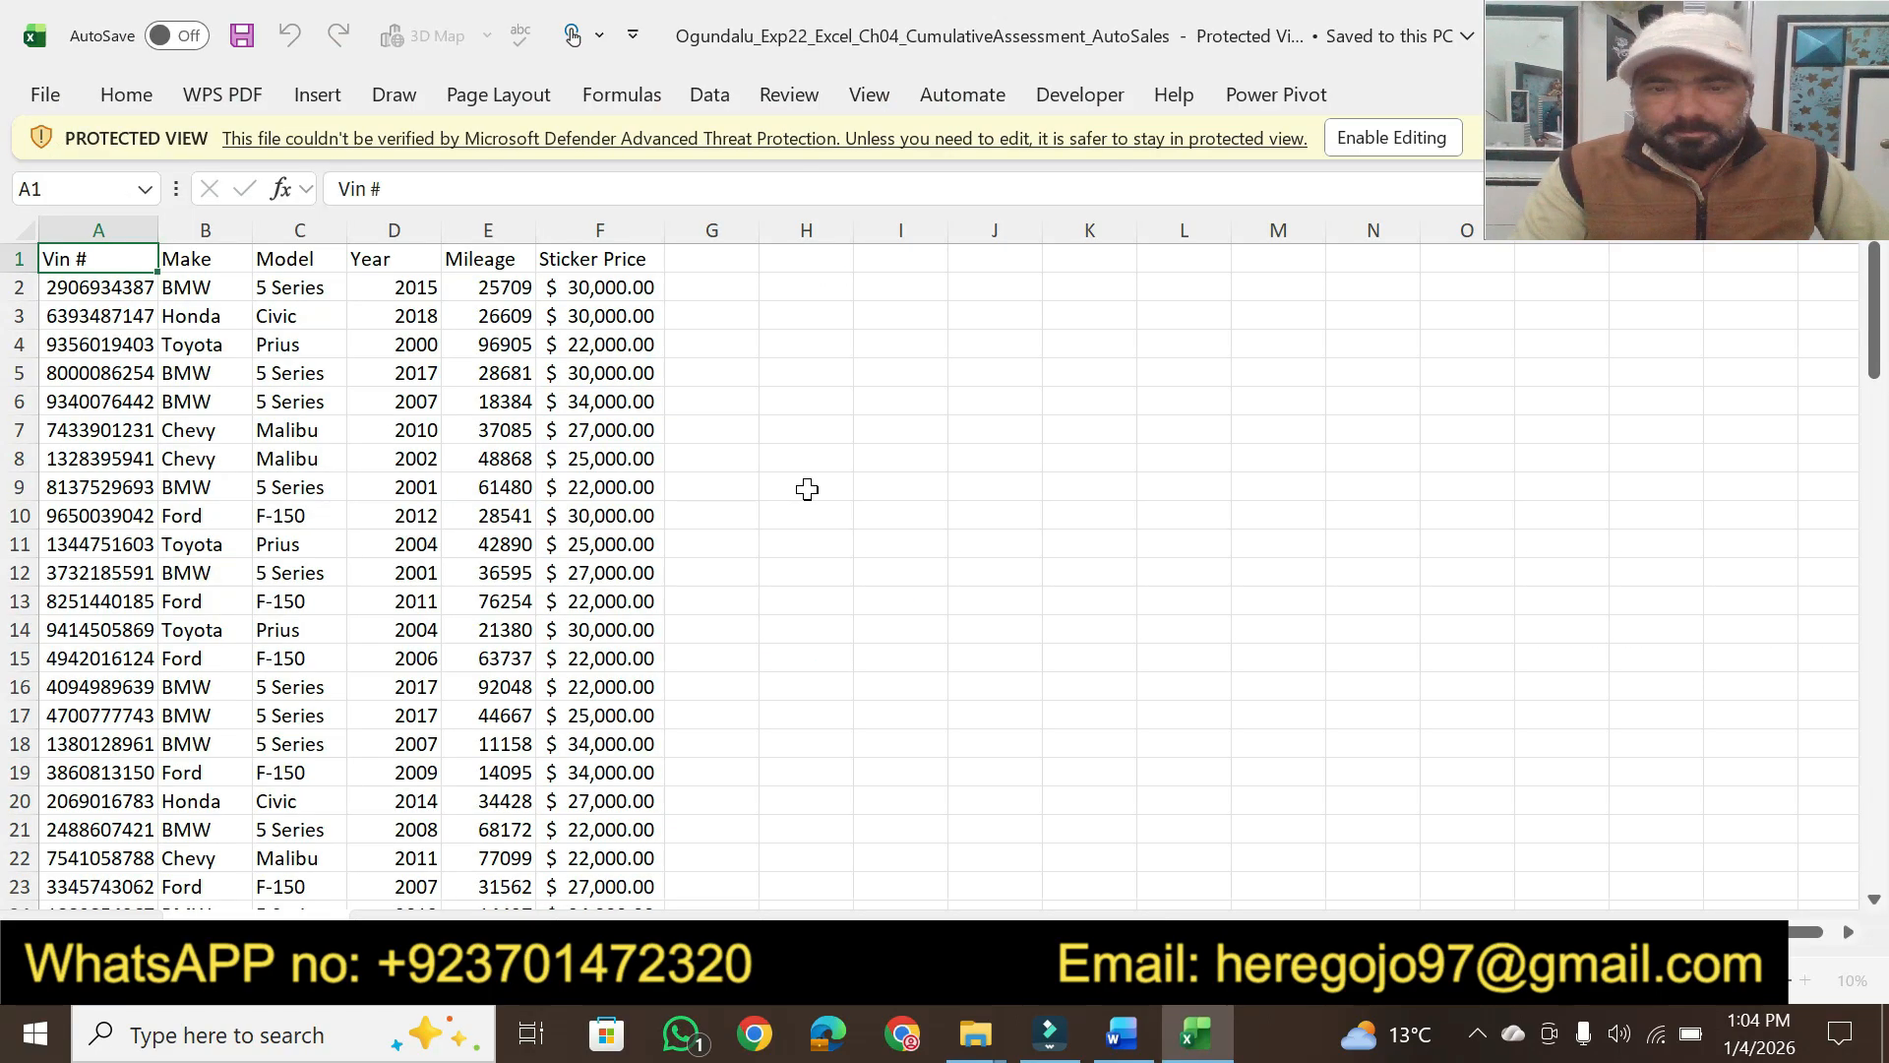
click(1426, 139)
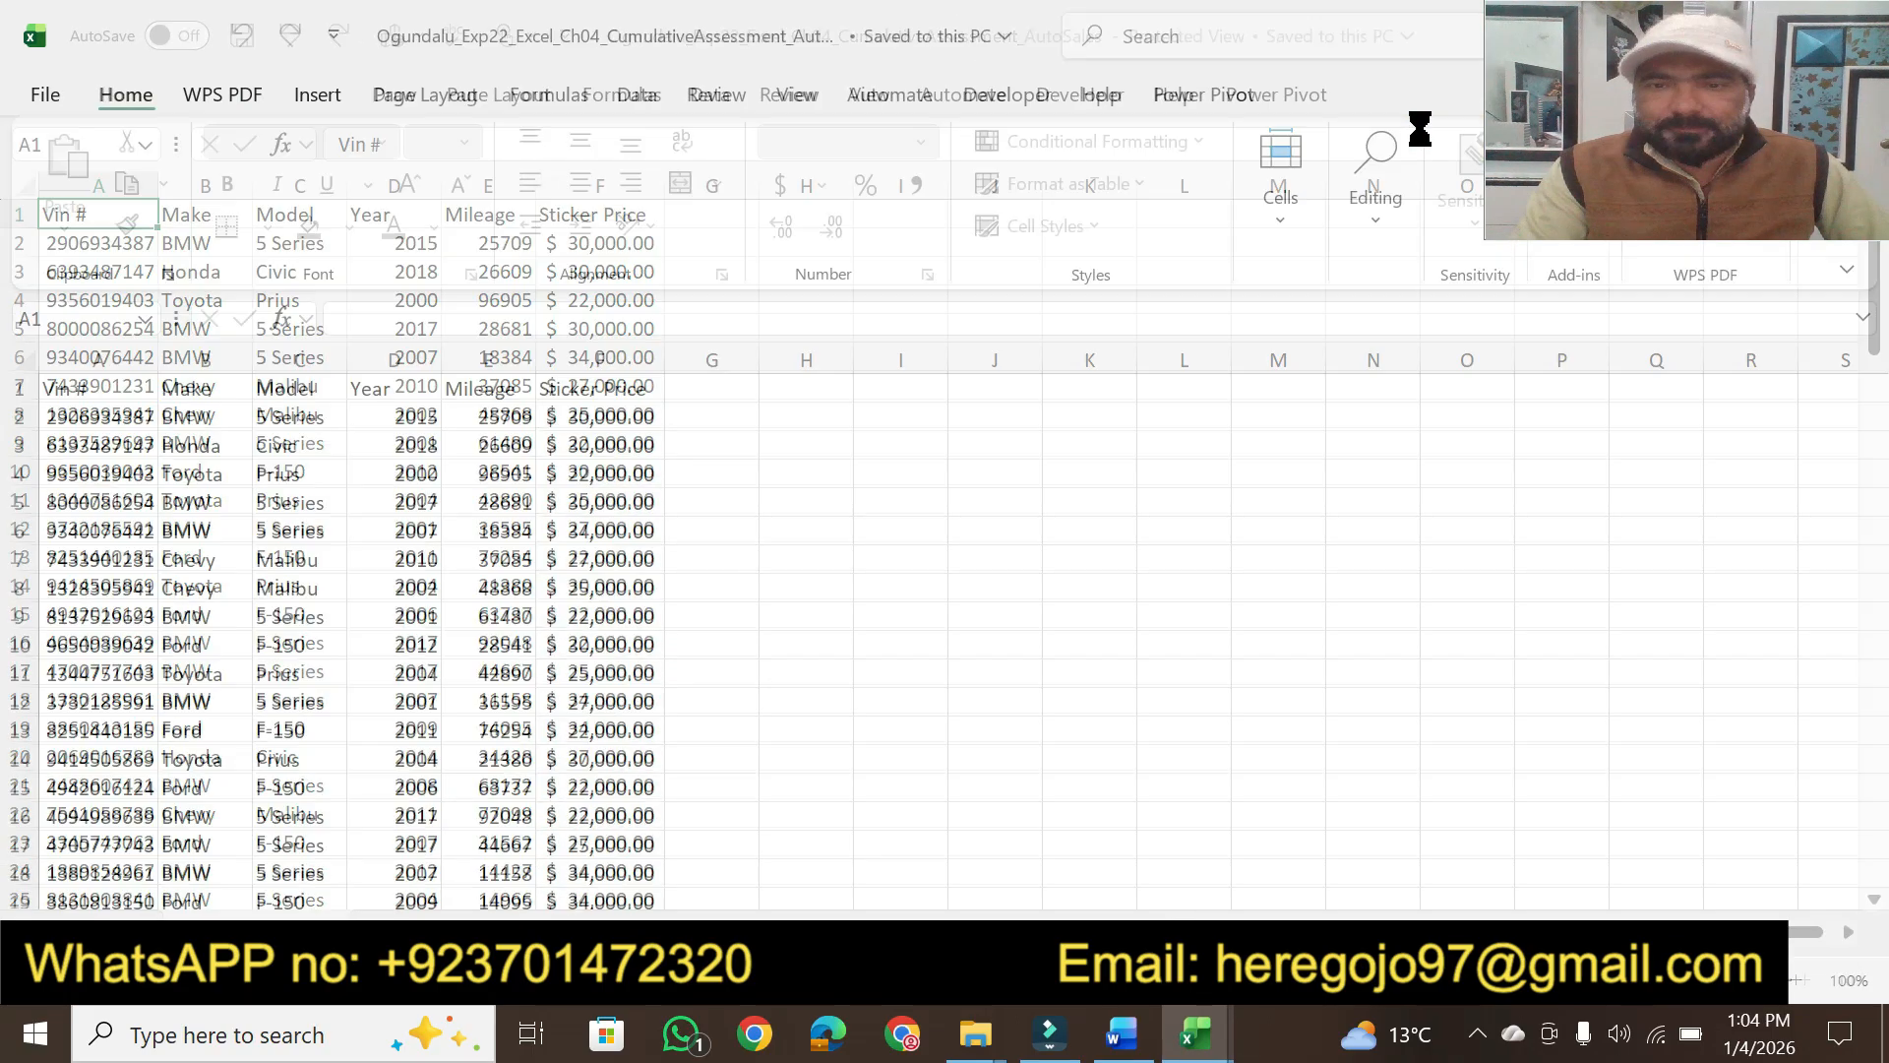
Return to the Word instructions and highlight "Freeze the first row on the Fleet Information worksheet" in step 2
click(1121, 1035)
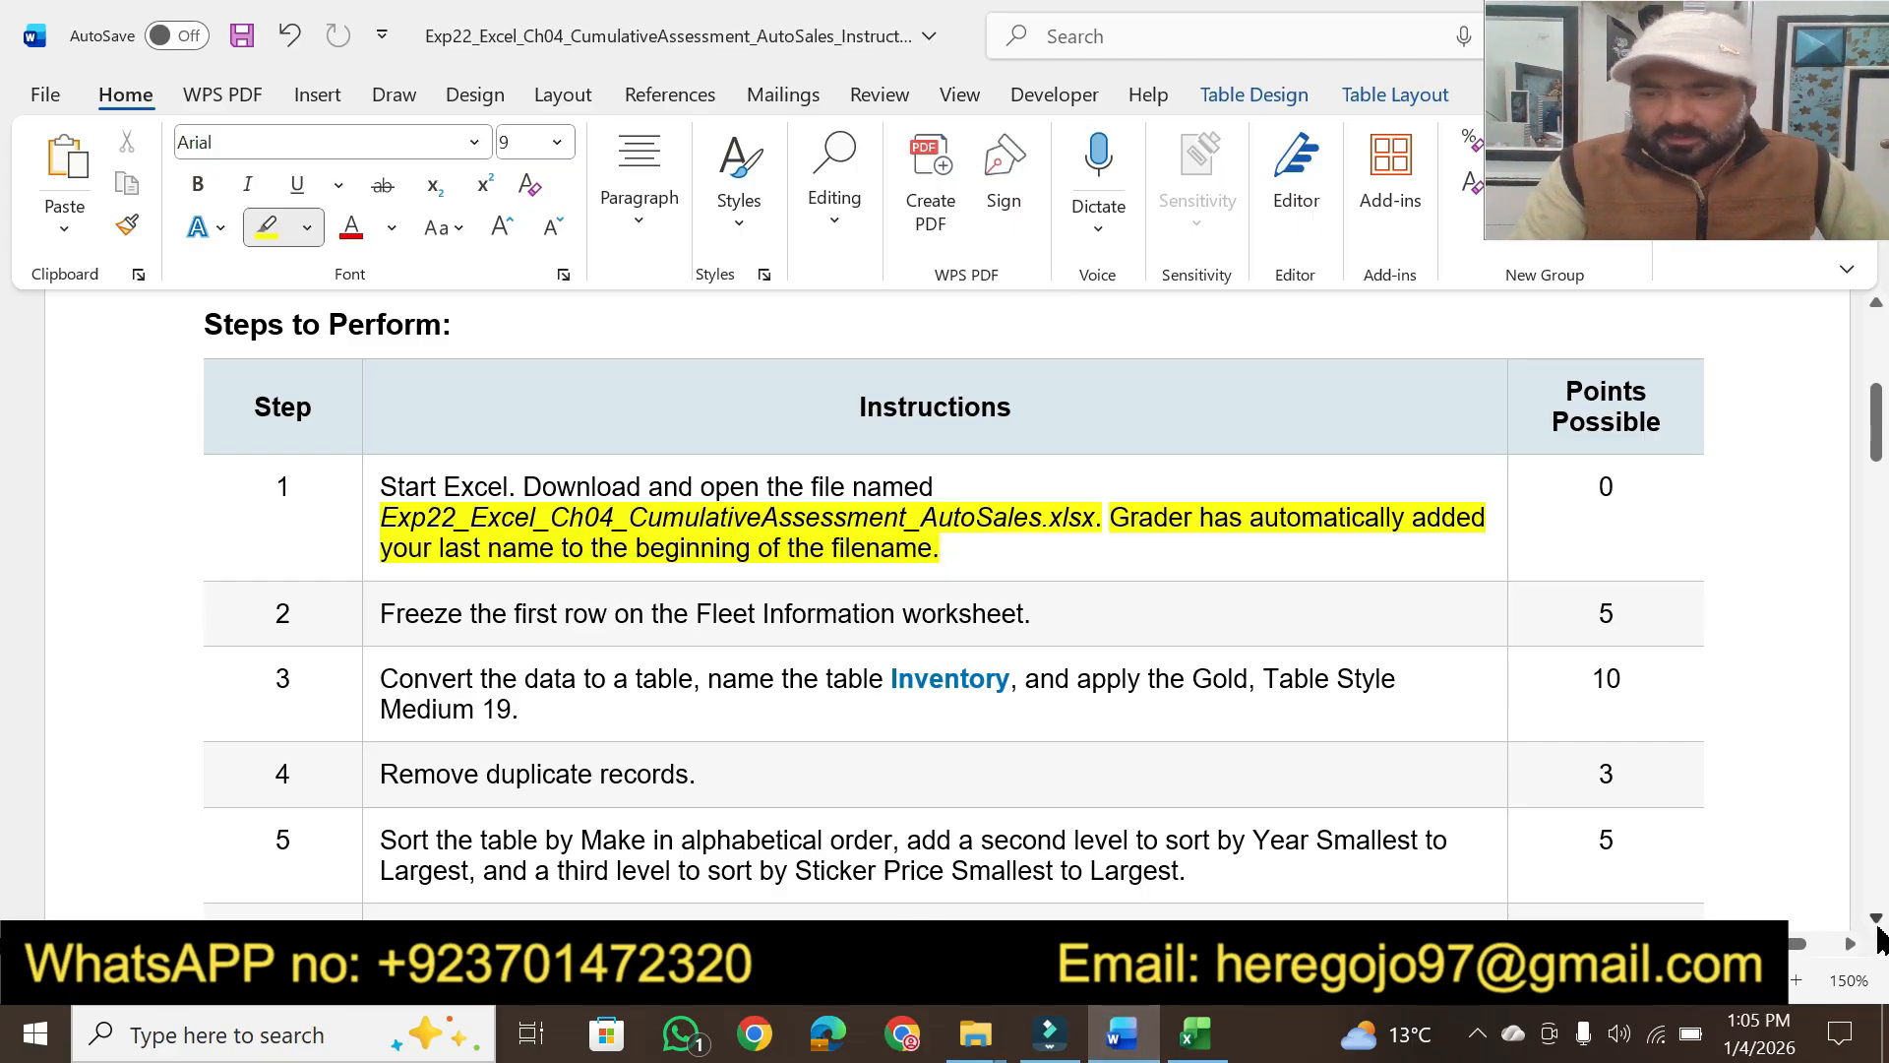
scroll(1879, 939, down, 3)
scroll(1880, 940, down, 2)
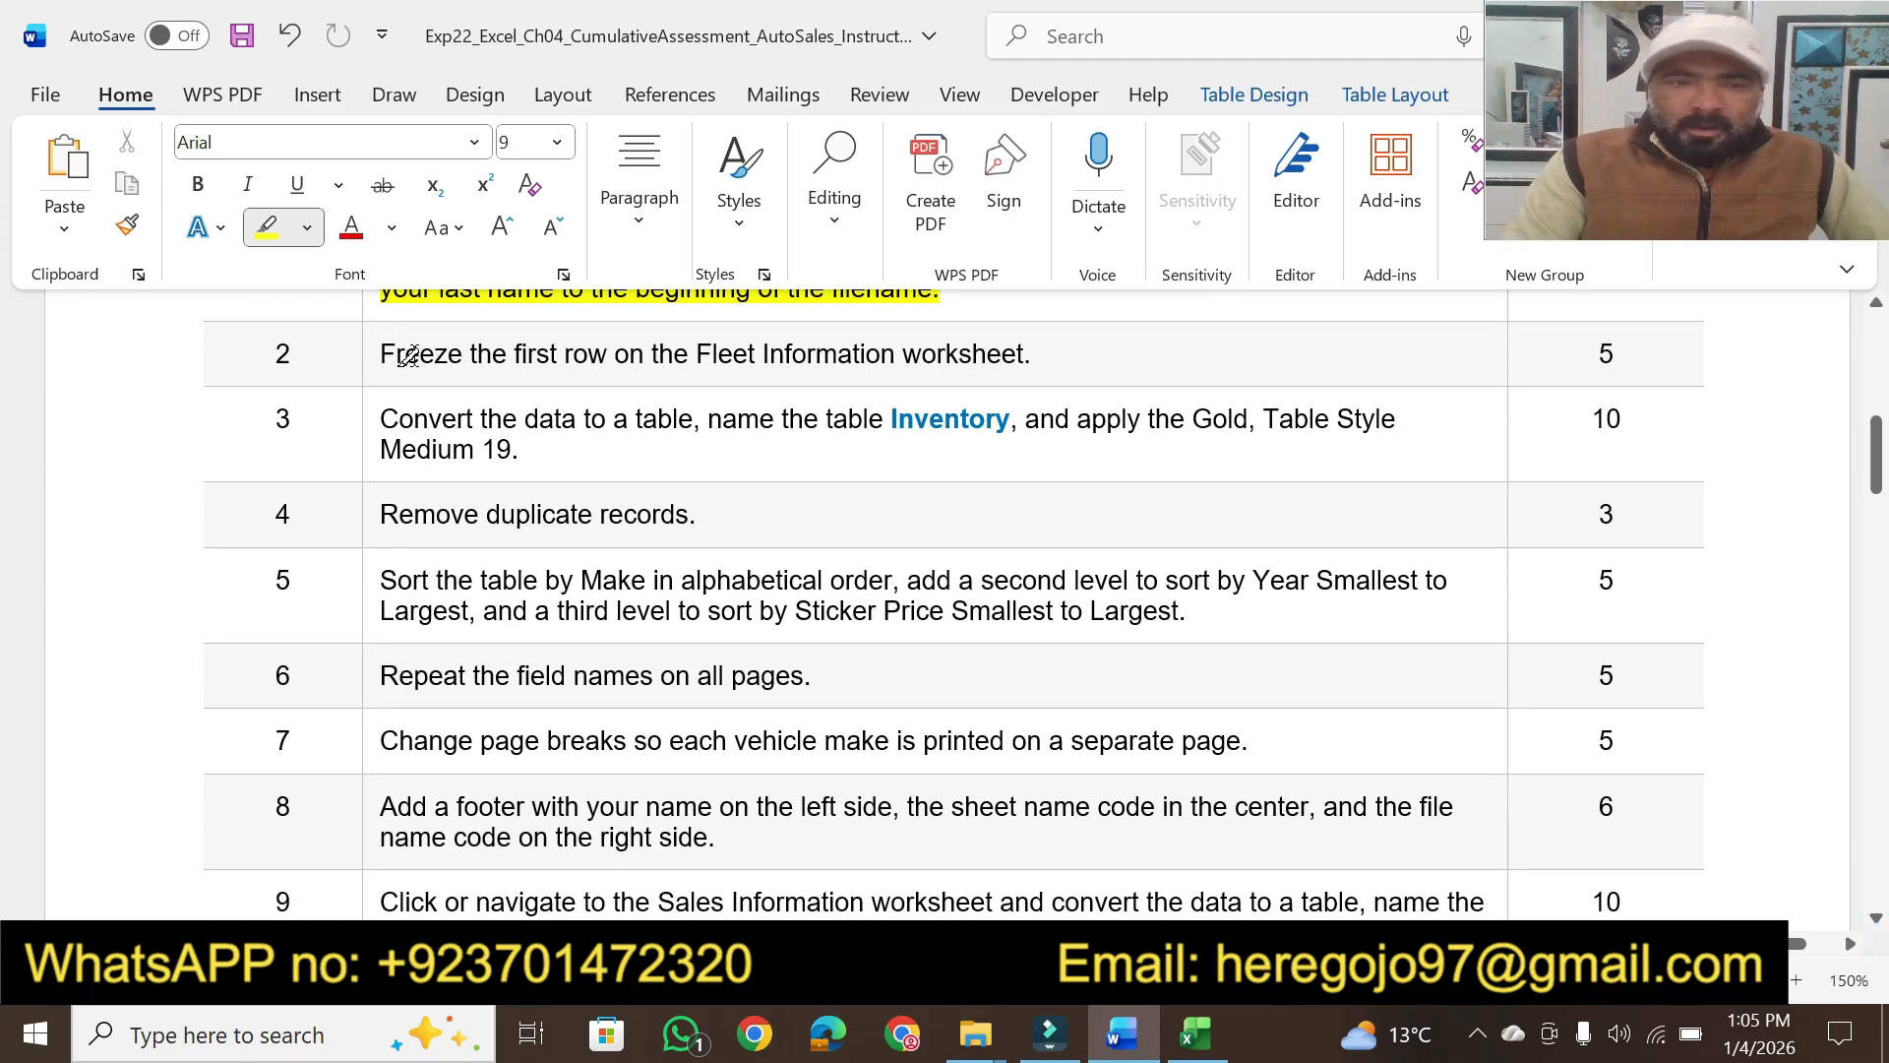
click(1875, 920)
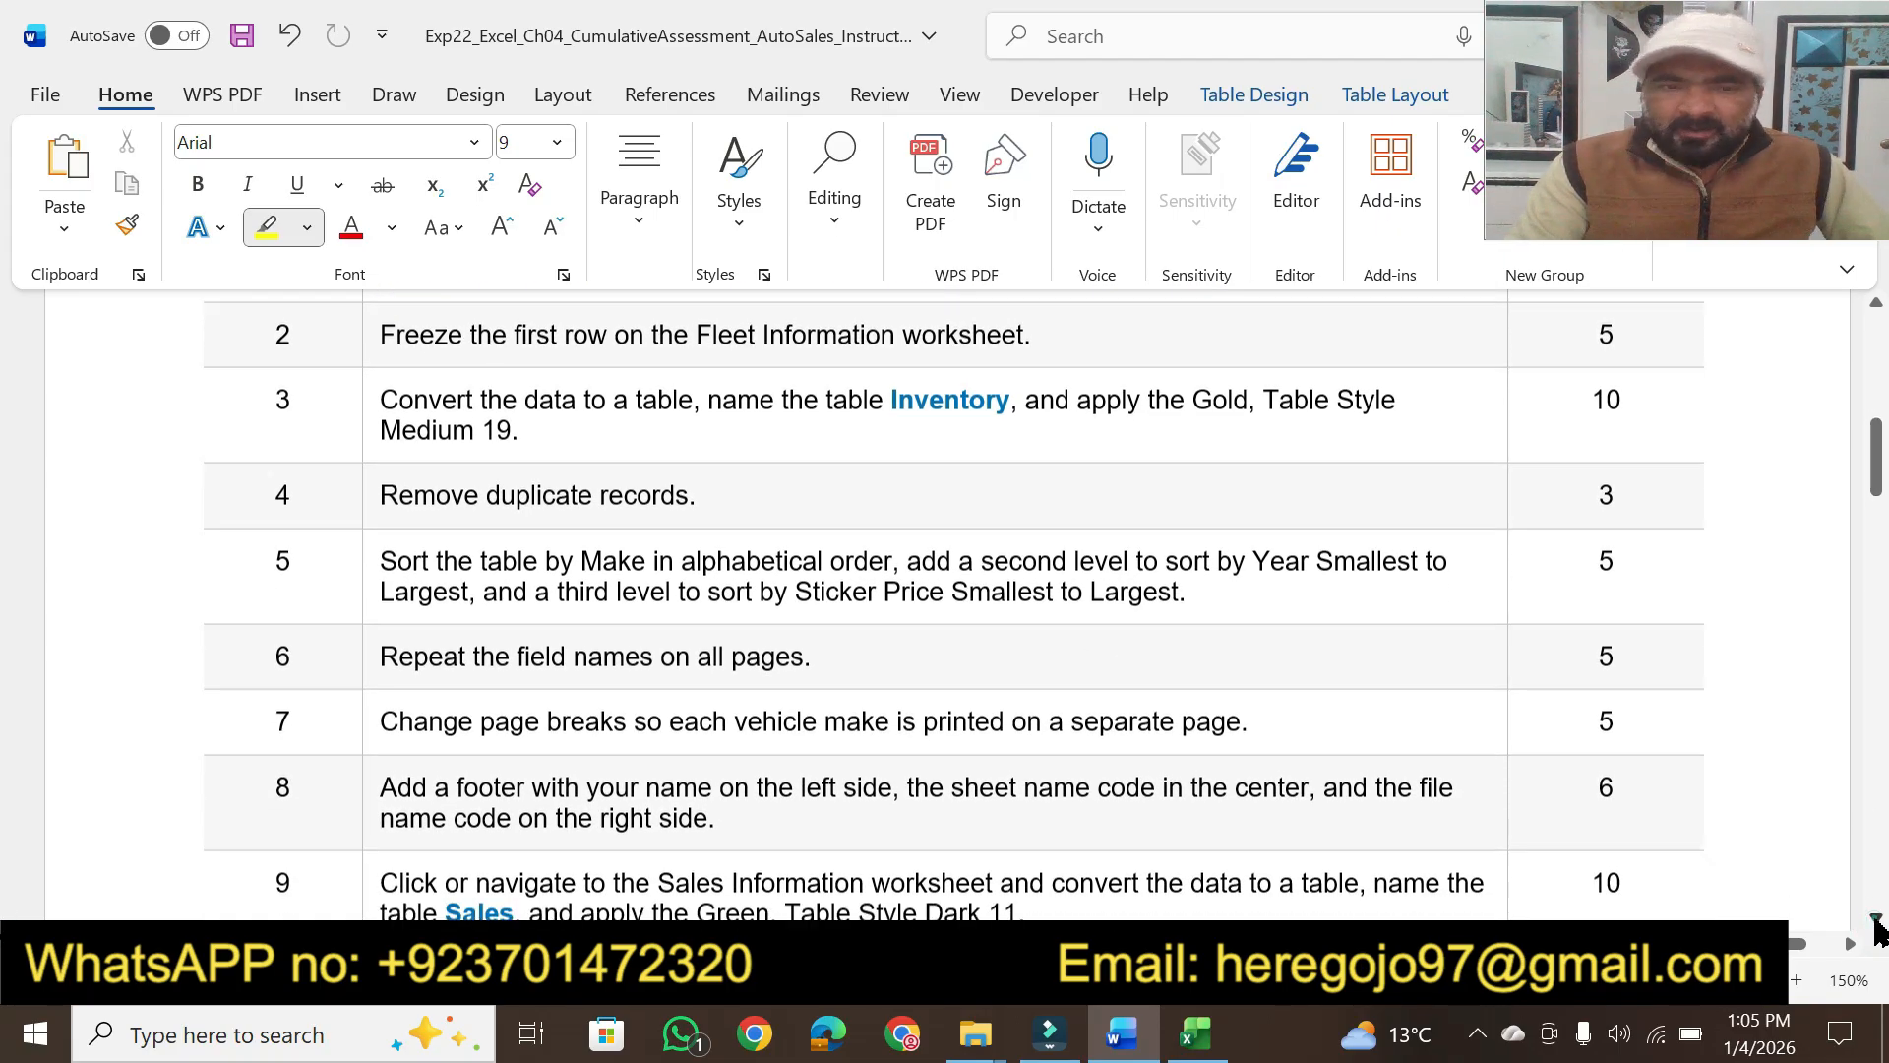
drag(381, 329, 1002, 331)
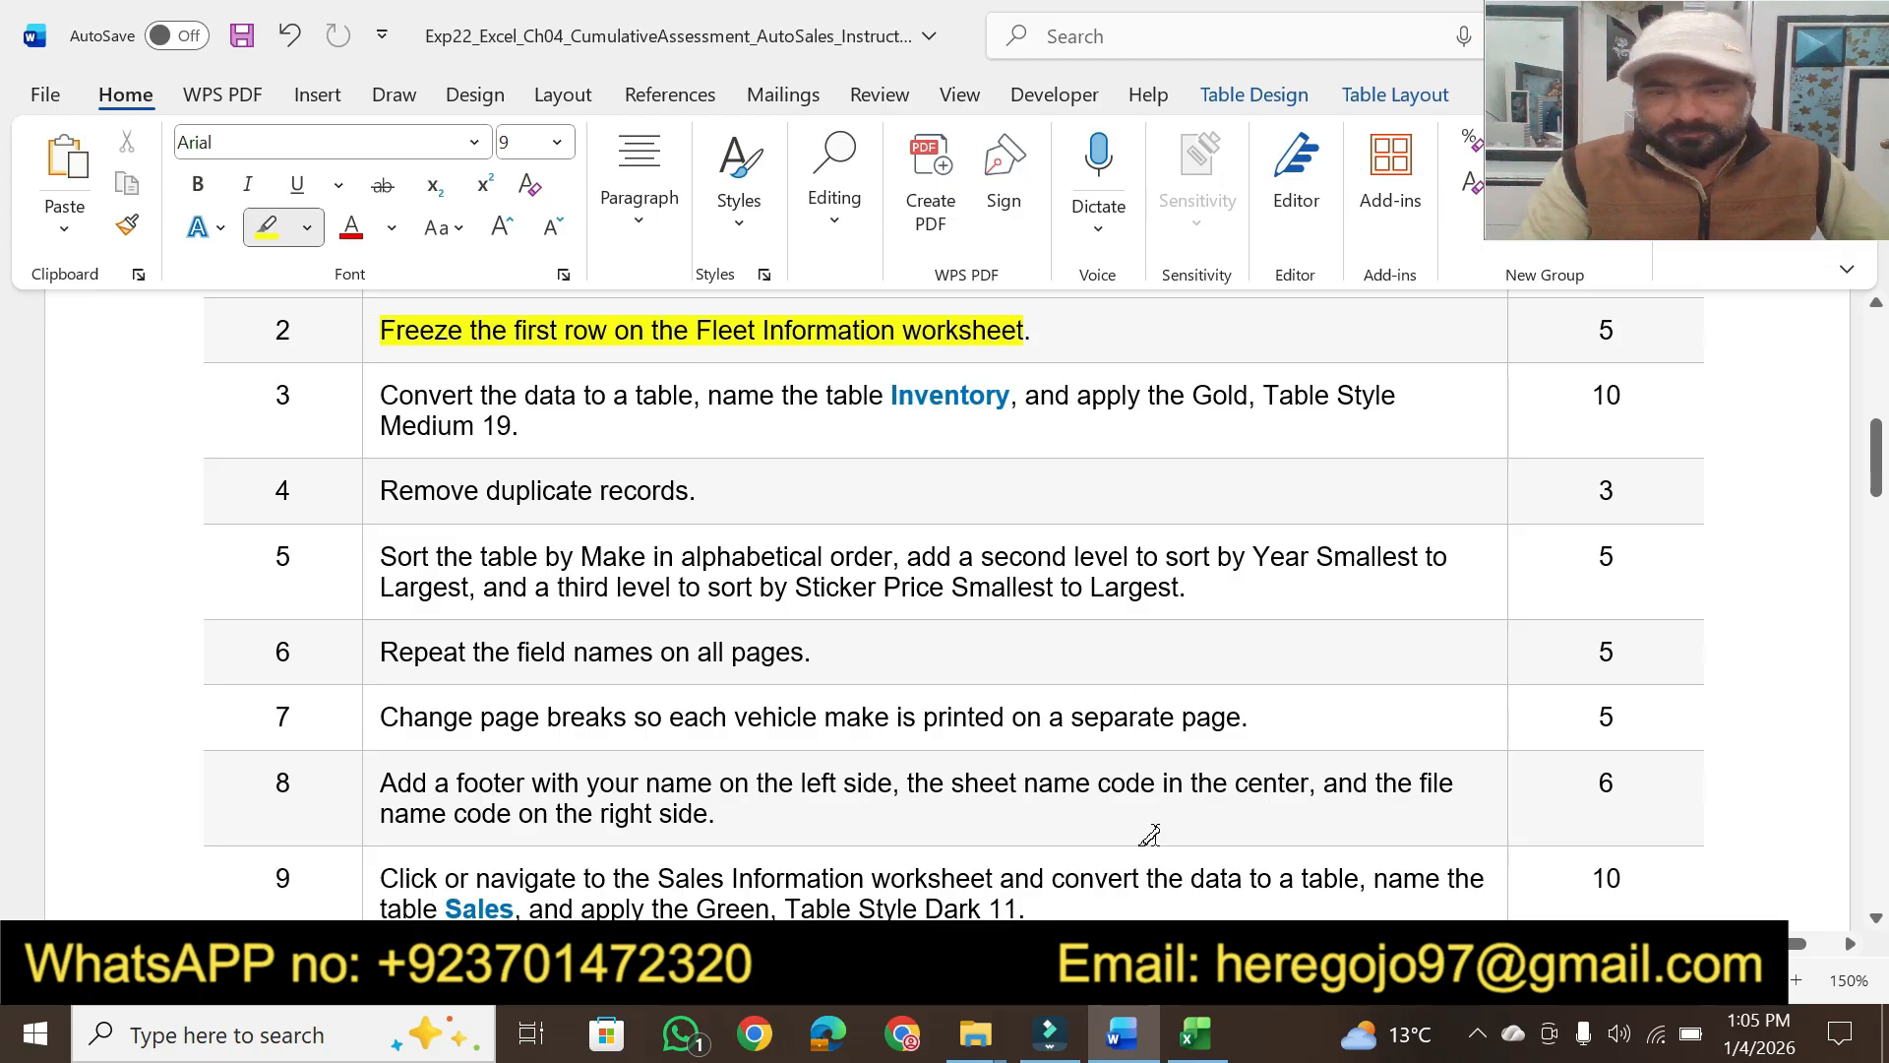
Switch to the Excel workbook and freeze the top row of the vehicle data worksheet
click(1195, 1033)
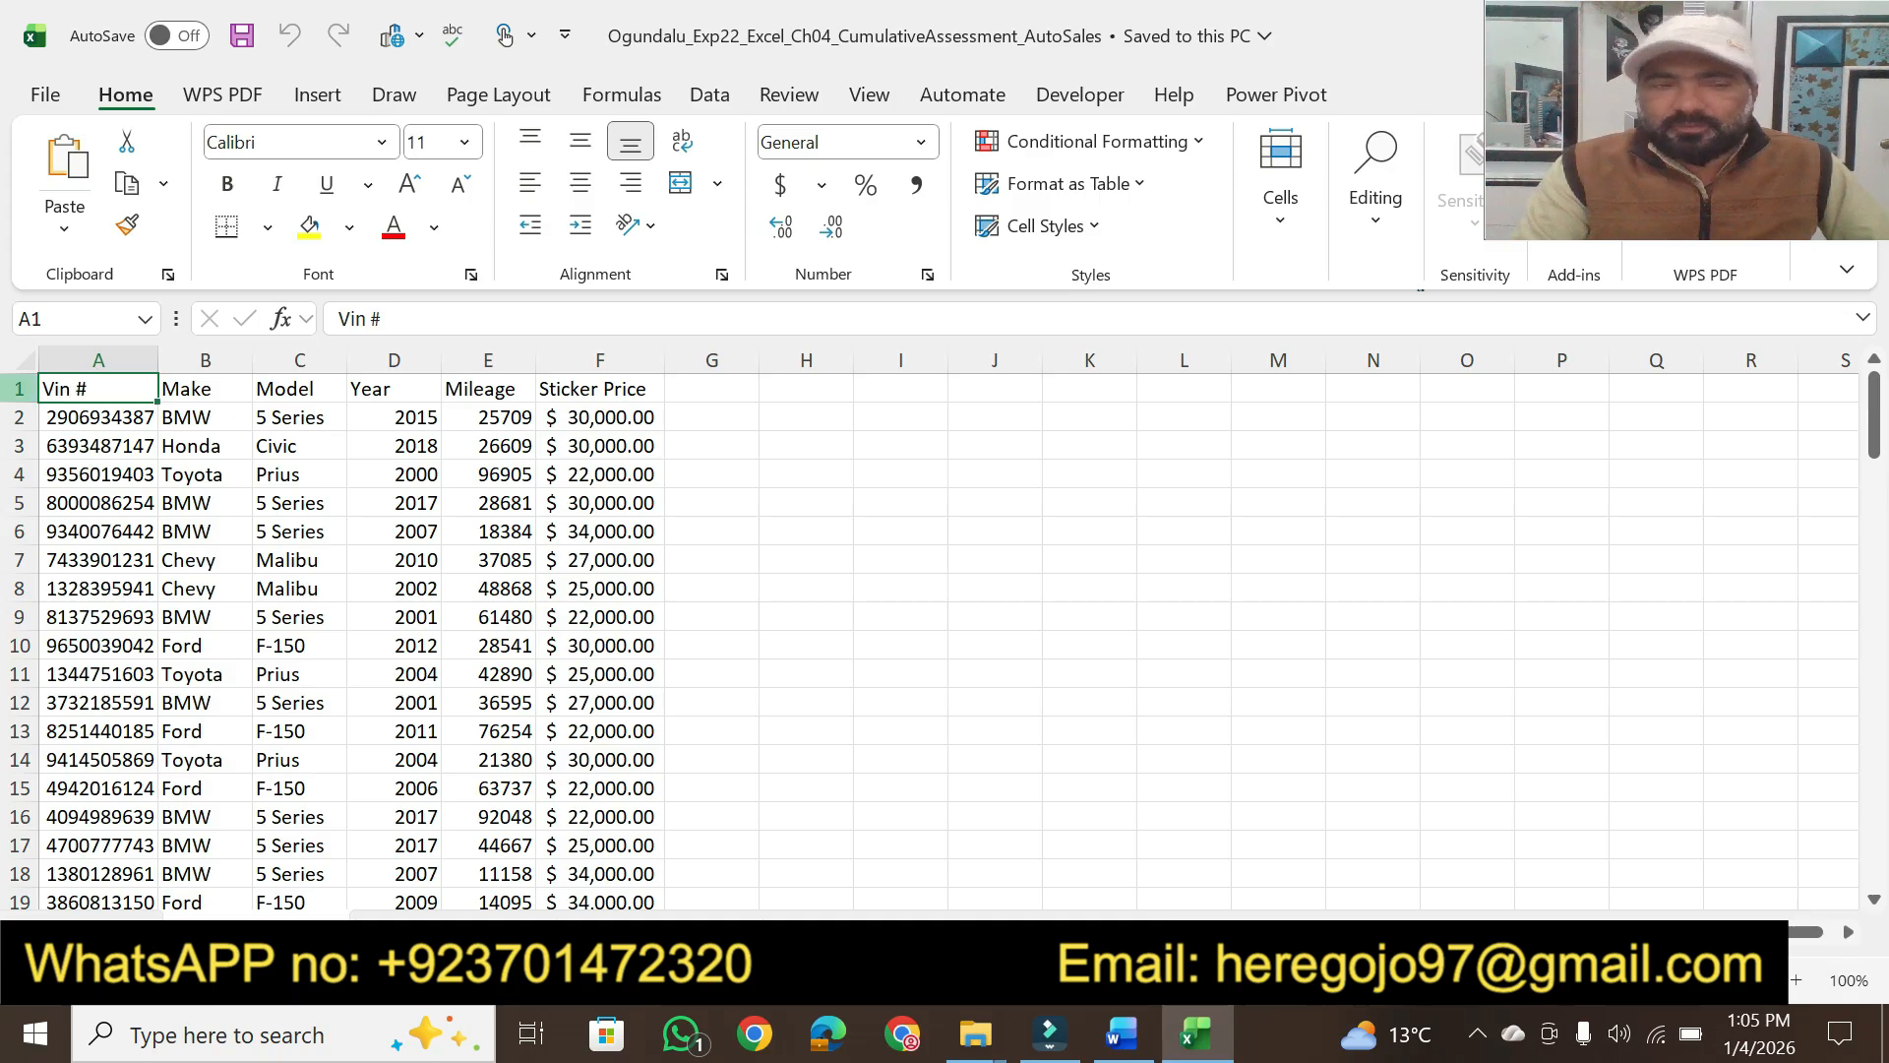
click(865, 98)
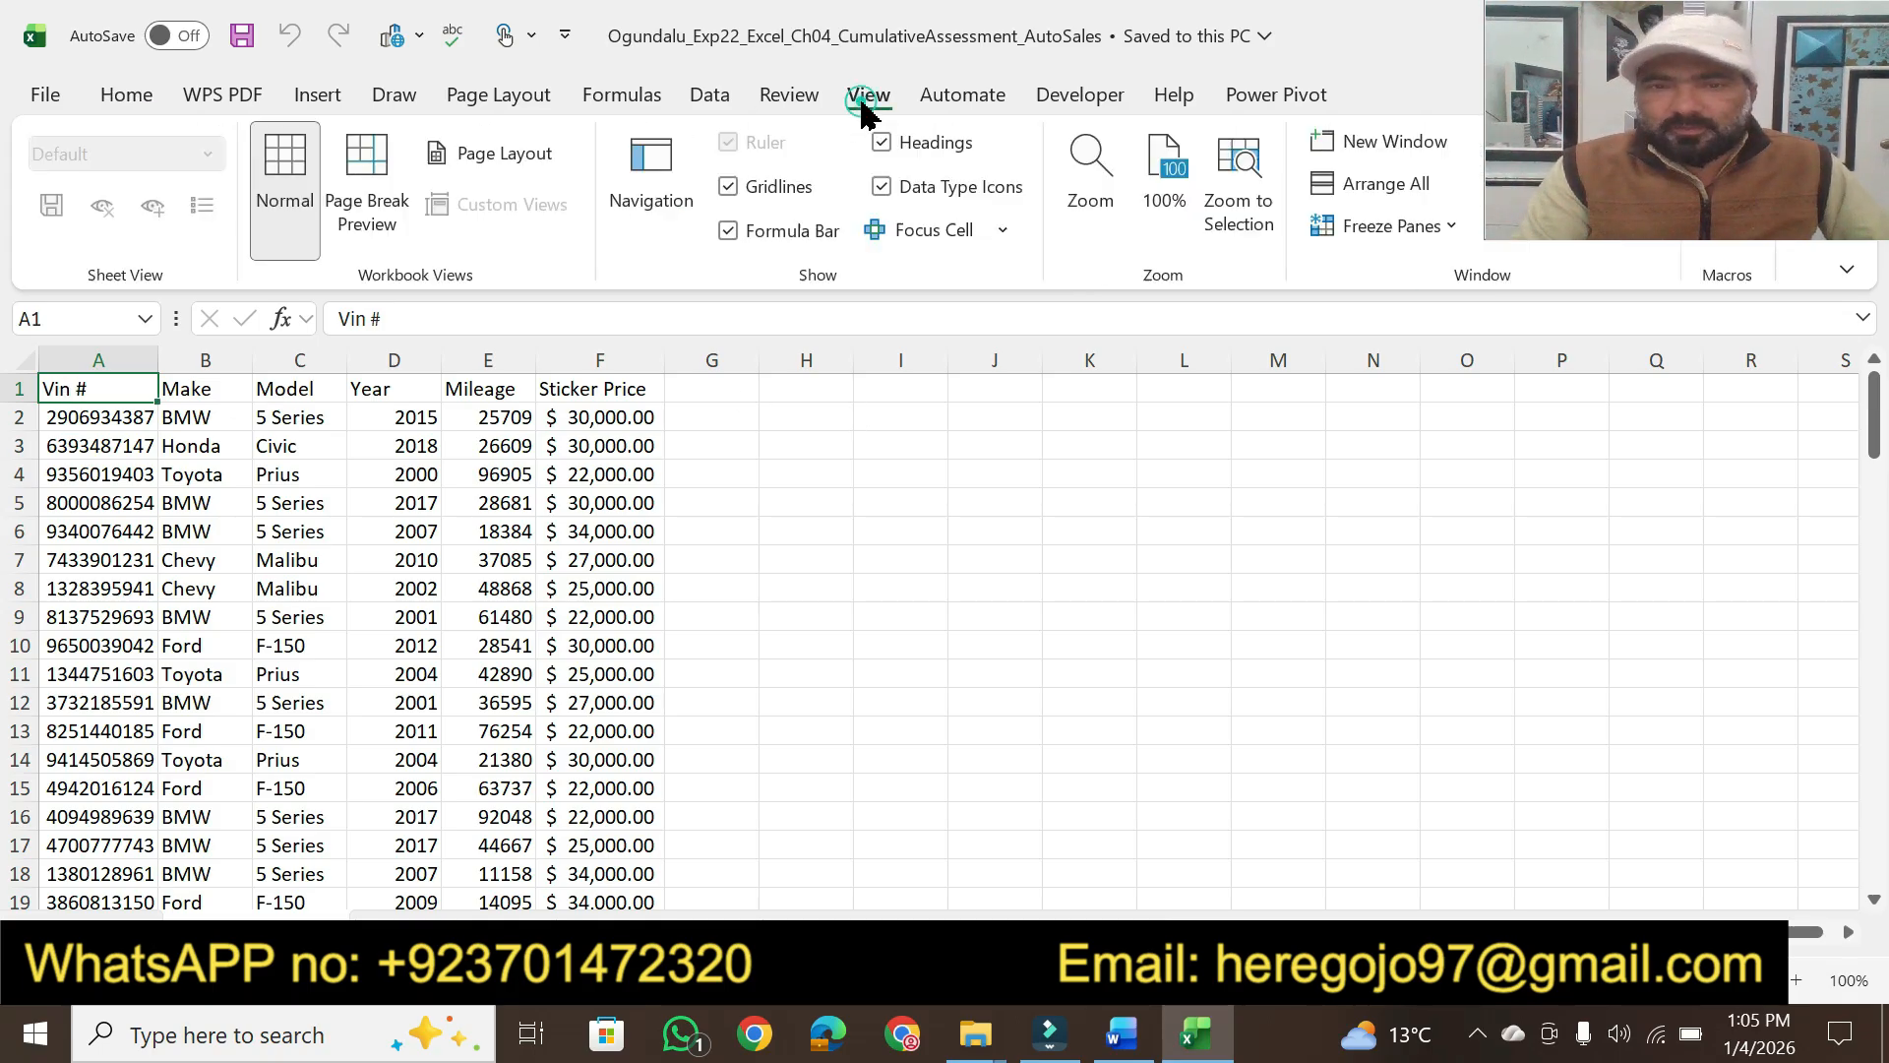
click(1358, 235)
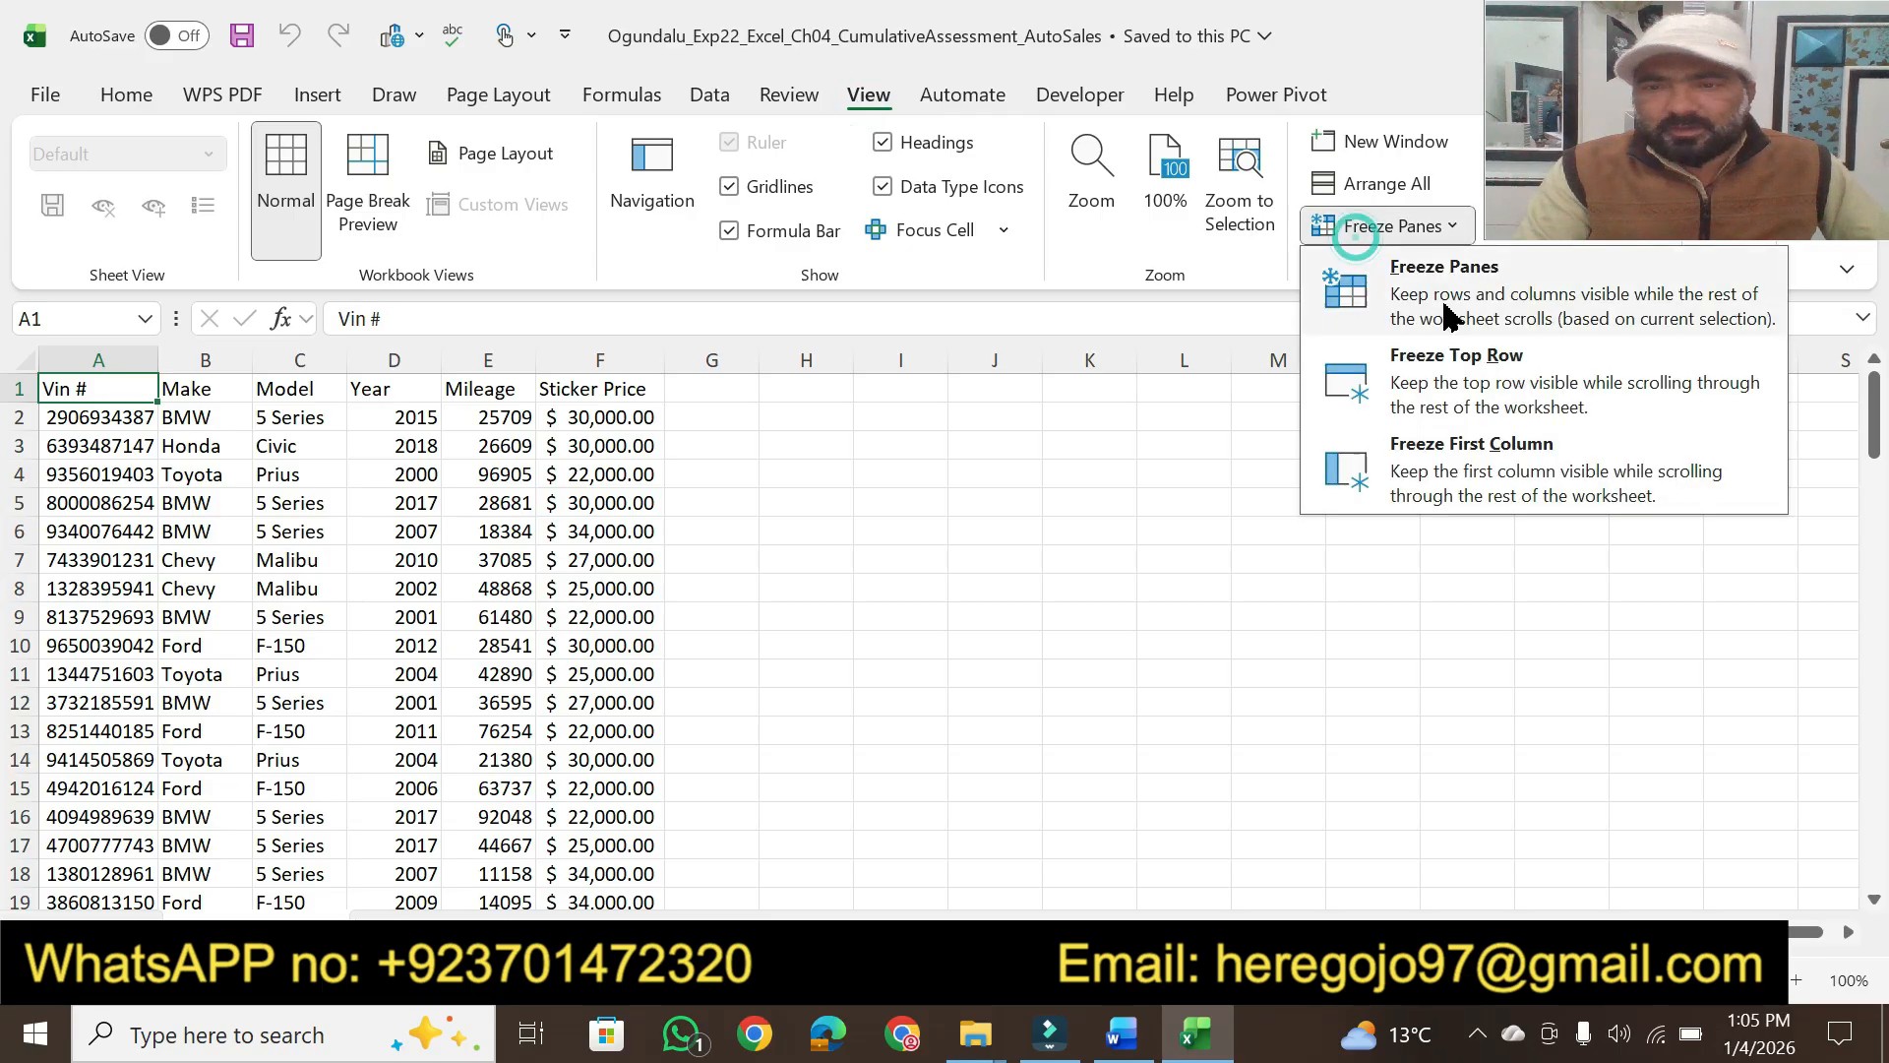
click(1478, 398)
click(1069, 504)
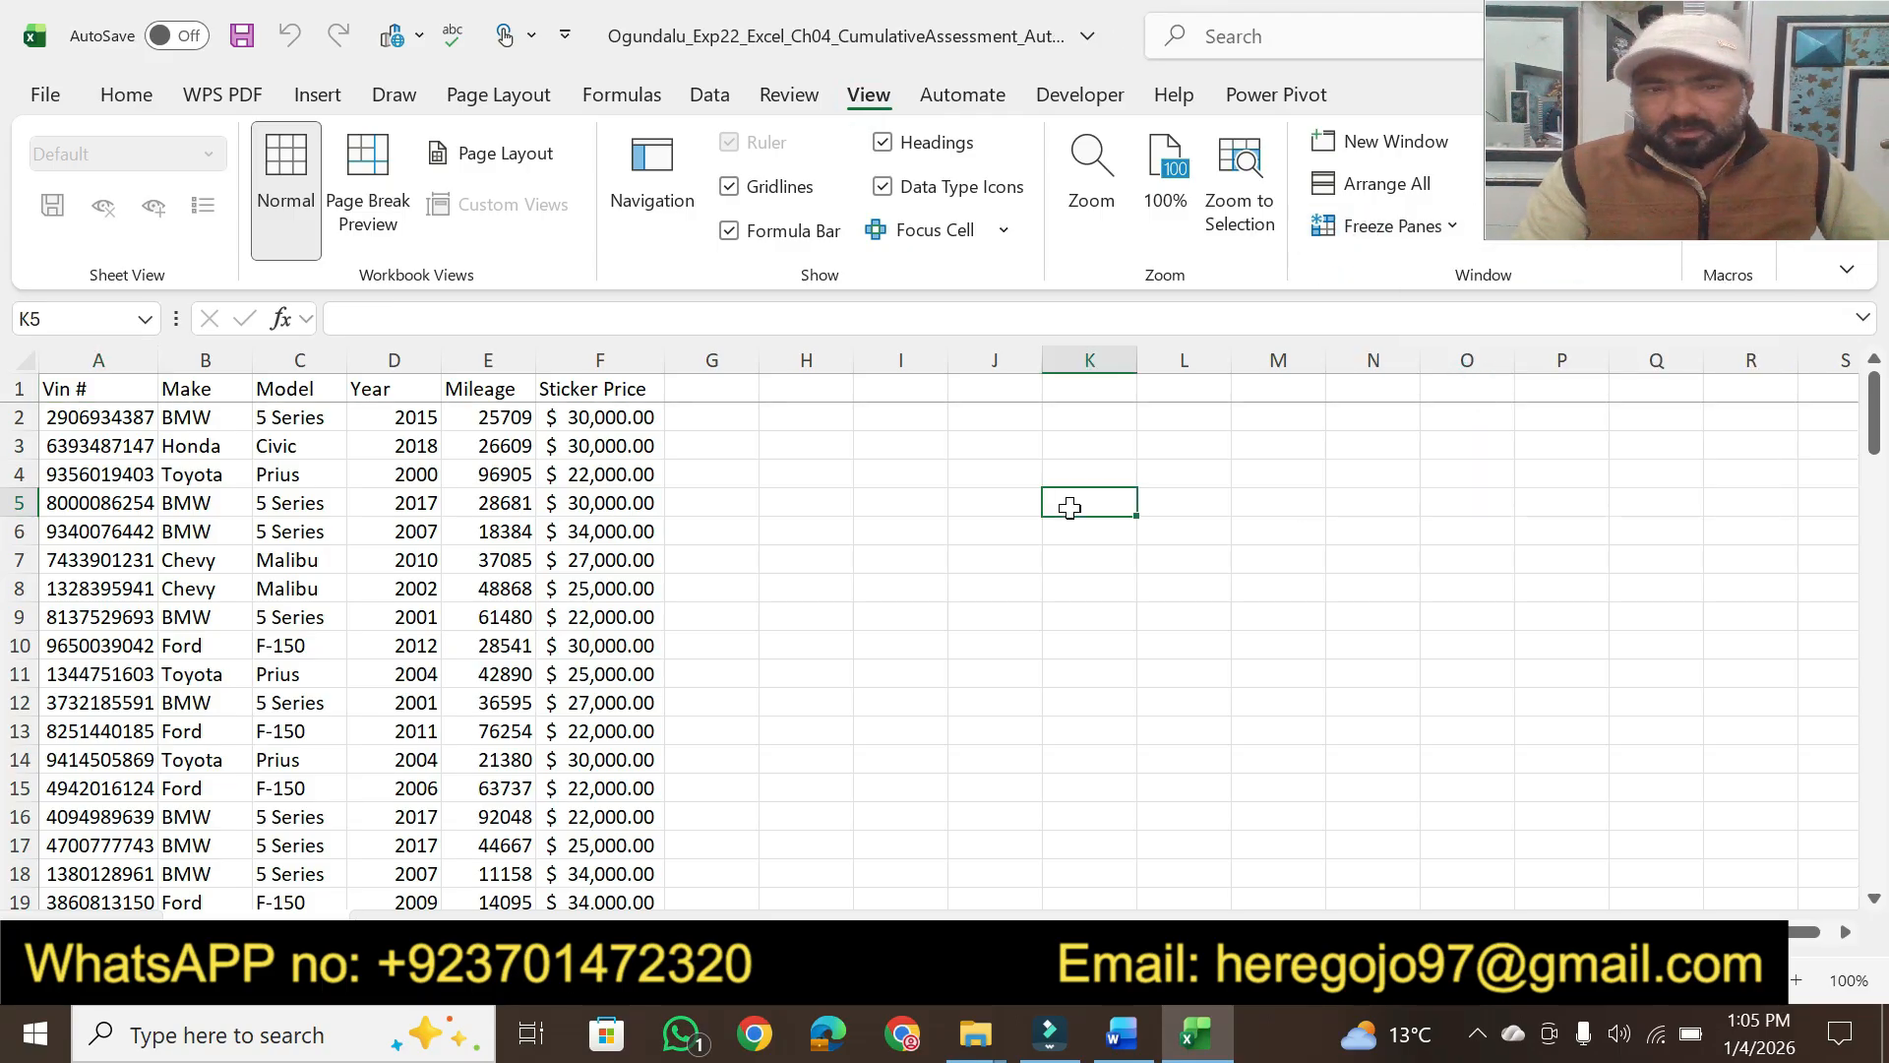
In the Word instructions, highlight step 2's points value and step 3's phrases on table conversion, the Inventory name and Gold, Table Style Medium 19
click(1121, 1033)
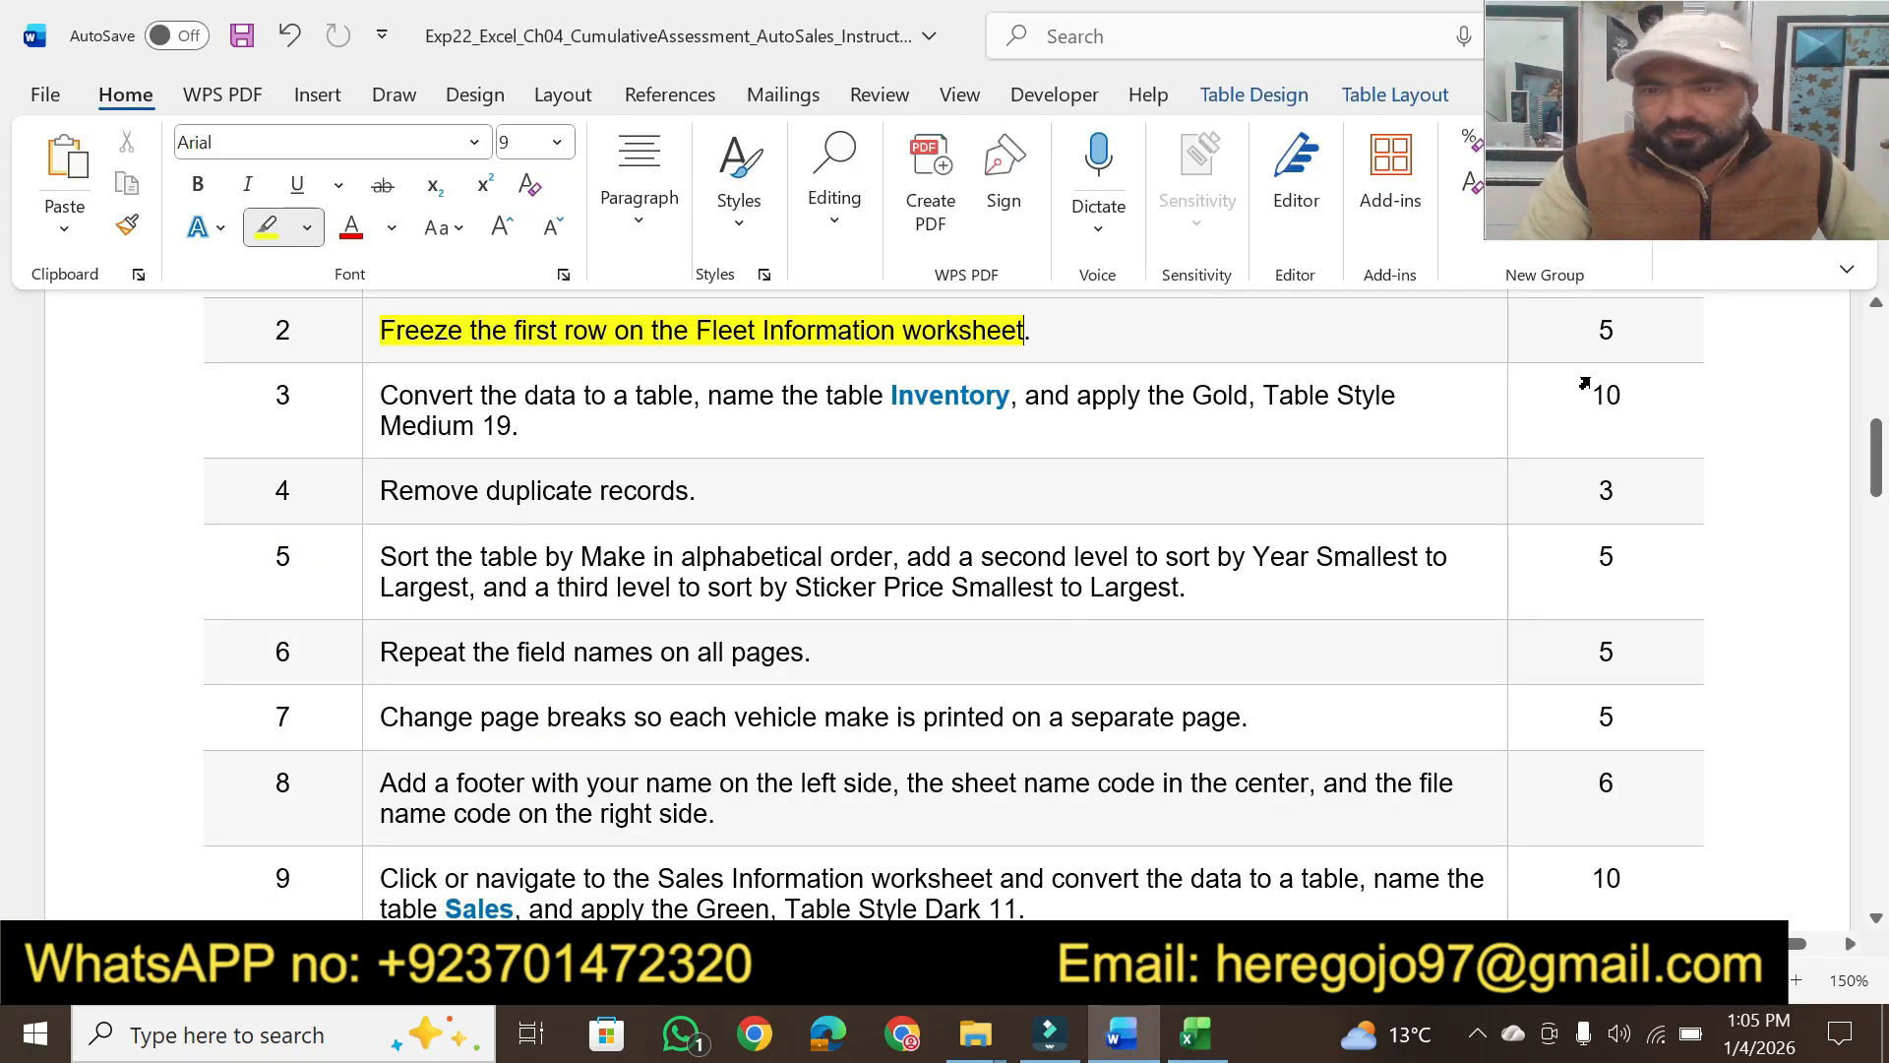
drag(1599, 331, 1617, 331)
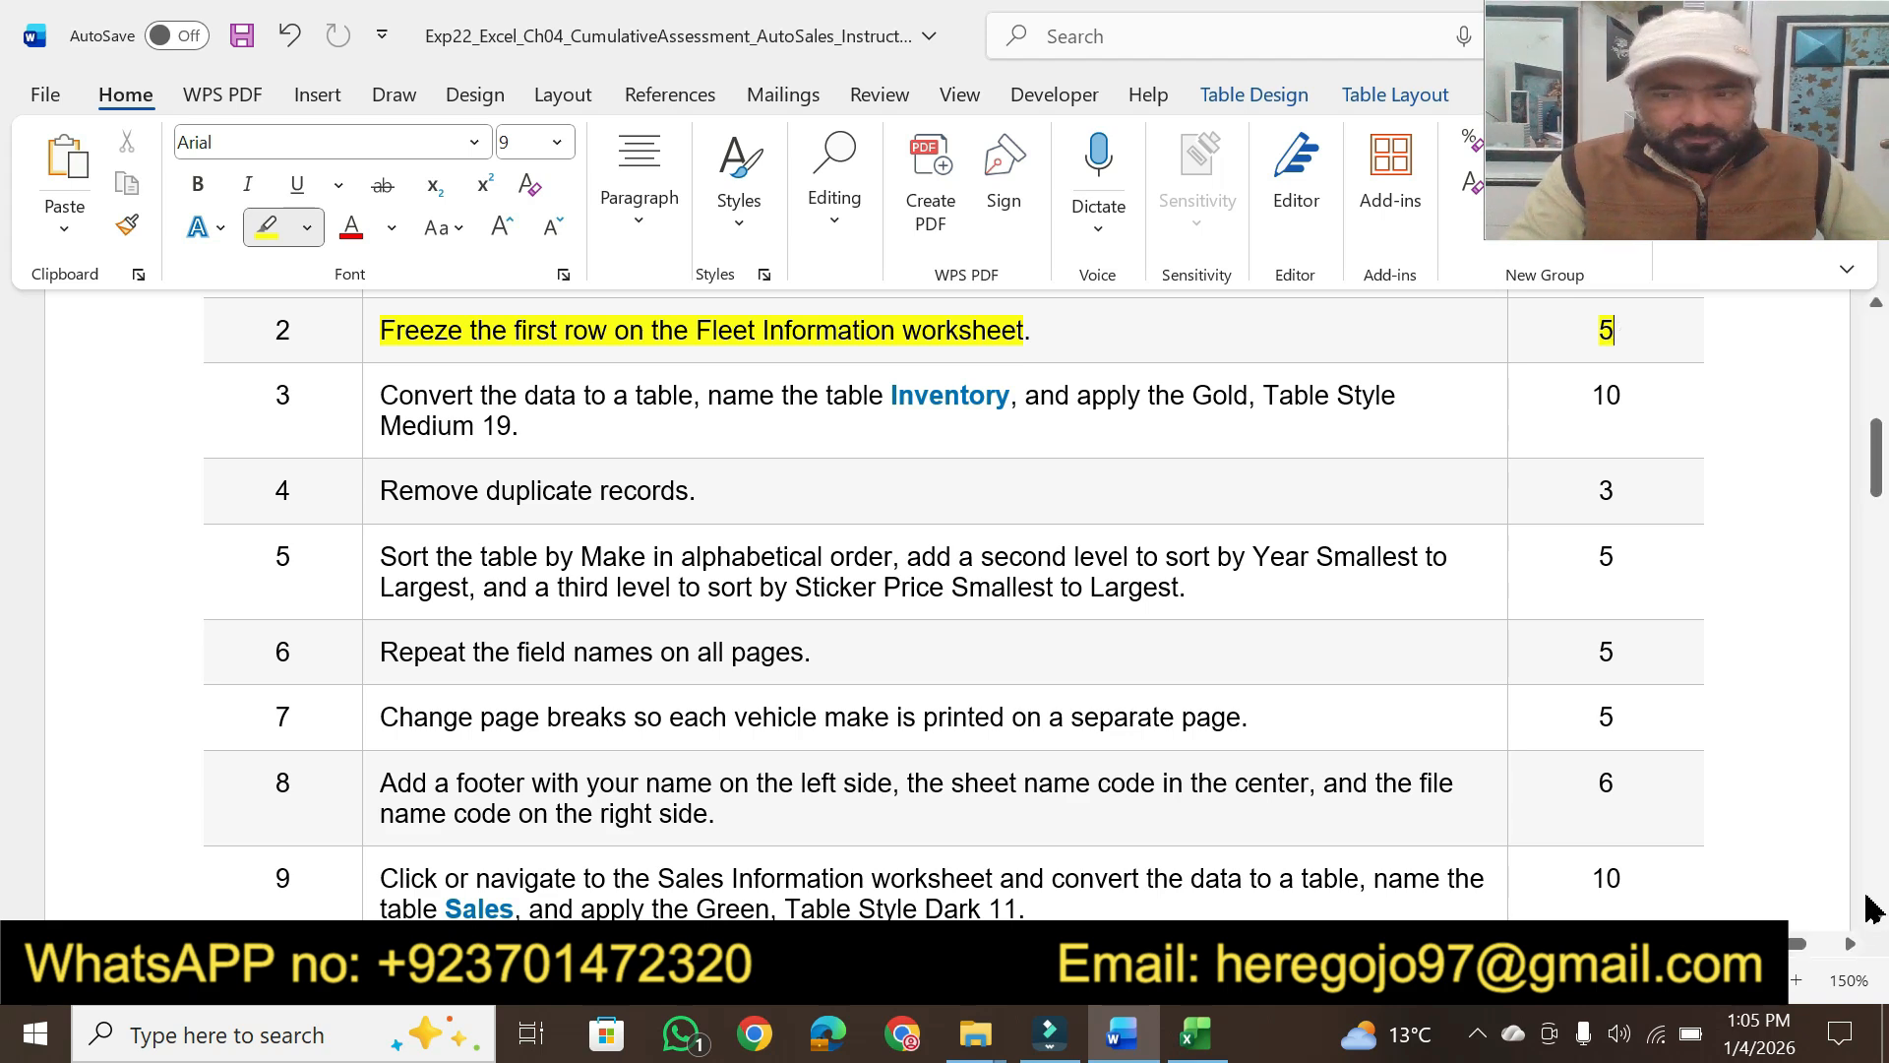
click(1875, 918)
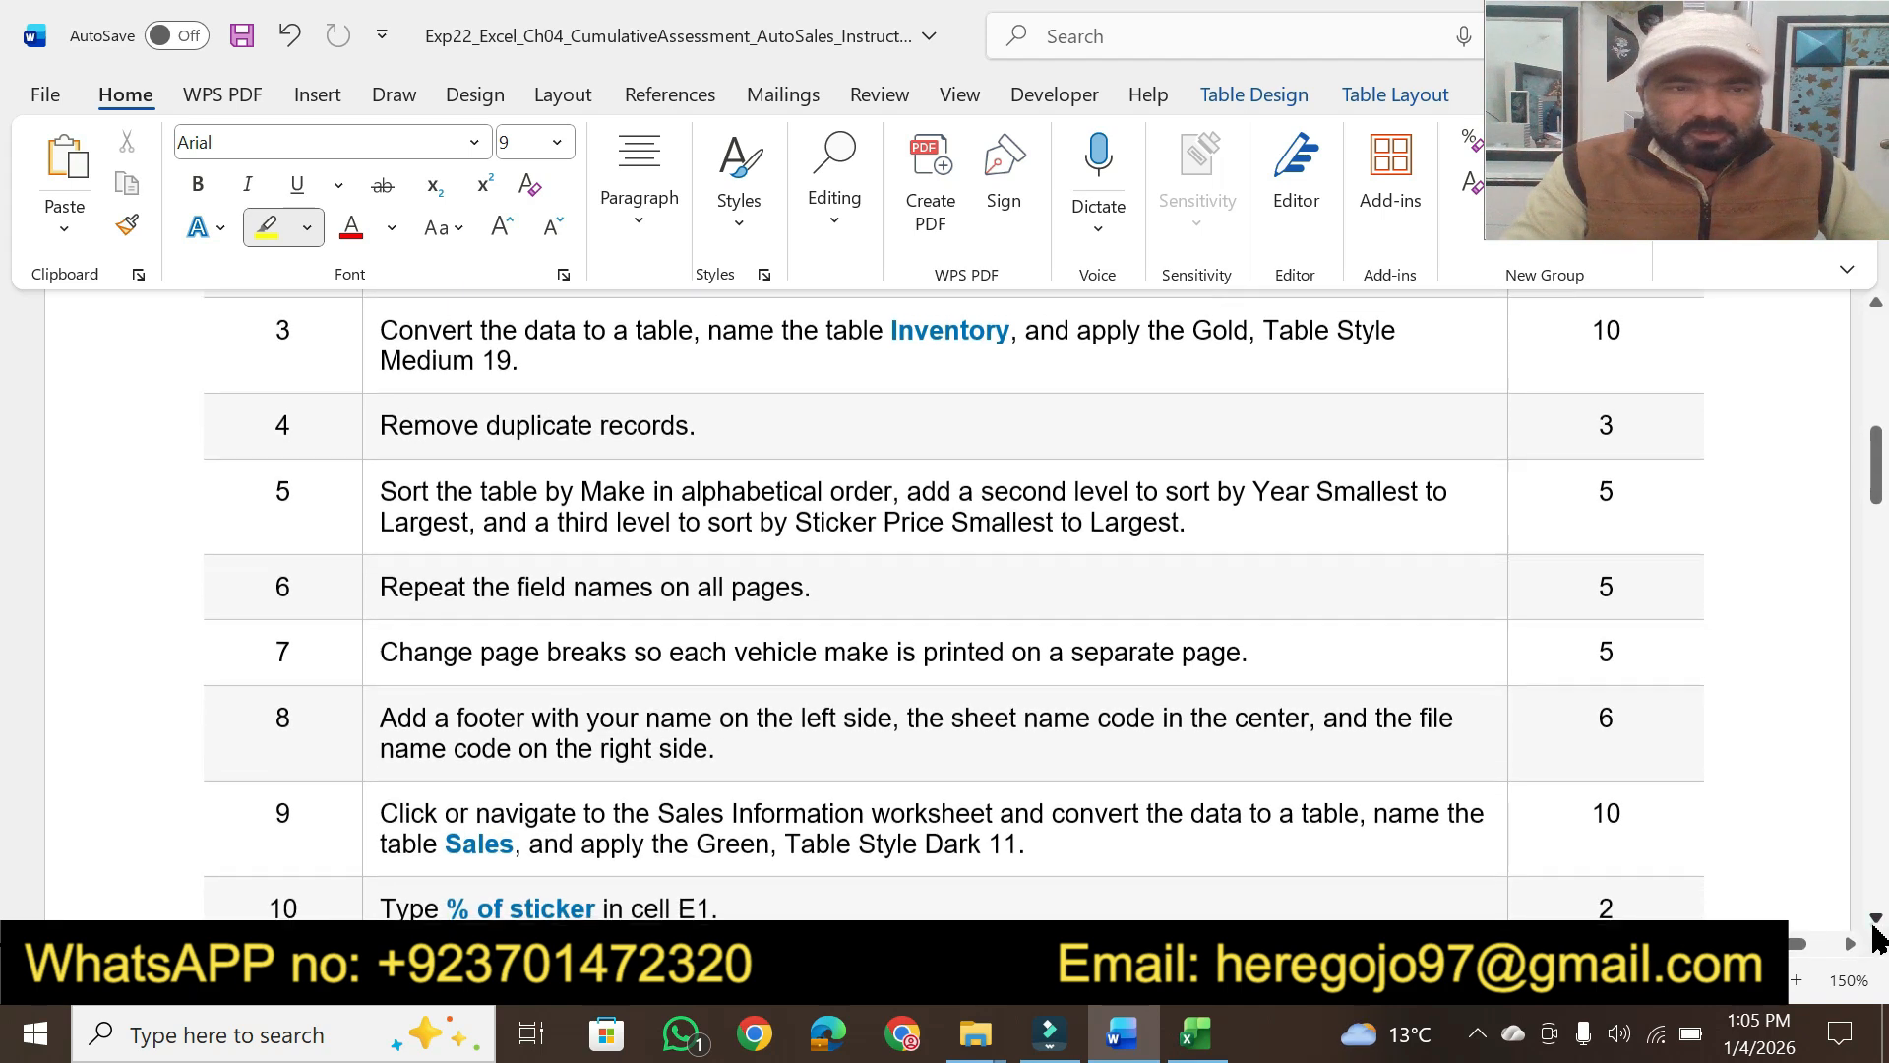
click(1875, 303)
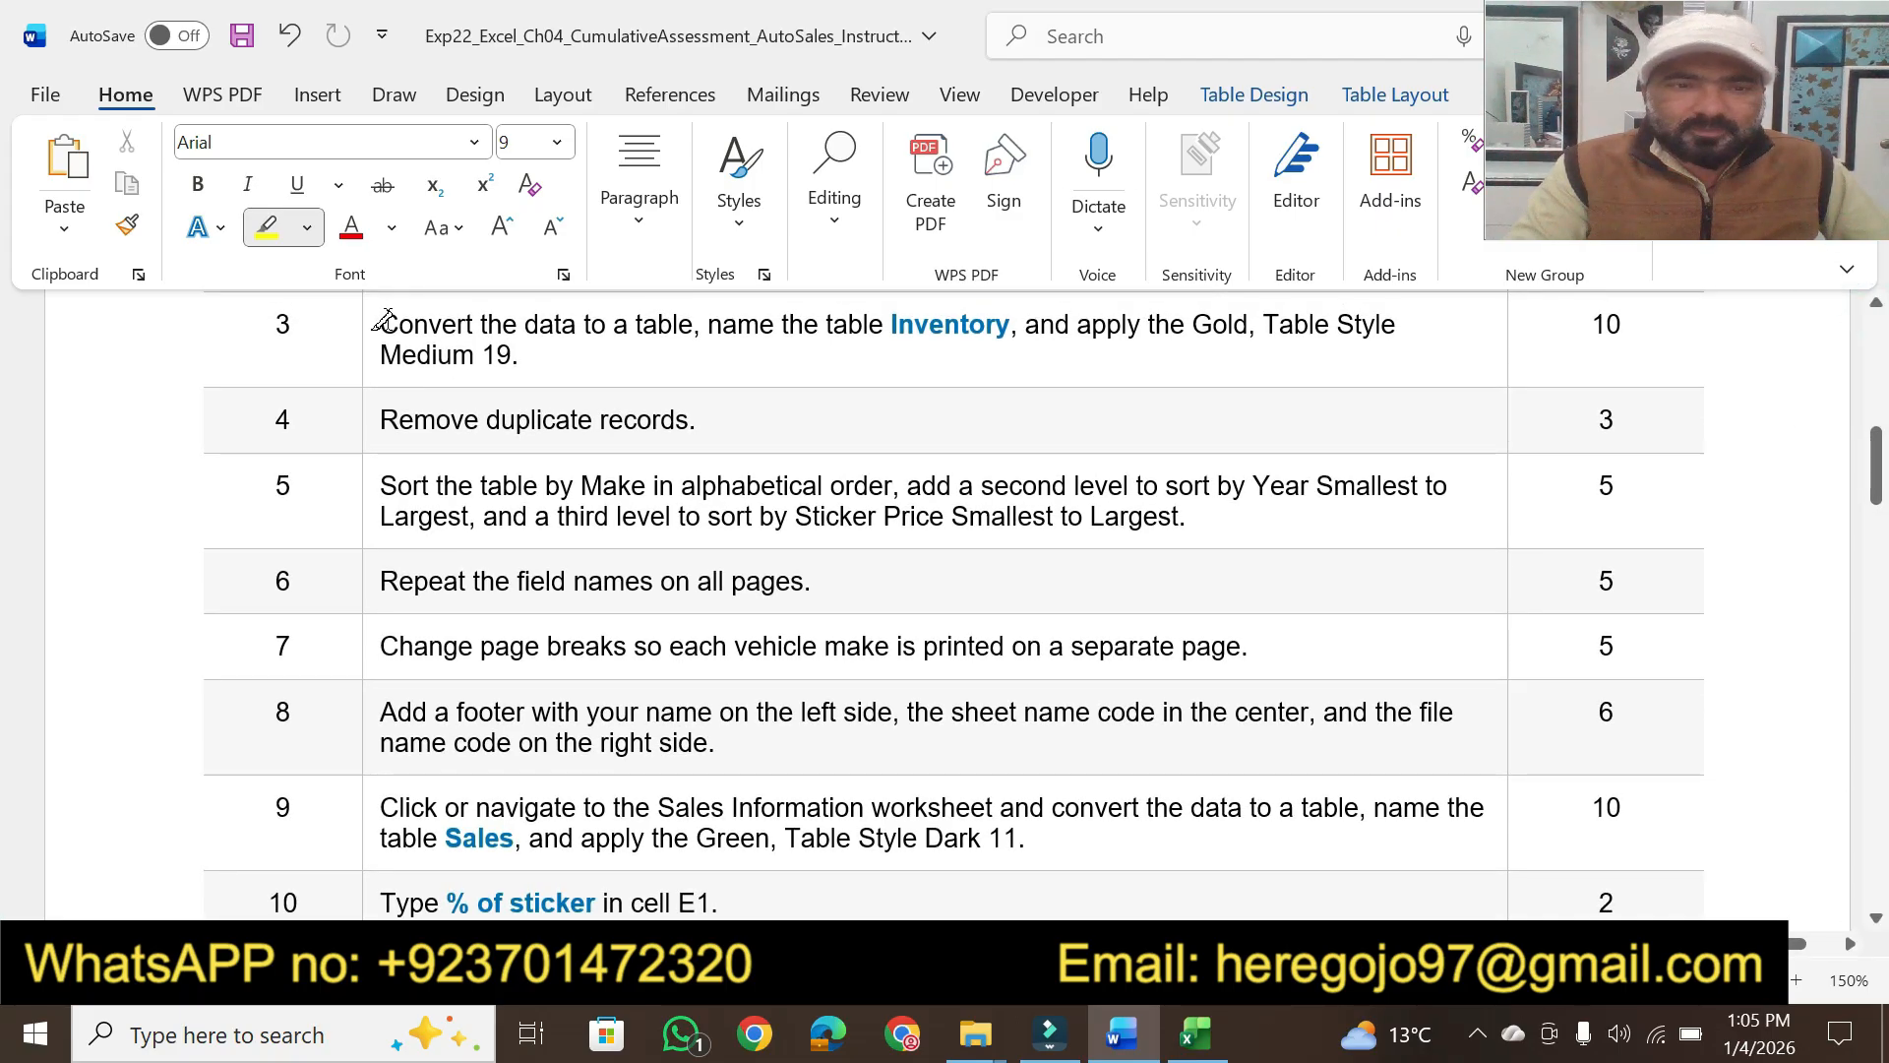
drag(387, 321, 1397, 324)
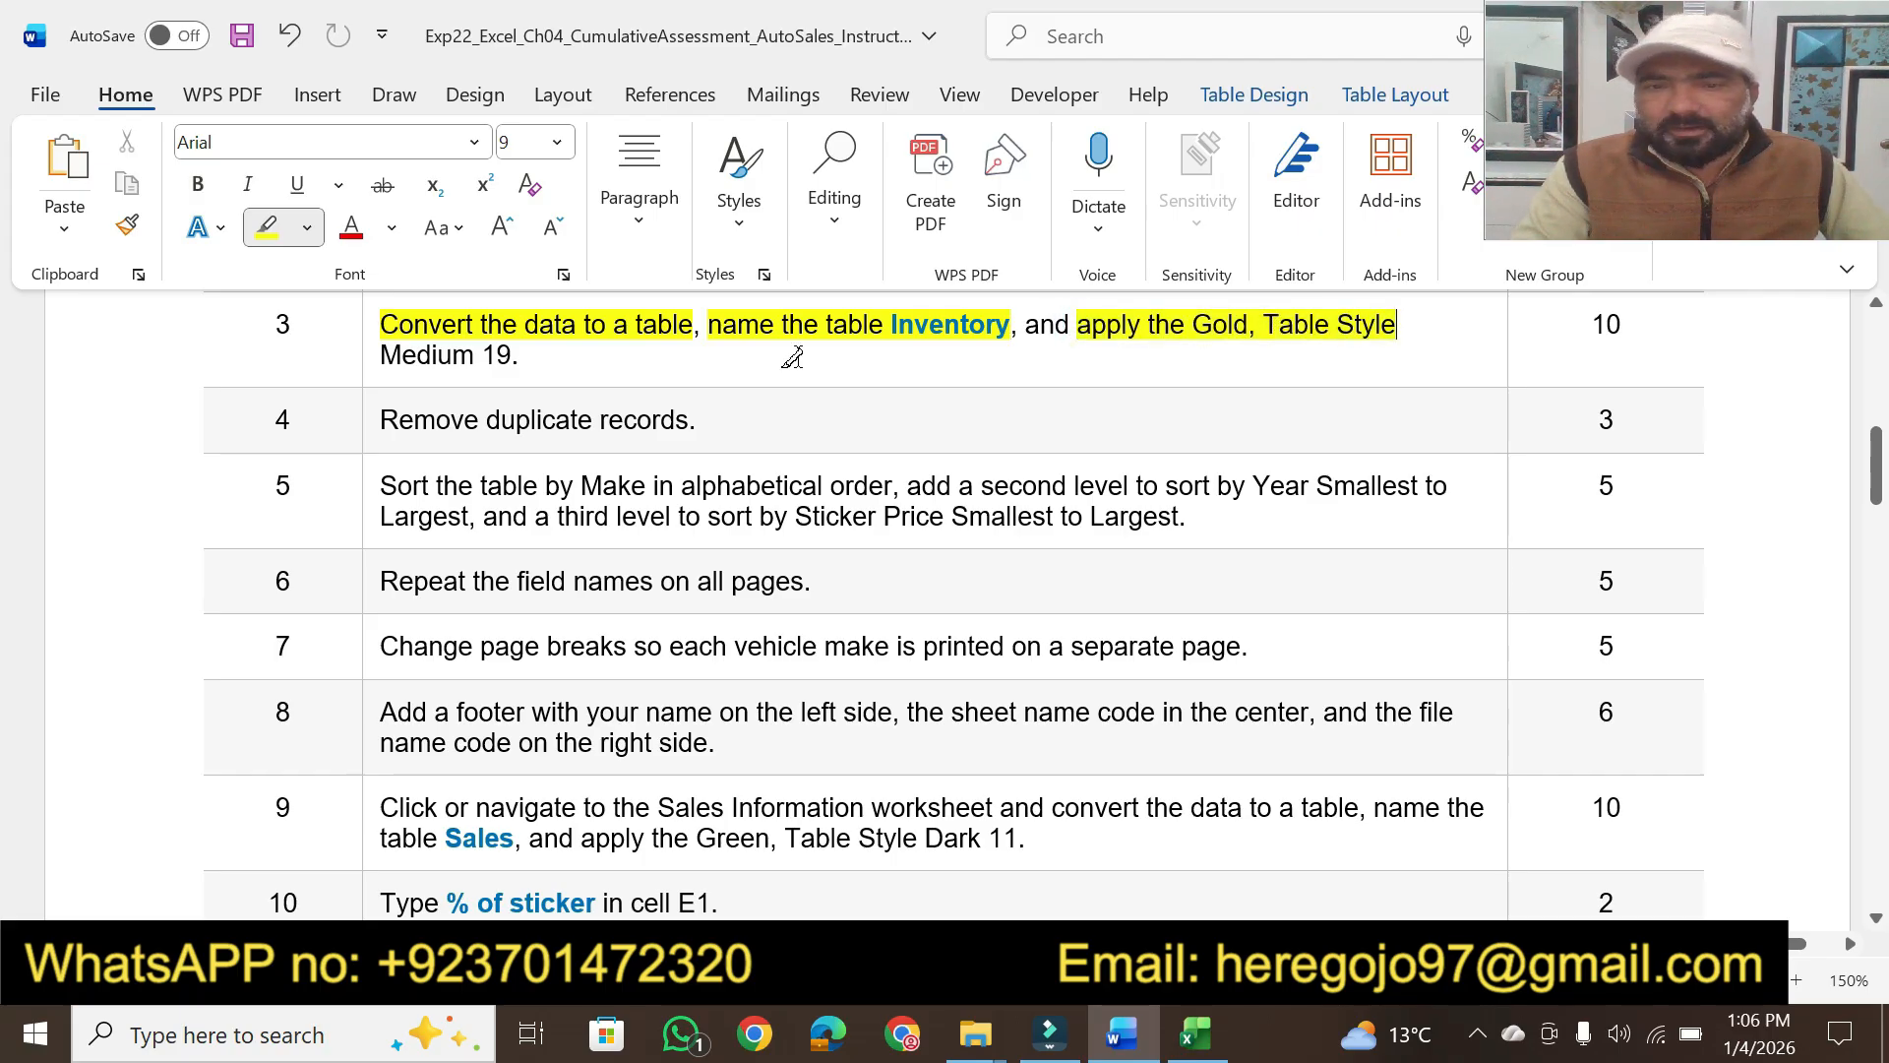
drag(384, 354, 520, 354)
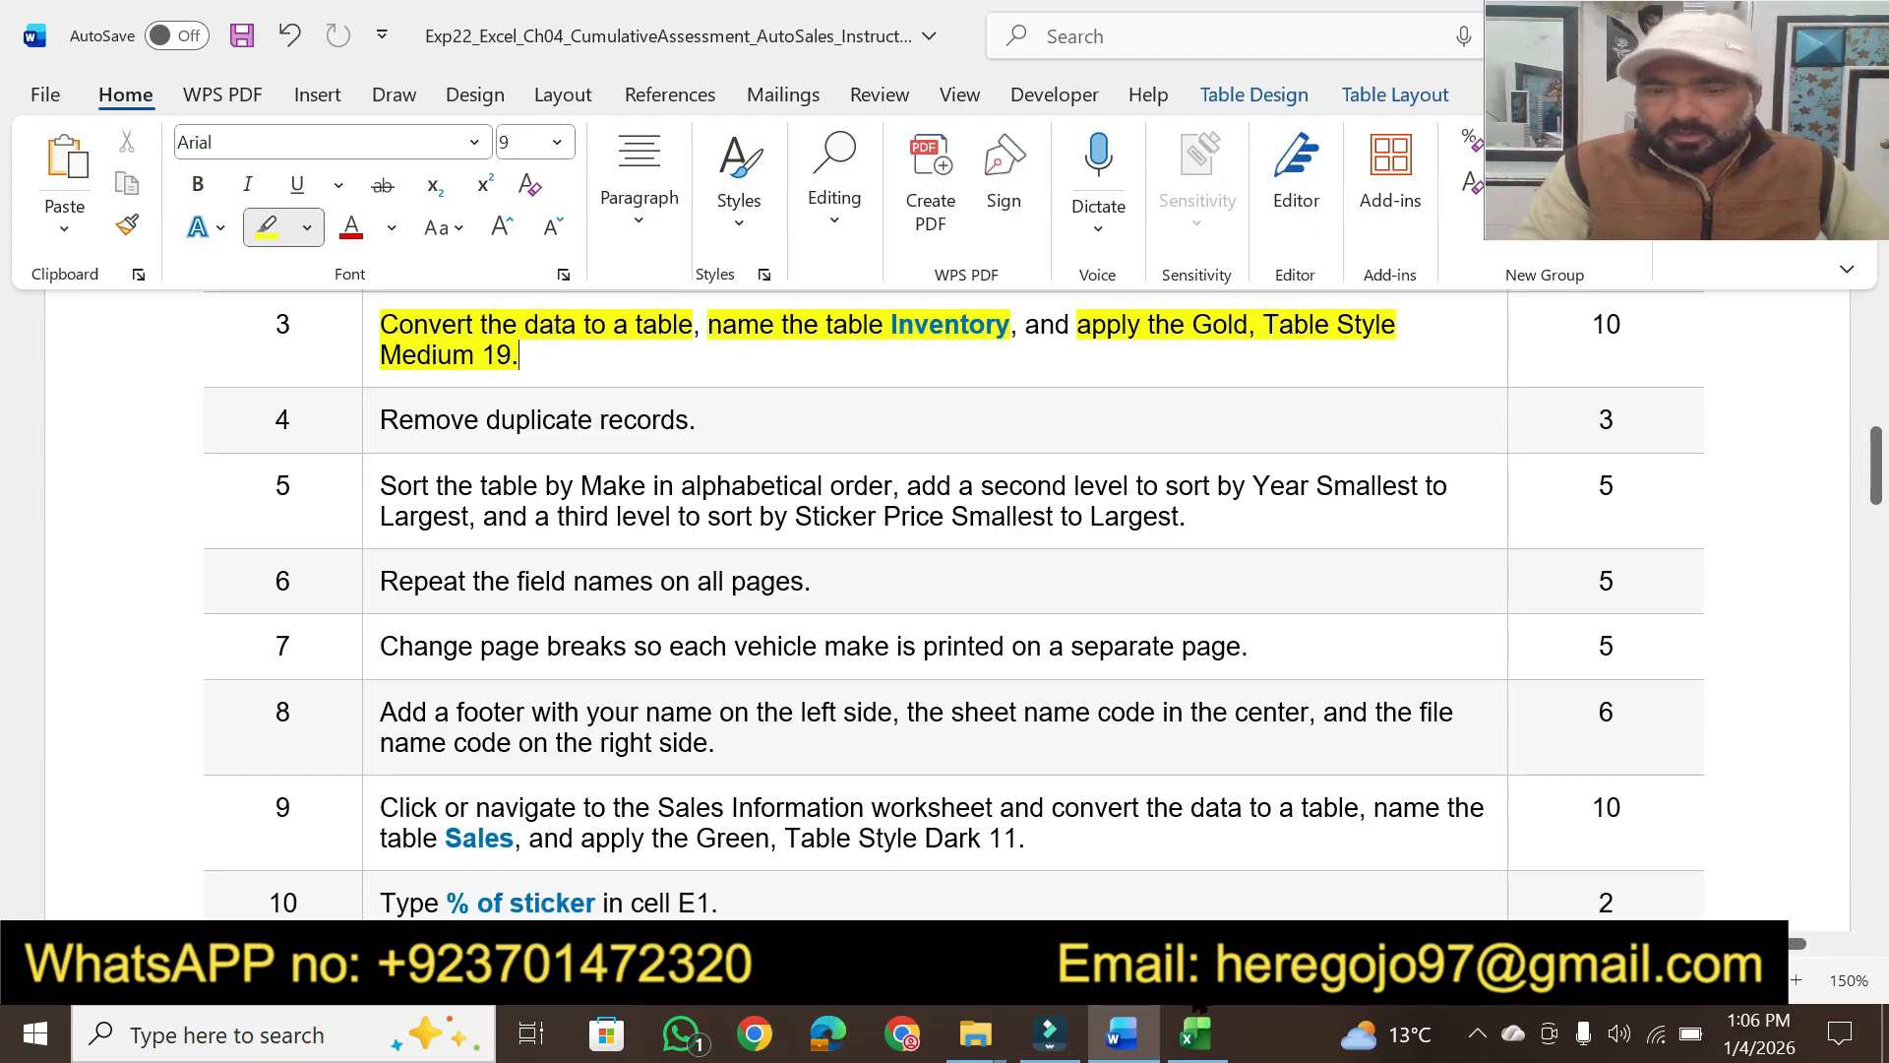
In the Excel workbook, convert the vehicle data range A1:F104 to a table with headers
click(1196, 1028)
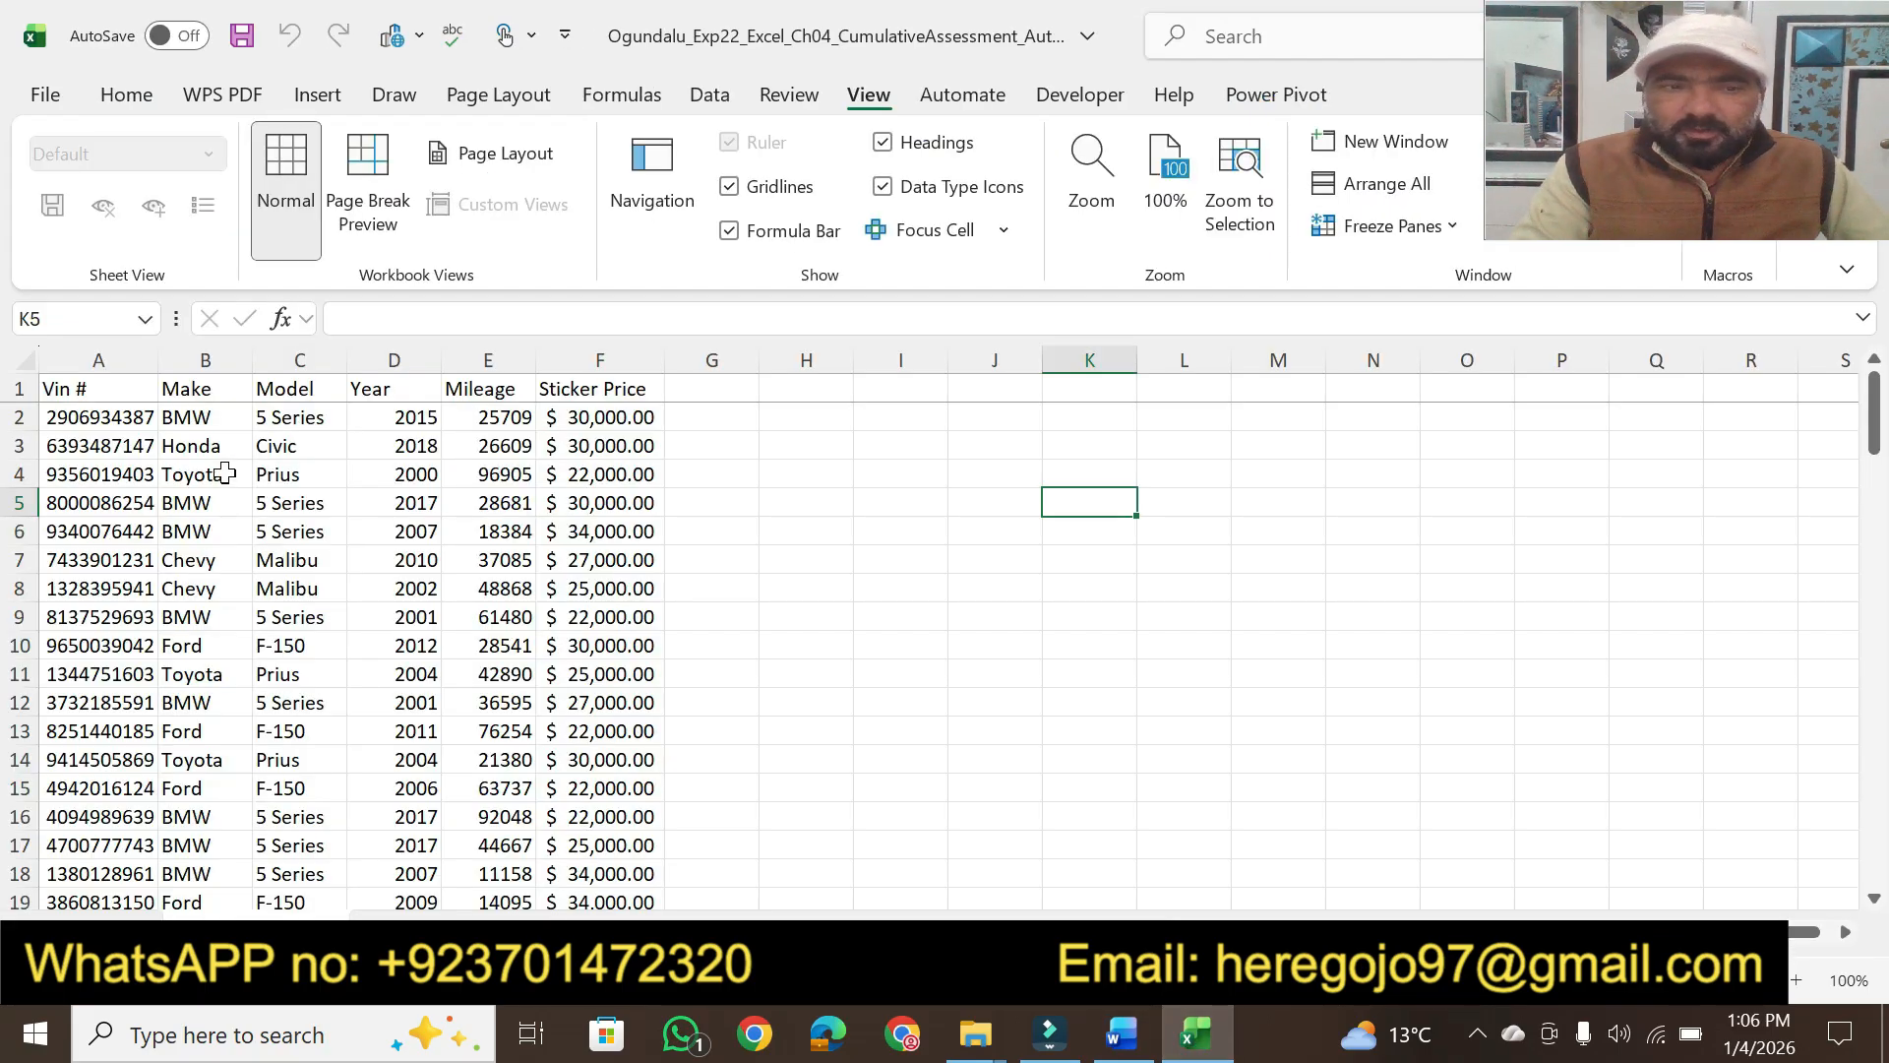
click(120, 446)
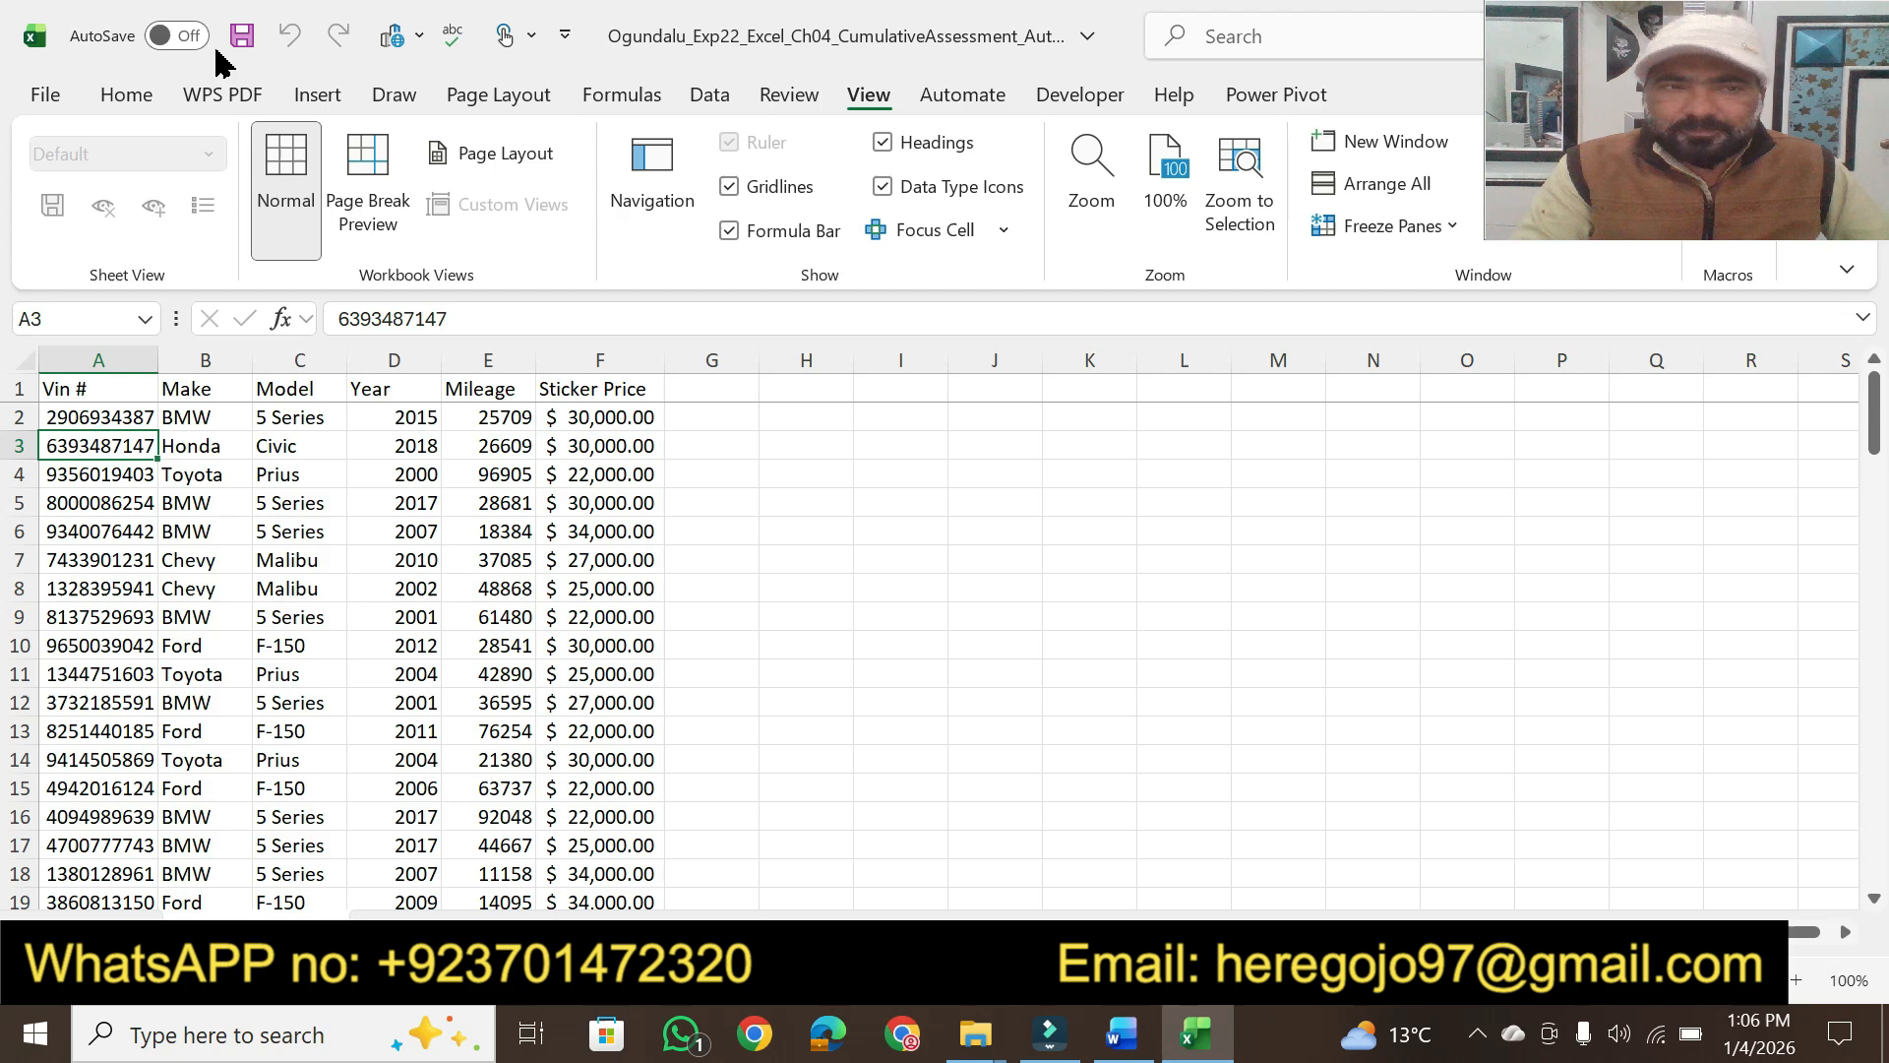
click(311, 96)
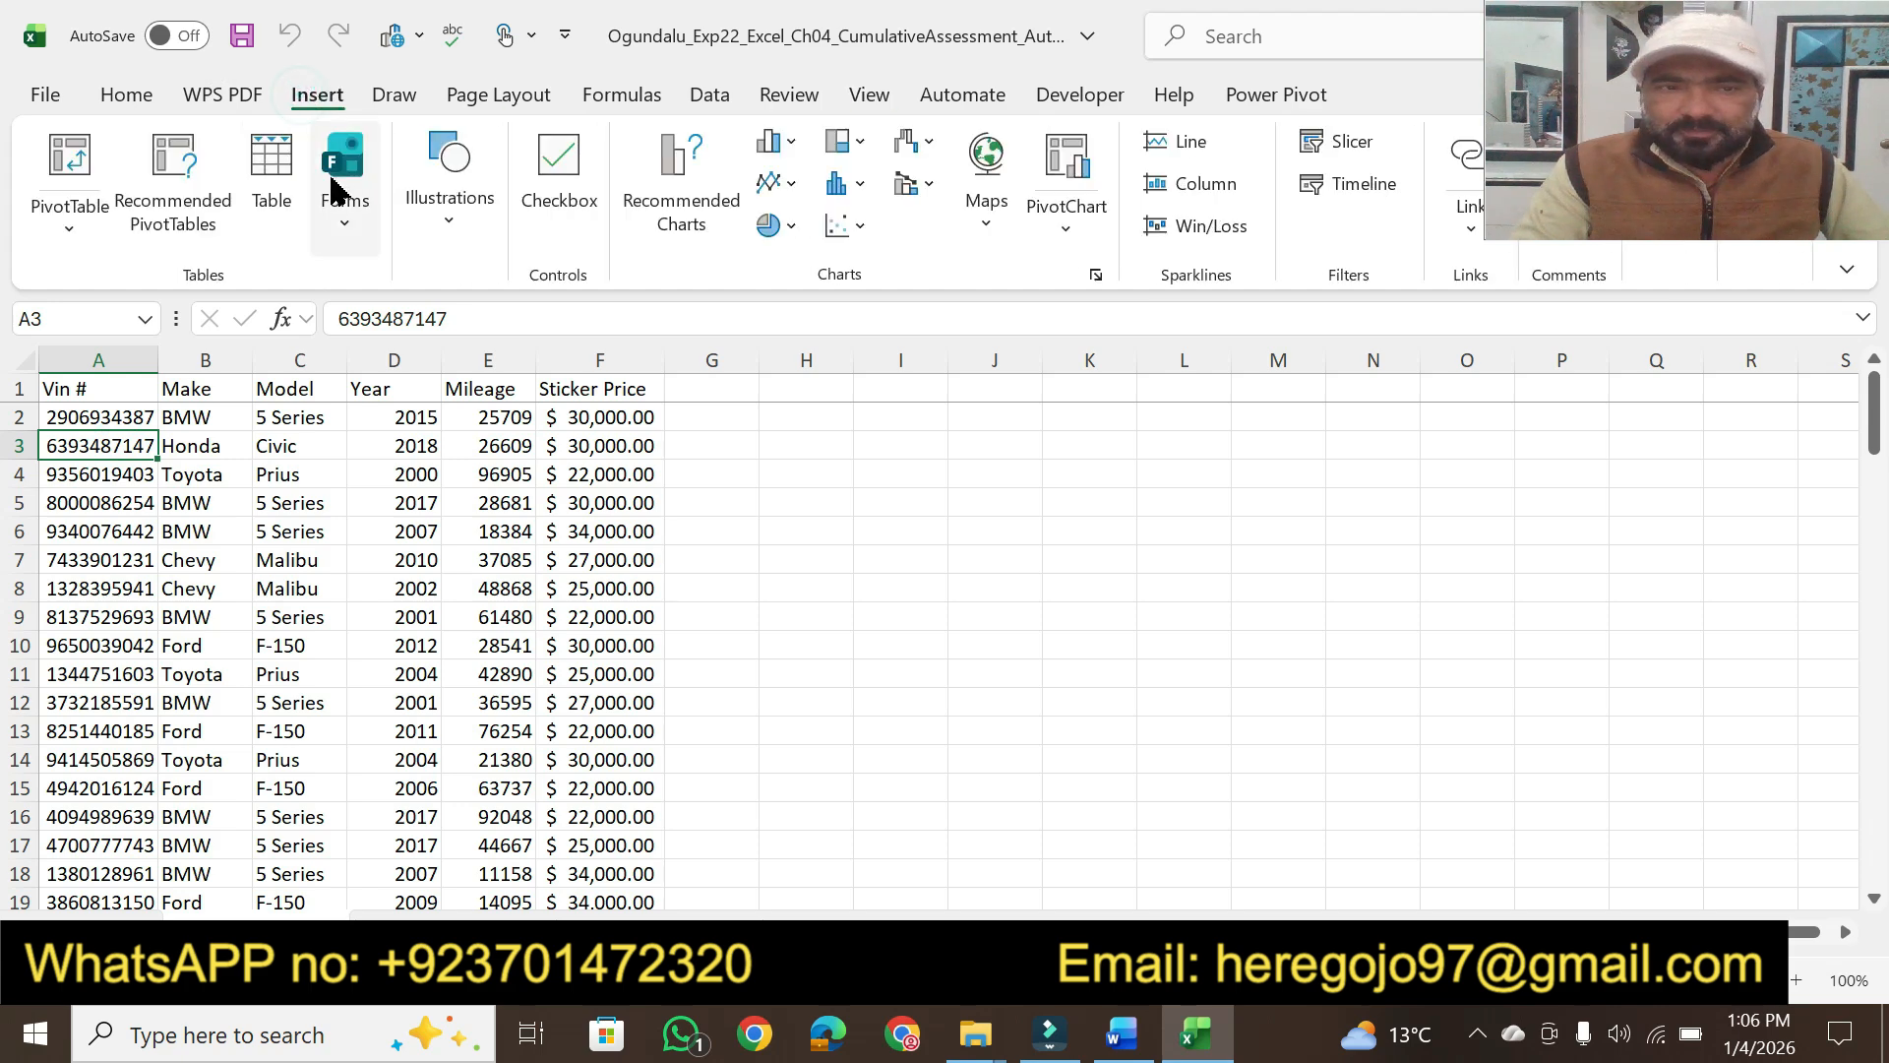
click(276, 188)
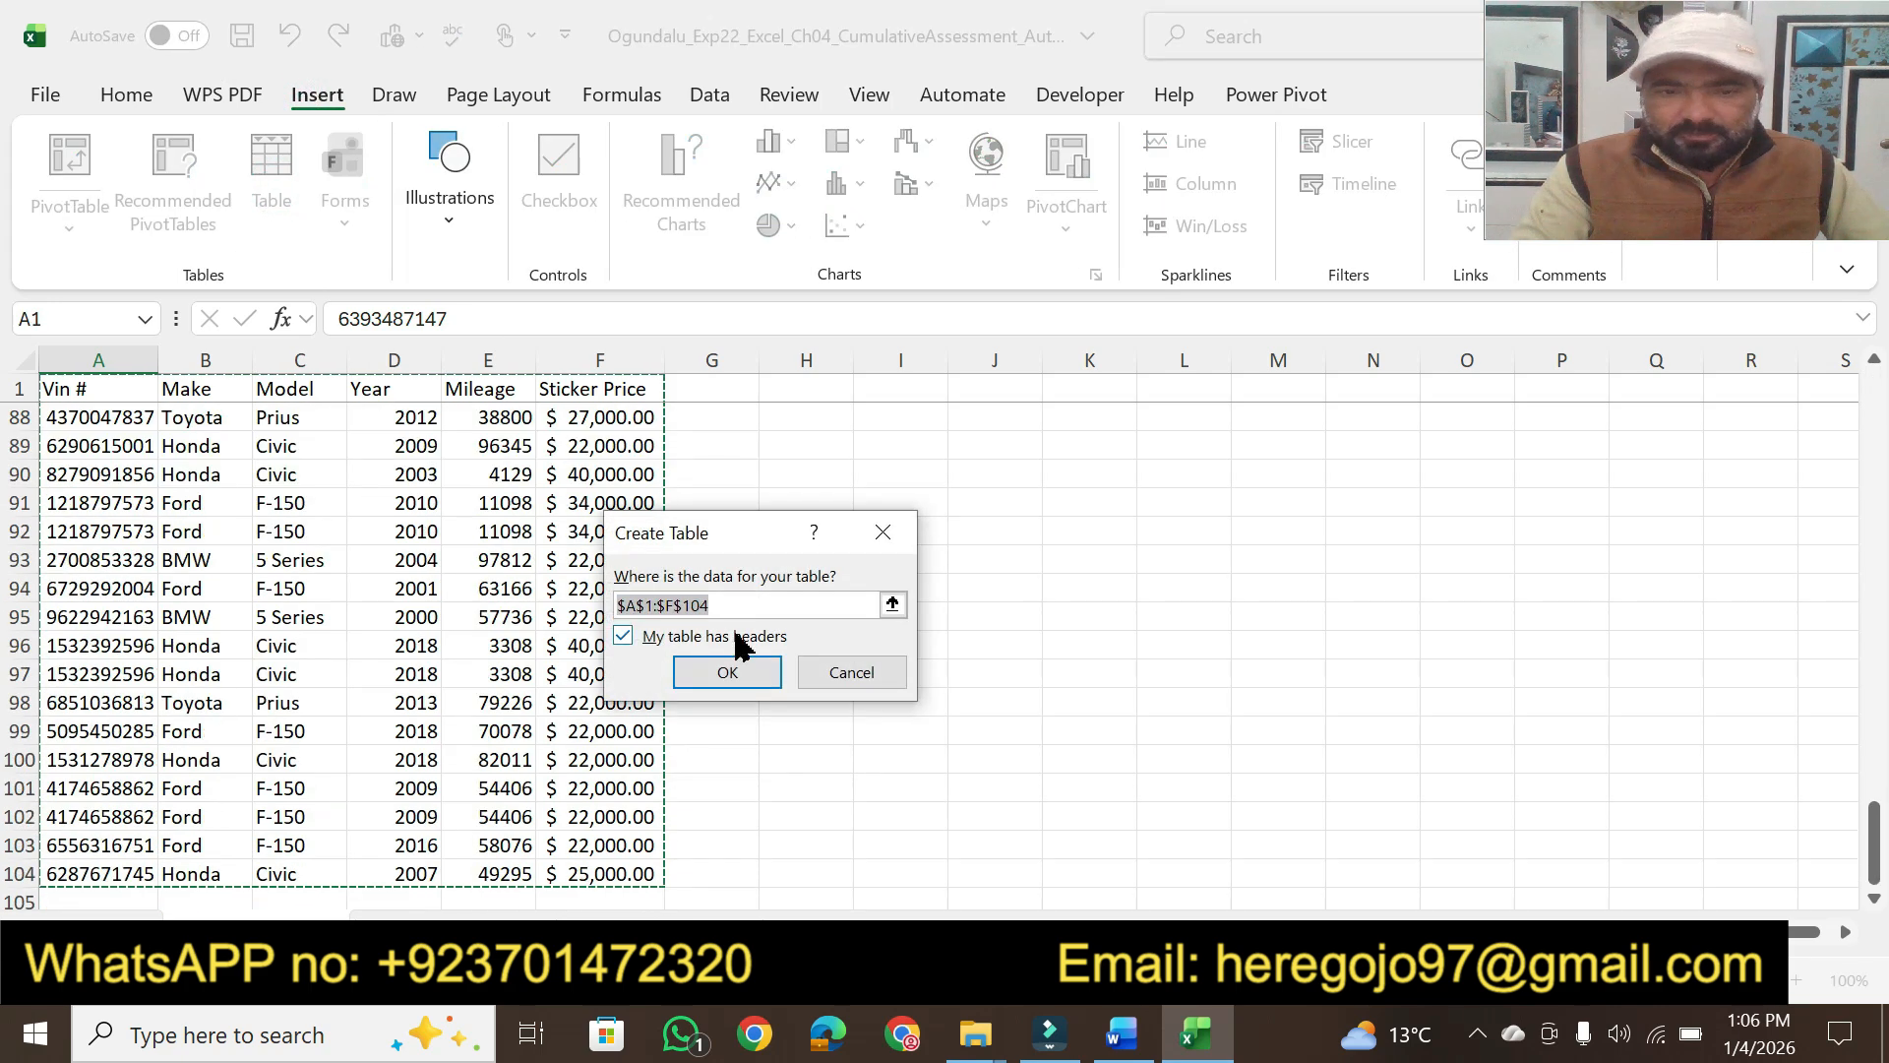
click(734, 664)
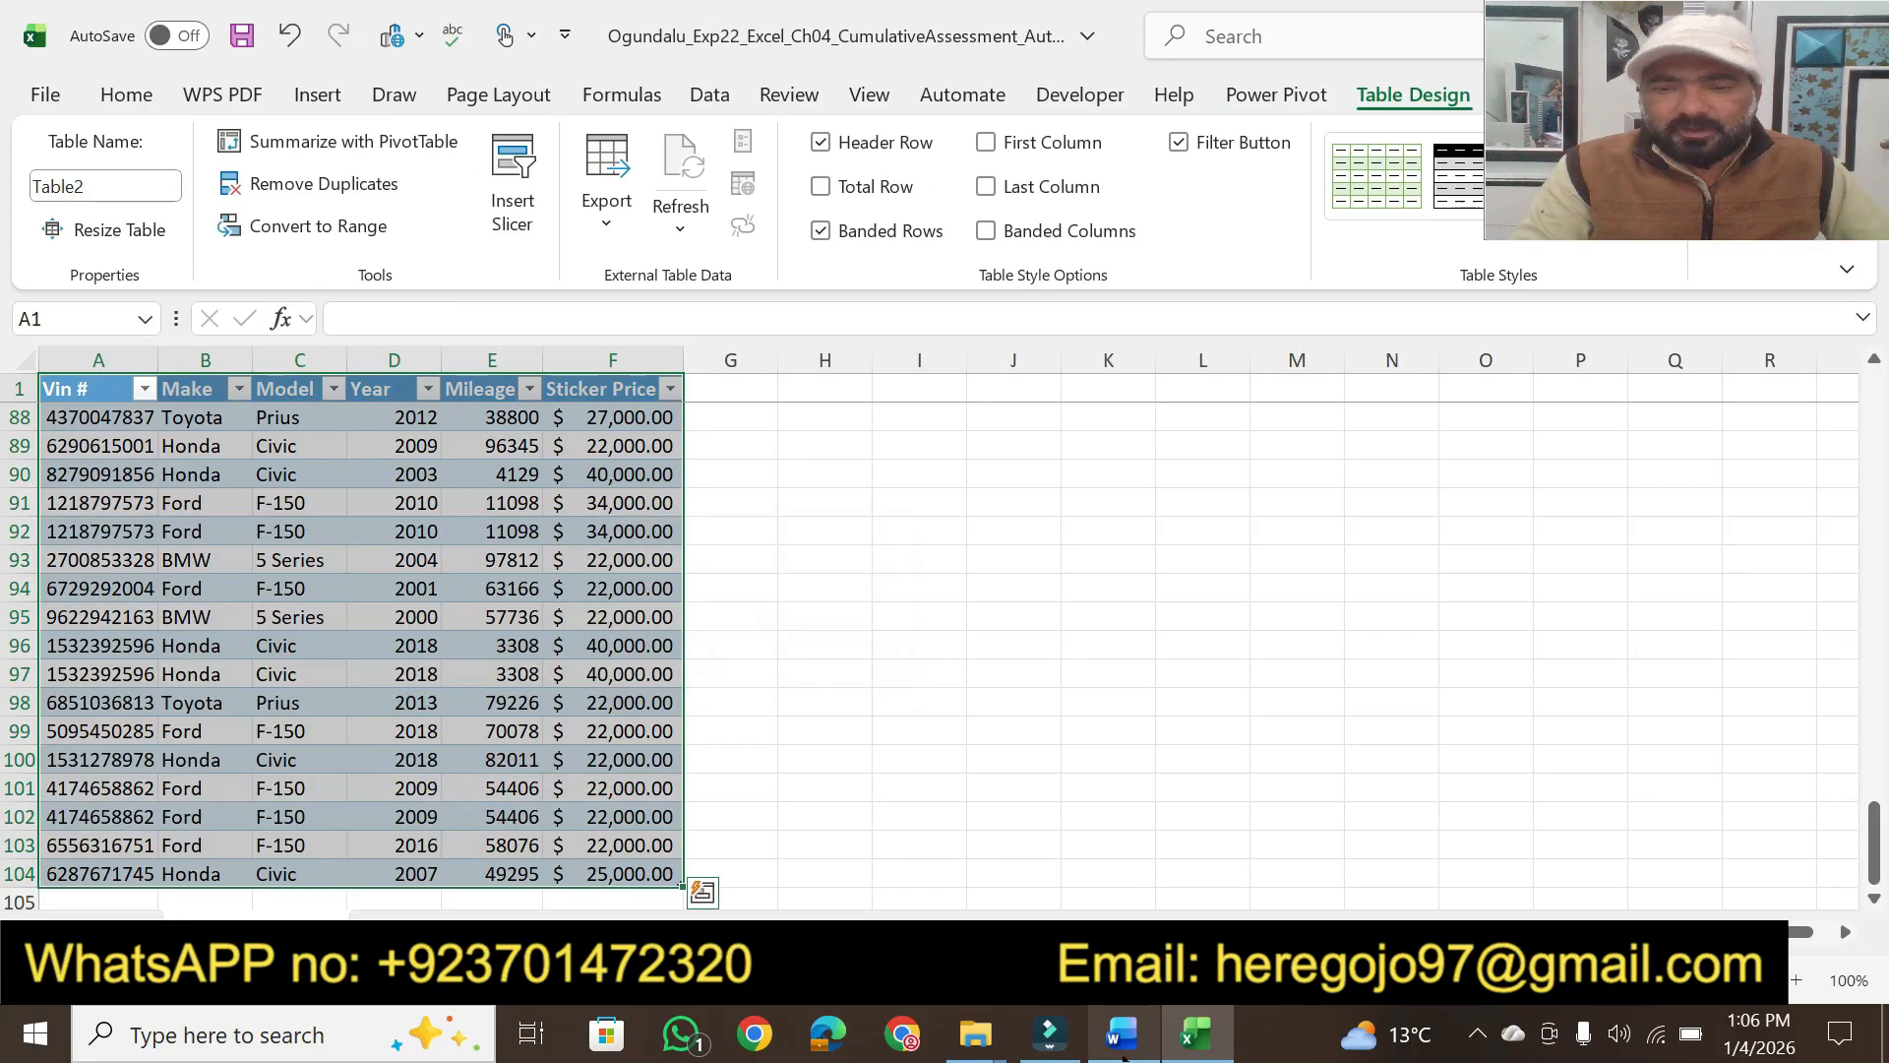
Copy the name "Inventory" from step 3 of the Word instructions and set it as the new table's name in Excel
click(1122, 1033)
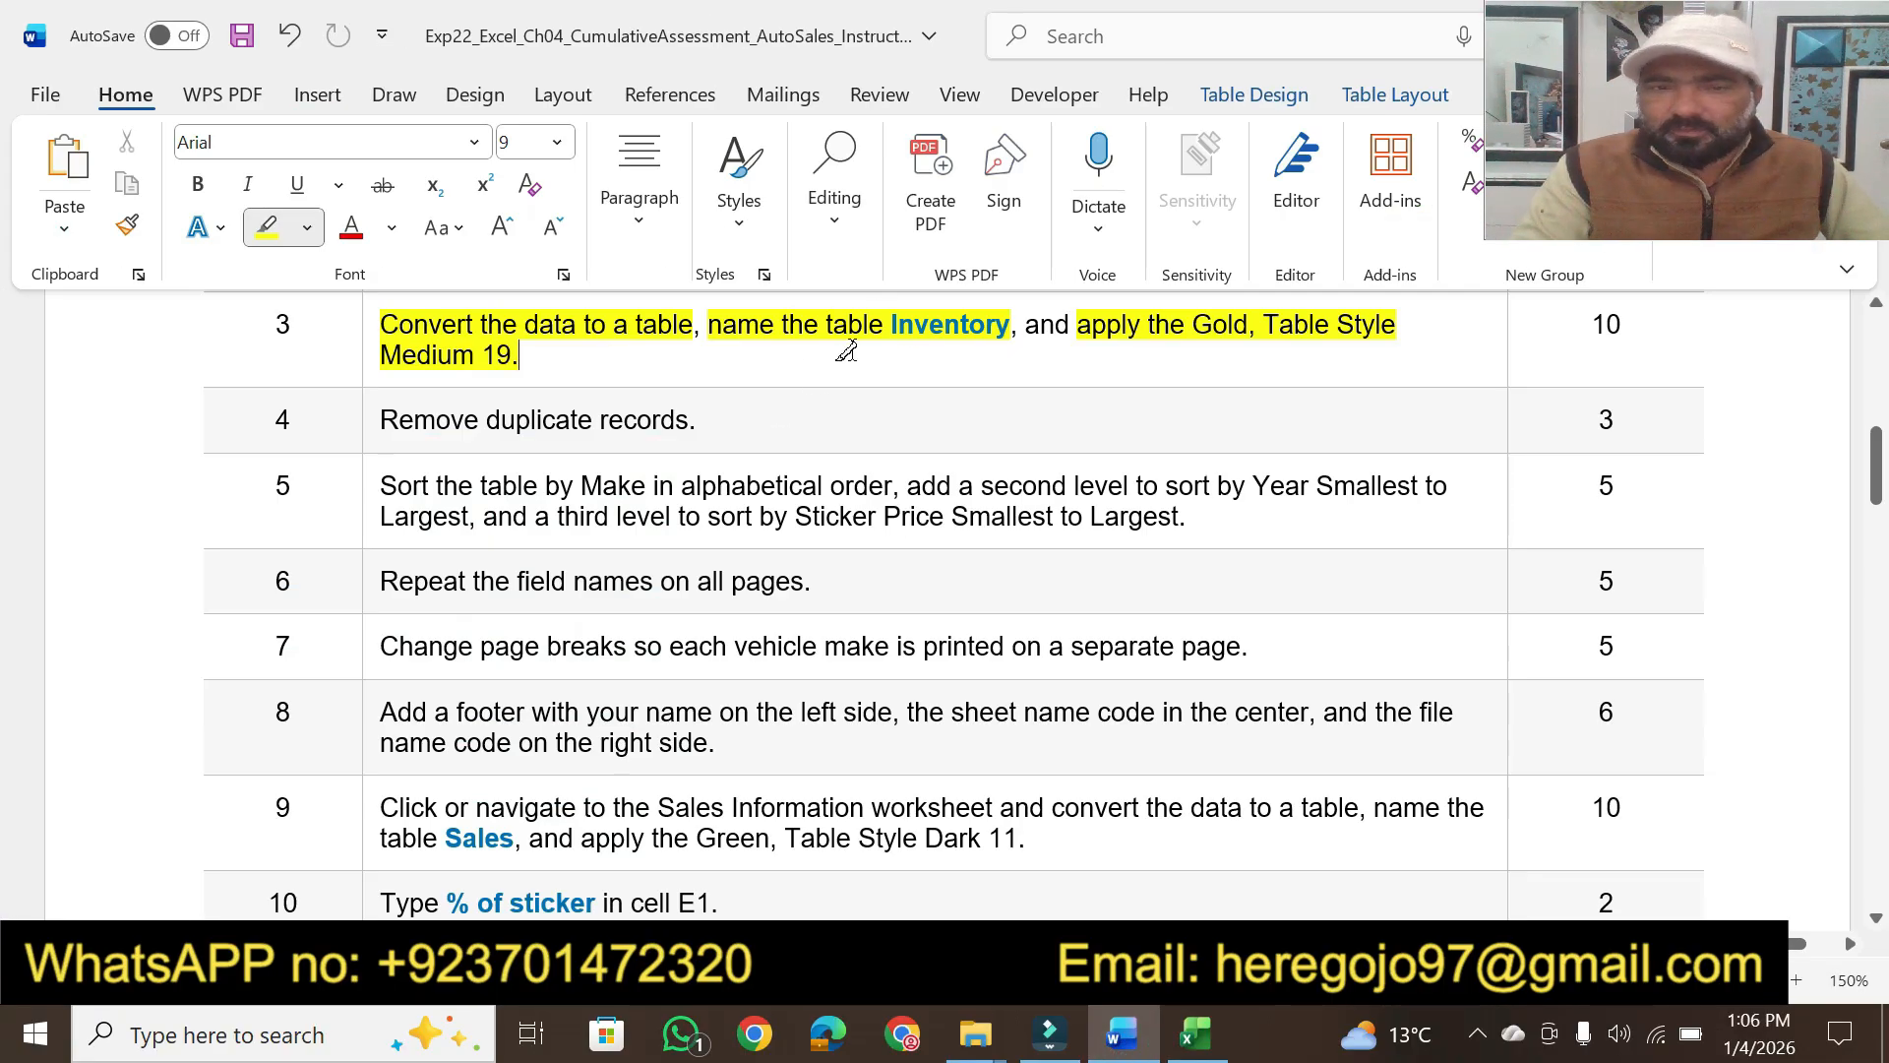
key(Escape)
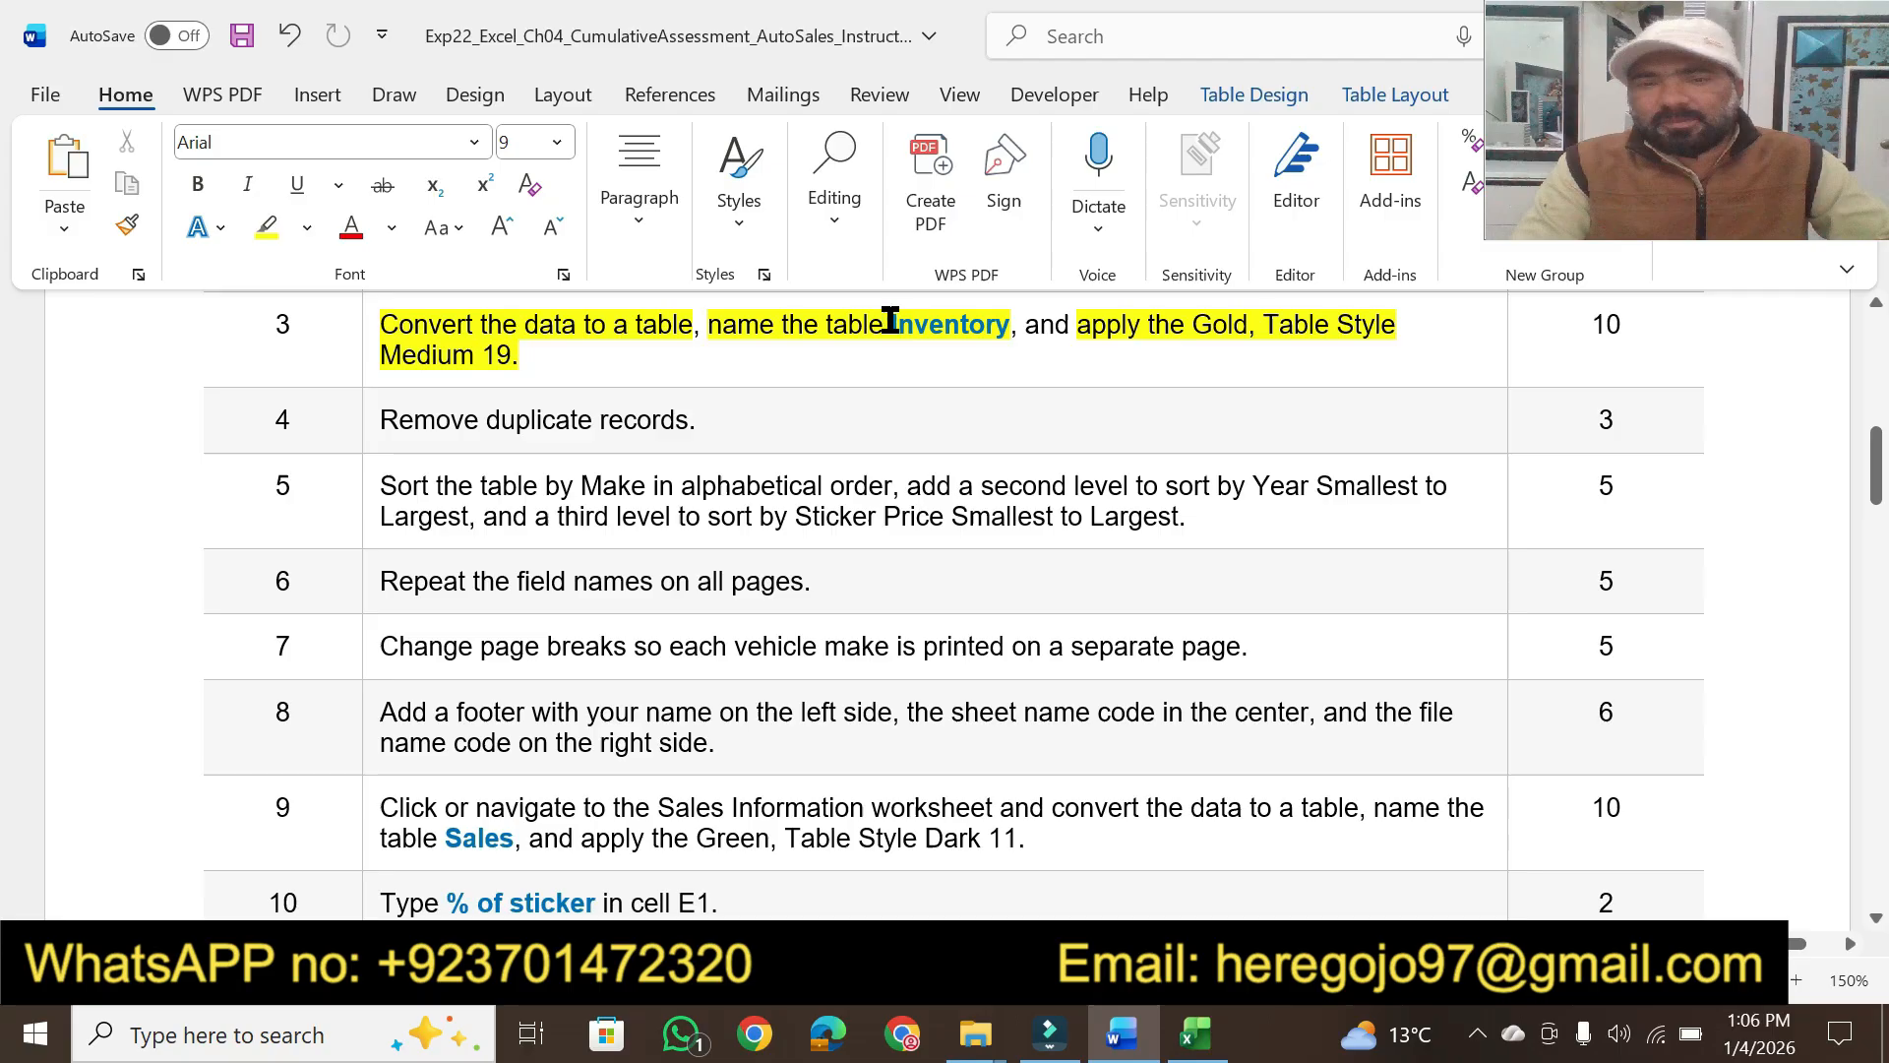
drag(890, 322, 997, 319)
key(ctrl+c)
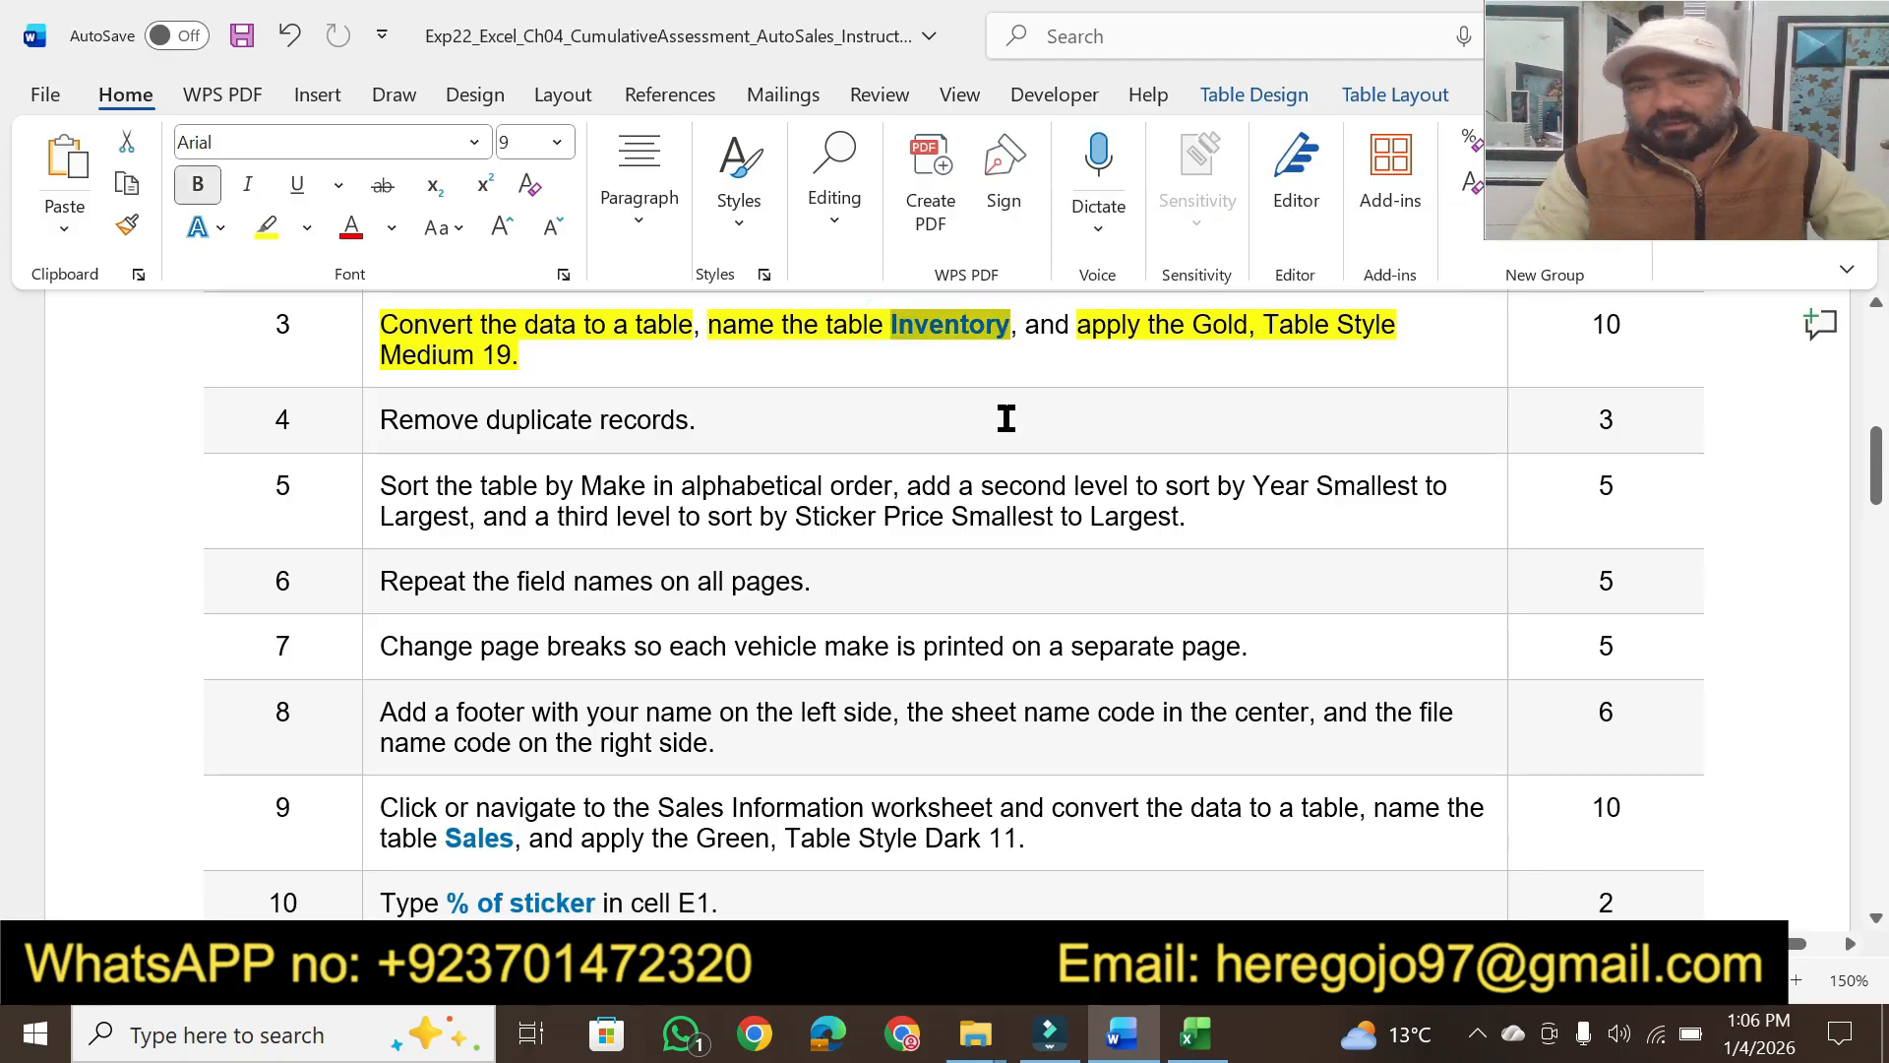
click(1195, 1035)
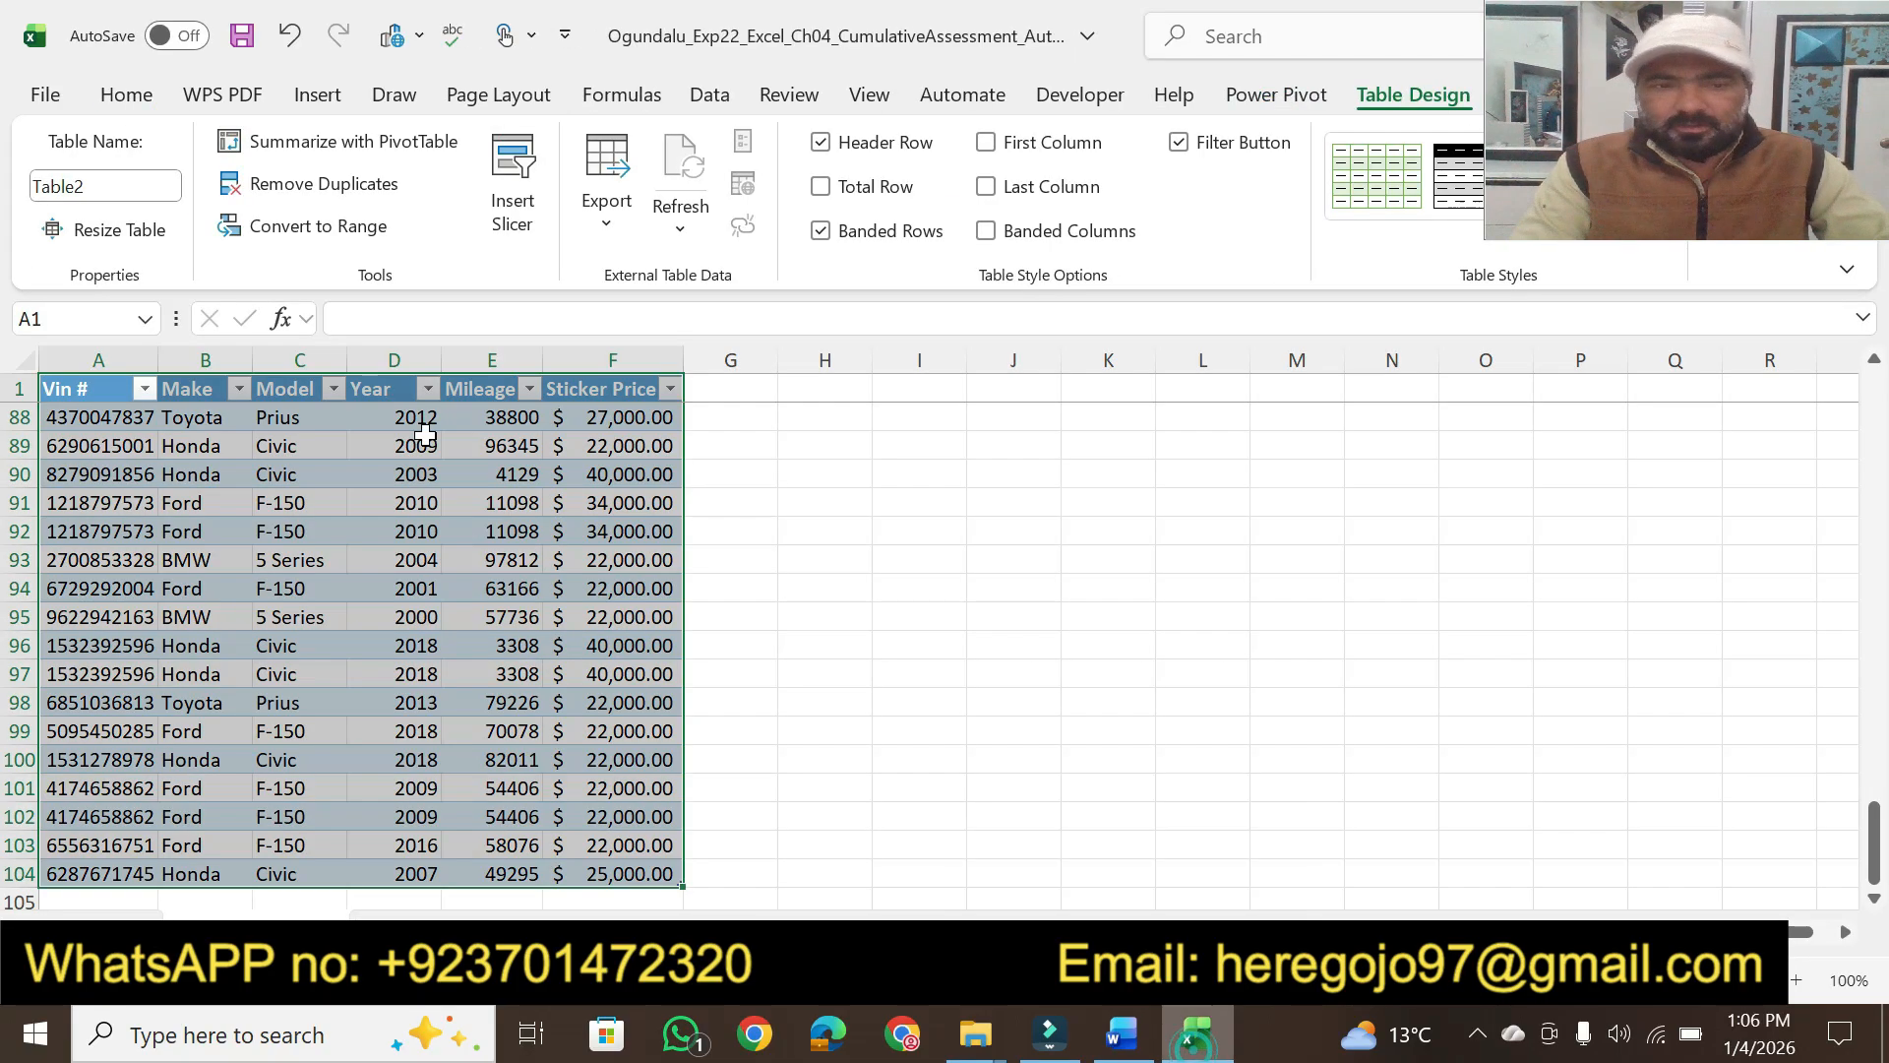
click(128, 181)
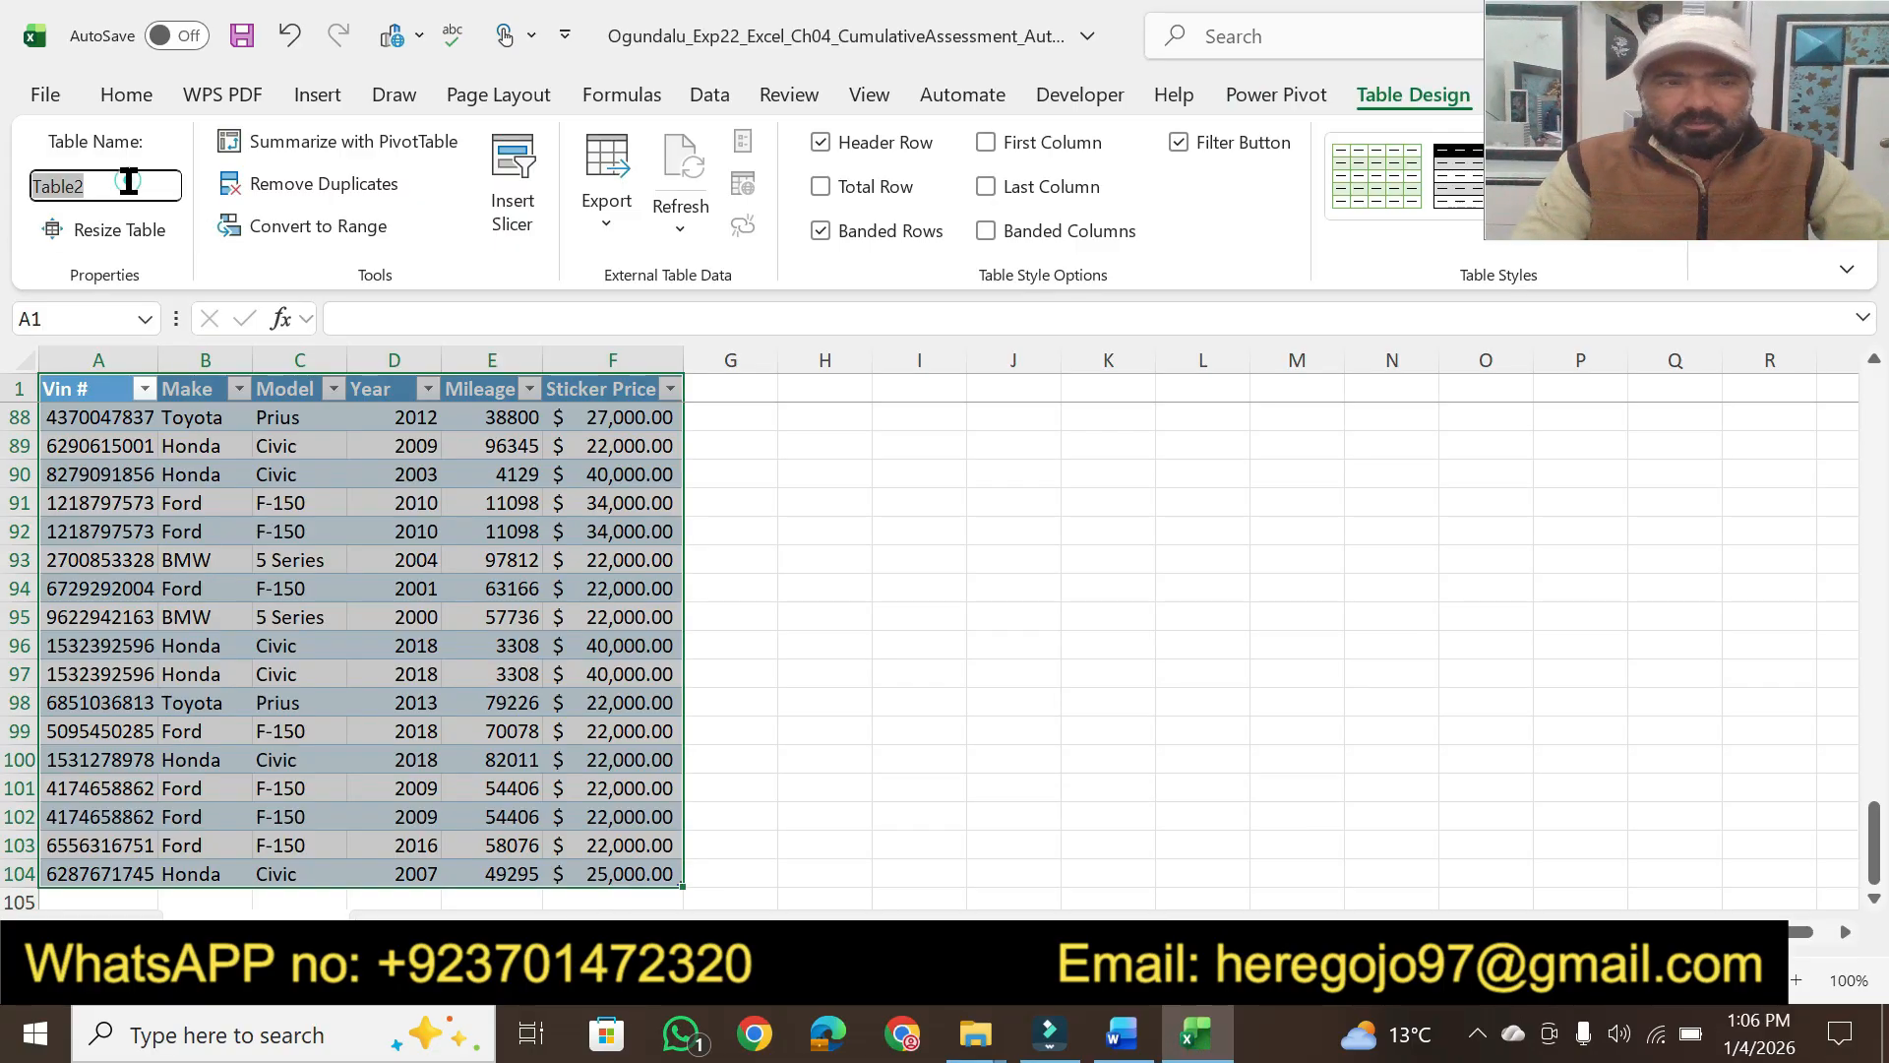
key(ctrl+v)
key(Return)
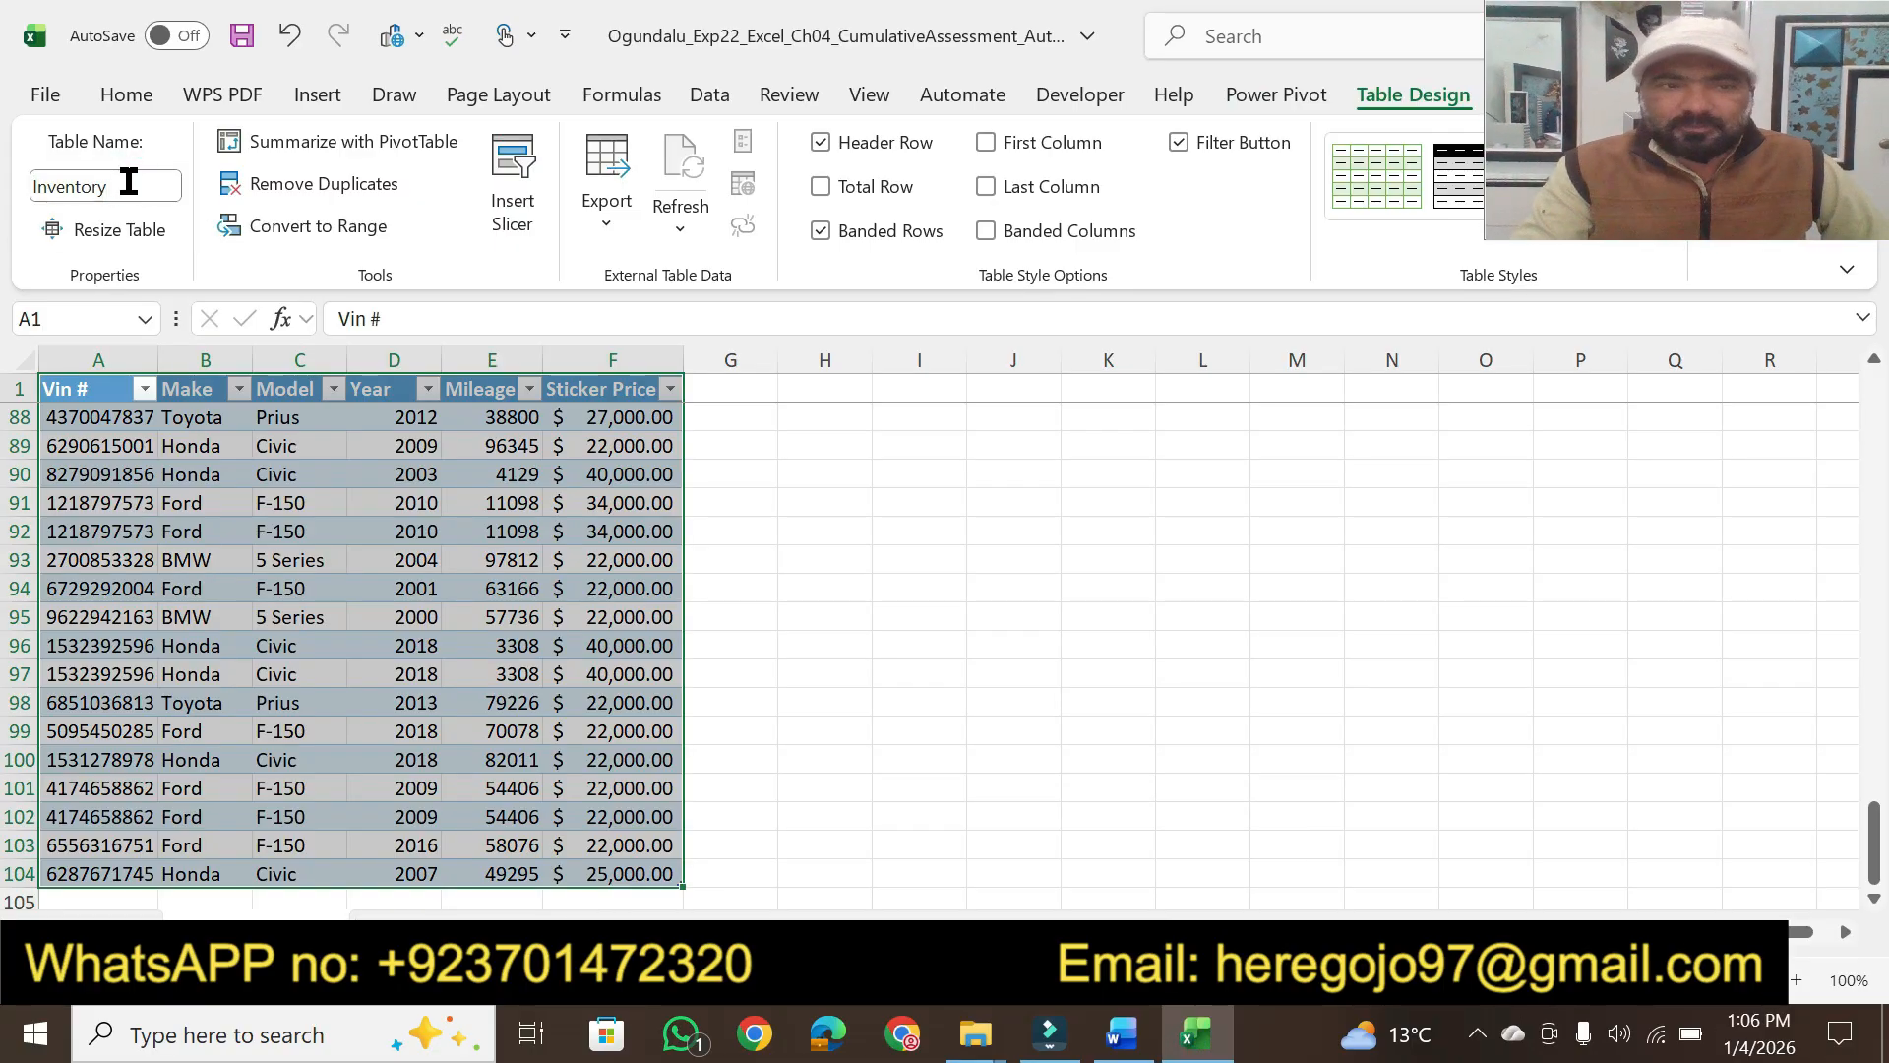
Recheck the style named in step 3 of the Word instructions and apply Gold, Table Style Medium 19 to the Inventory table in Excel
click(1127, 1035)
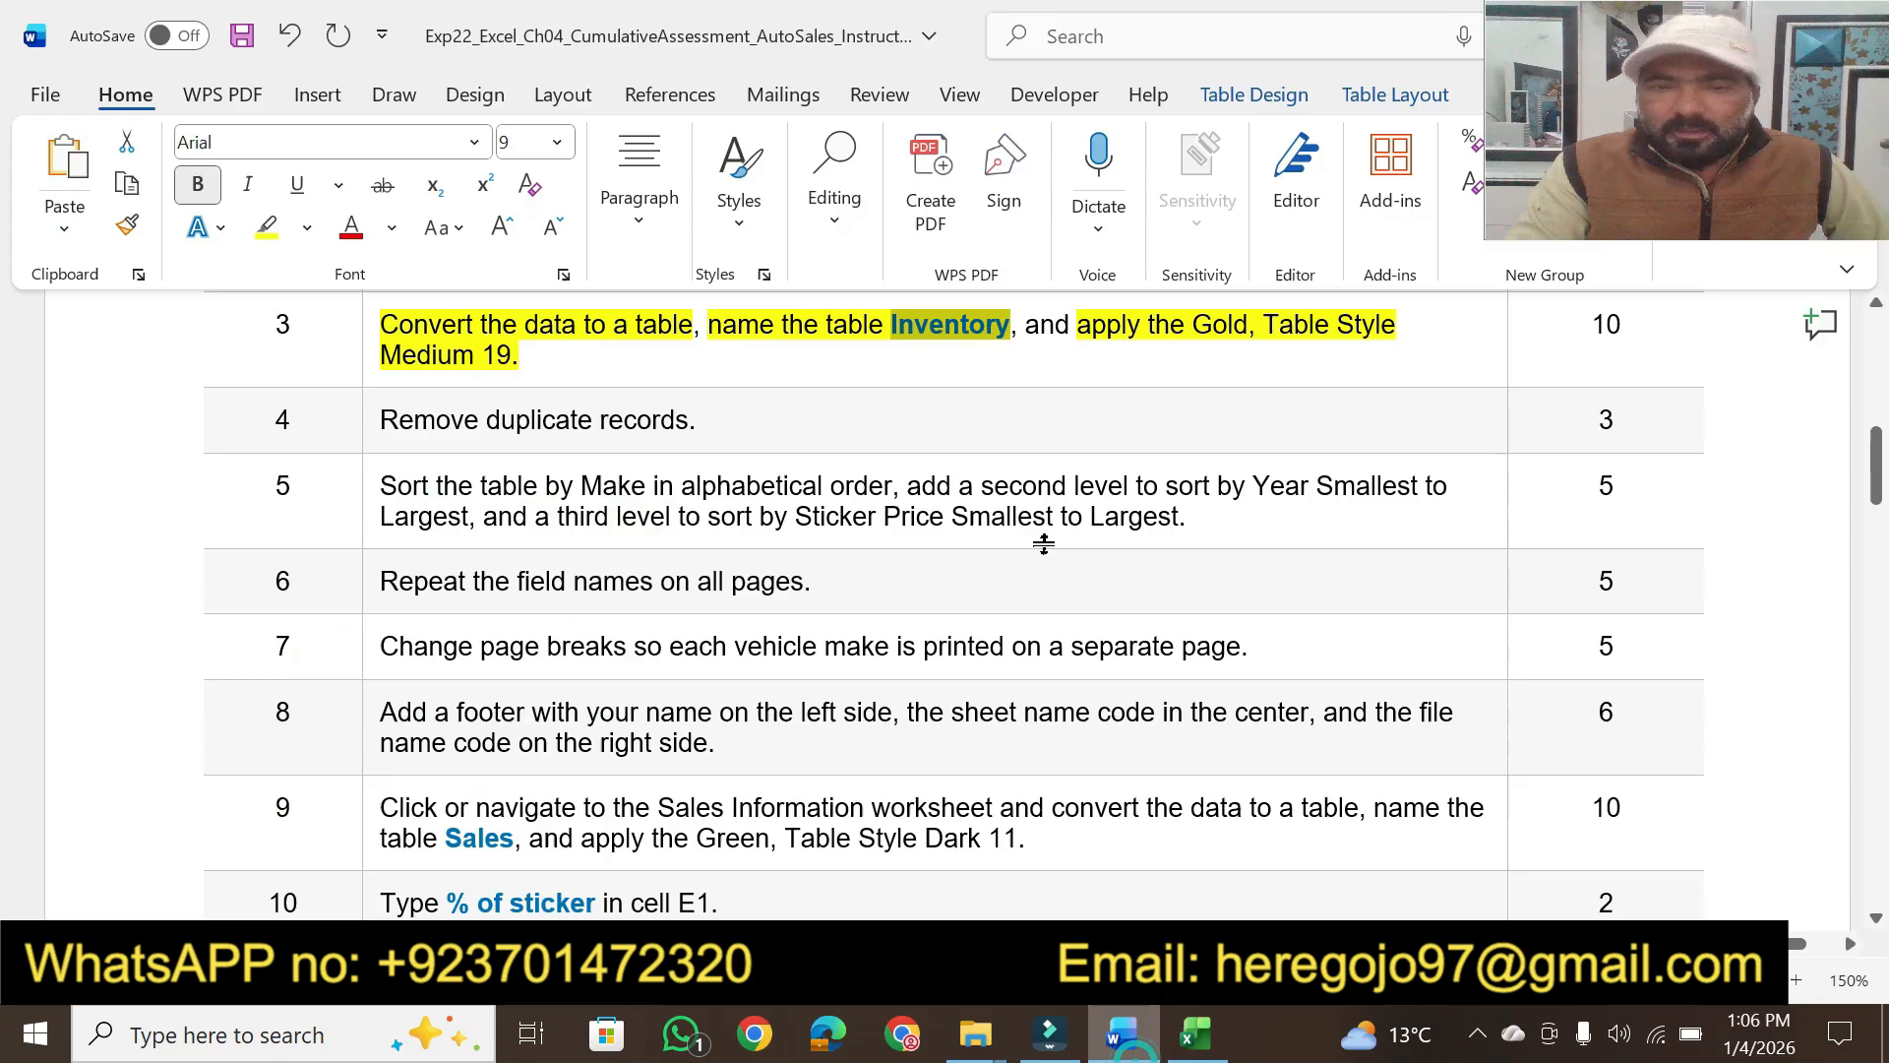
drag(1077, 335, 1332, 328)
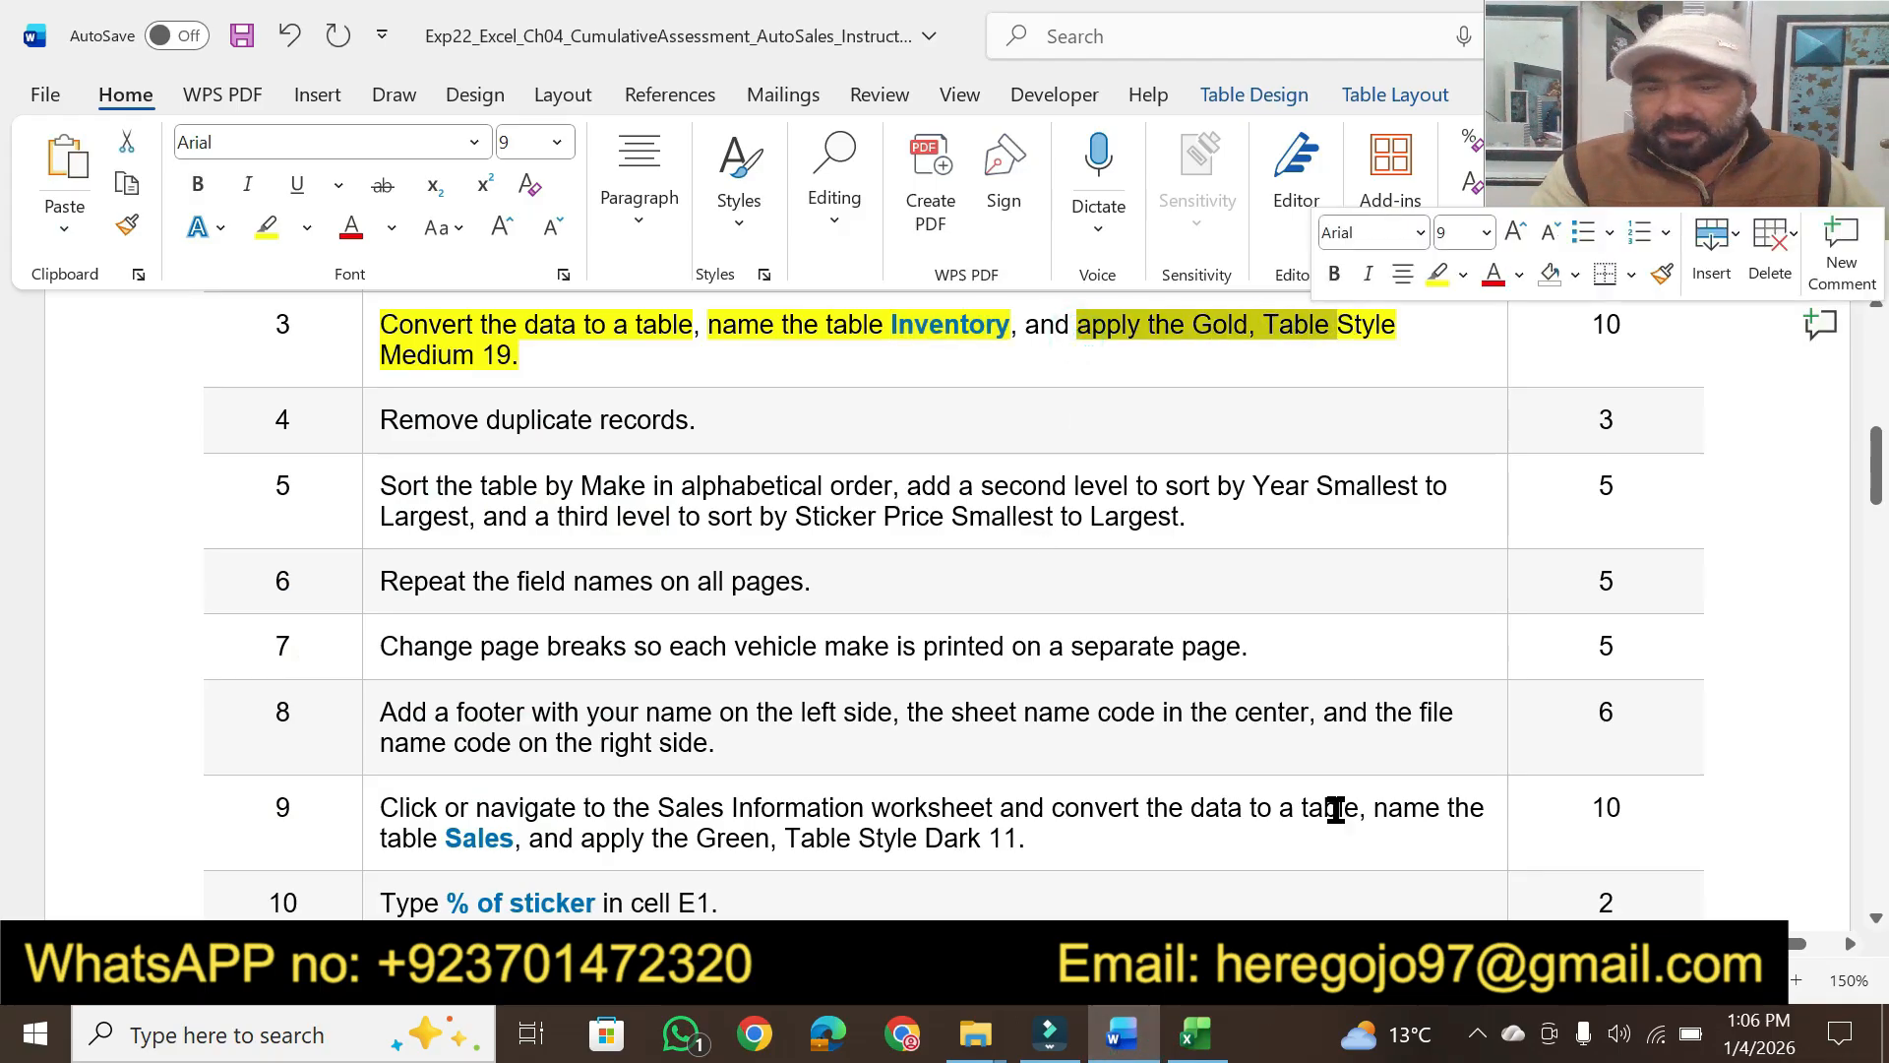
click(1199, 1041)
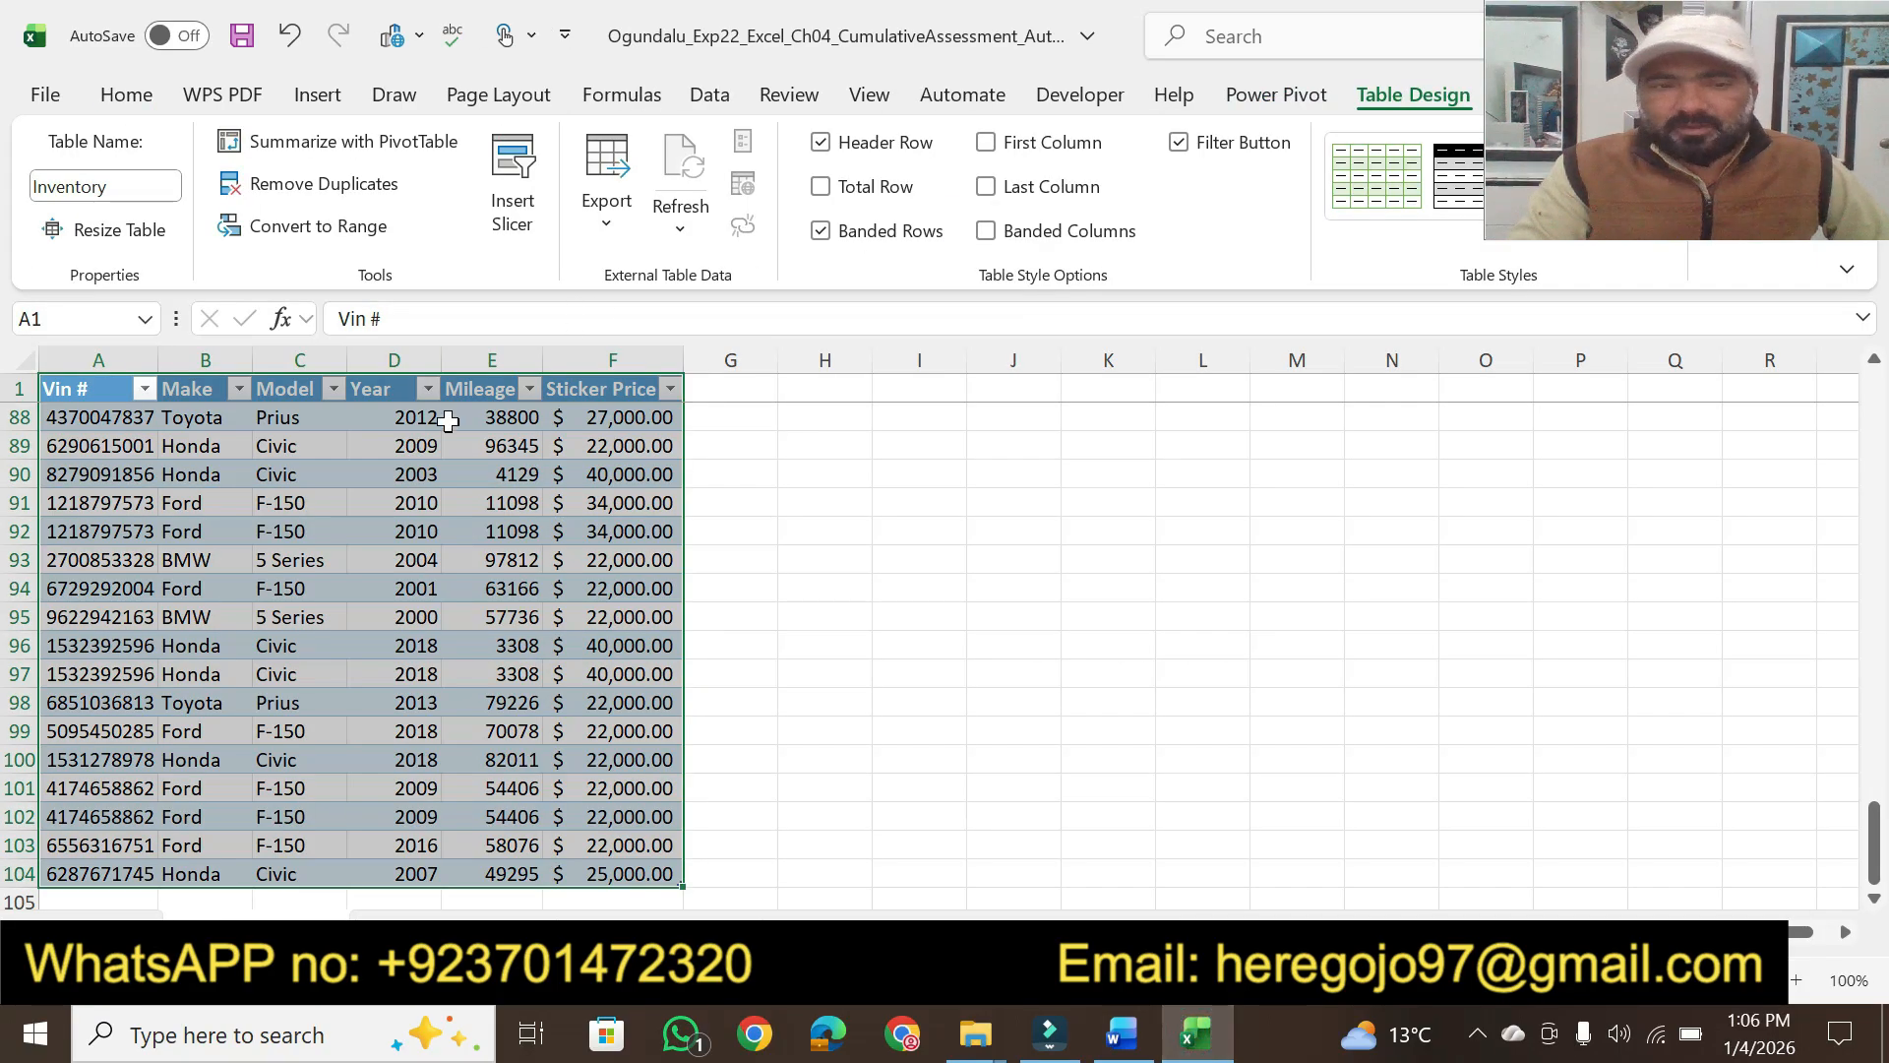
drag(1668, 161, 1696, 374)
click(1655, 163)
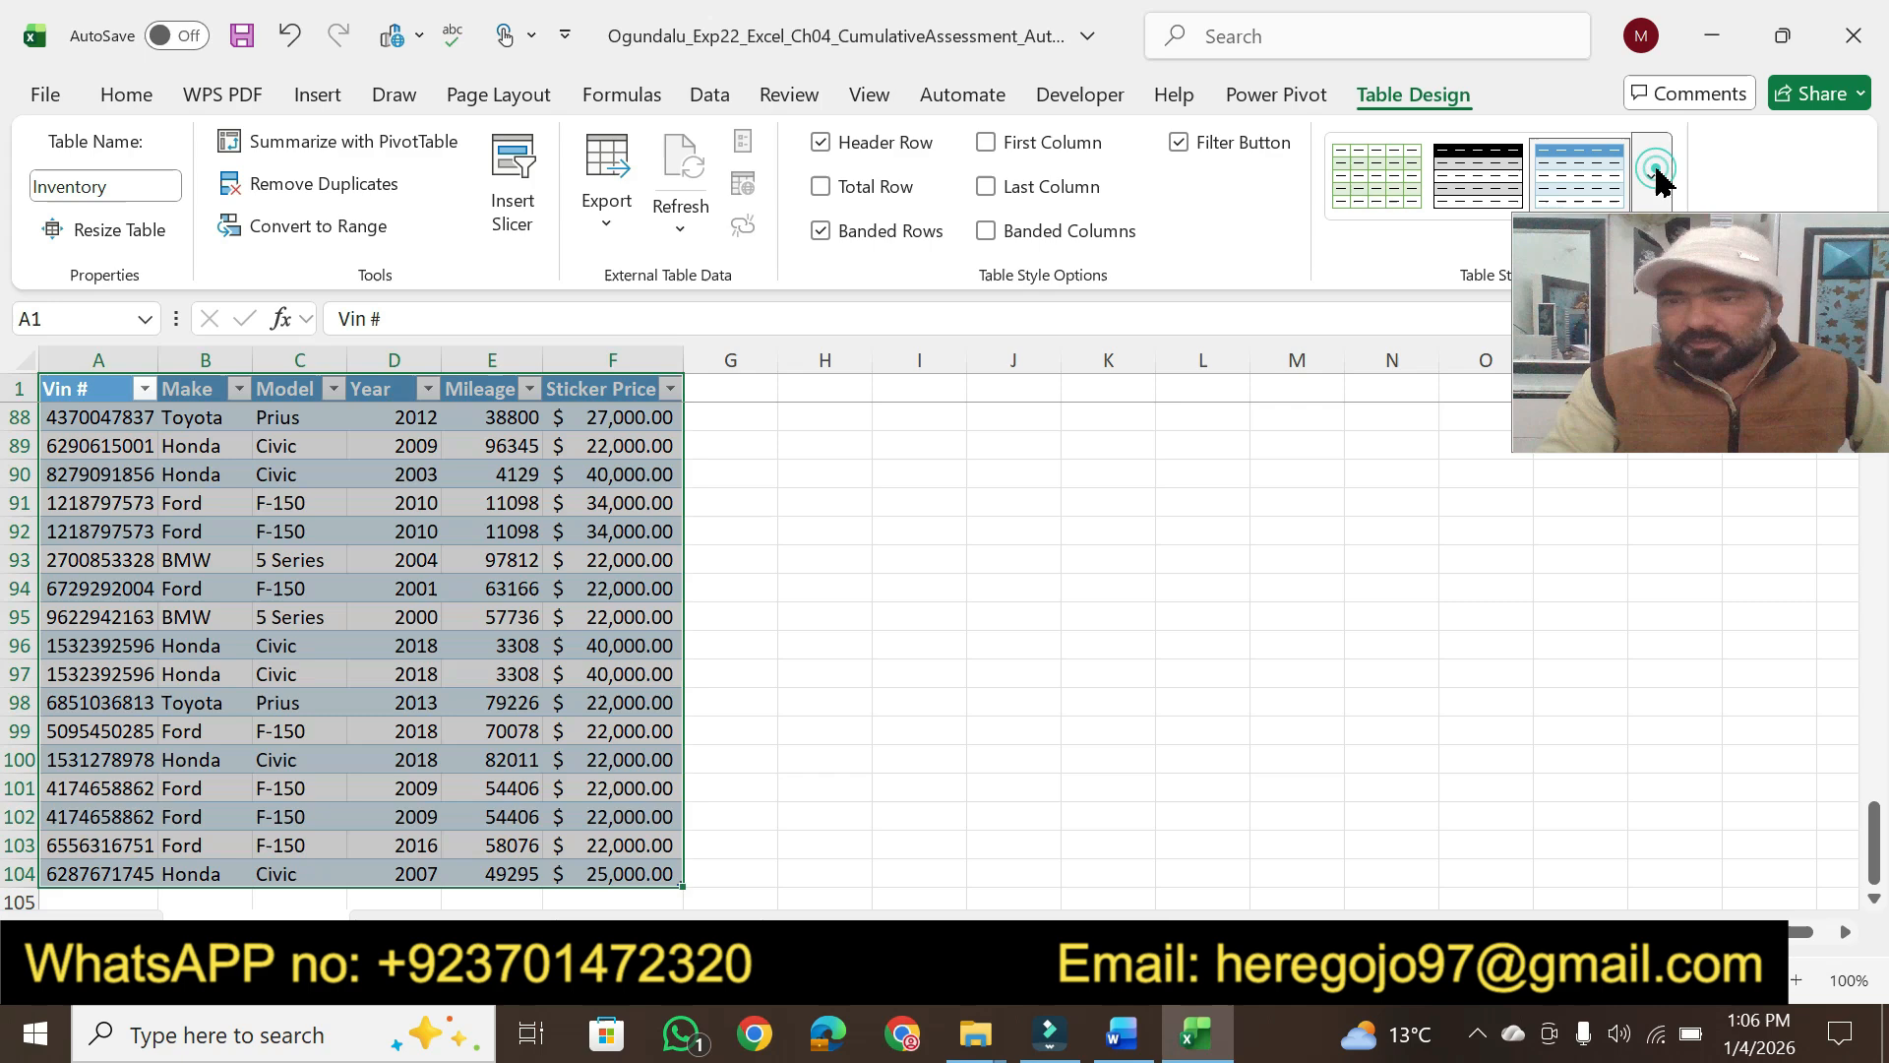
click(1653, 167)
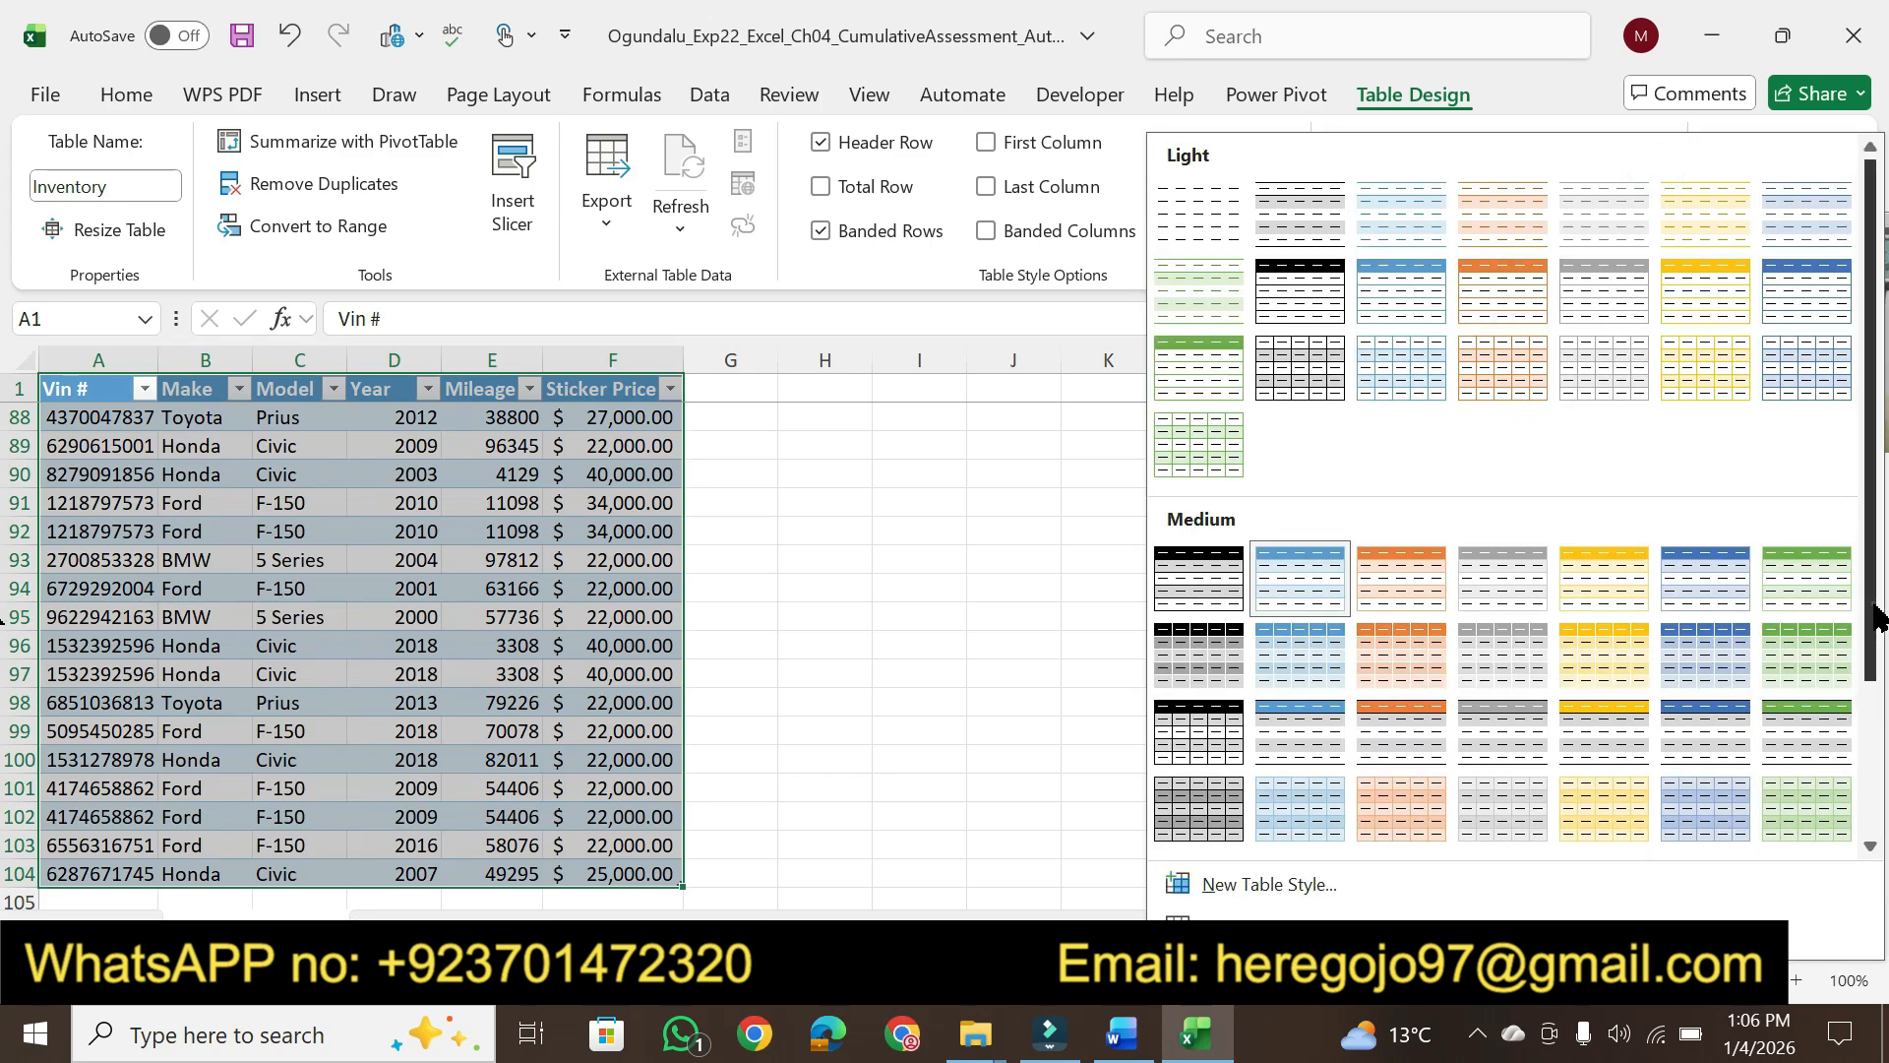
scroll(1874, 630, down, 2)
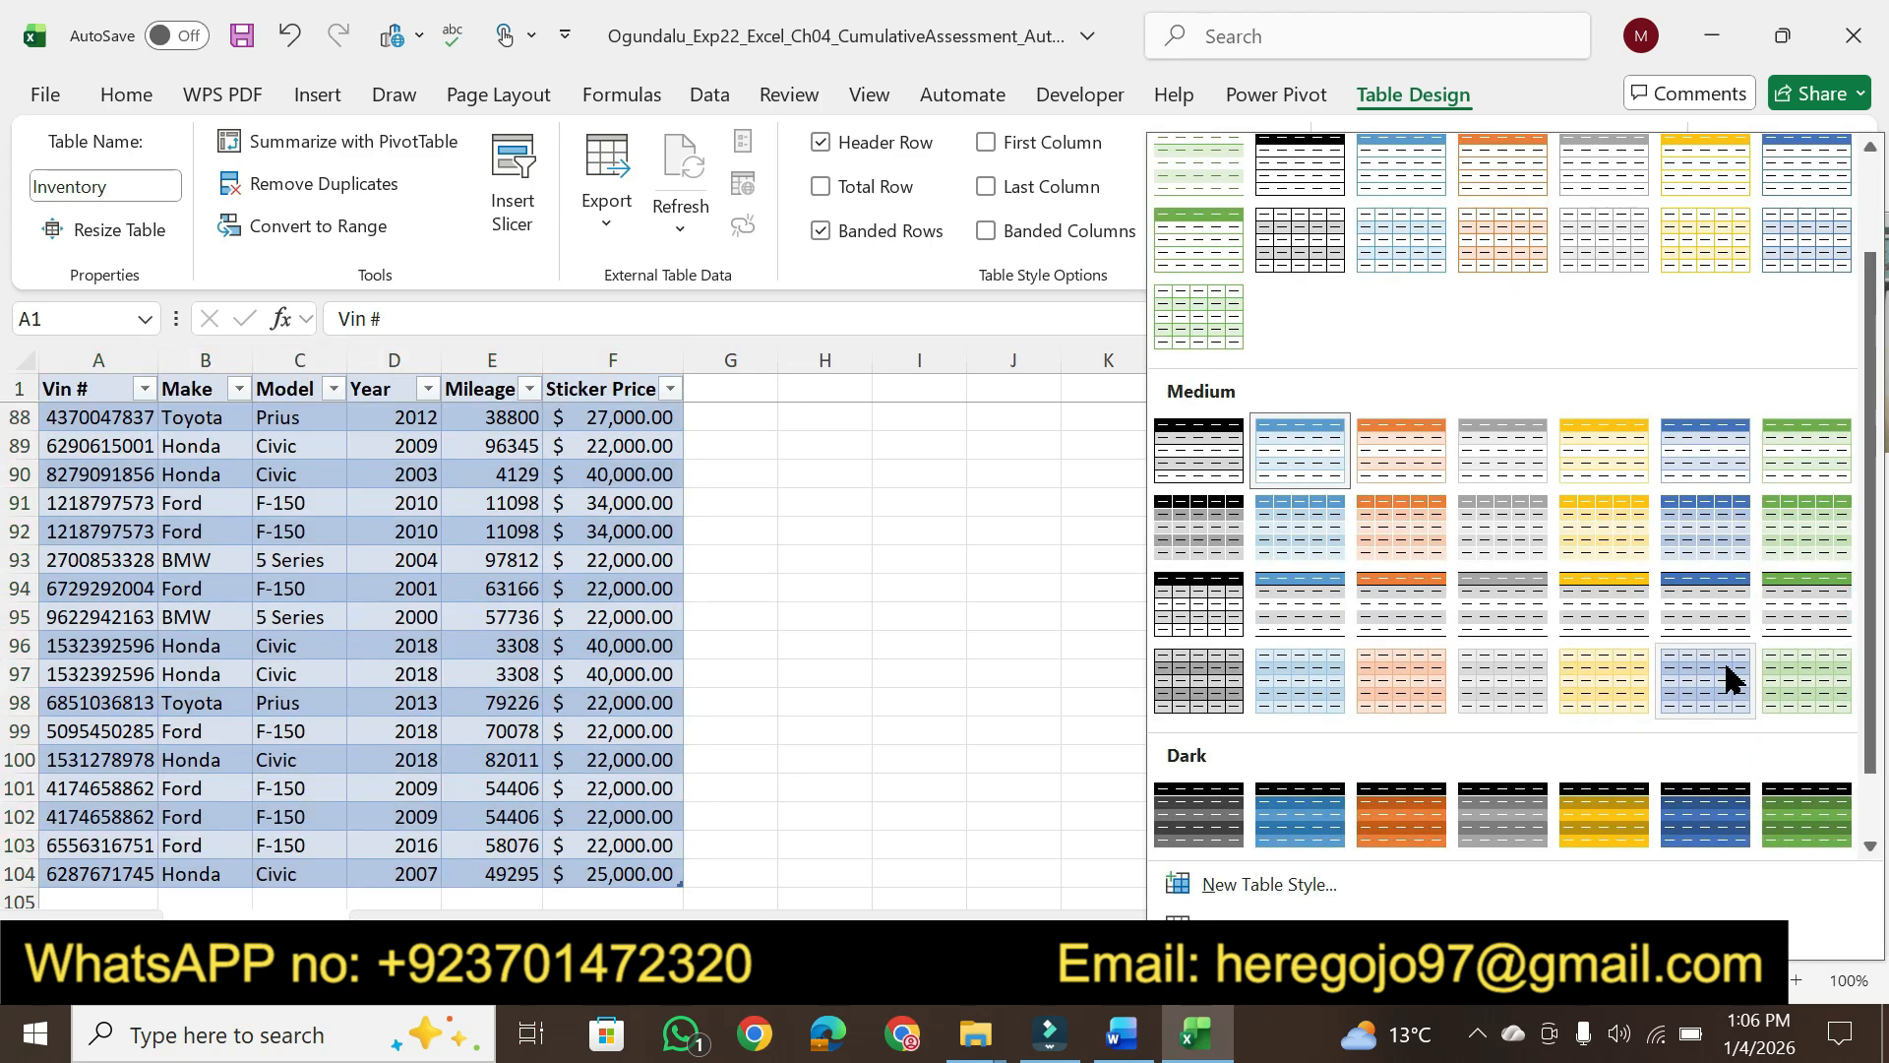
click(1625, 602)
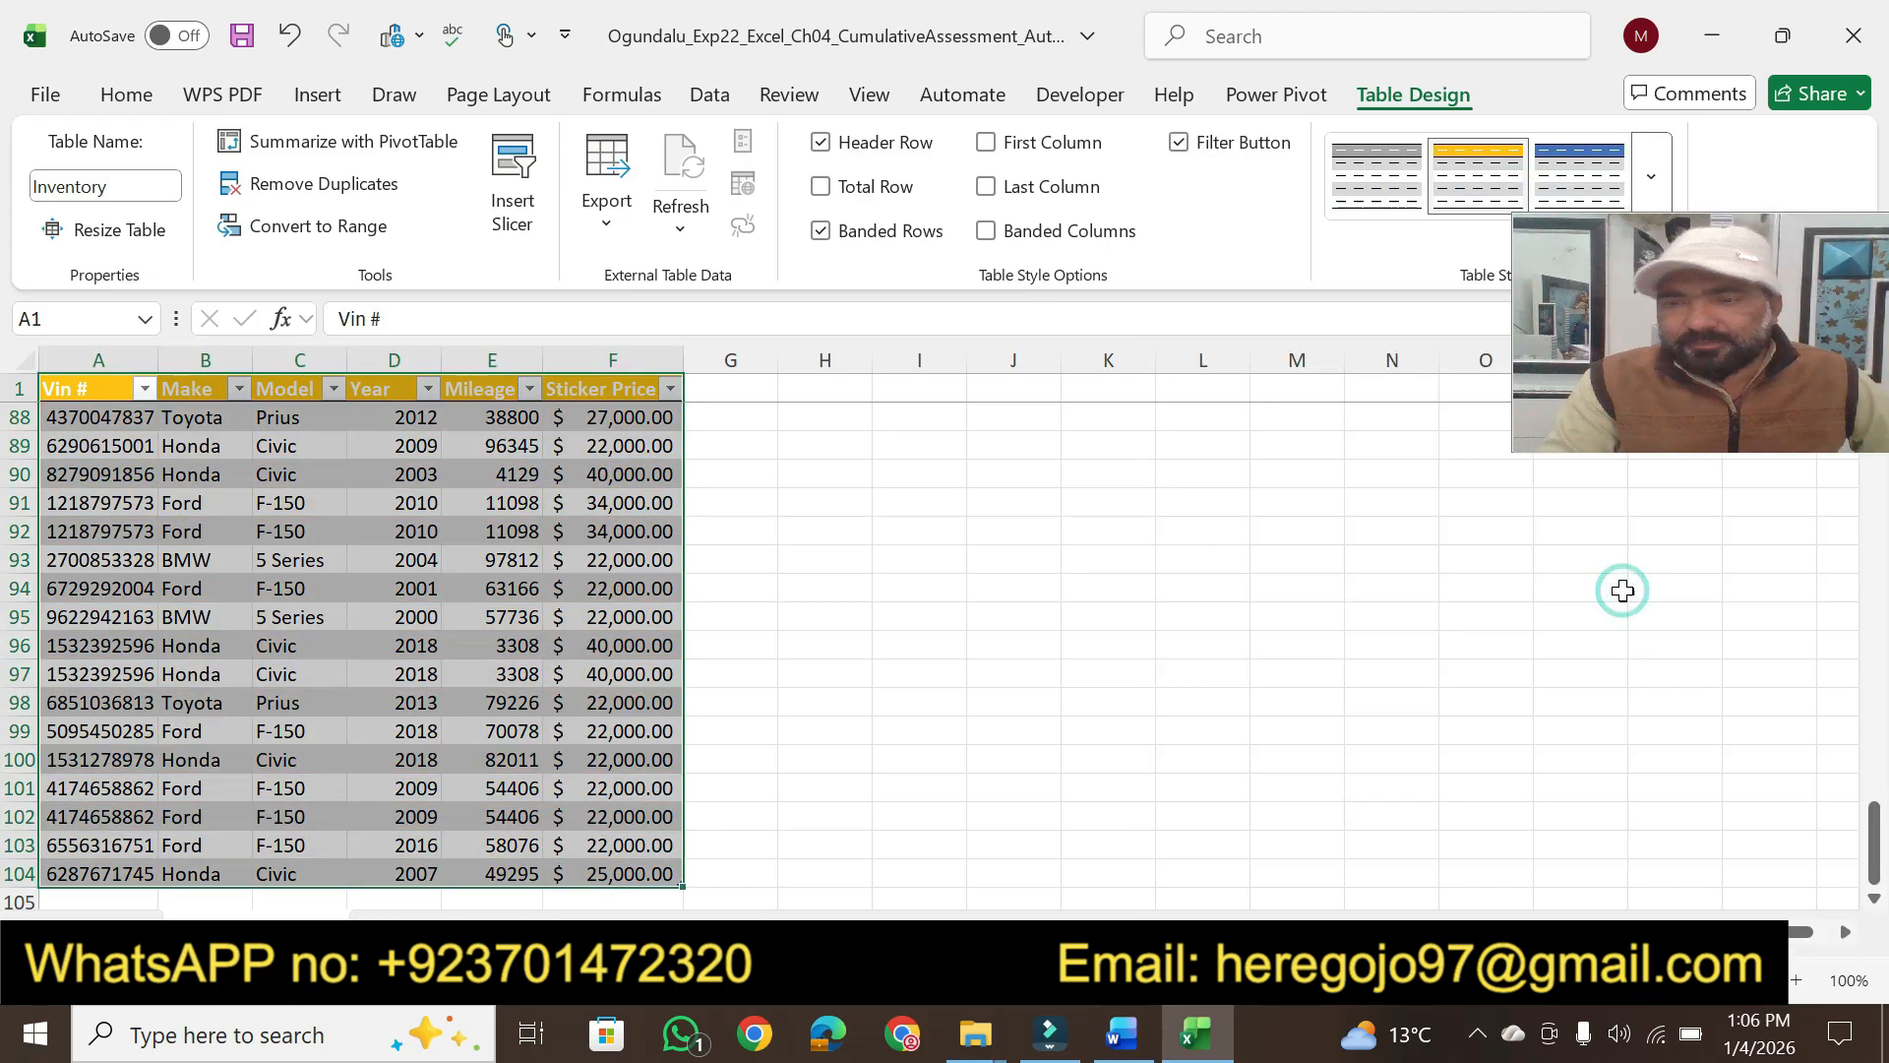
In the Word instructions, highlight step 3's points value and step 4's text "Remove duplicate records." in yellow
click(1121, 1033)
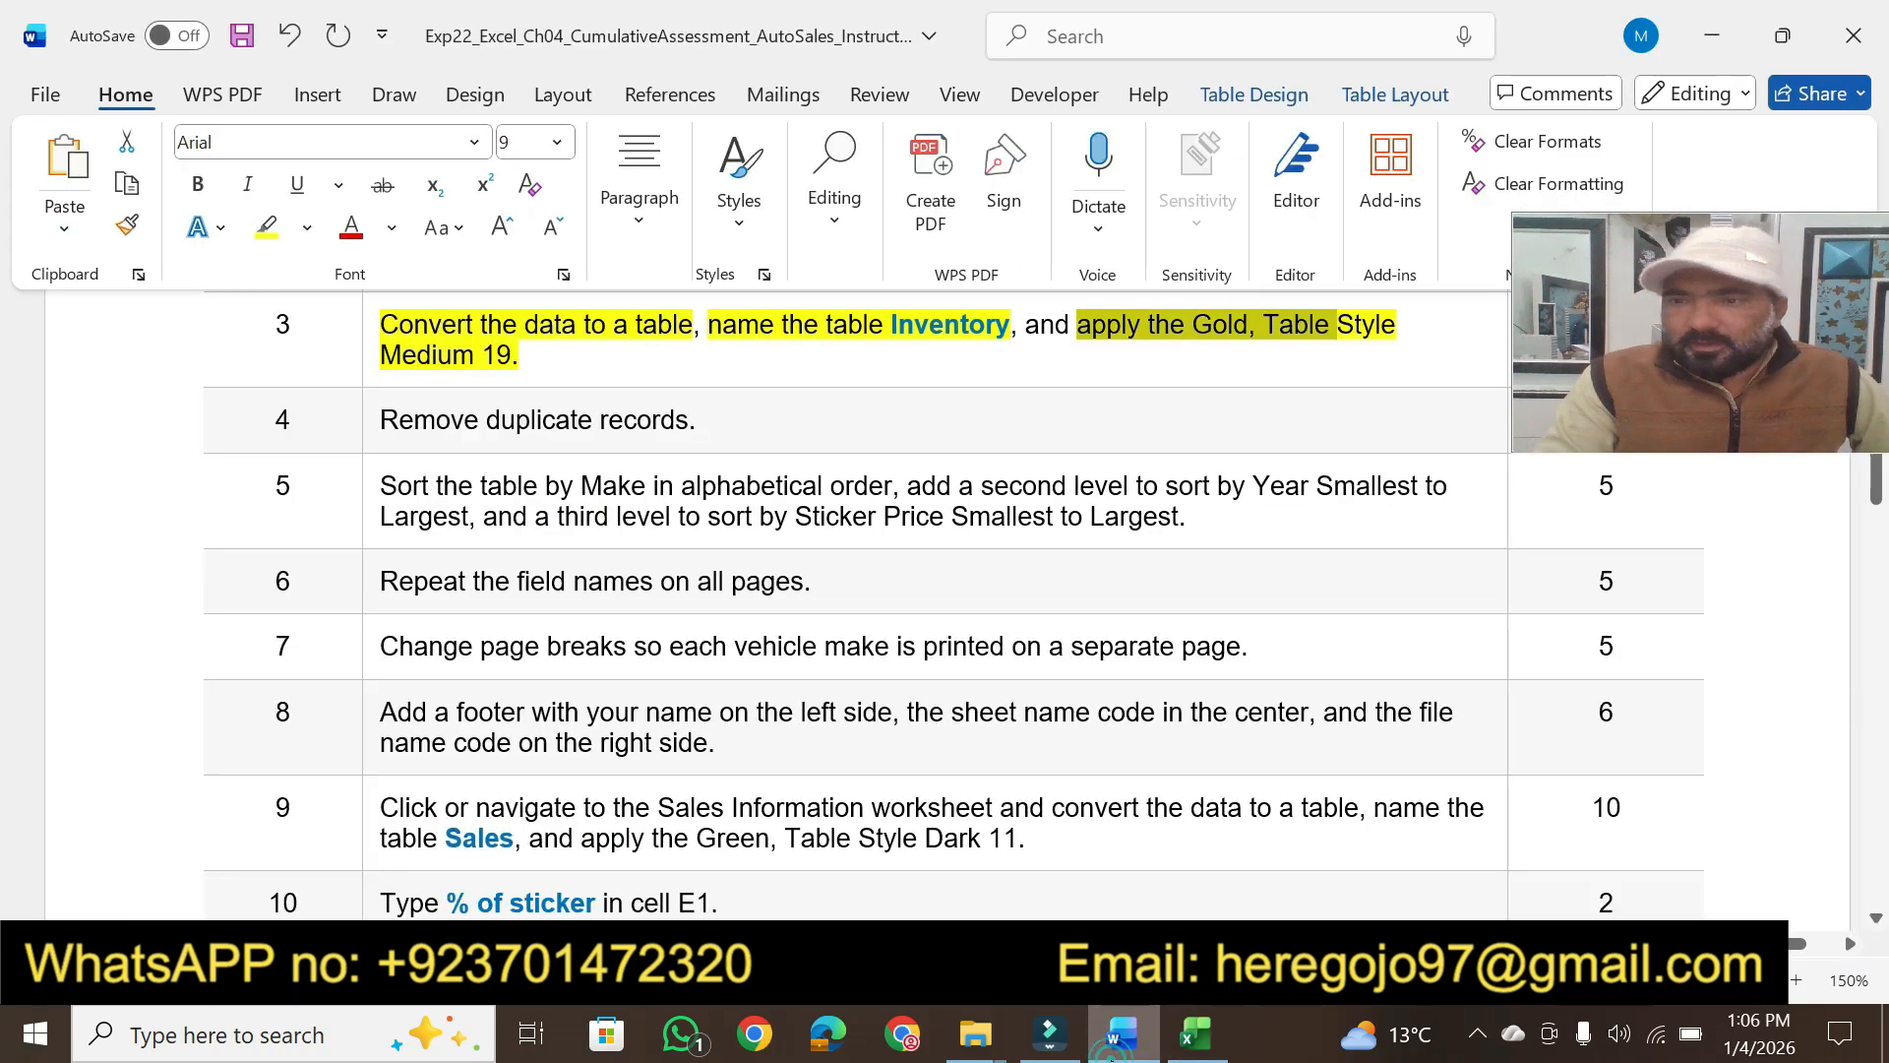
drag(1777, 345, 1727, 143)
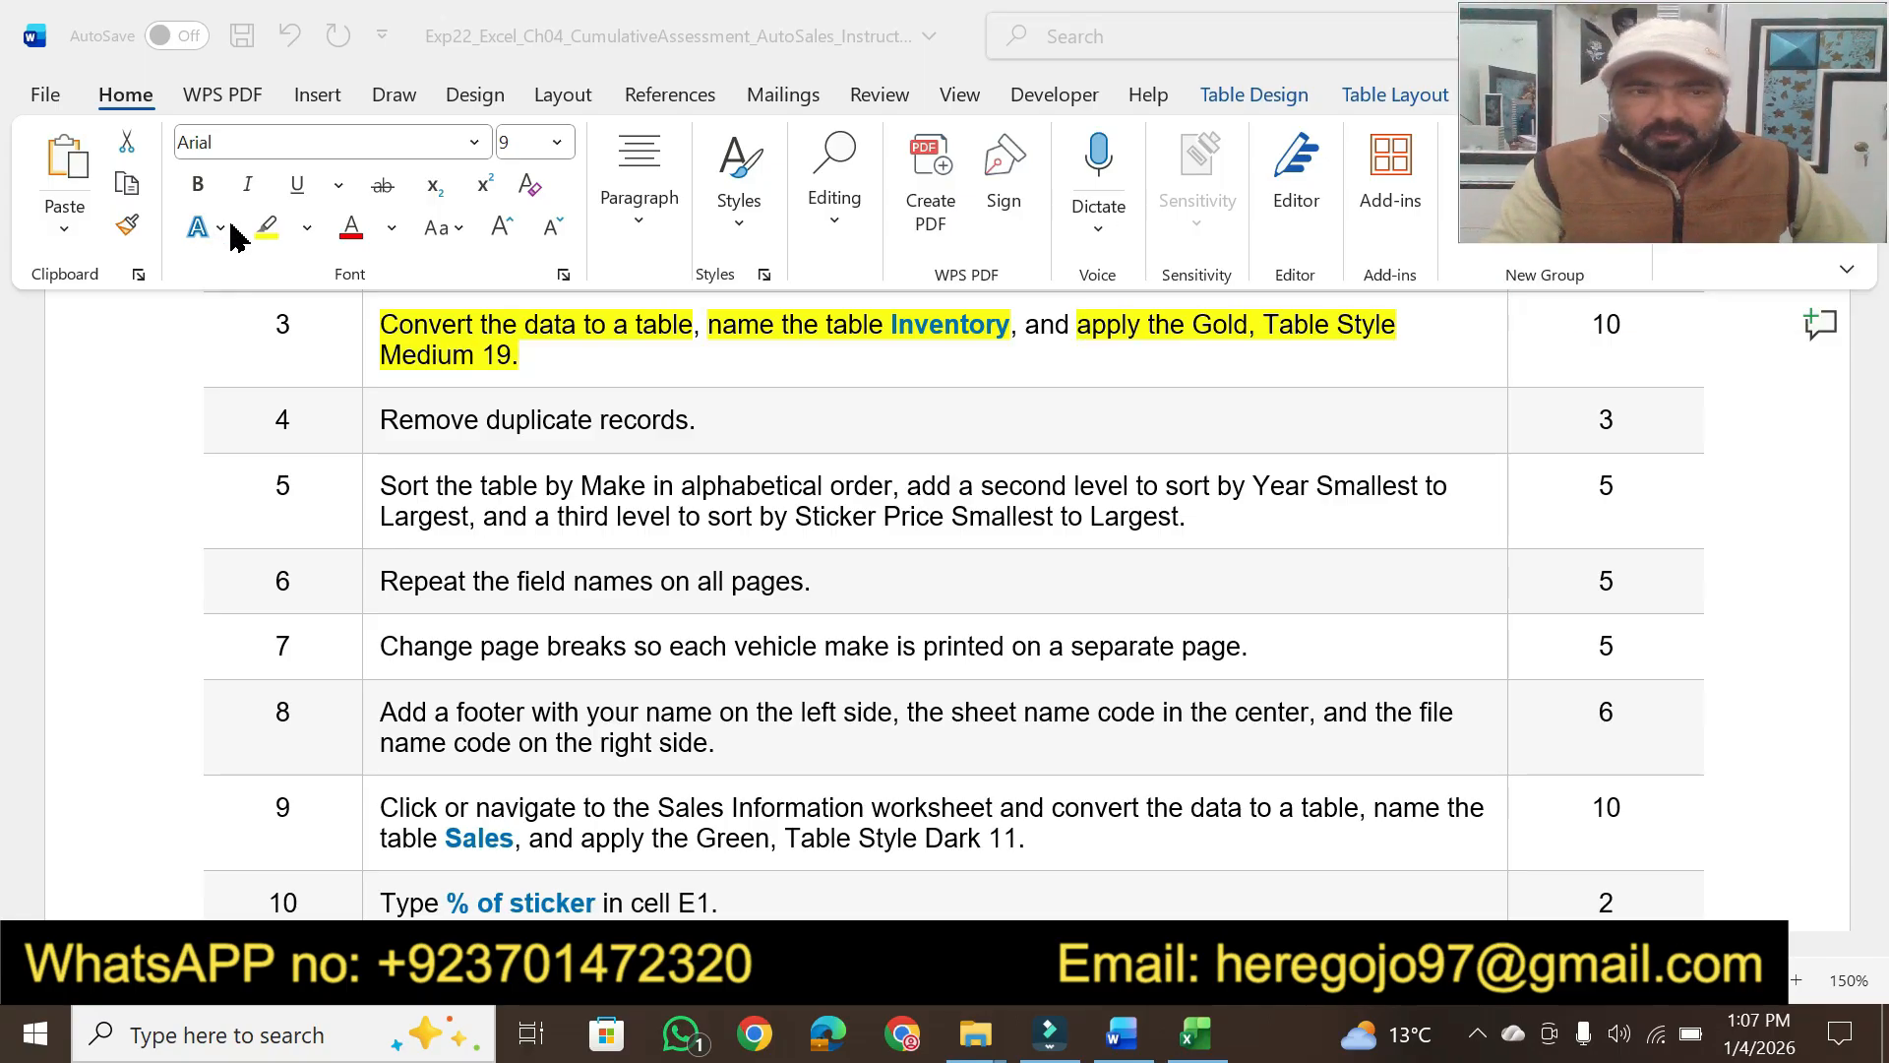
click(266, 227)
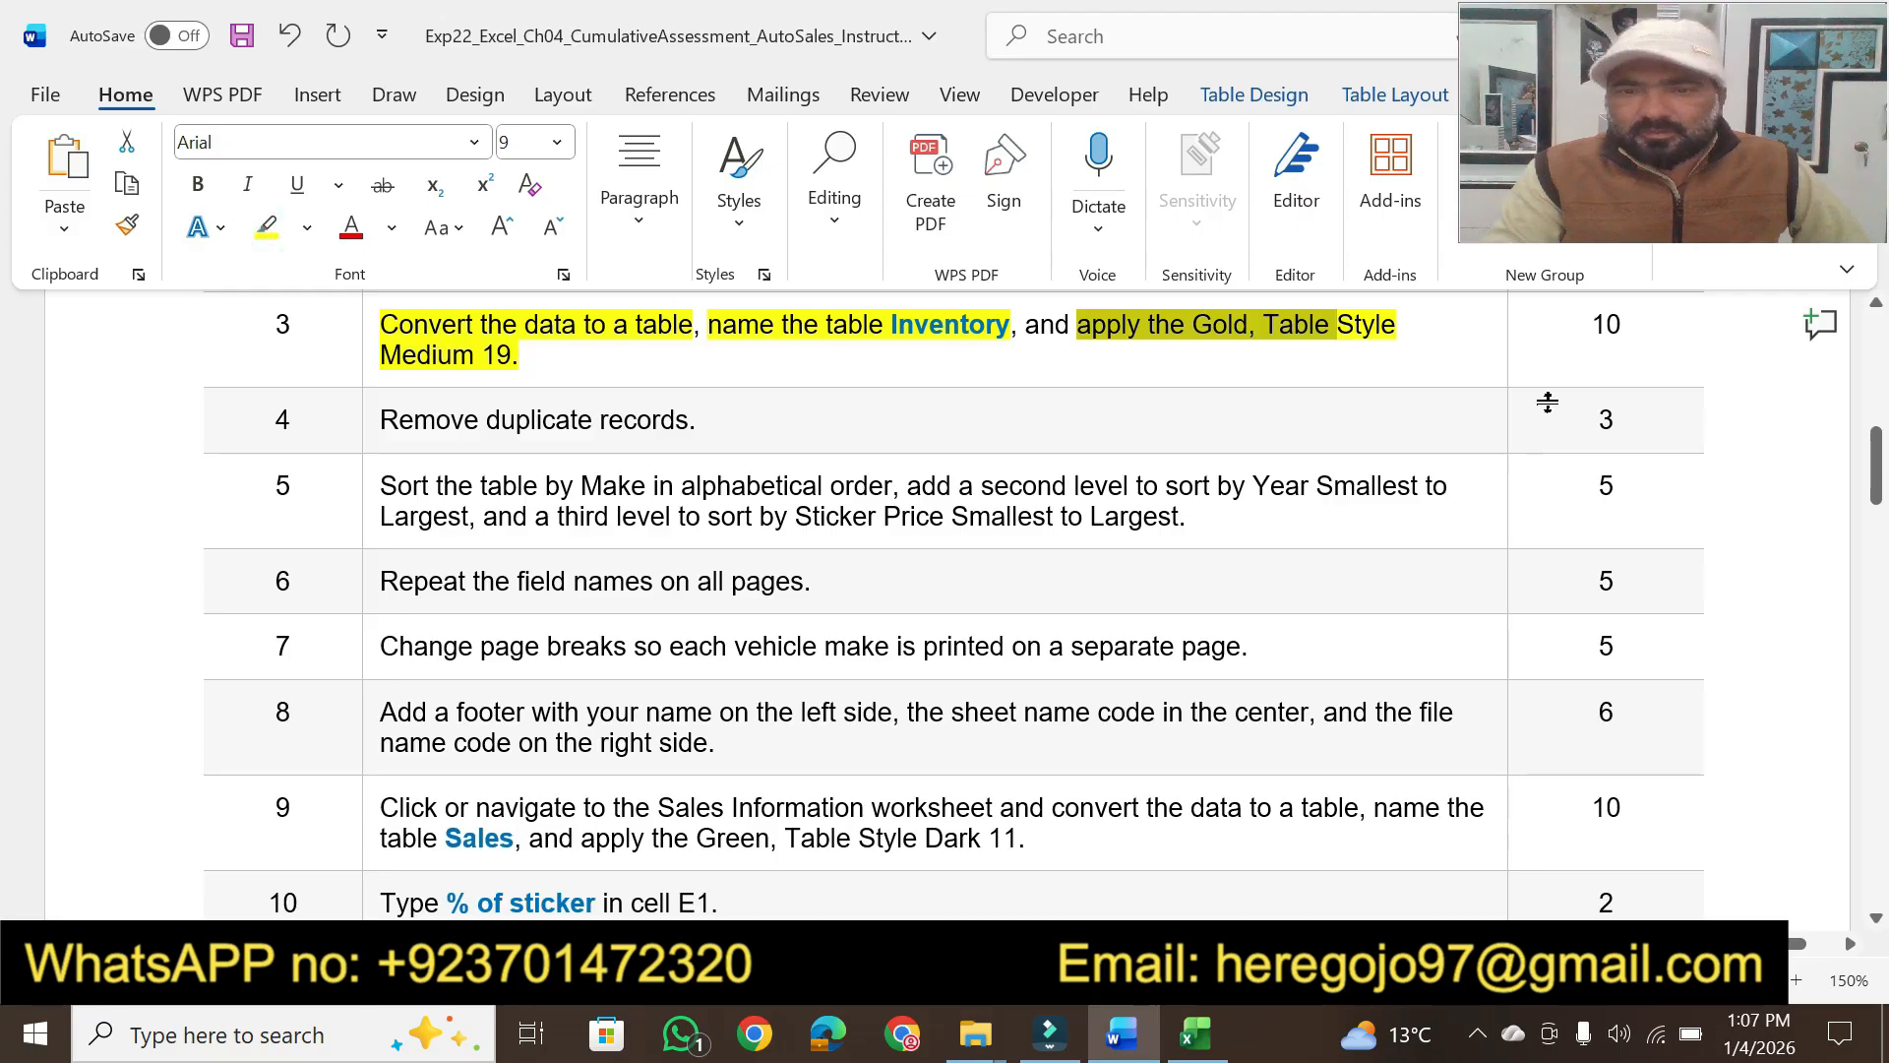
click(1606, 324)
click(268, 234)
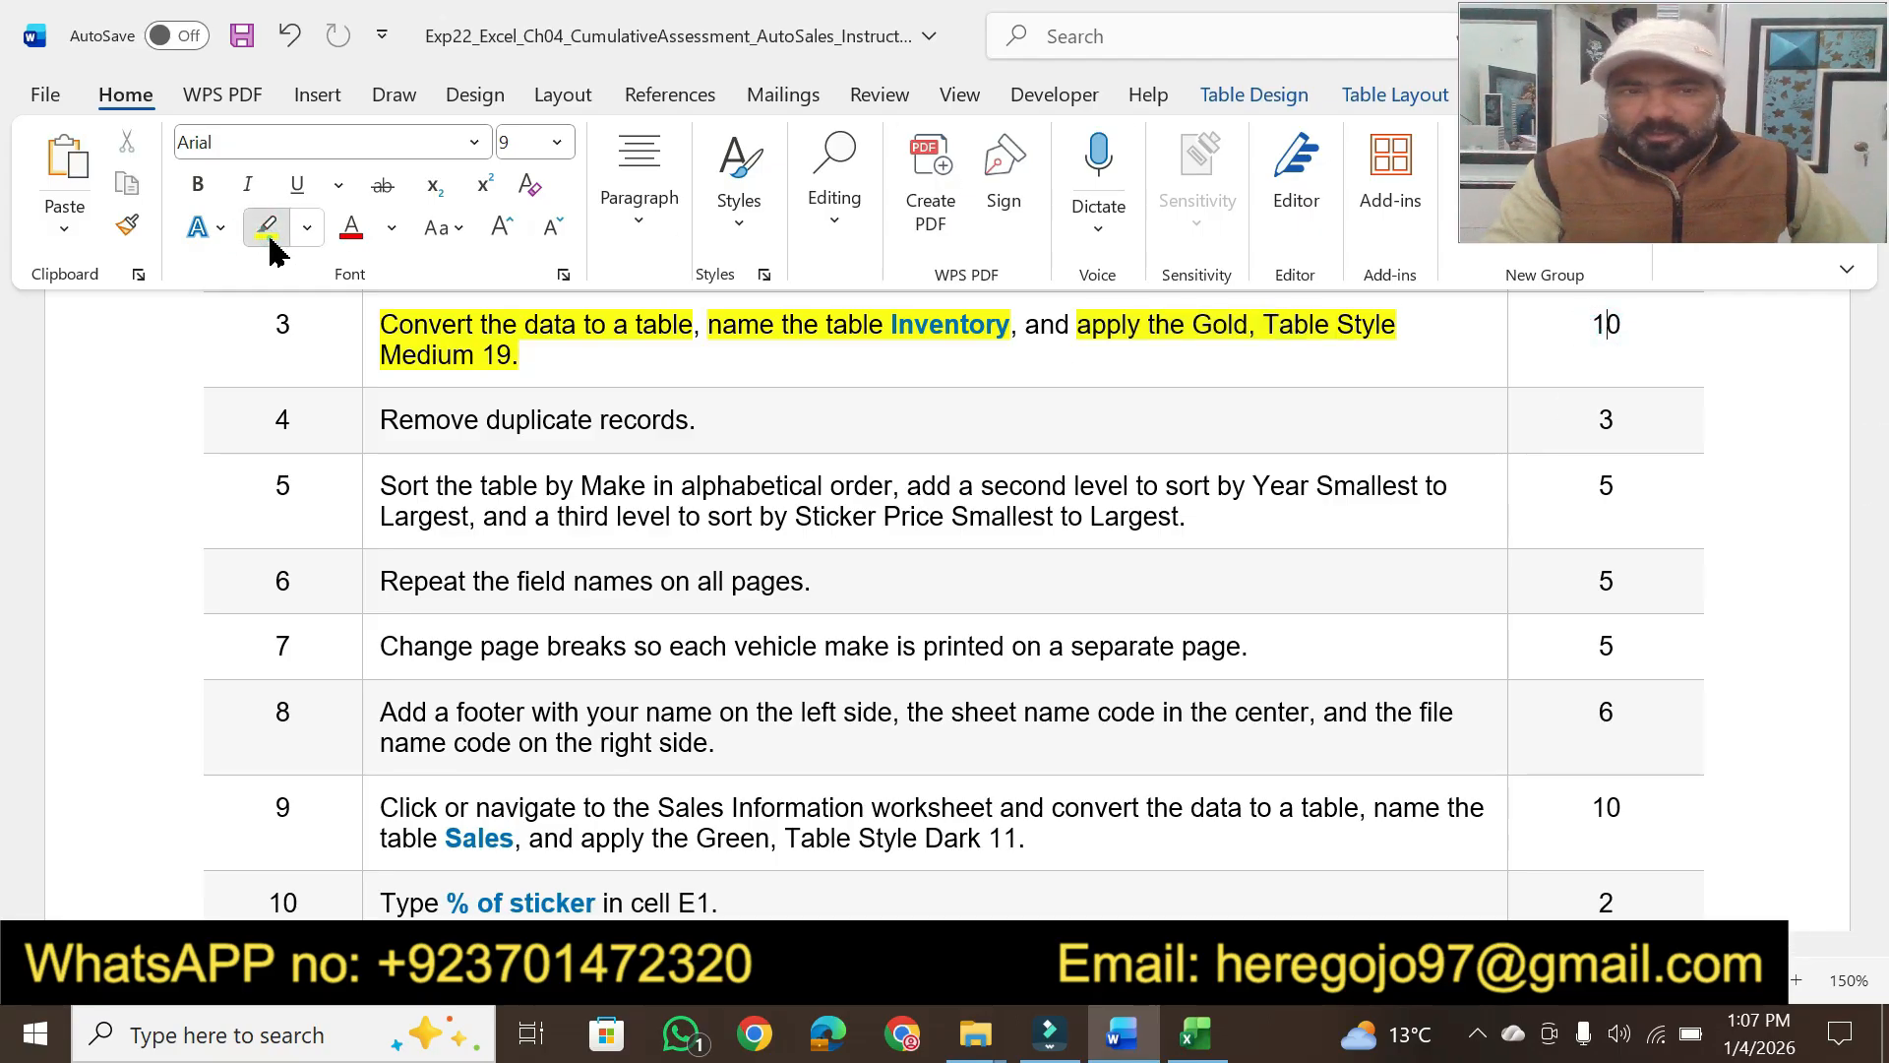
drag(1587, 326, 1623, 325)
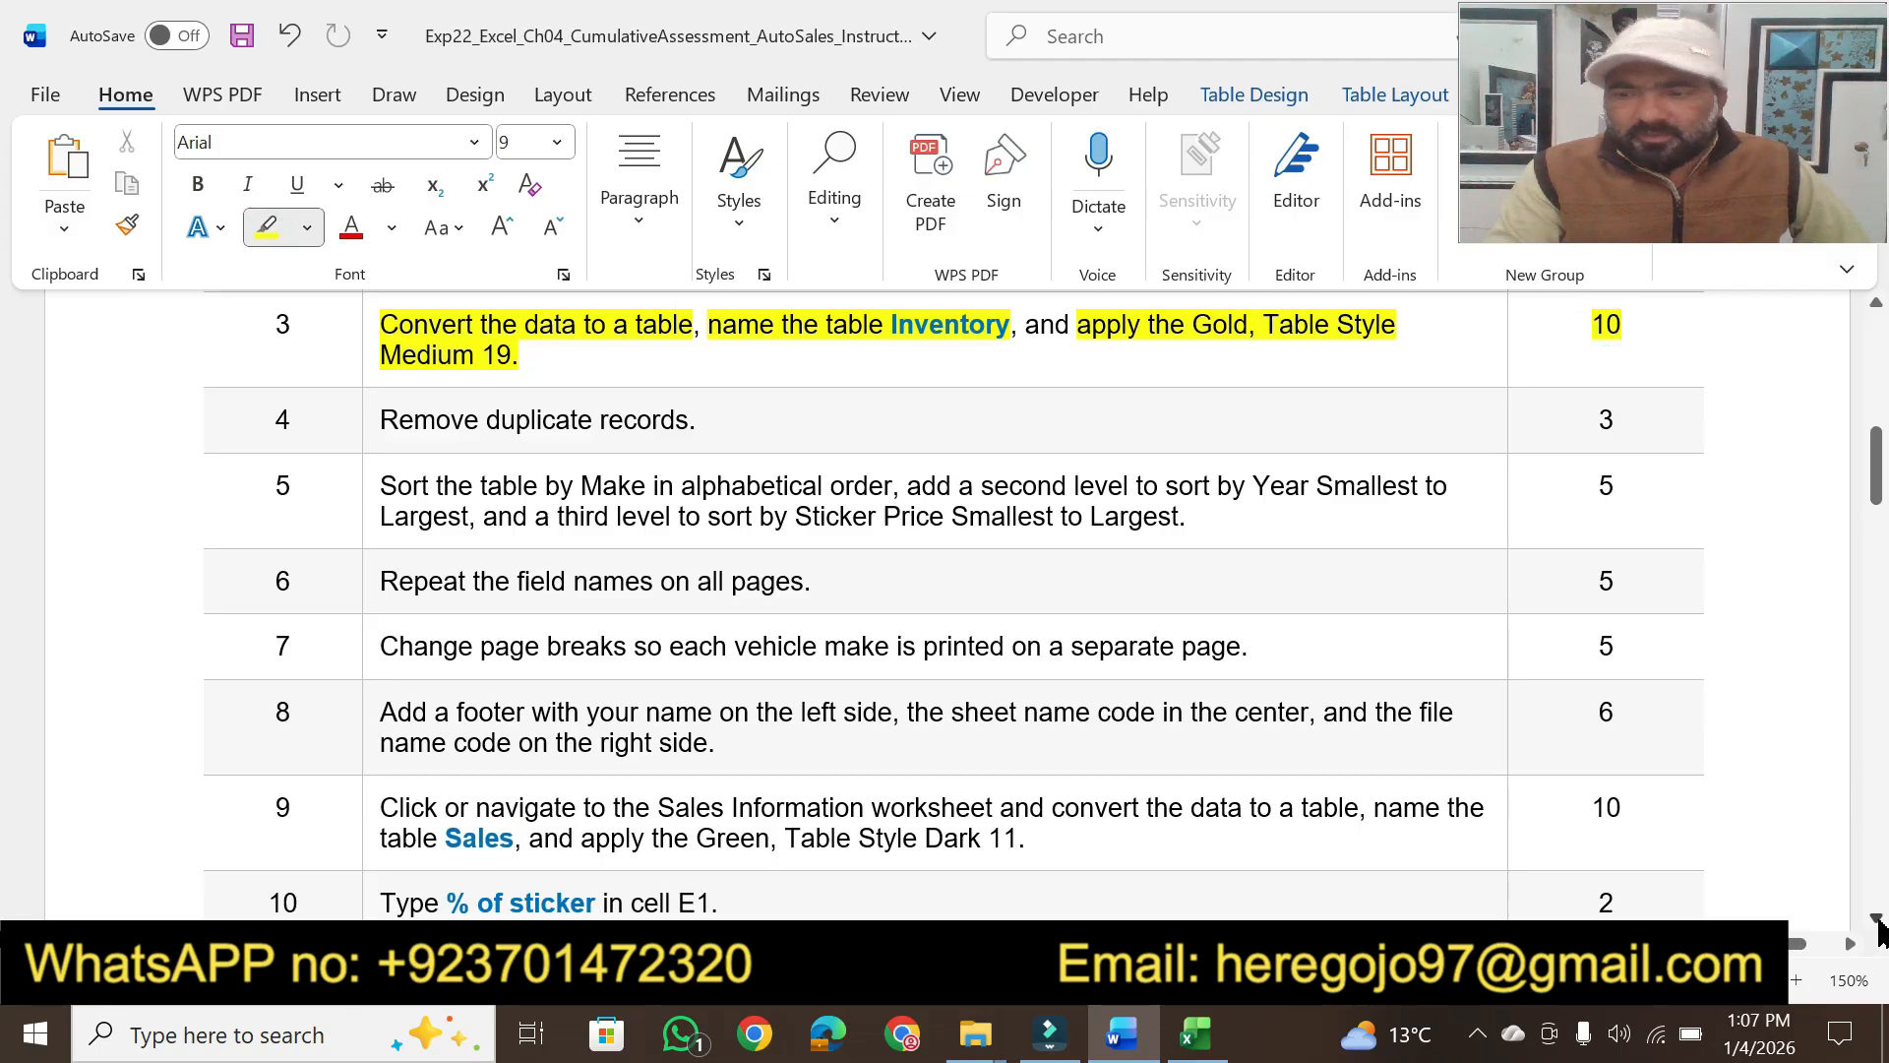
click(1876, 917)
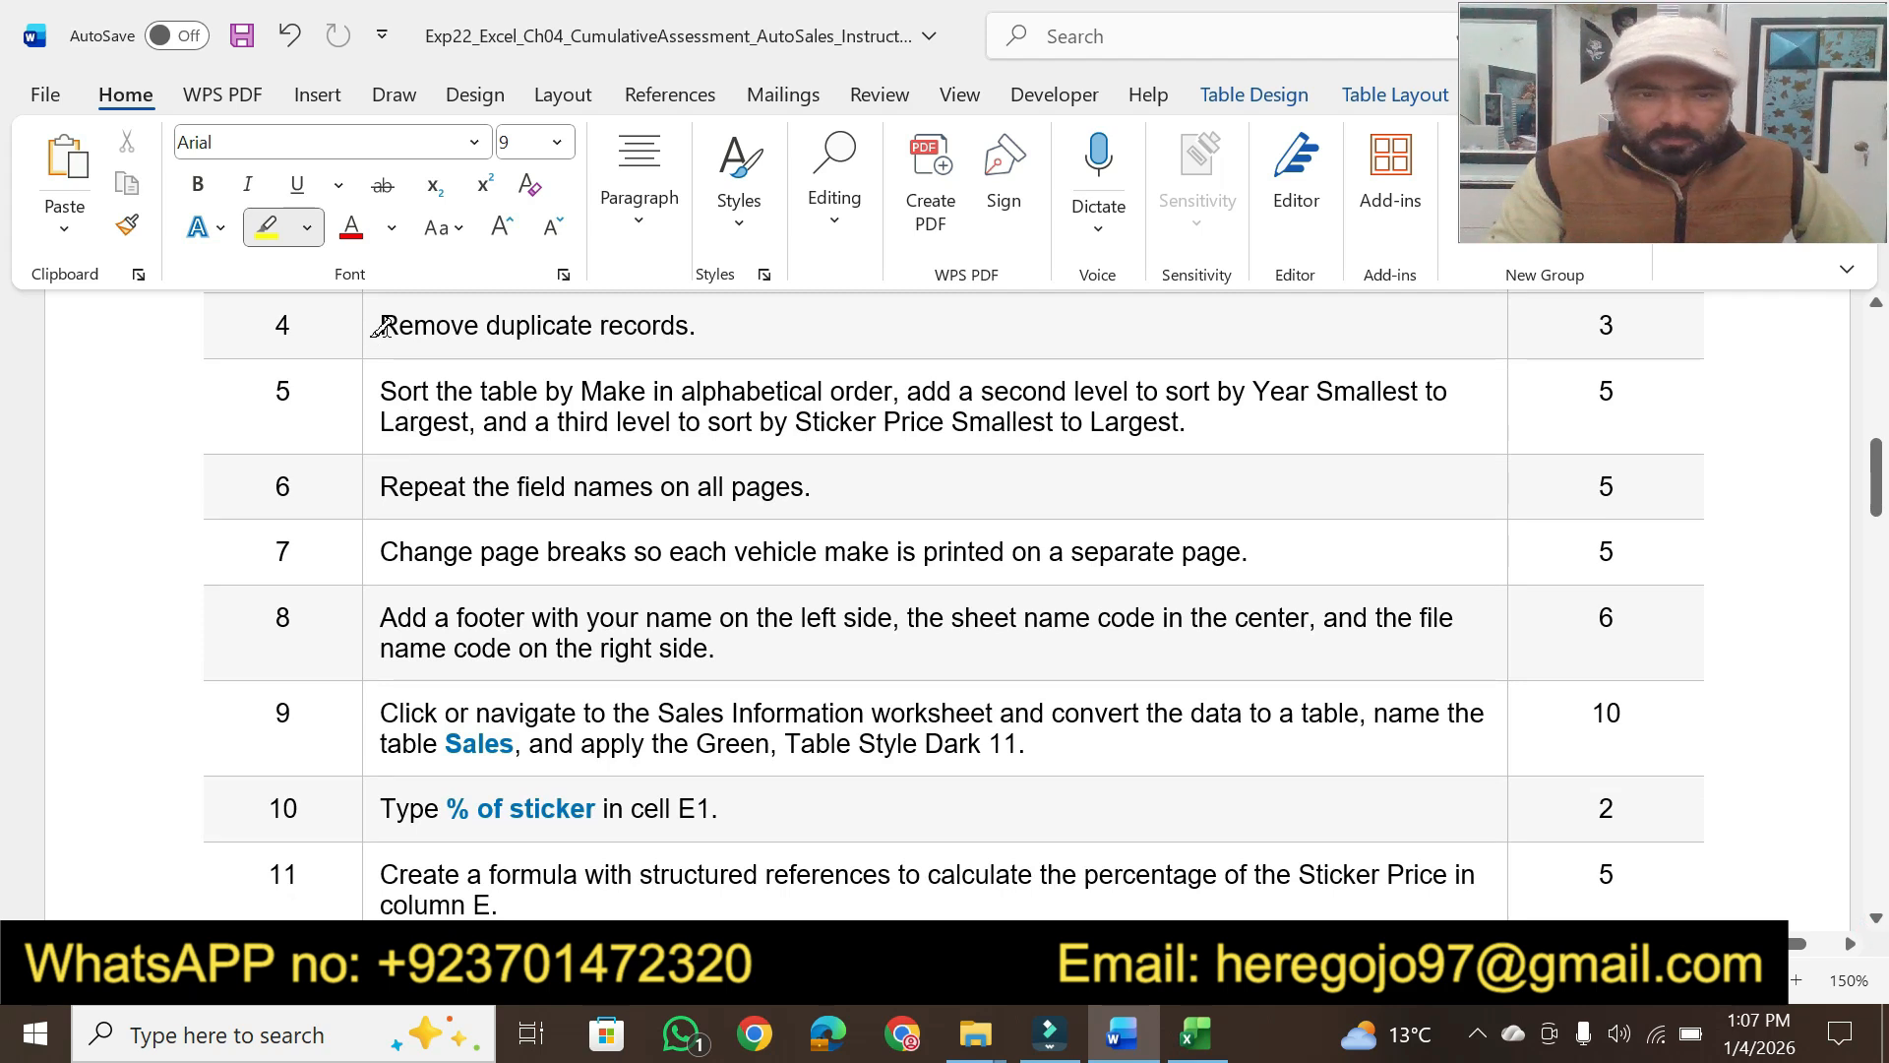
drag(383, 326, 752, 325)
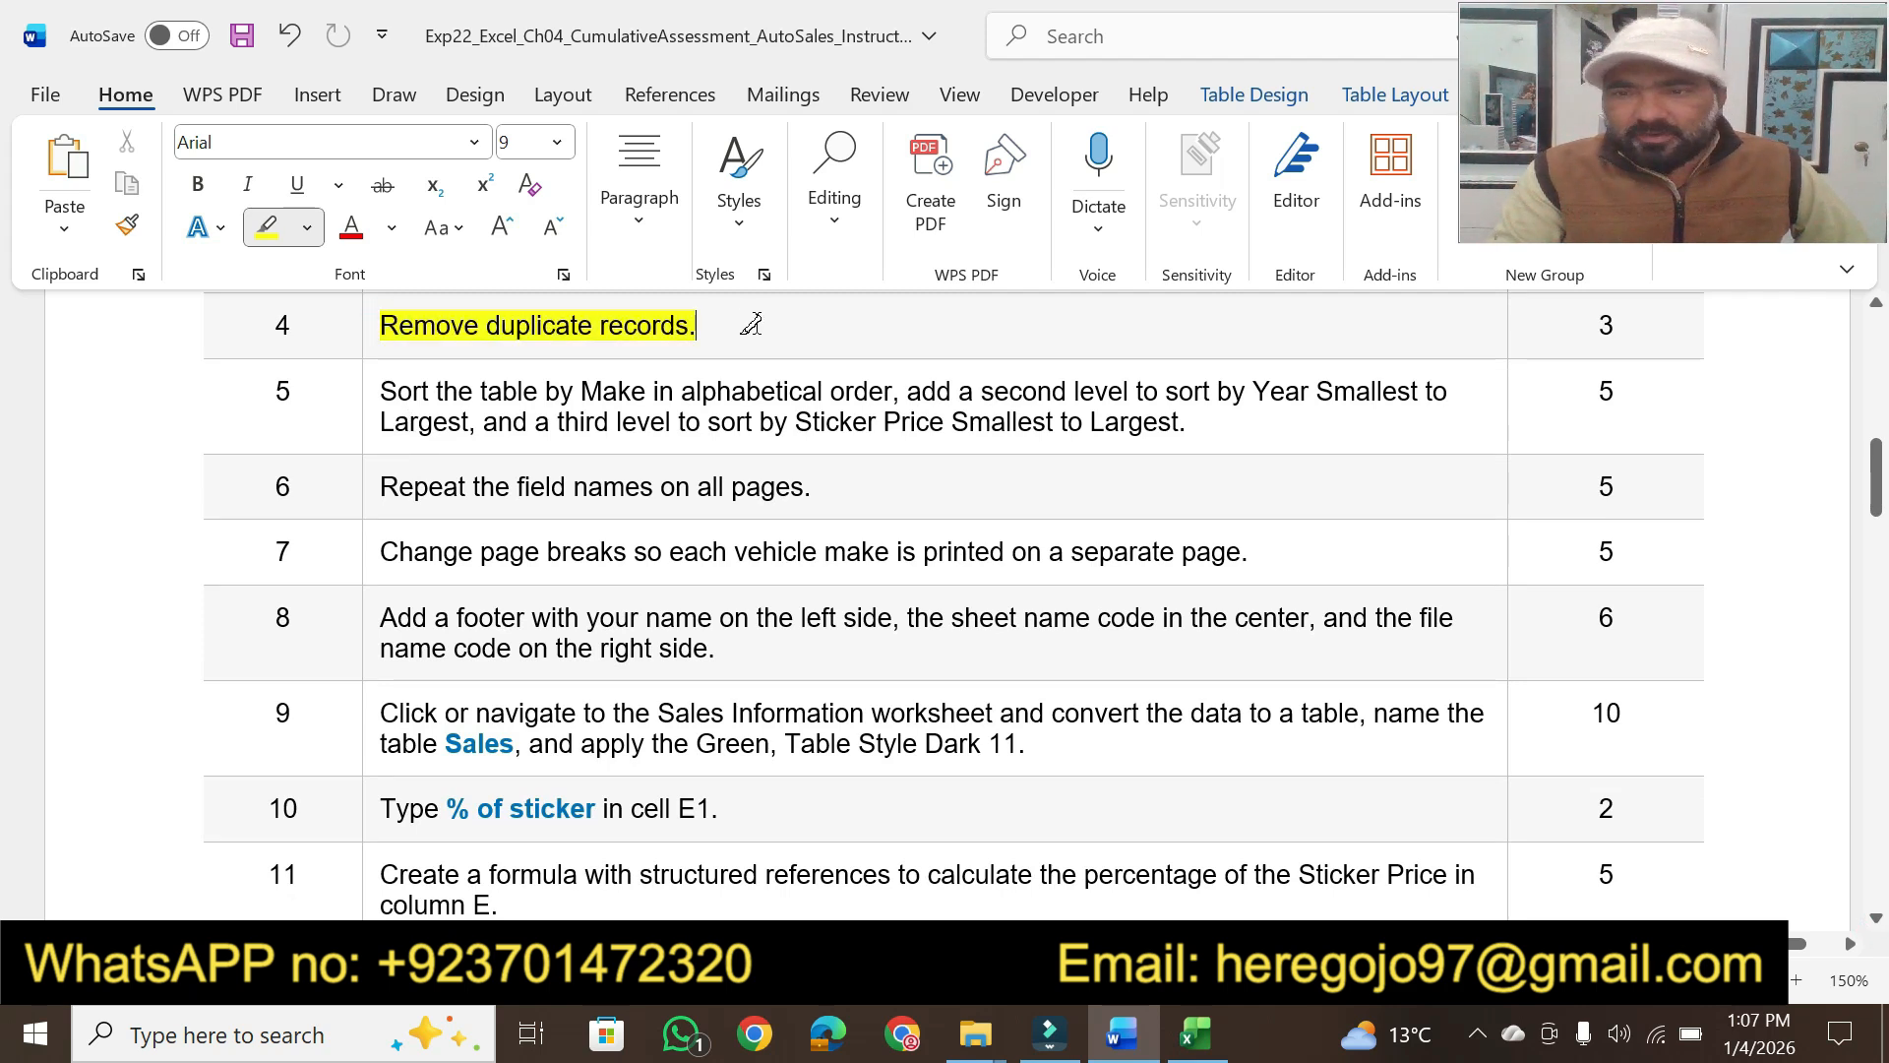
In the Excel workbook, remove duplicate records from the Inventory table, comparing all columns and treating the first row as headers
click(1195, 1033)
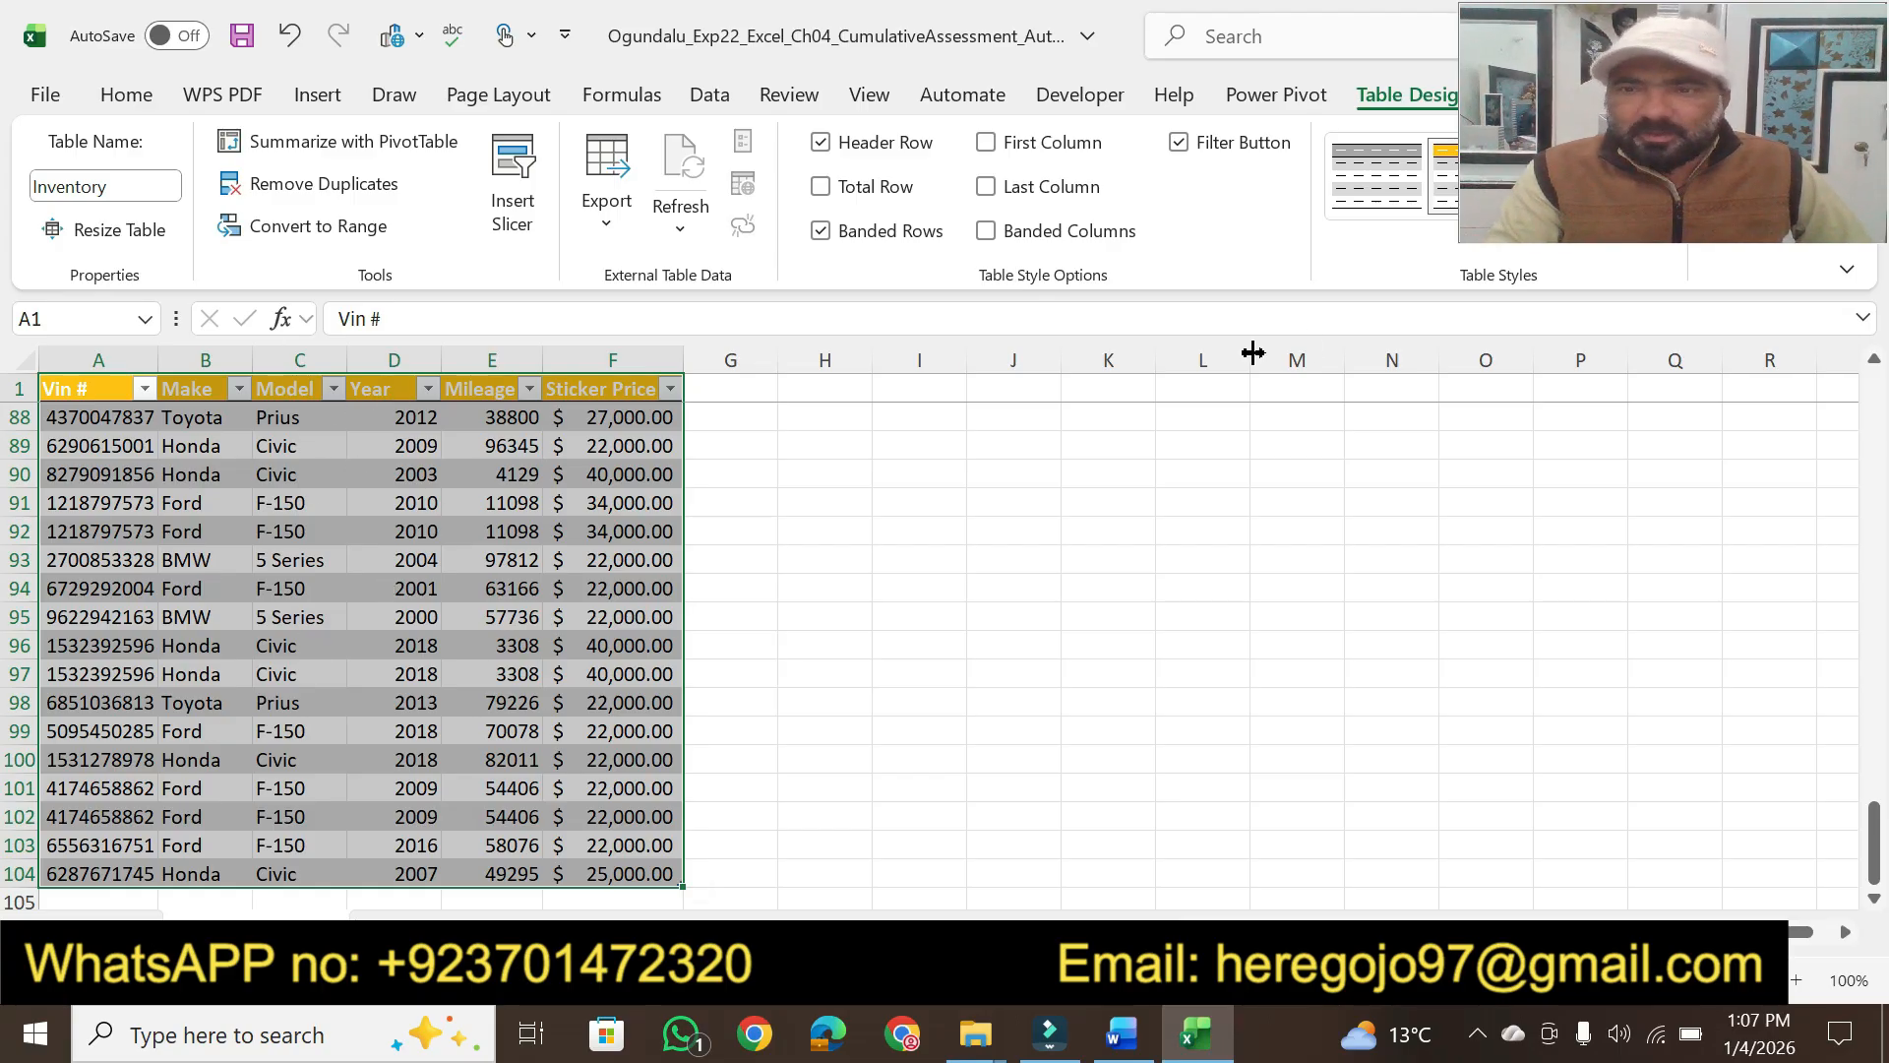
click(300, 202)
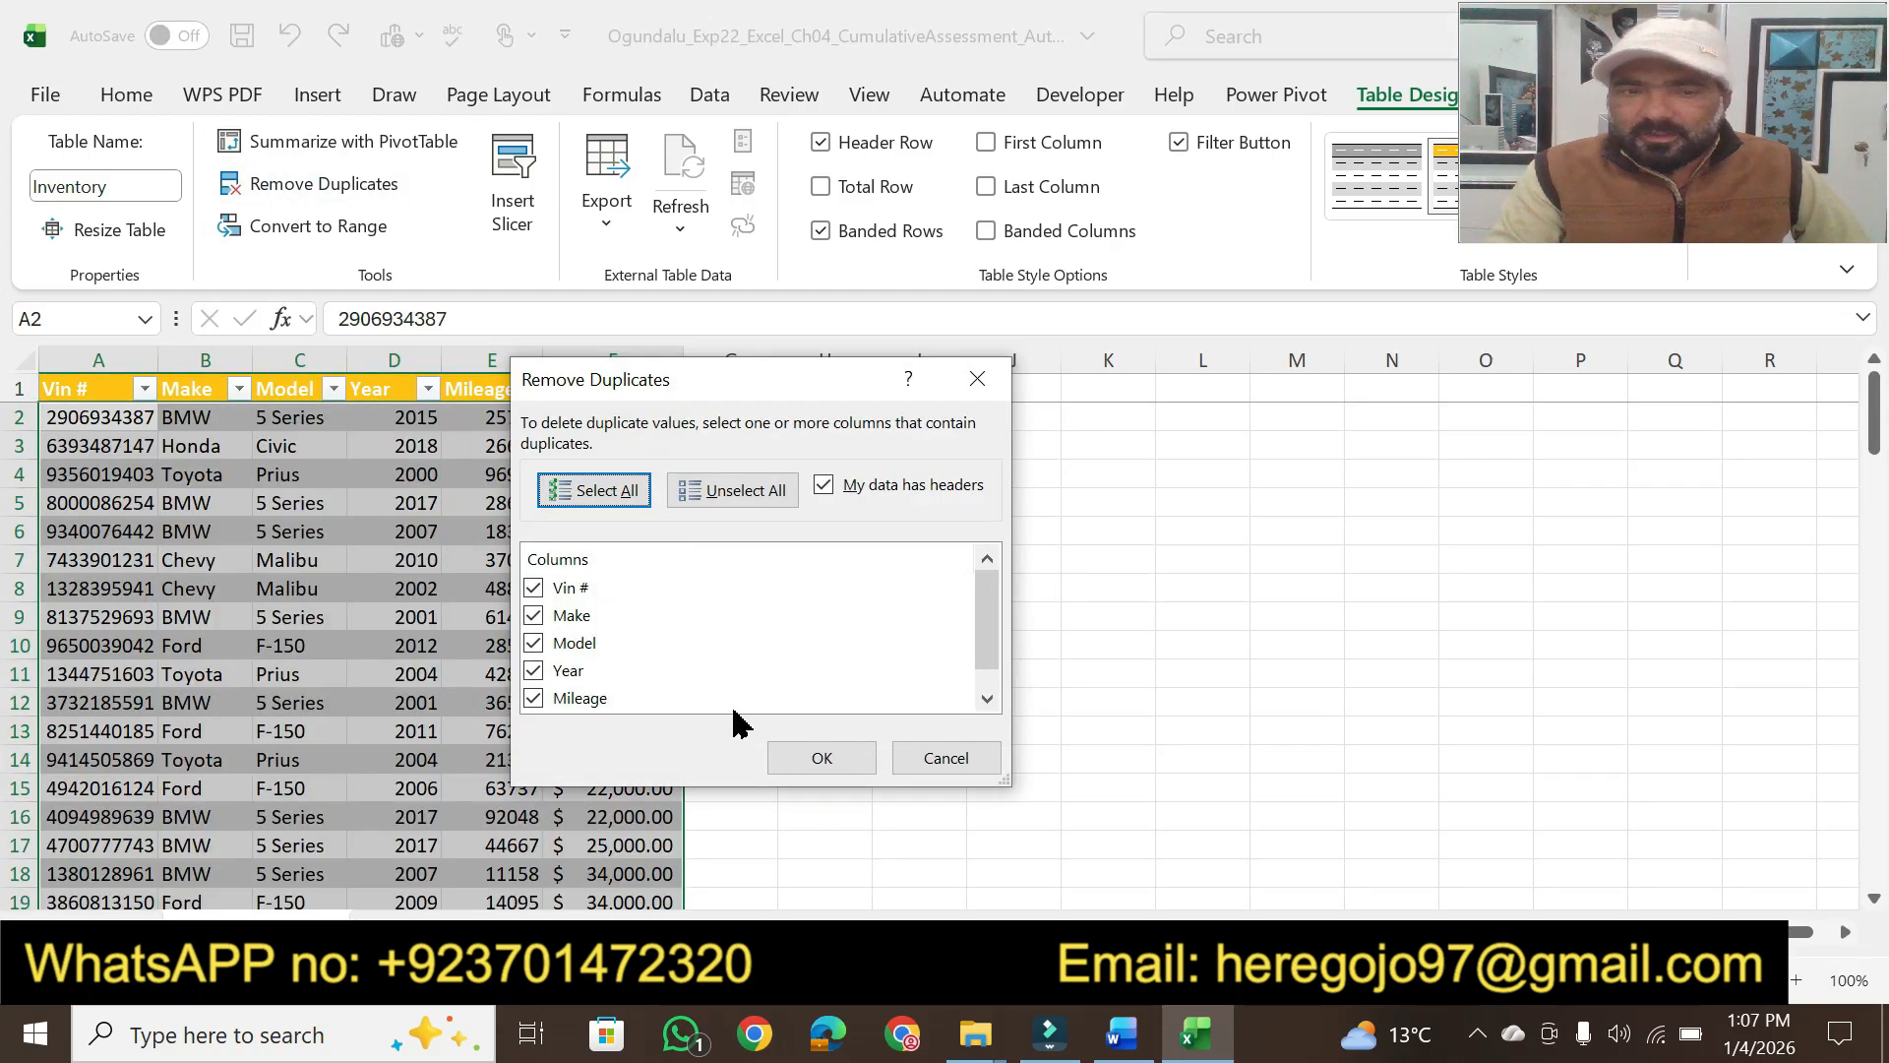
click(794, 762)
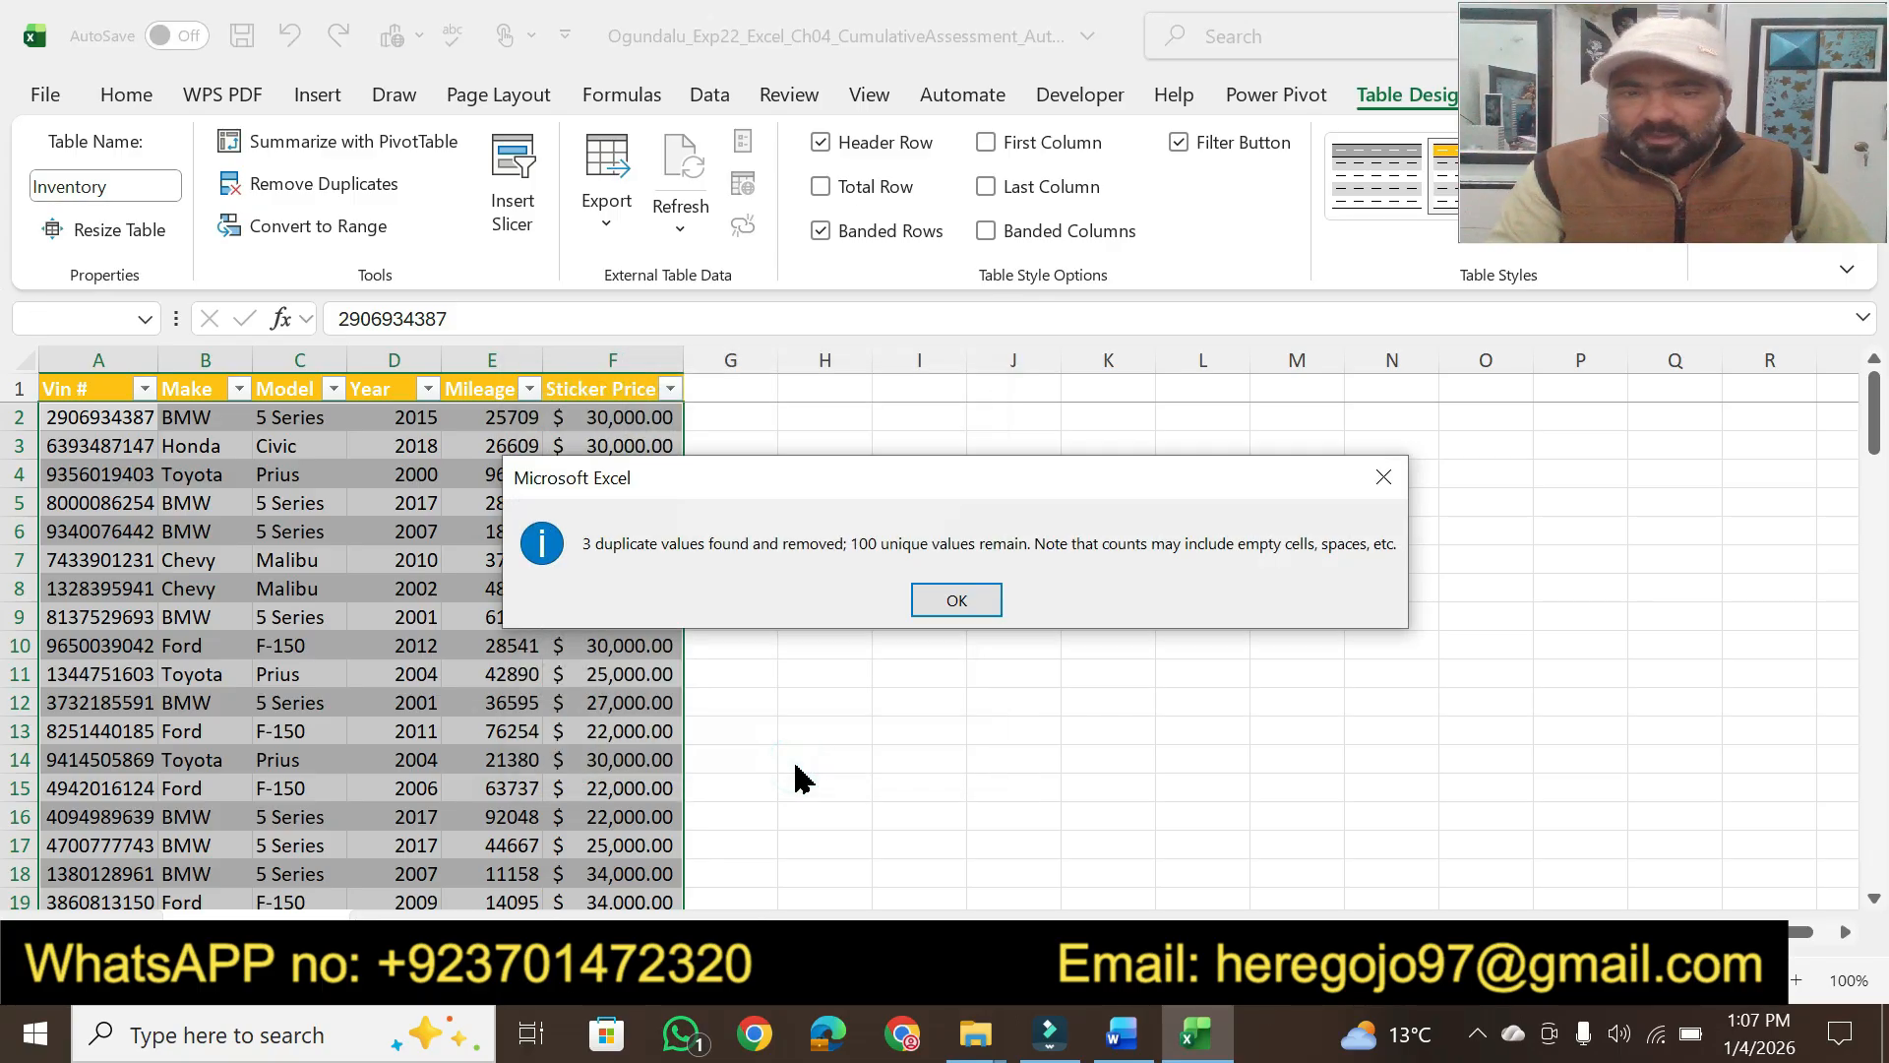
click(956, 602)
In the Word instructions, highlight step 4's points value and step 5's phrases on sorting by Make, Year and Sticker Price
click(1122, 1043)
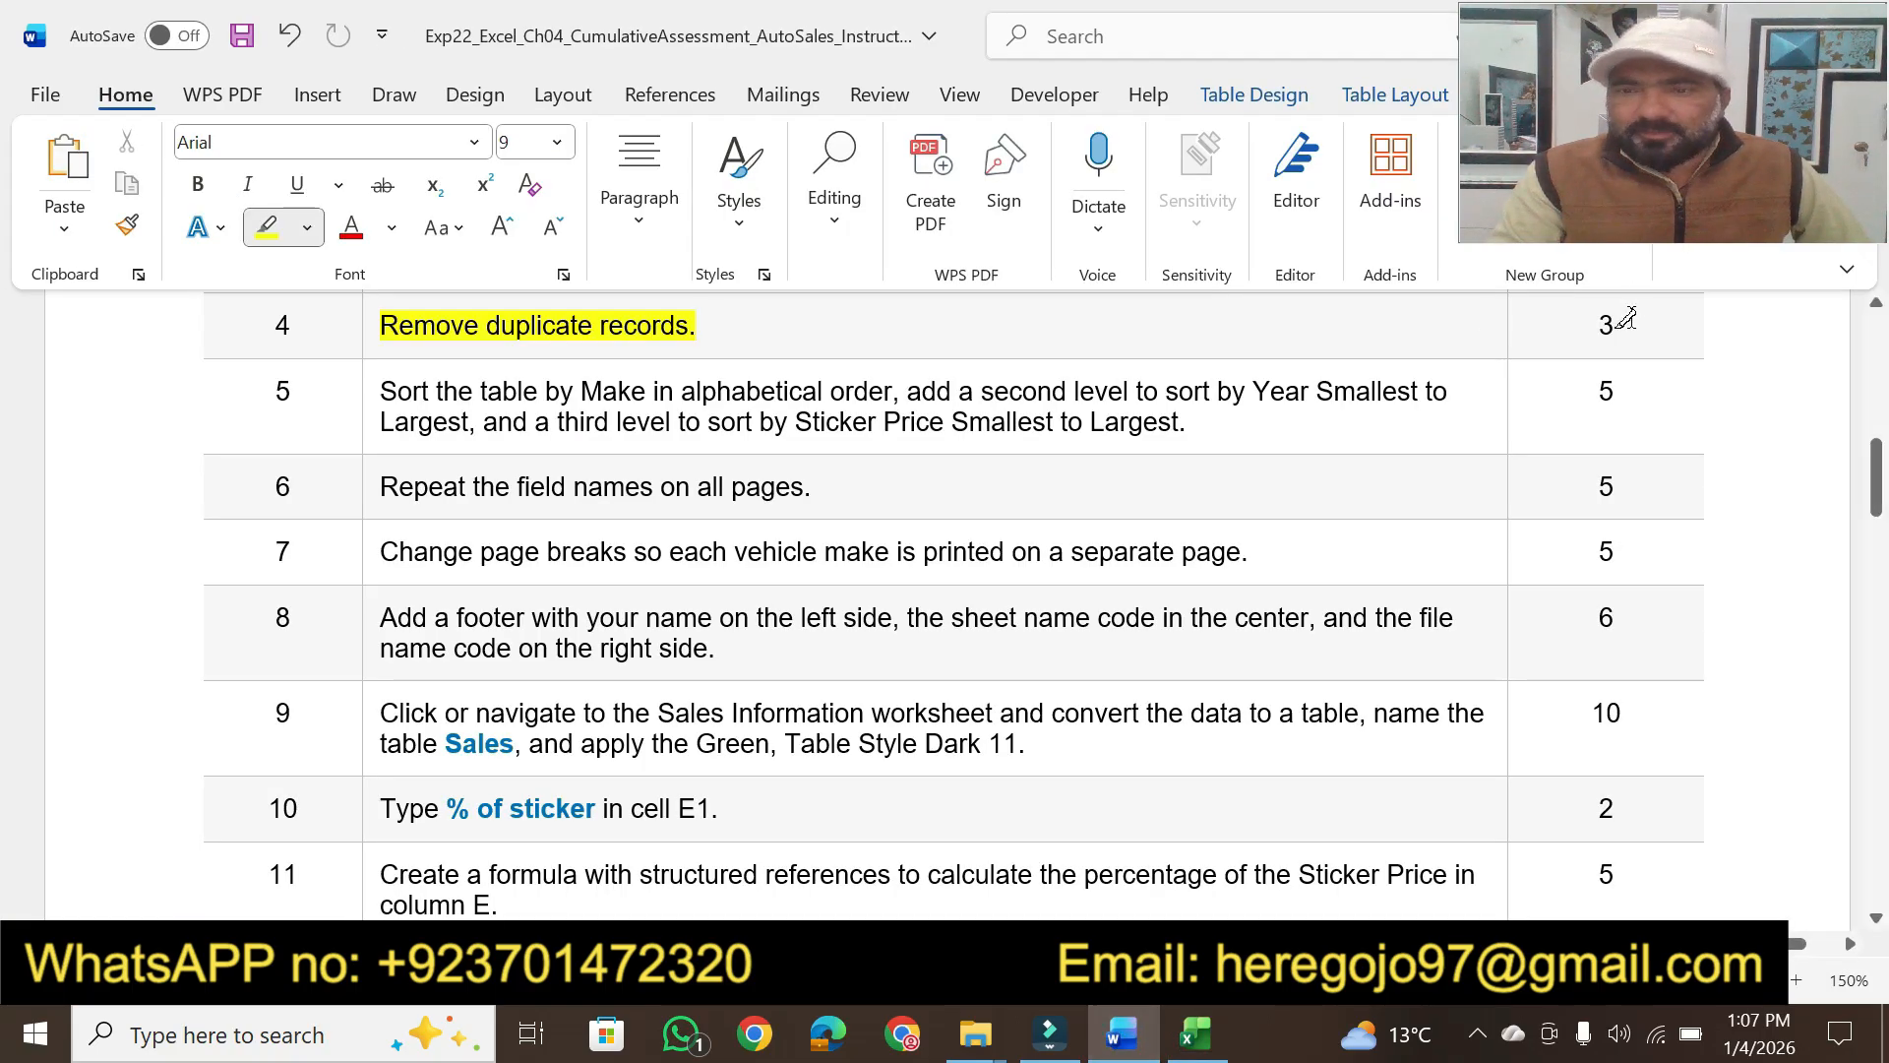
drag(1618, 324, 1586, 330)
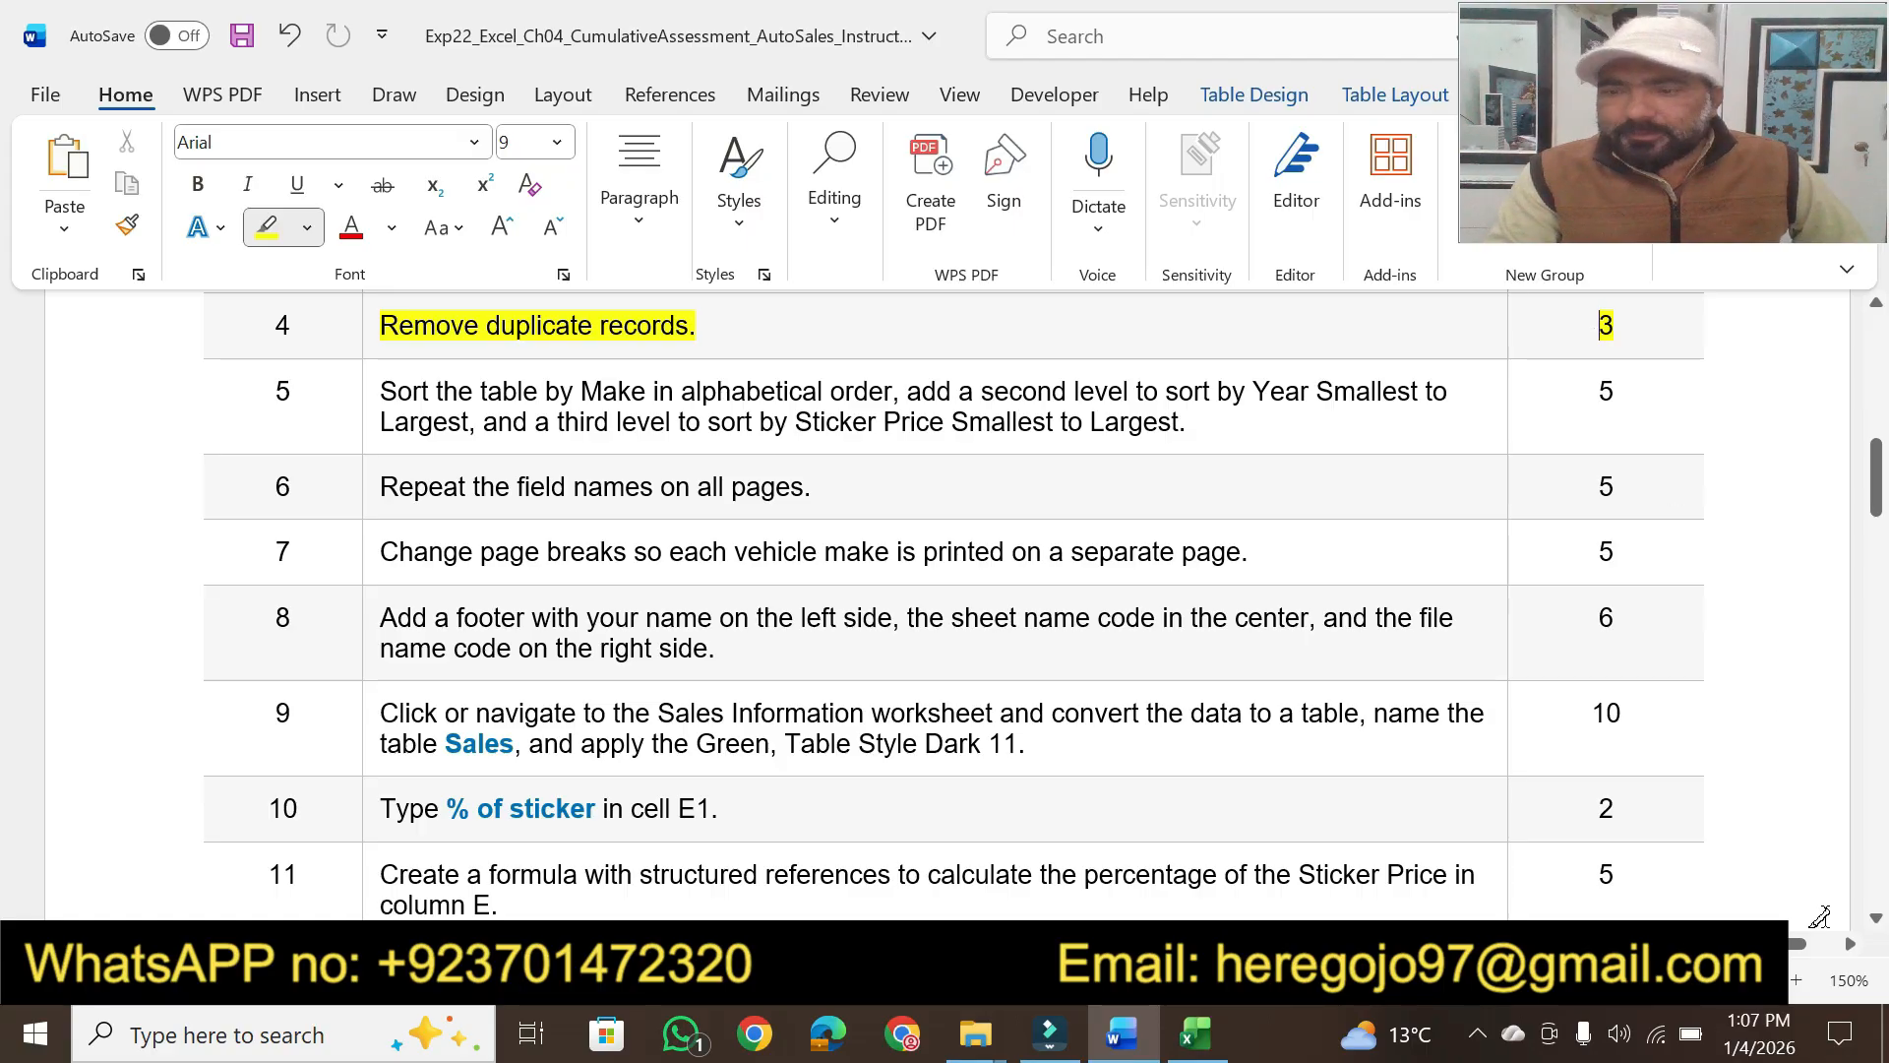
click(1876, 918)
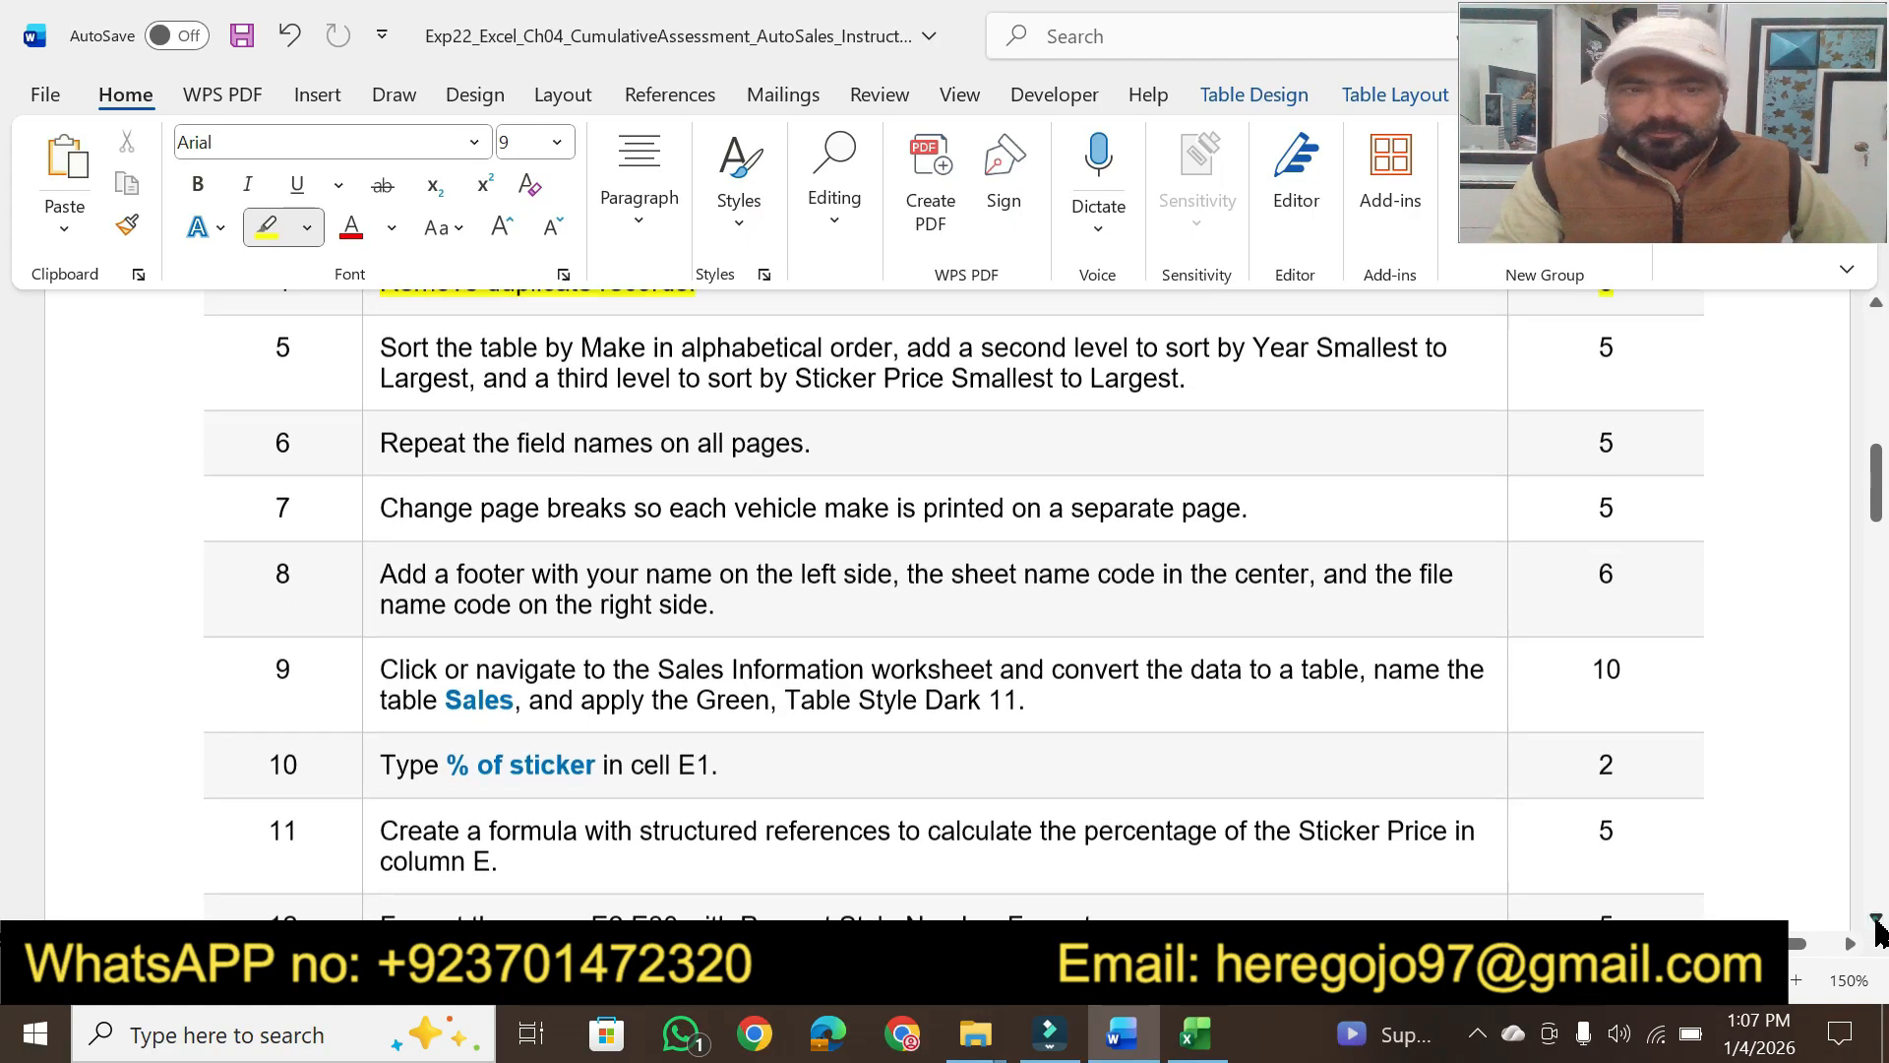
click(1876, 305)
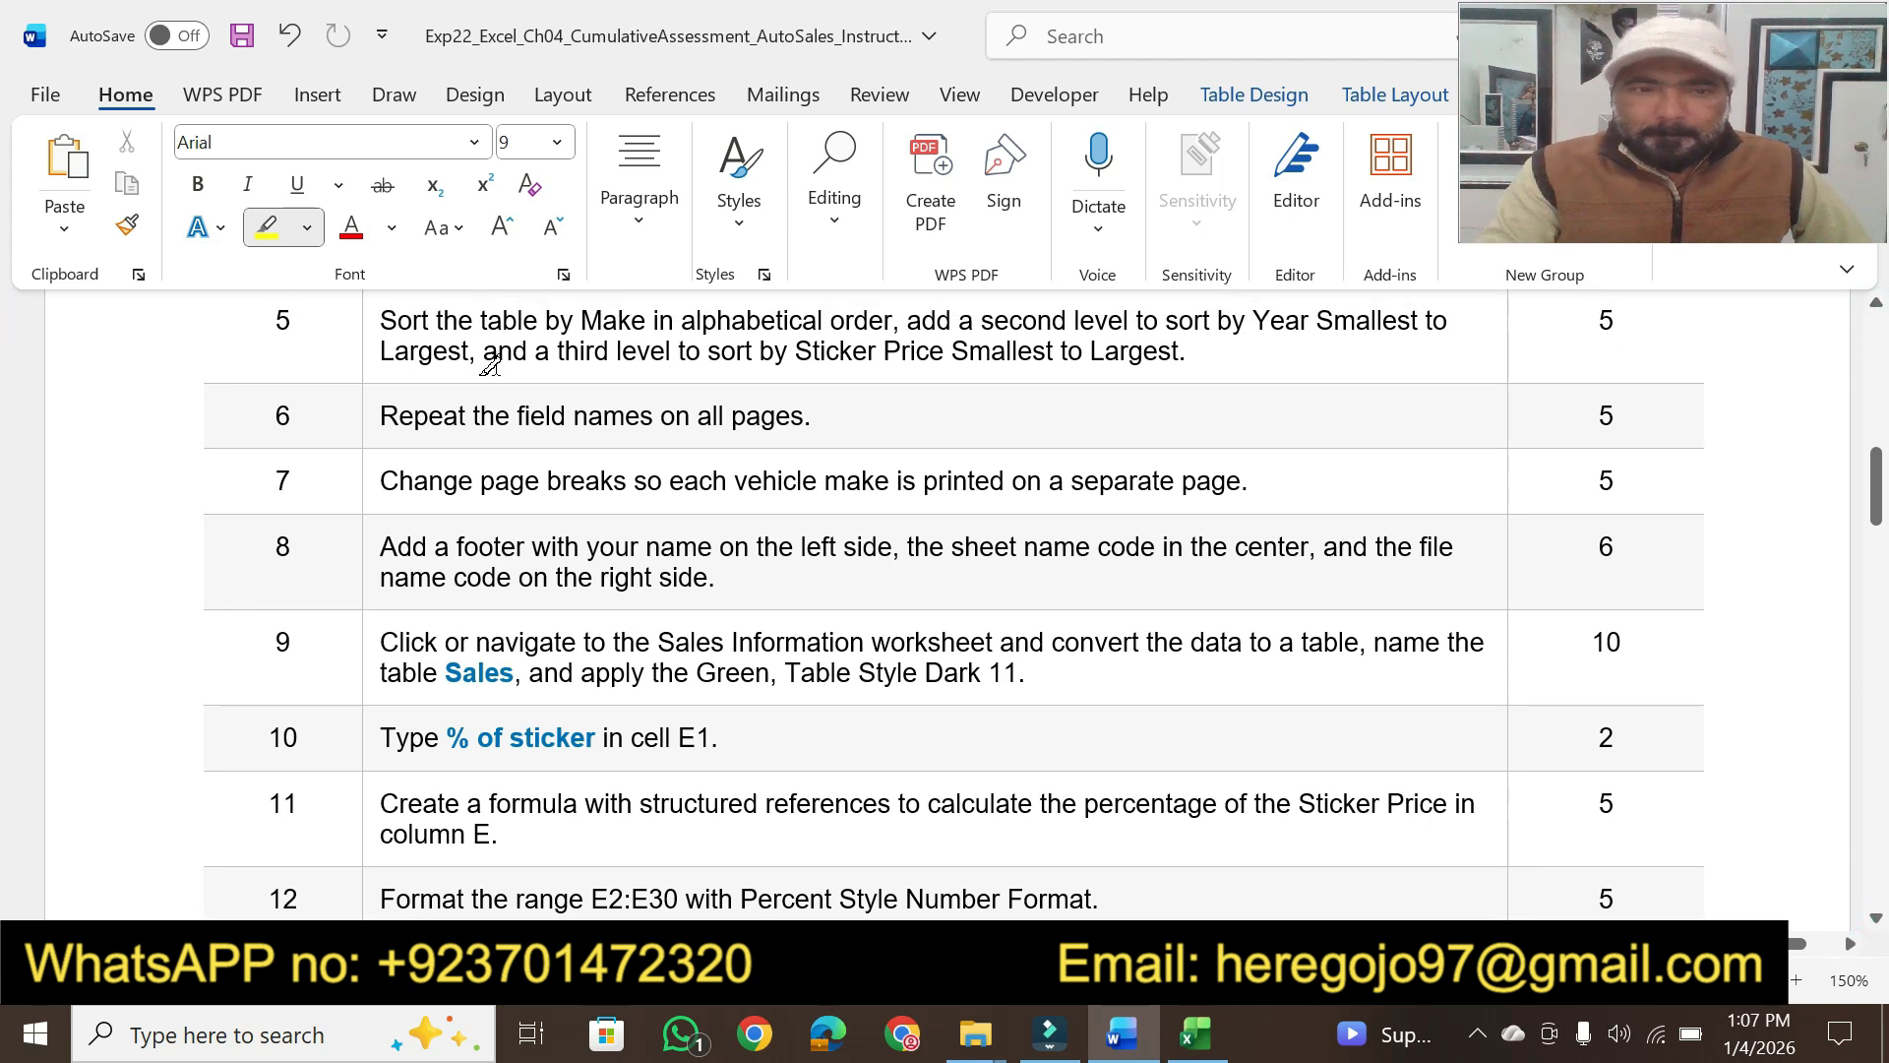
drag(380, 313, 1412, 319)
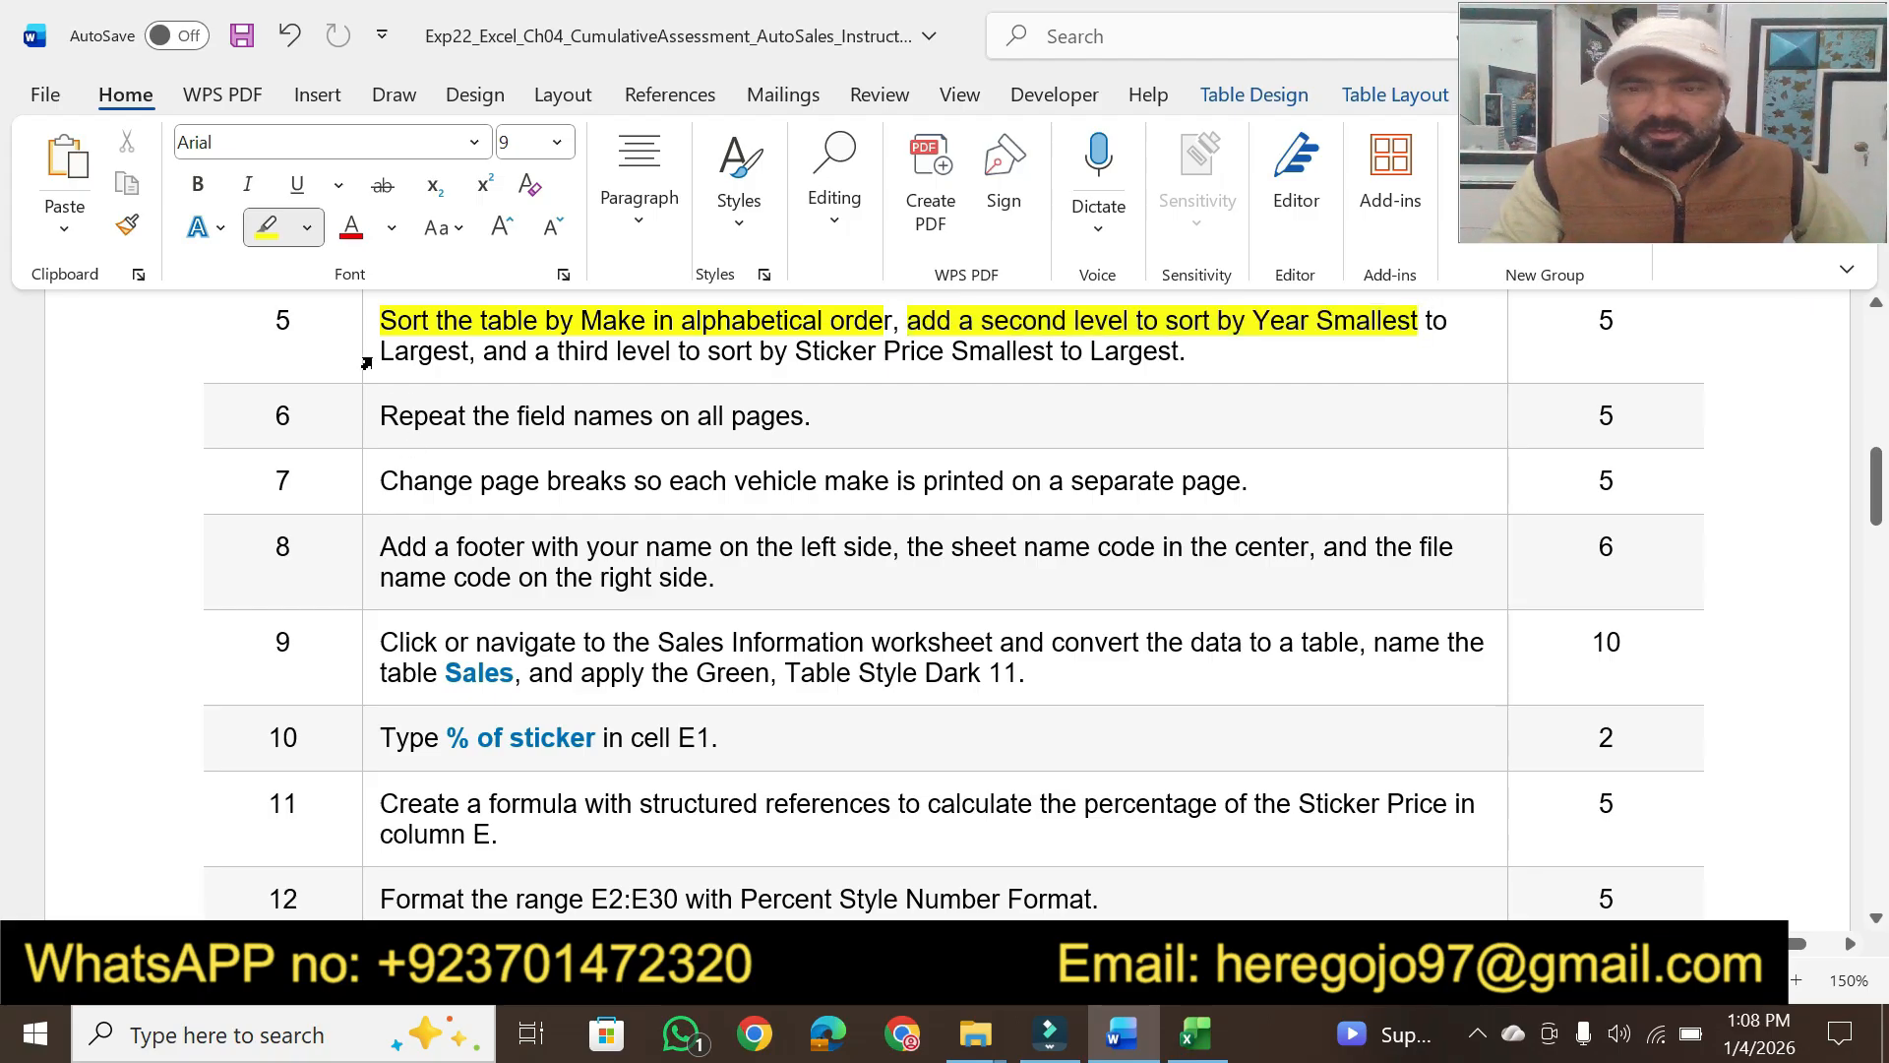
drag(382, 352, 1178, 339)
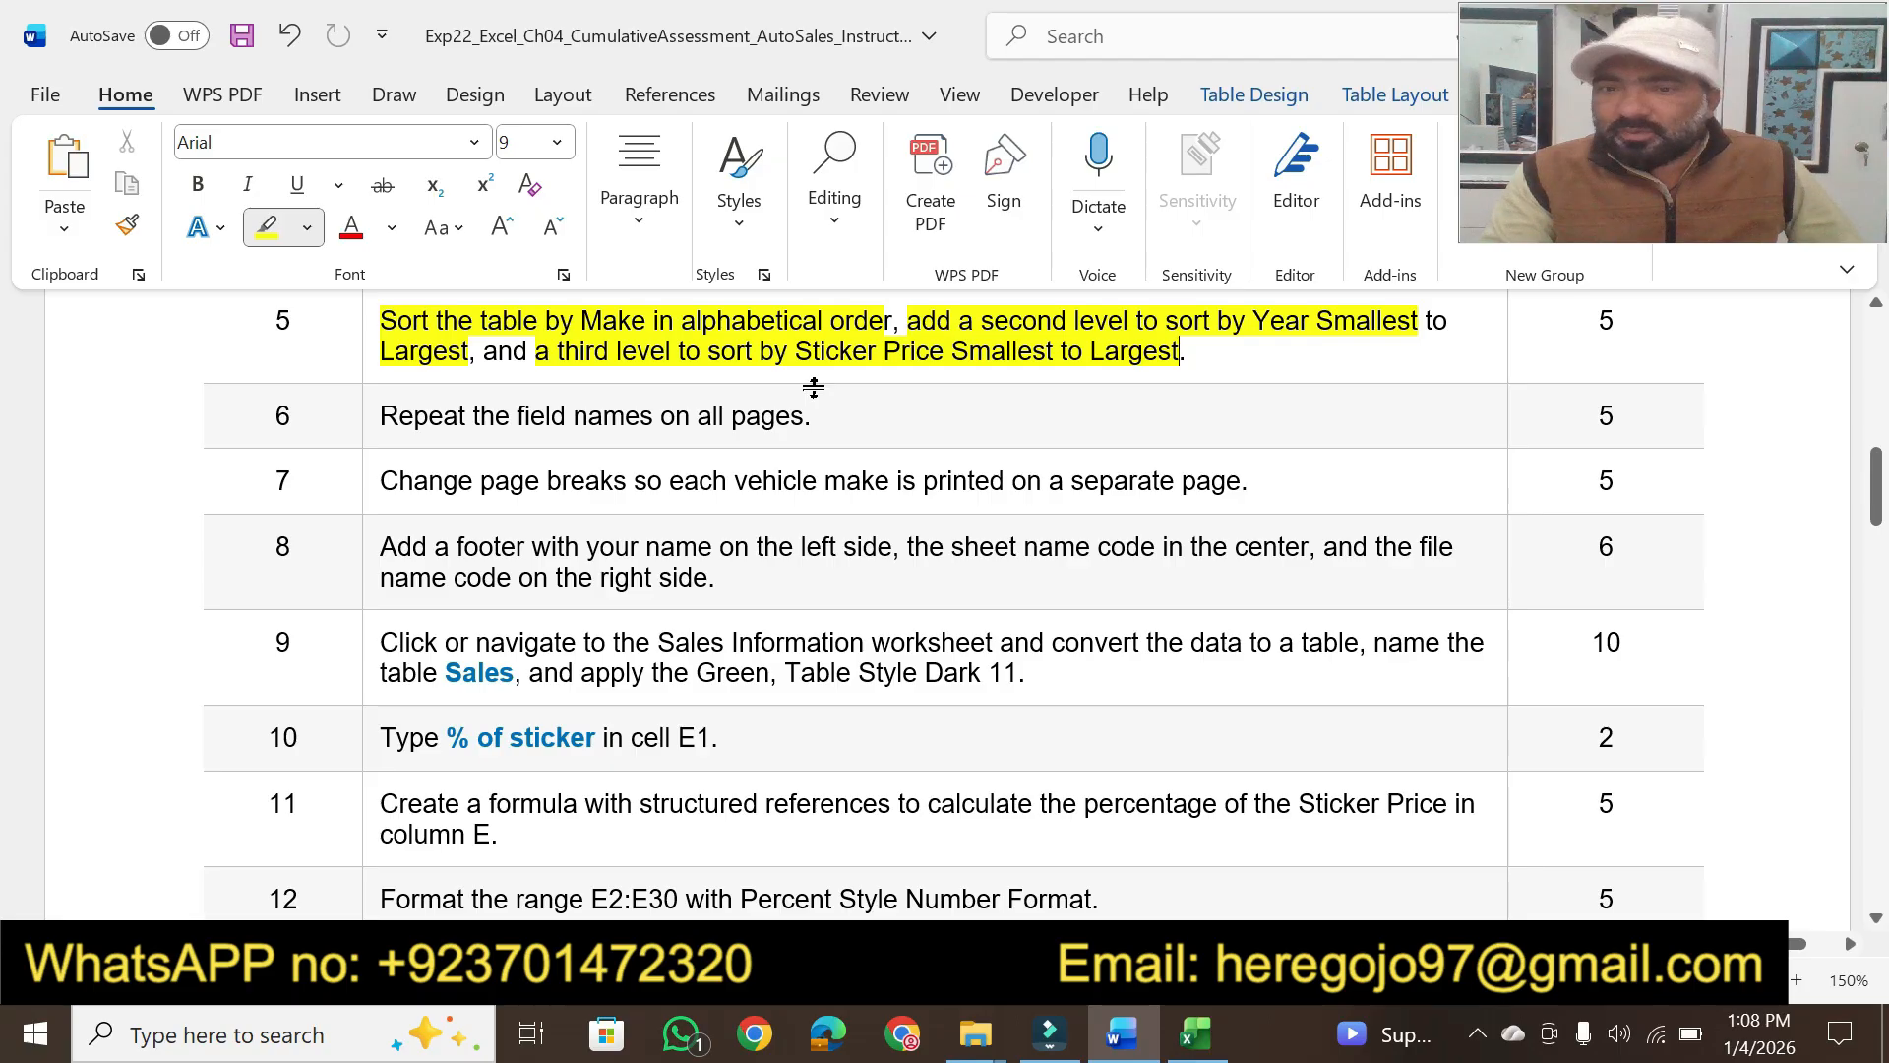
In the Excel workbook, start a custom sort of the Inventory table with Make as the first level, ordered A to Z
click(1195, 1033)
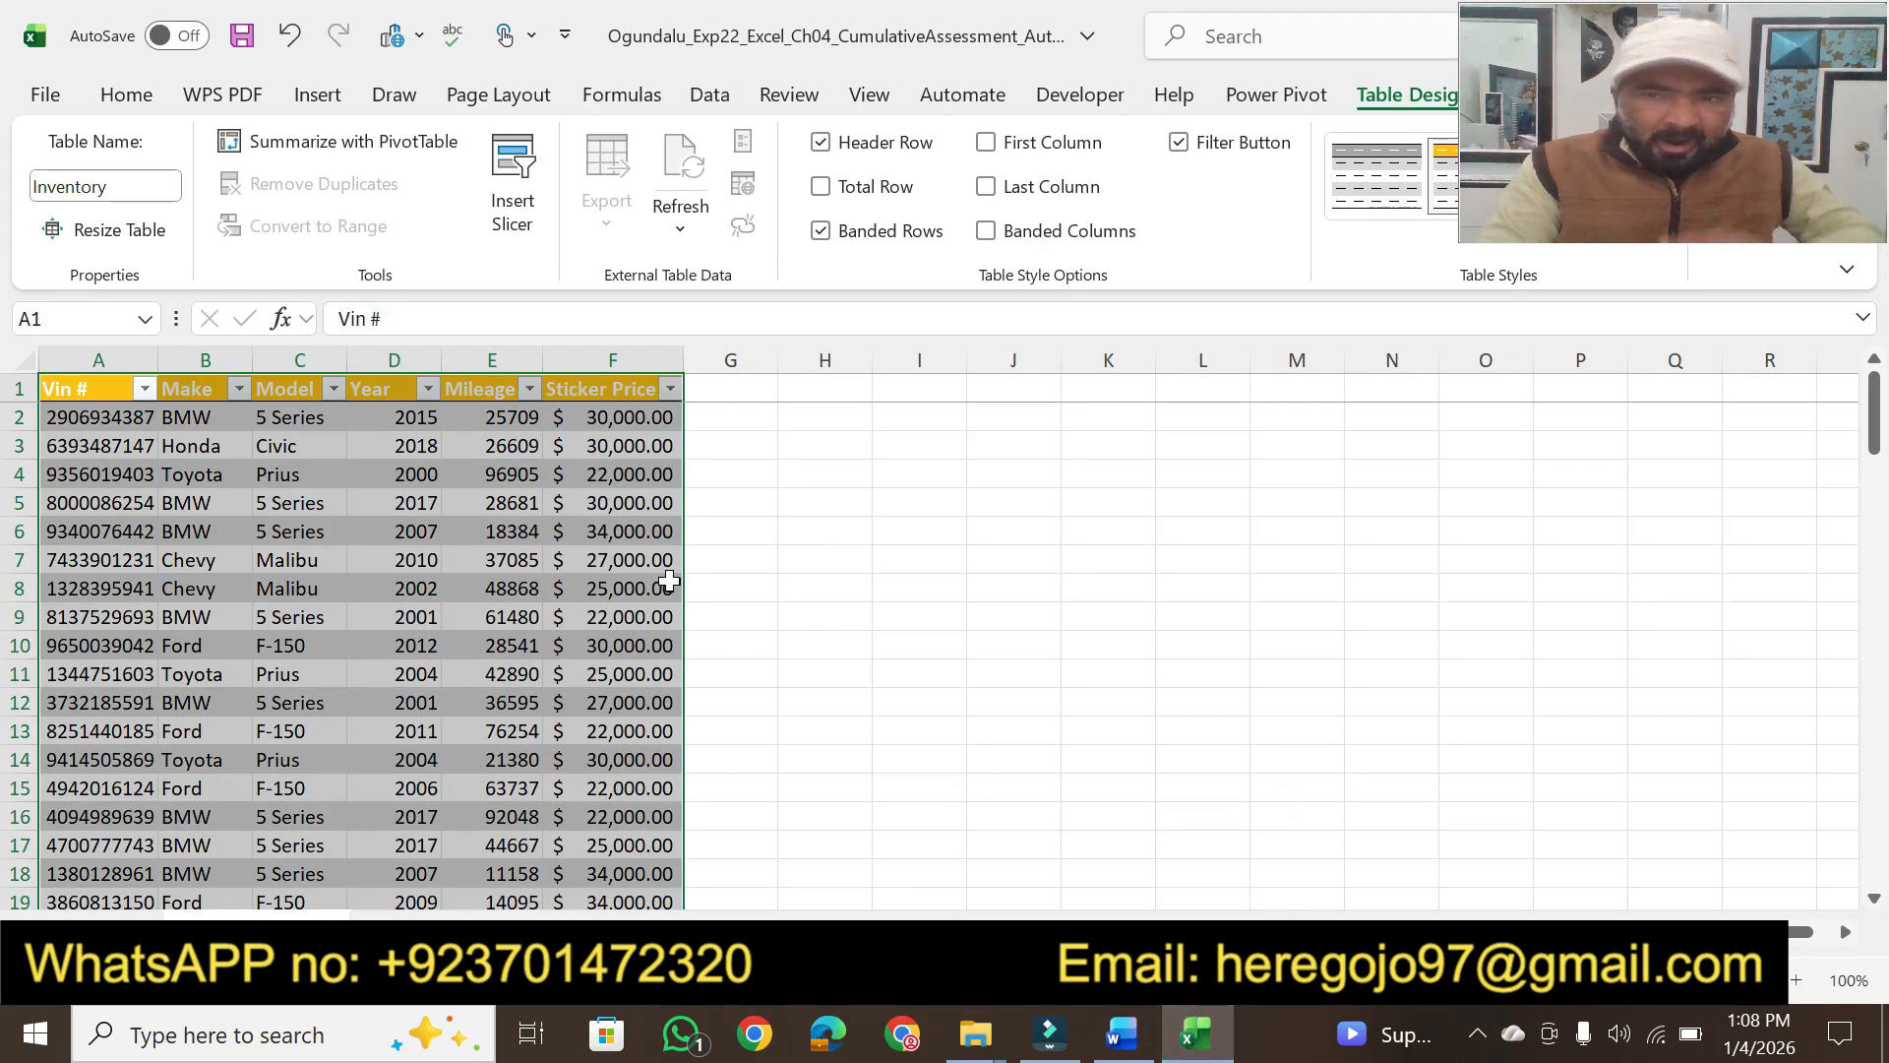
click(371, 537)
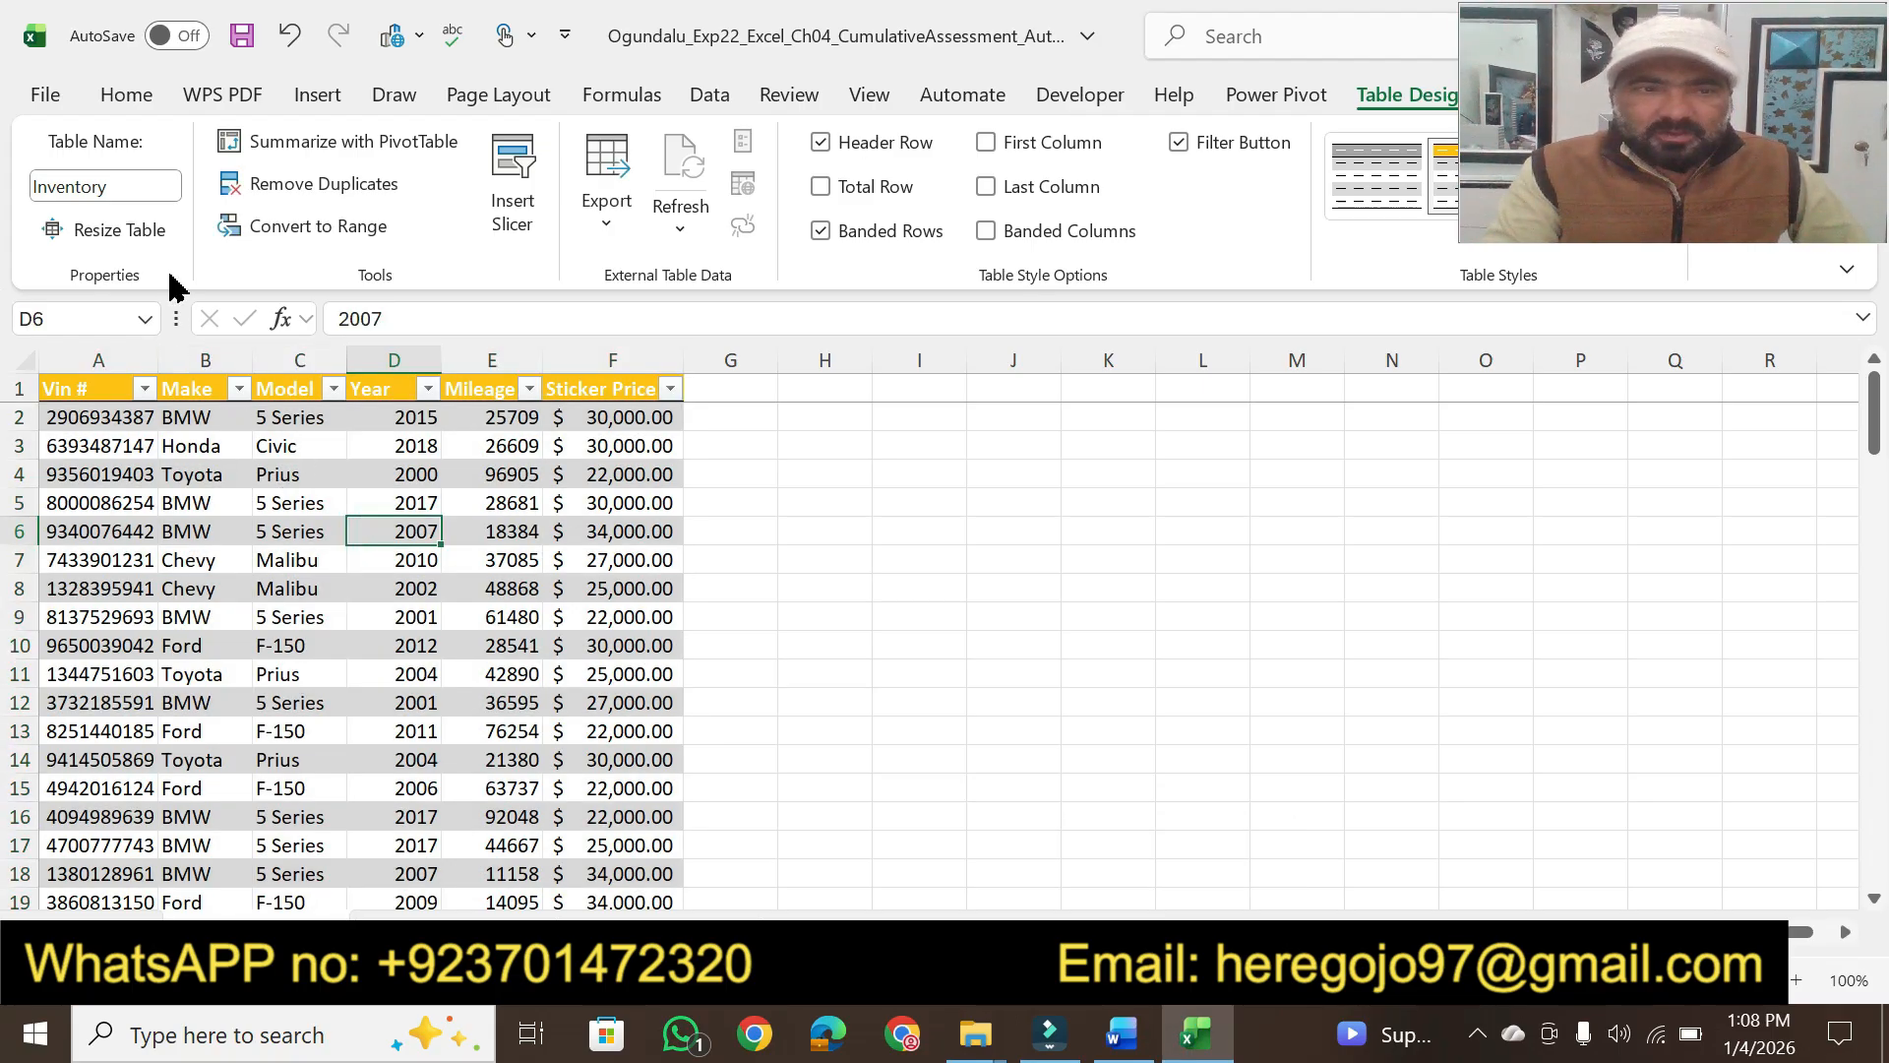
click(138, 98)
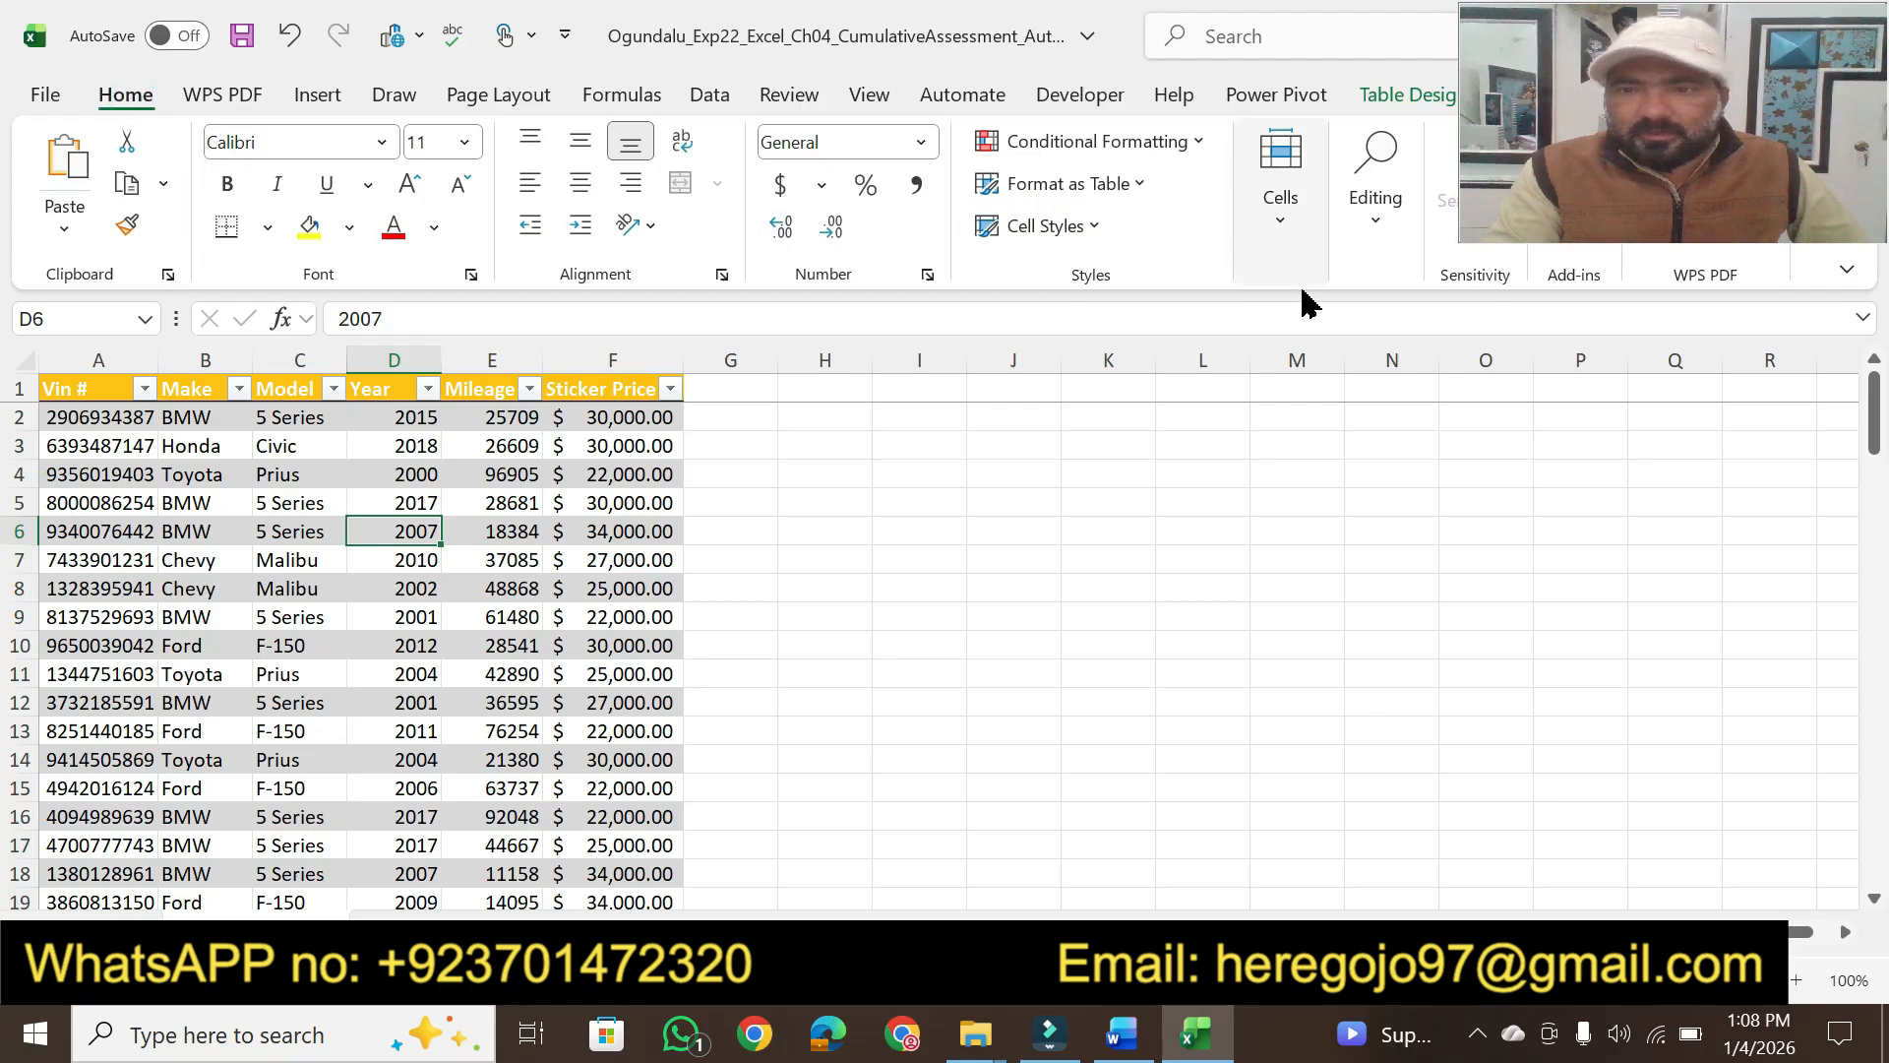
click(1374, 172)
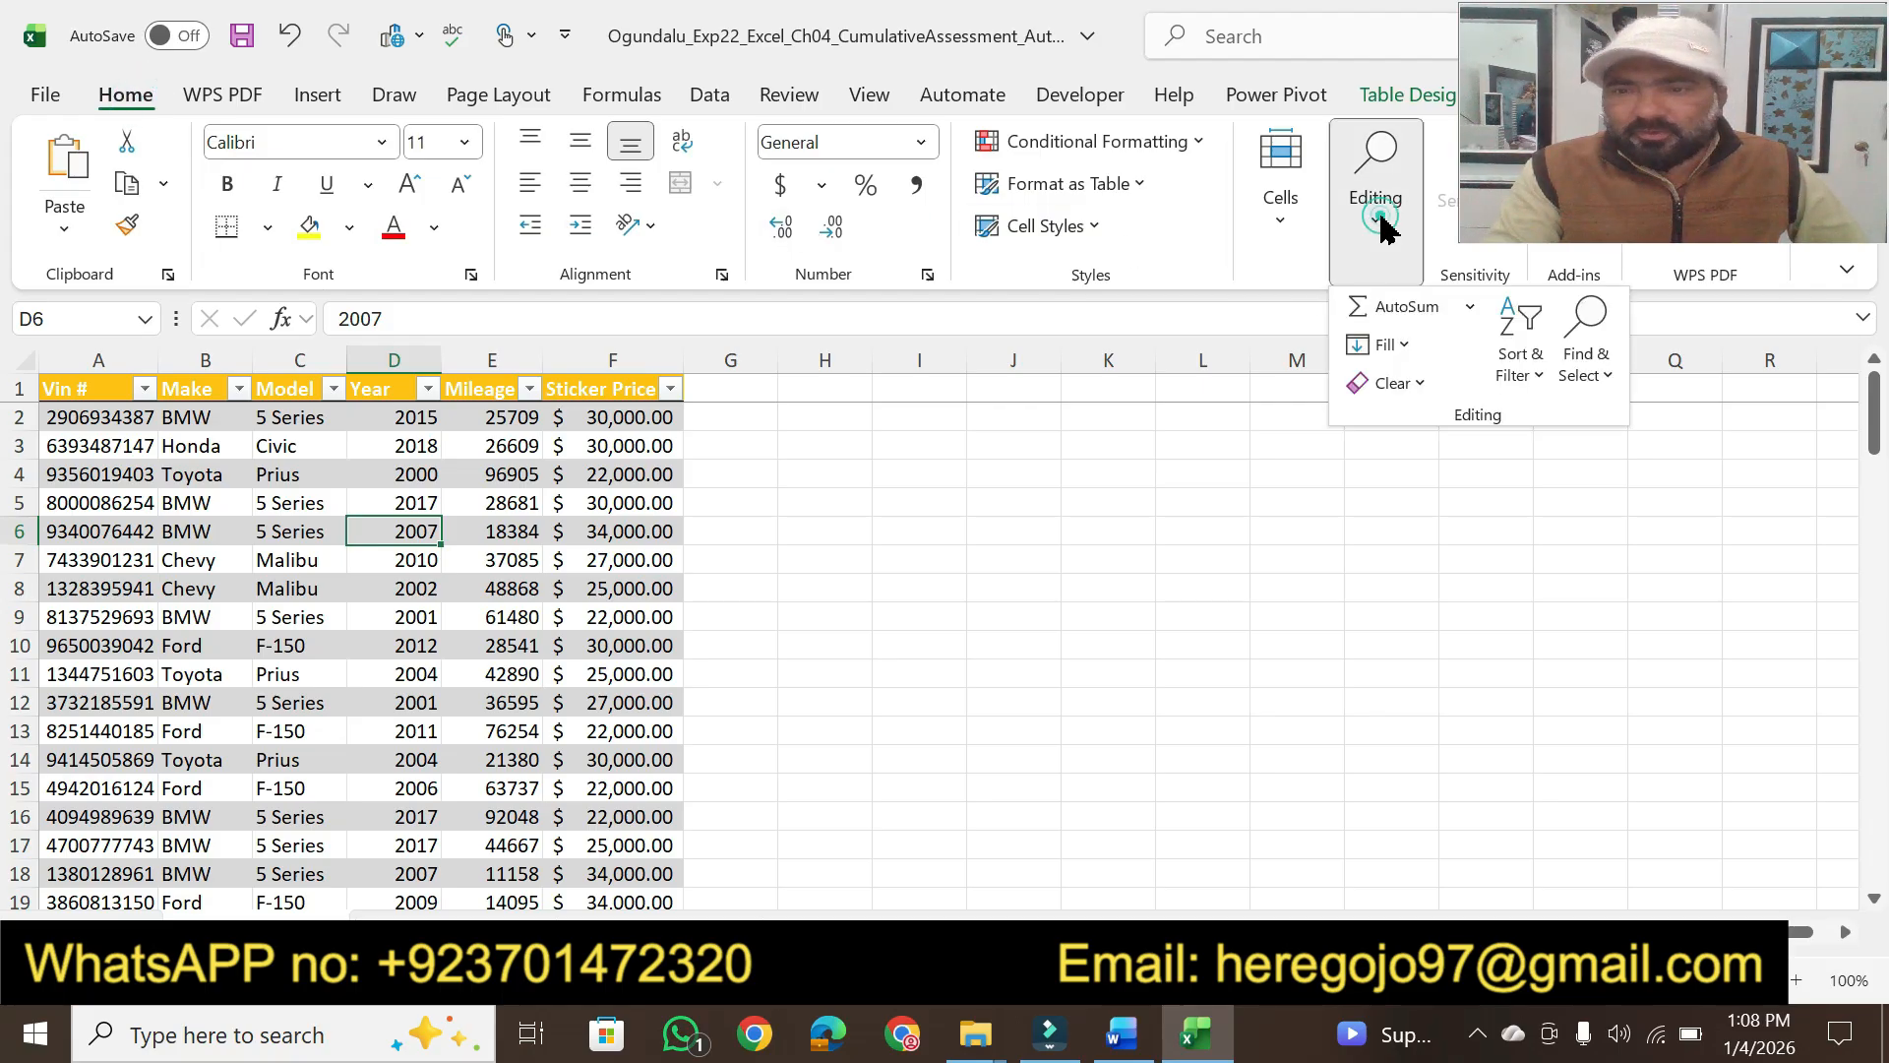
click(1538, 378)
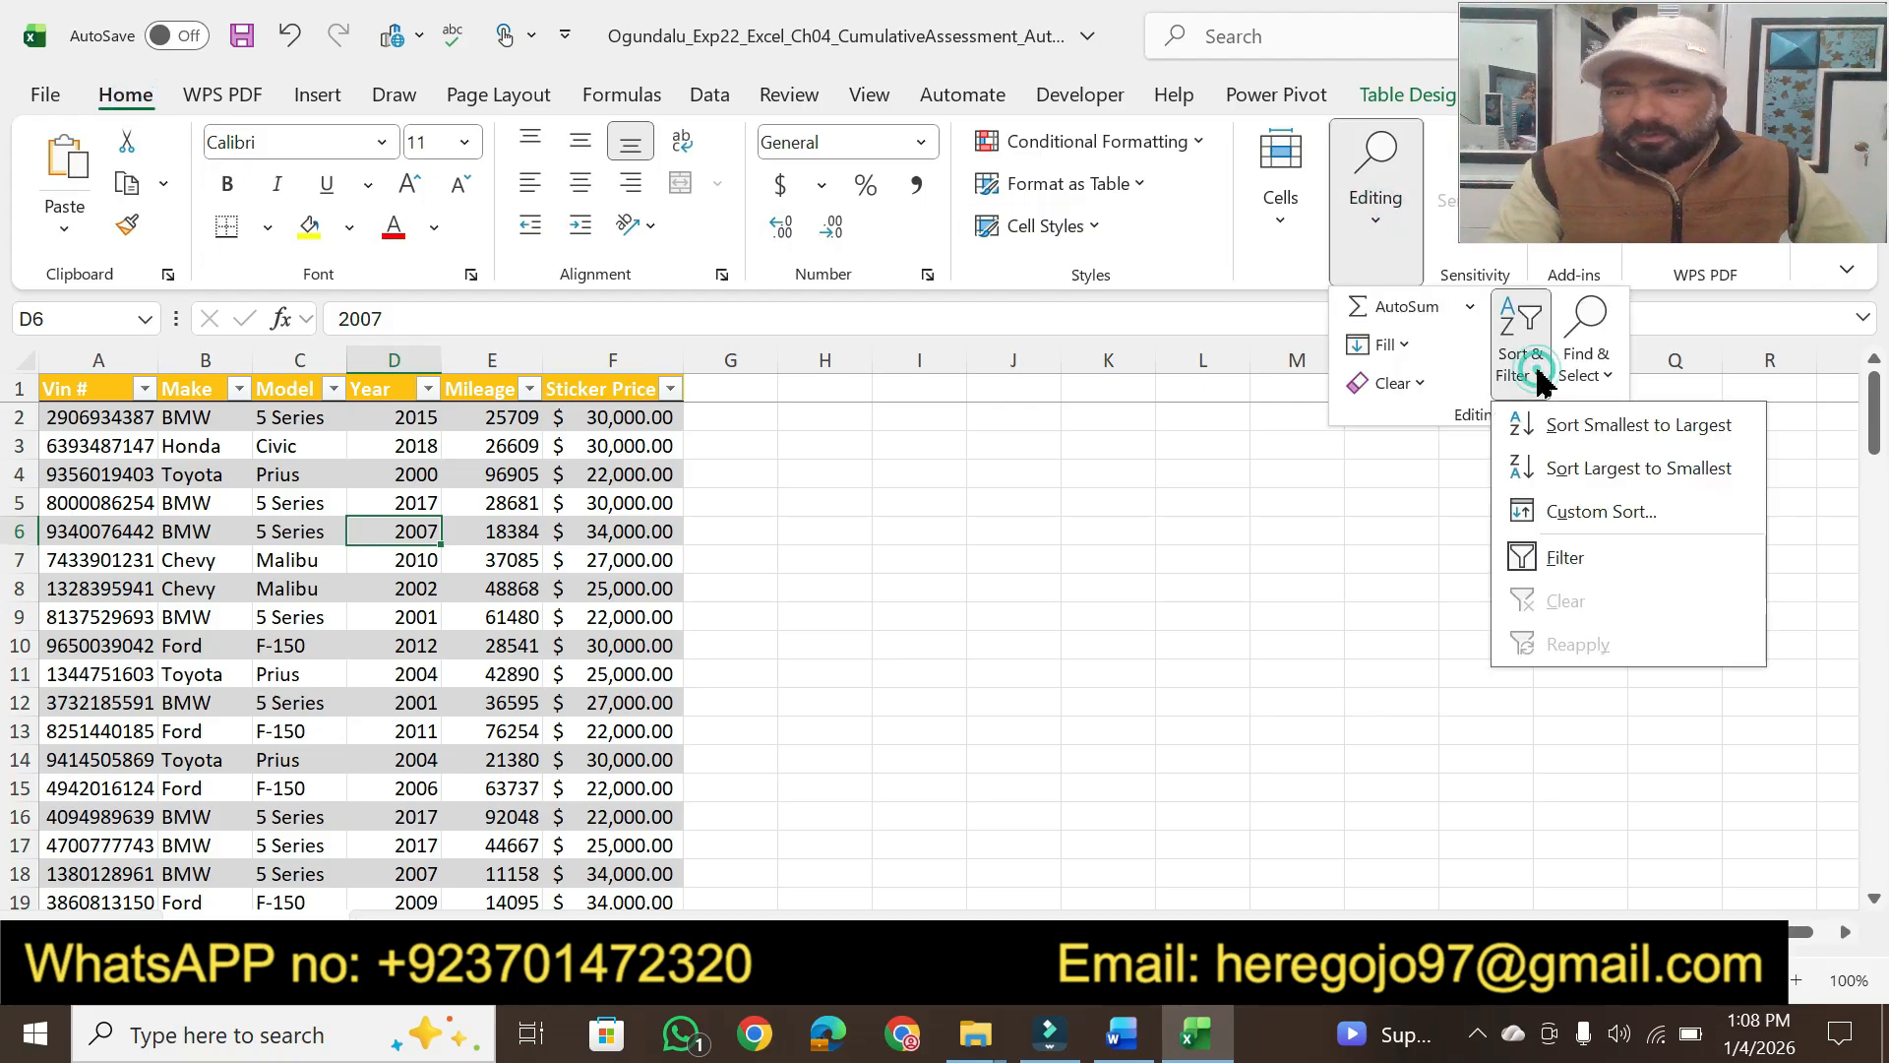
click(1599, 513)
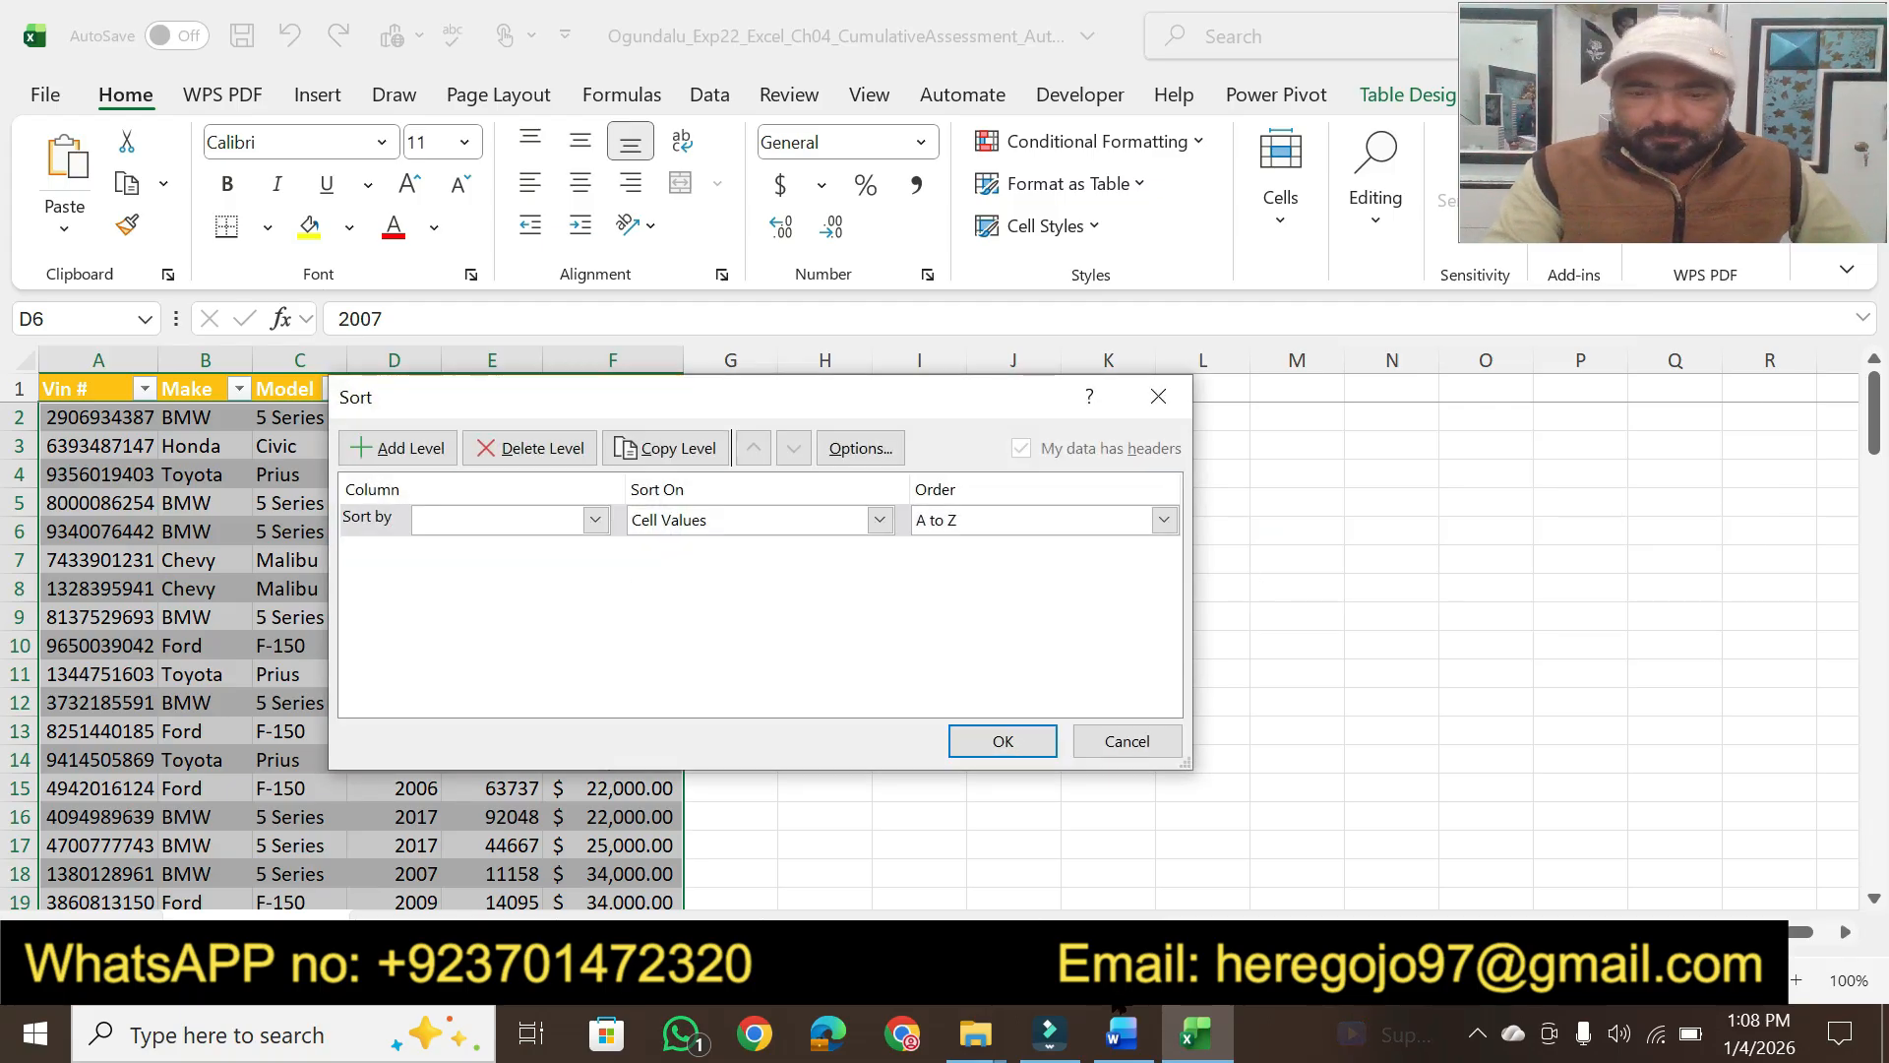
click(1122, 1033)
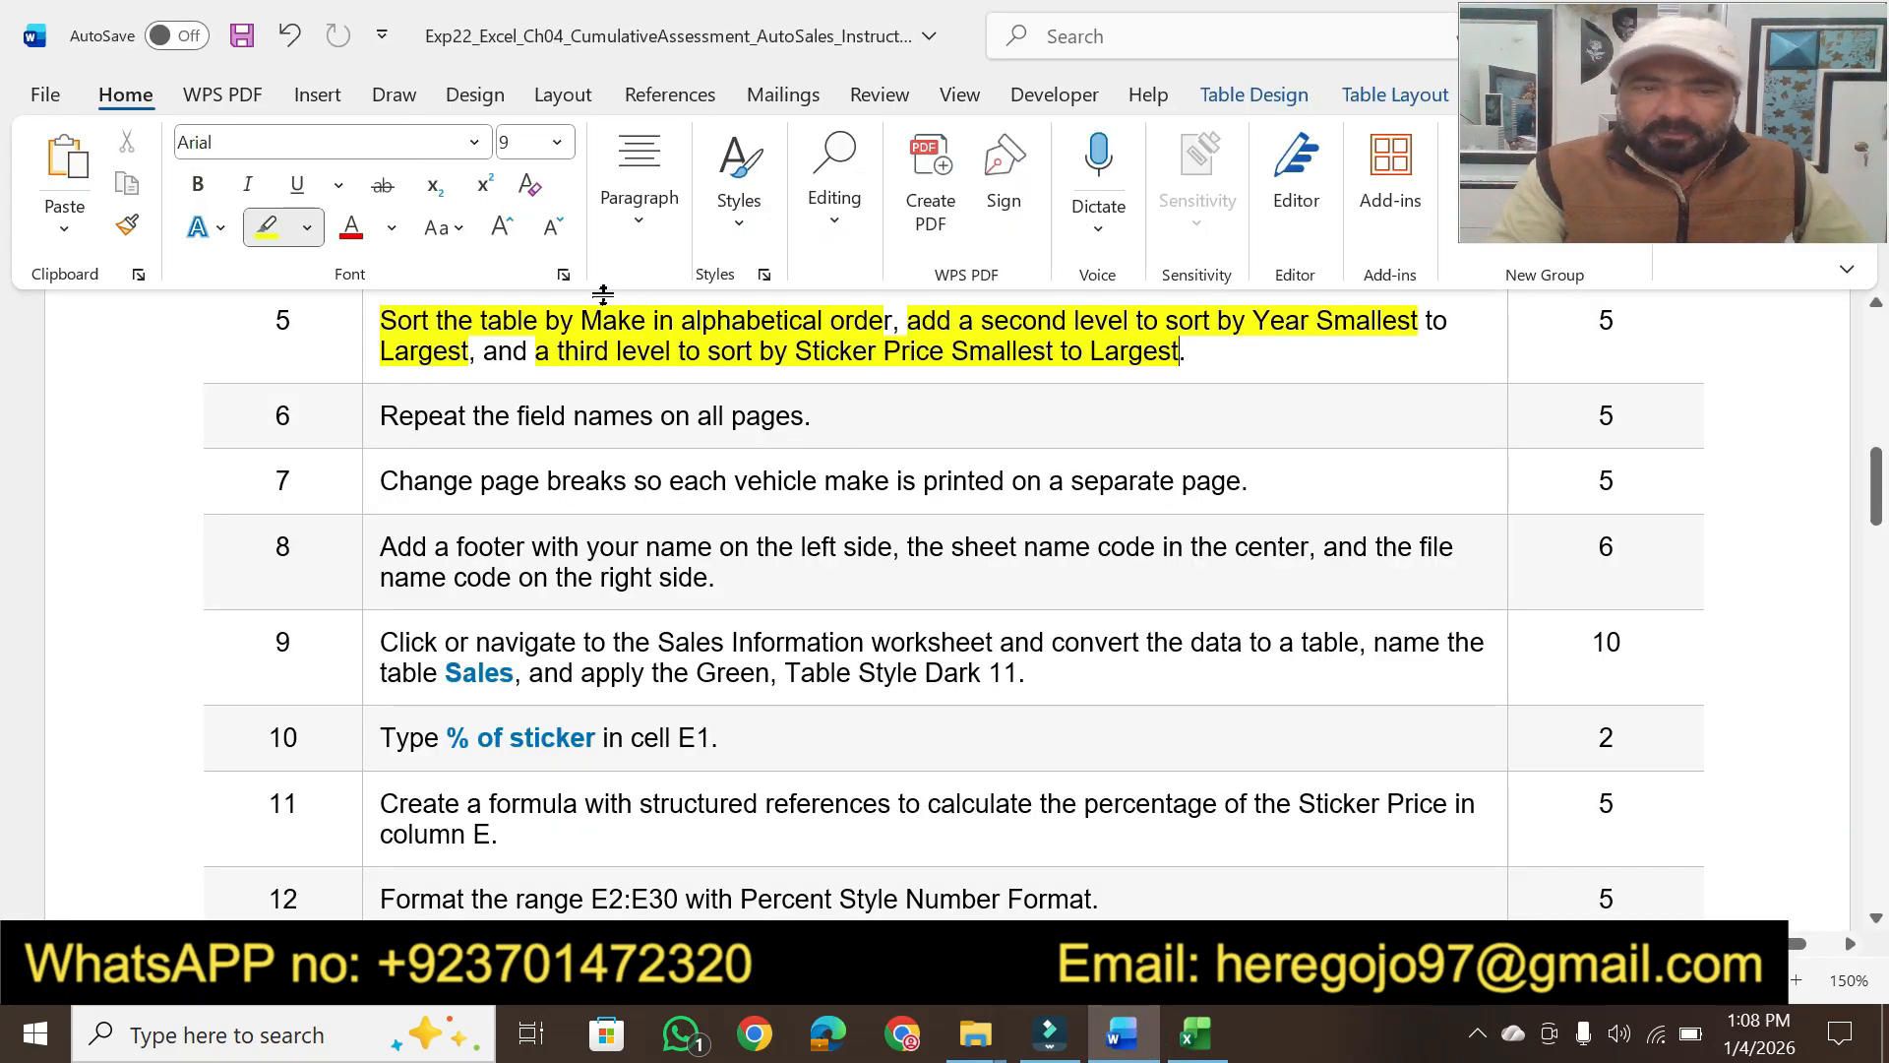
click(1195, 1033)
click(595, 519)
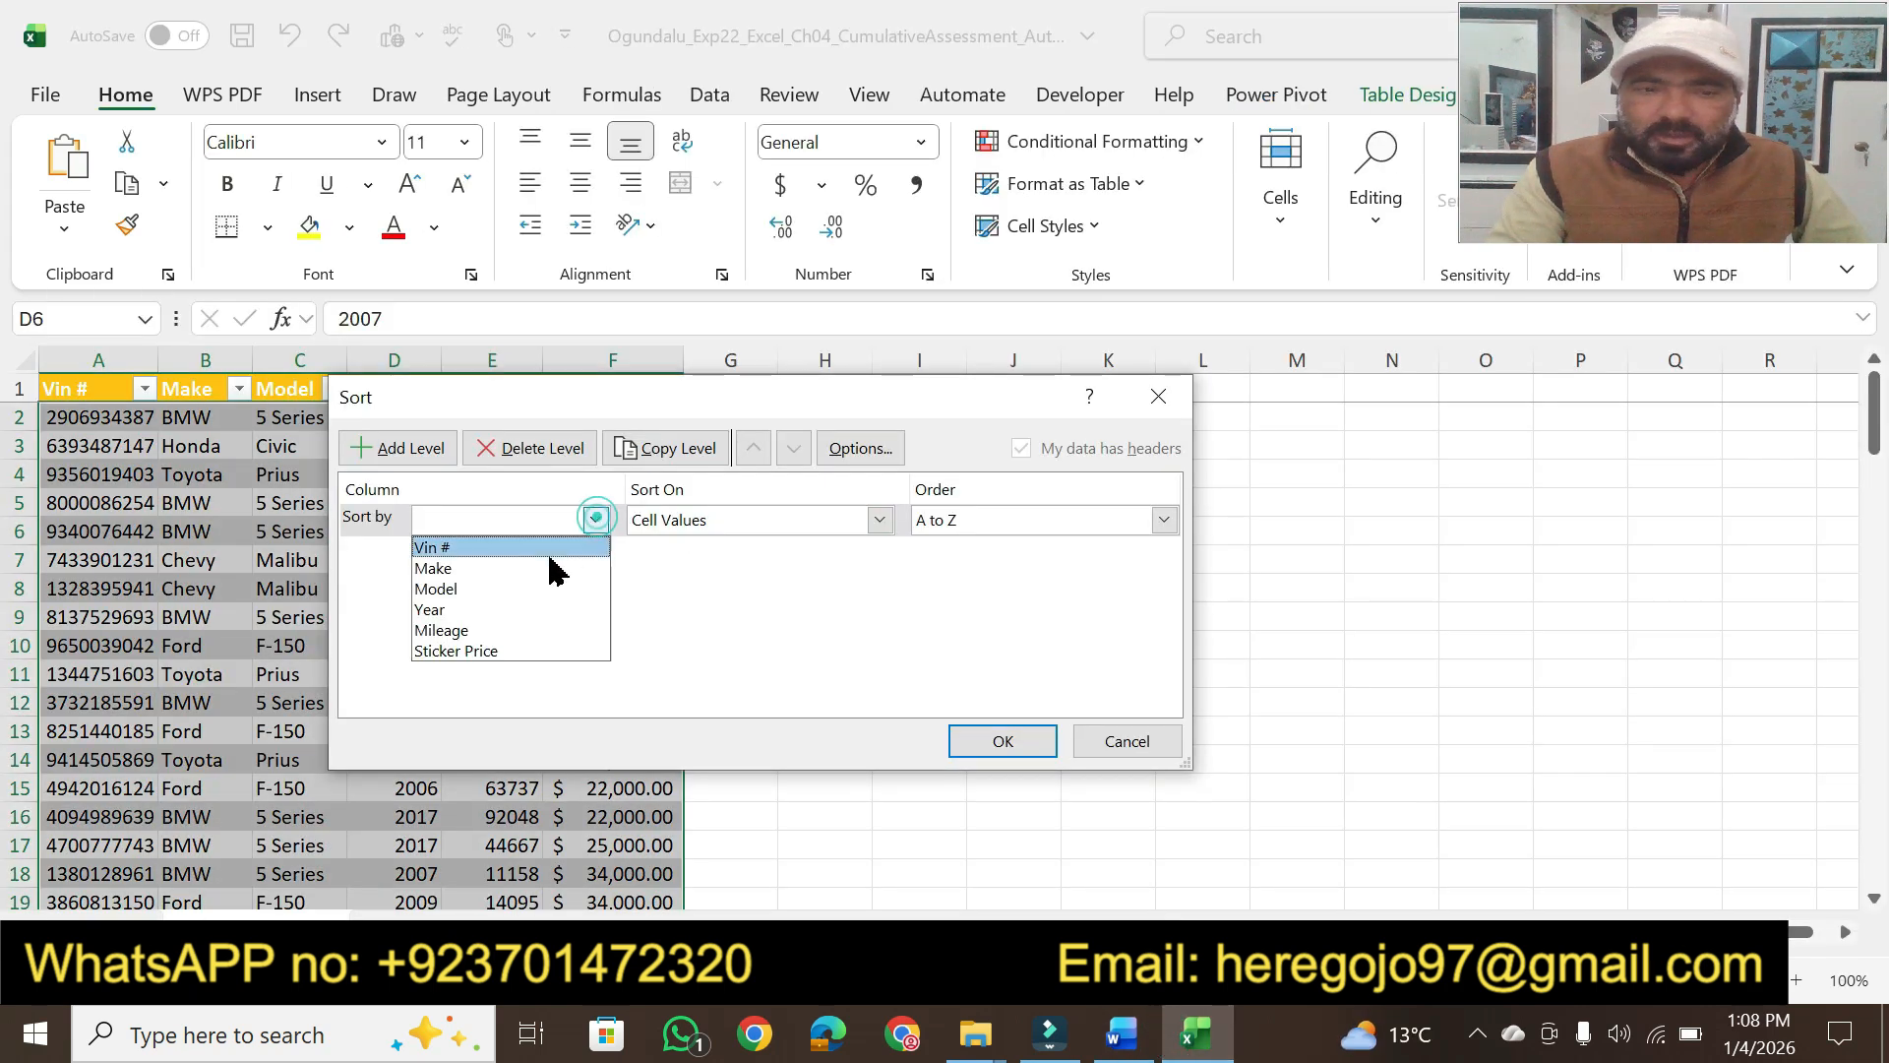
click(498, 573)
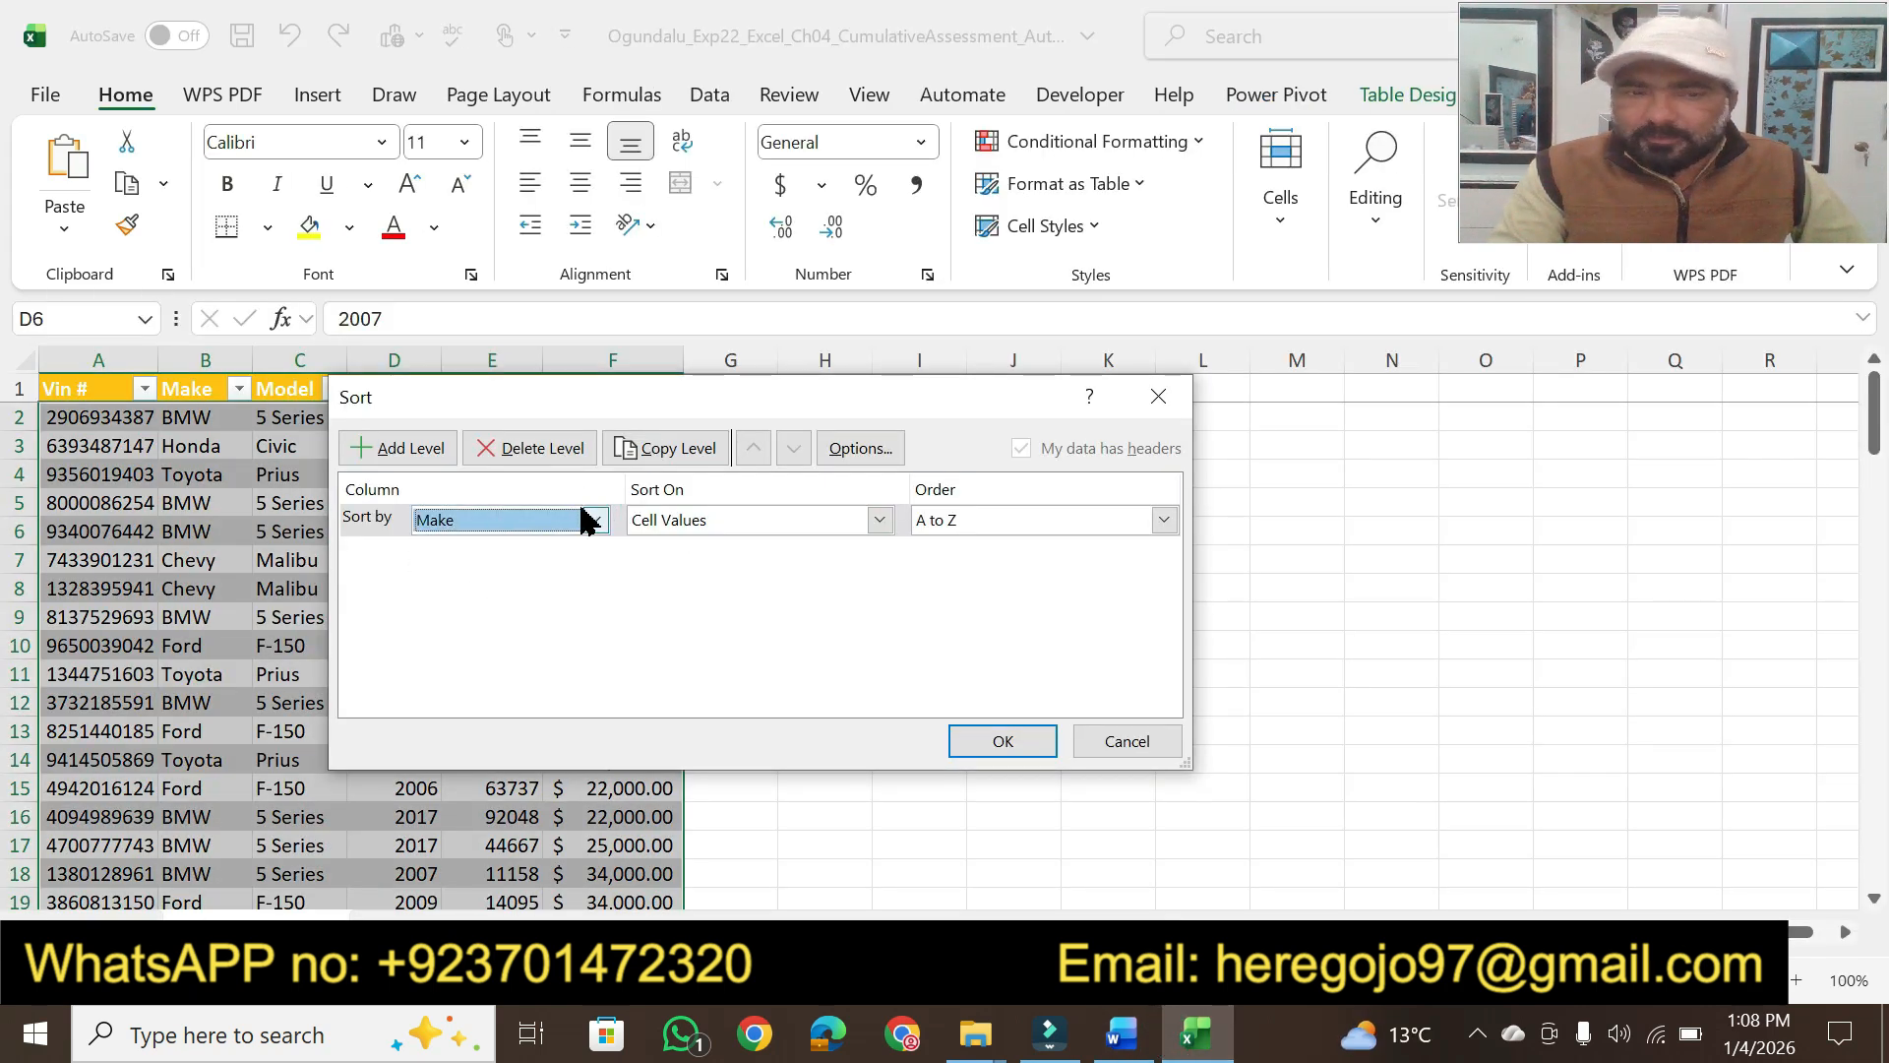
Check step 5 in the Word instructions, then in Excel add a second sort level by Year, Smallest to Largest
click(1129, 1058)
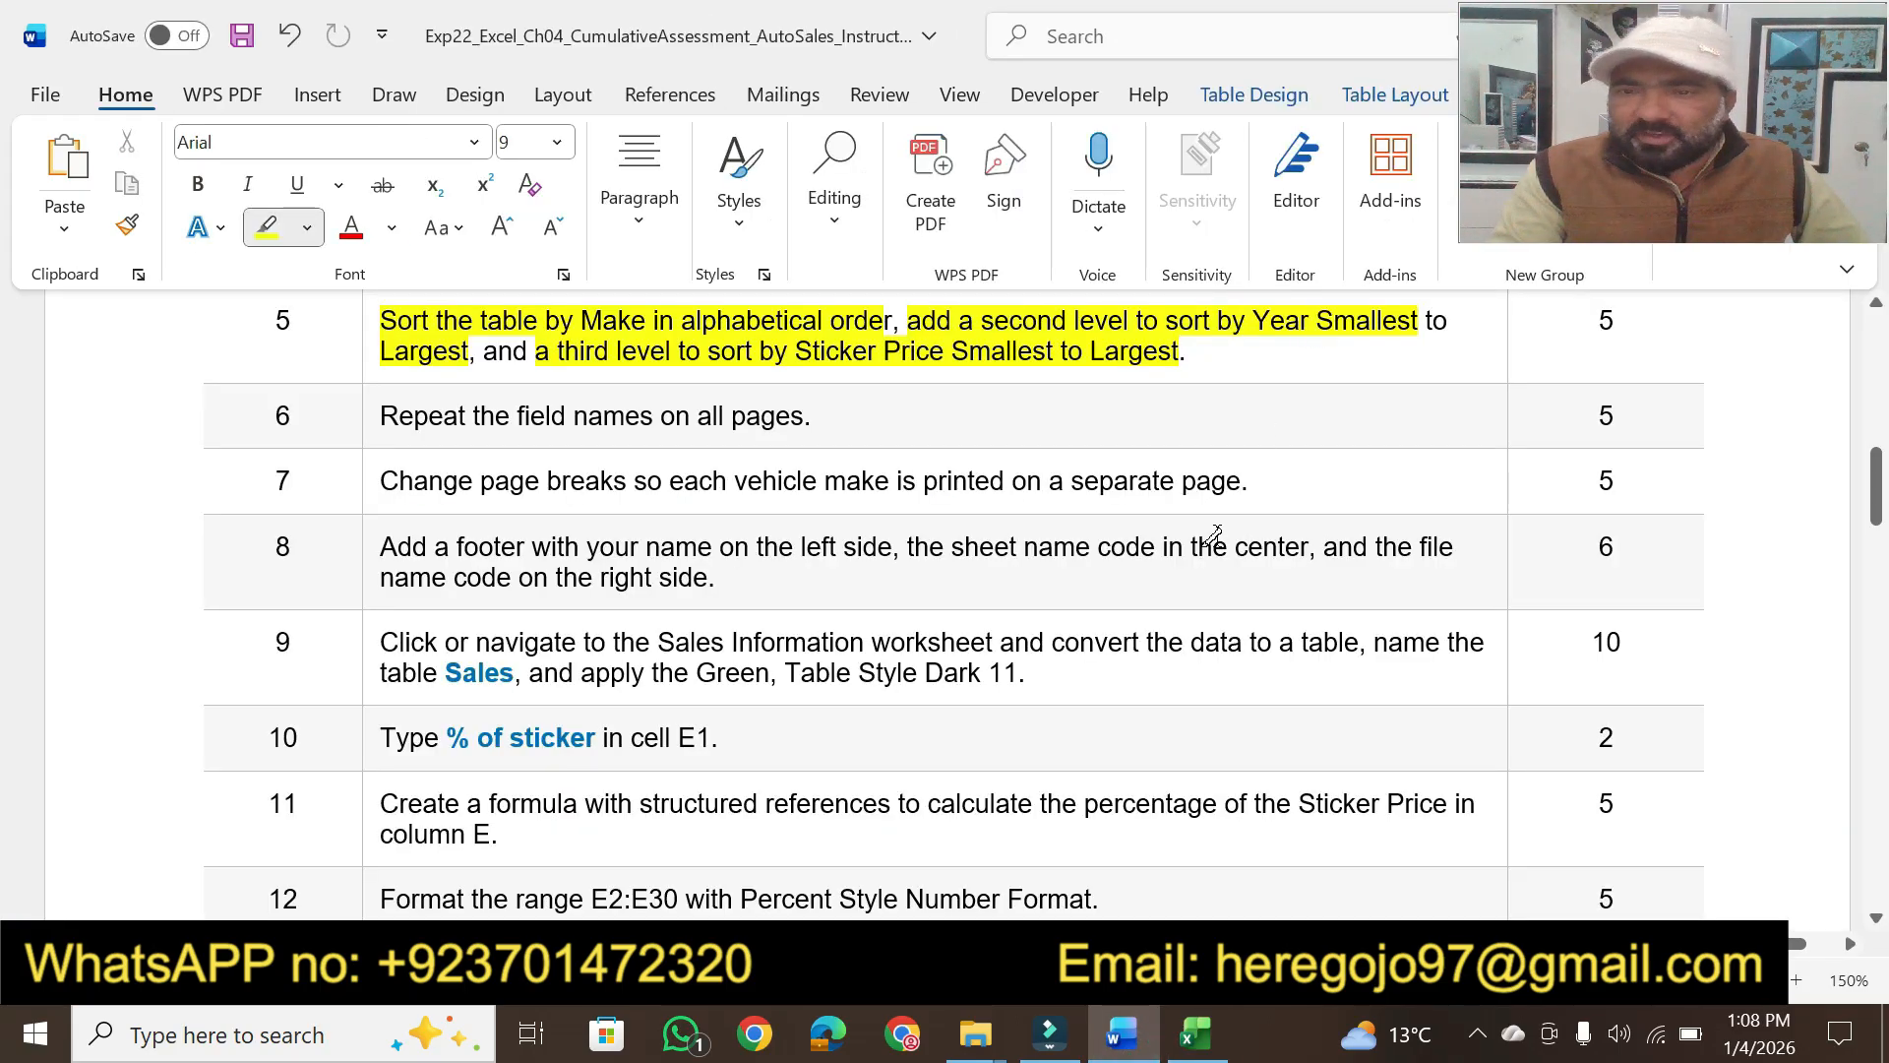
click(1196, 1033)
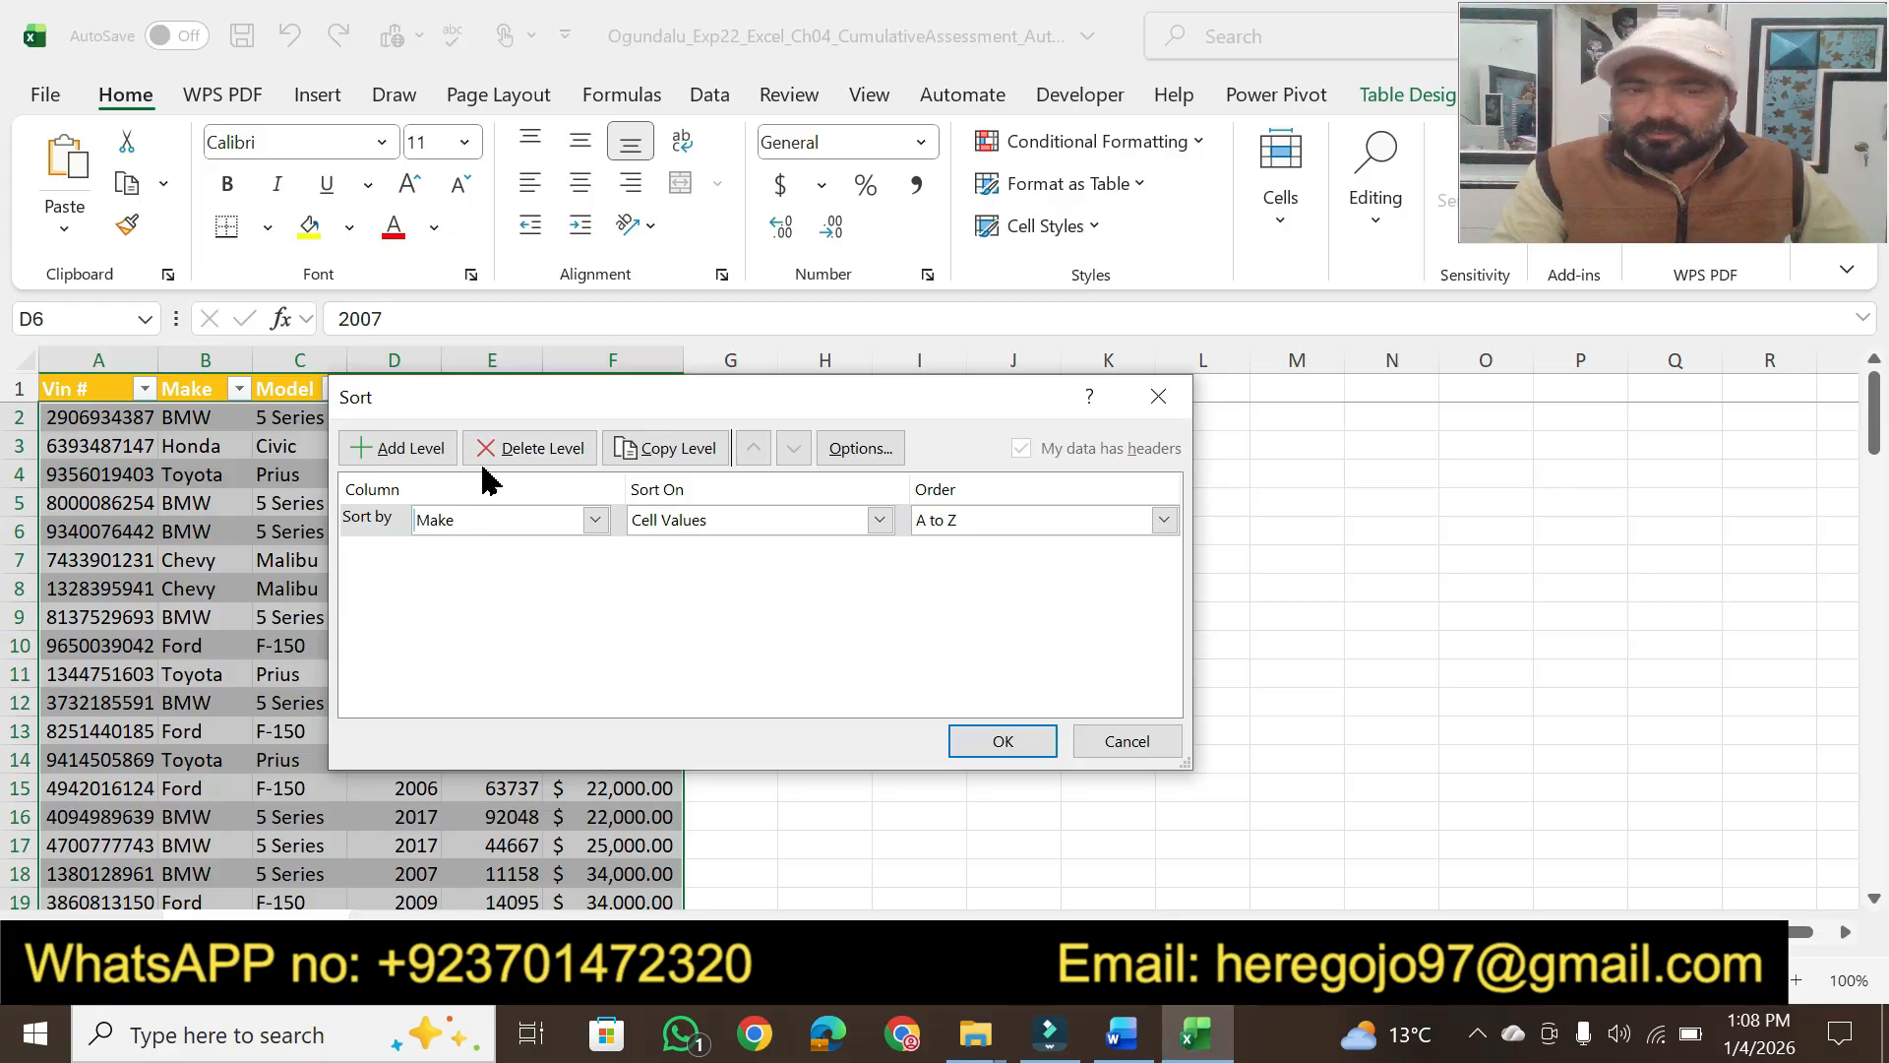
click(387, 438)
click(595, 552)
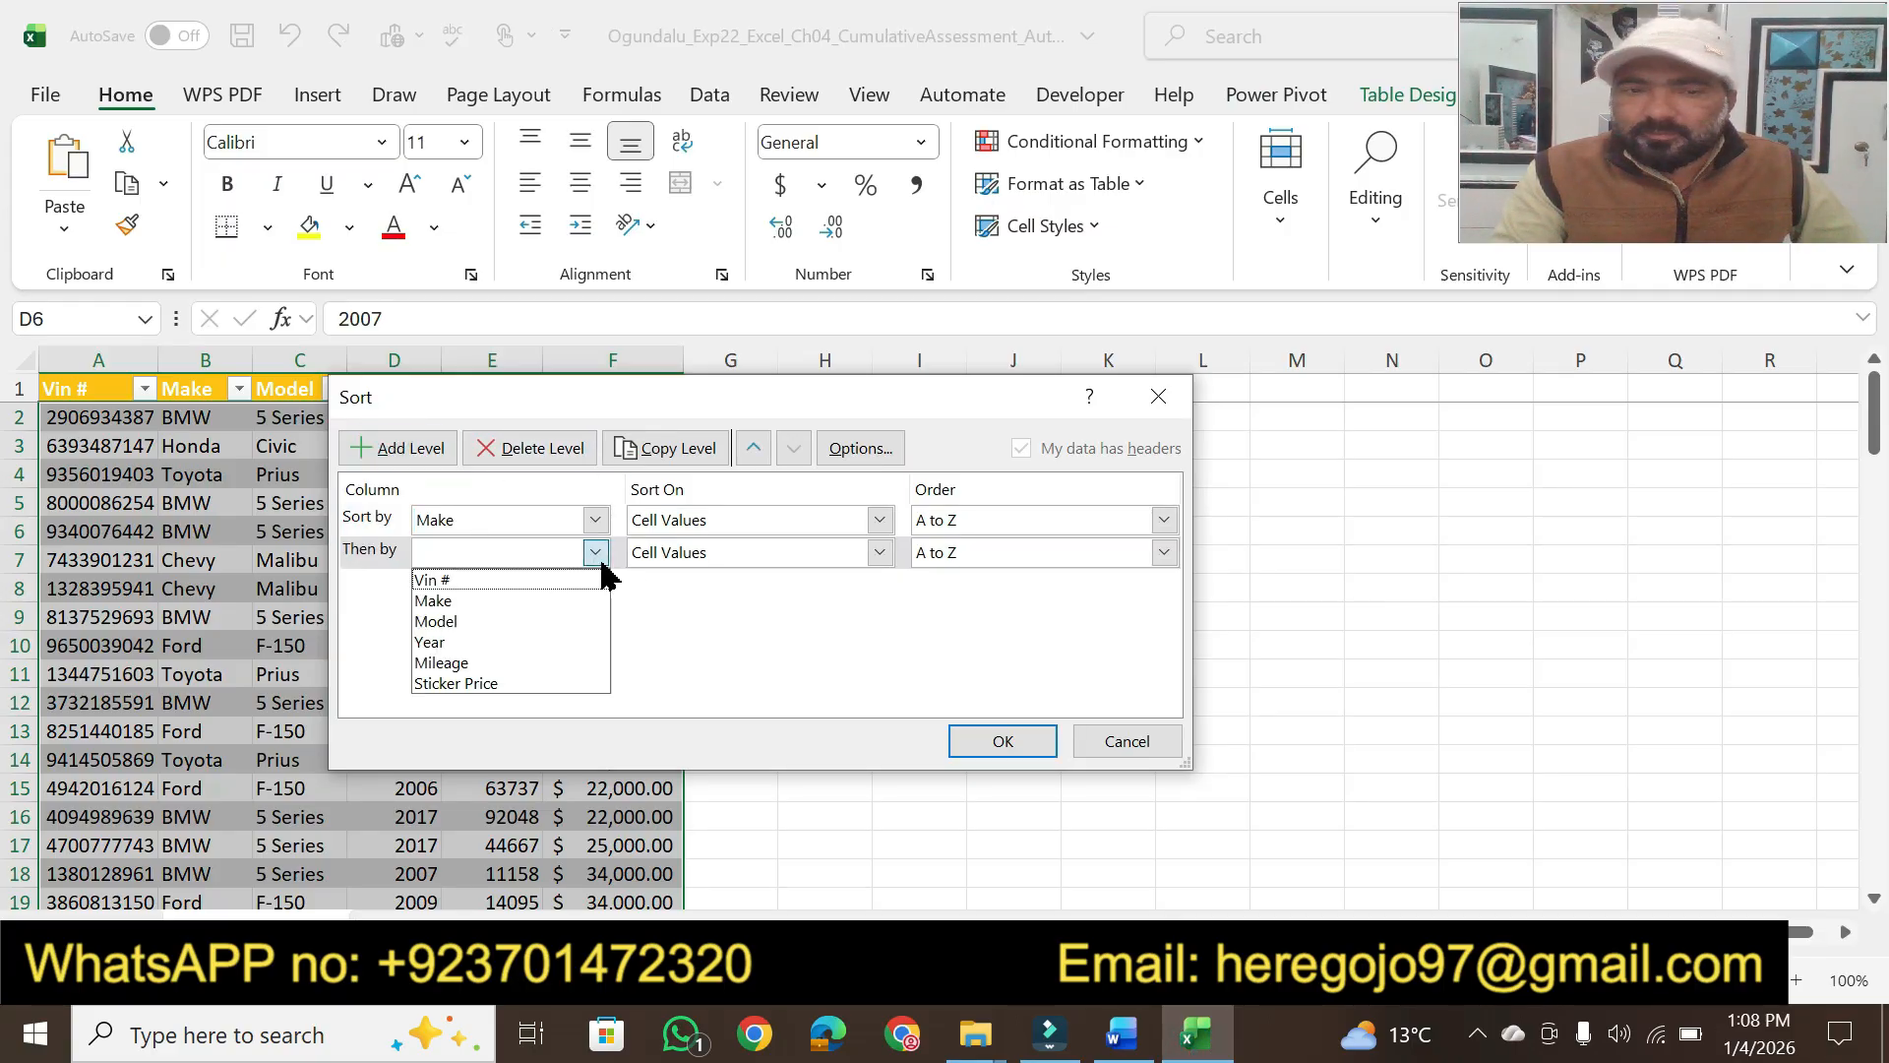
click(511, 646)
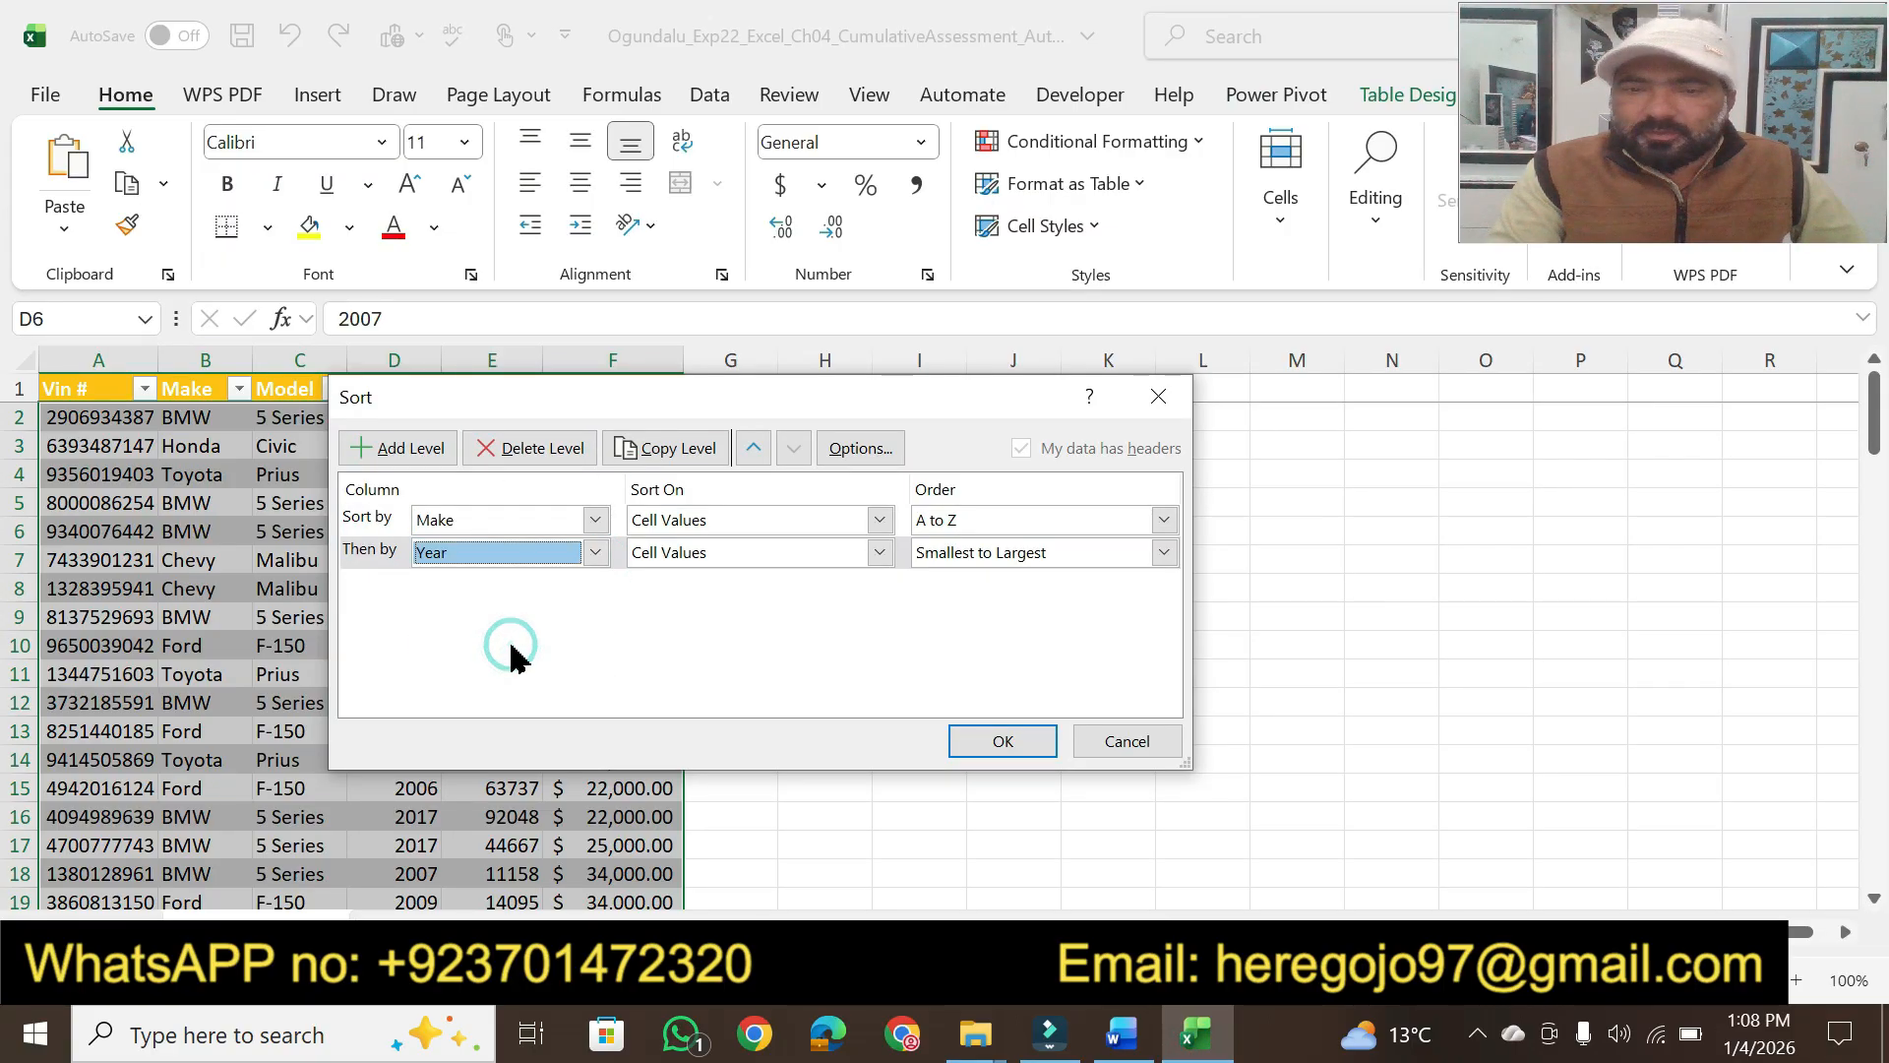
Recheck step 5 in Word, add a third sort level in Excel by Sticker Price, Smallest to Largest, and apply the sort
click(1114, 1051)
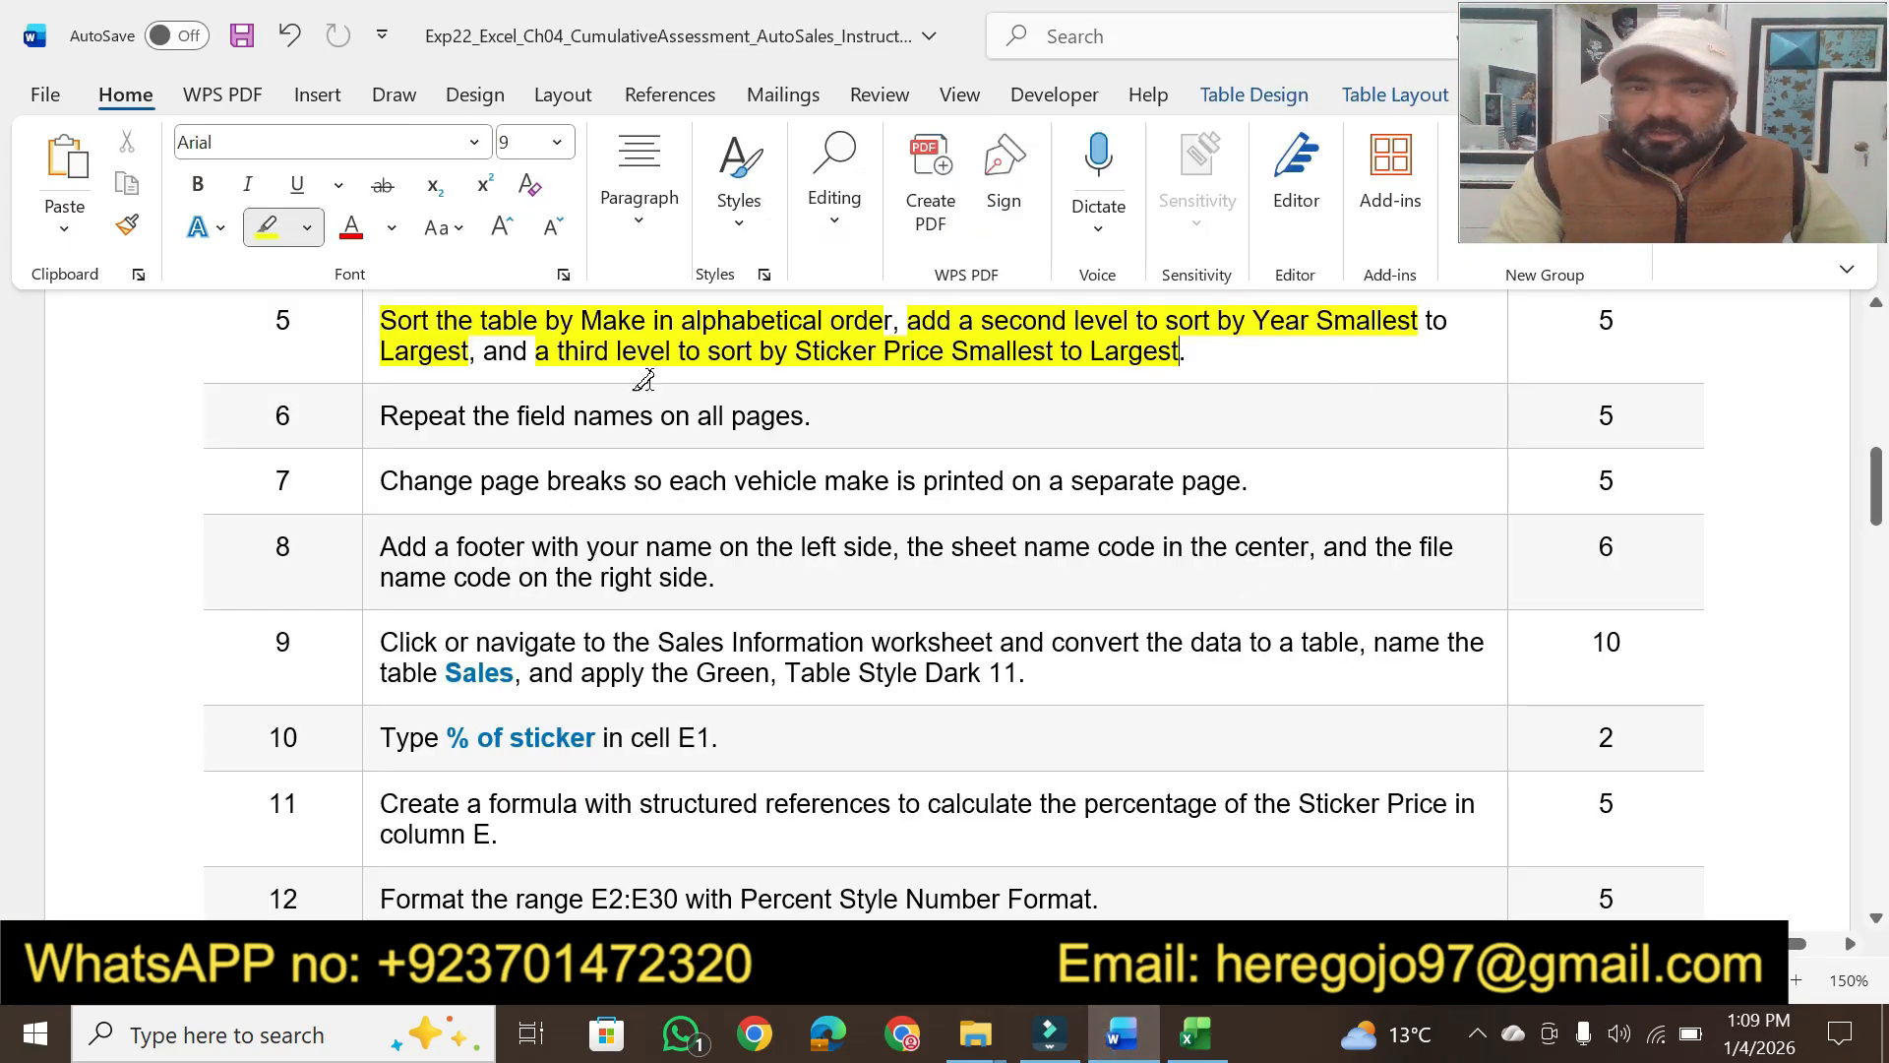
click(1195, 1033)
click(414, 445)
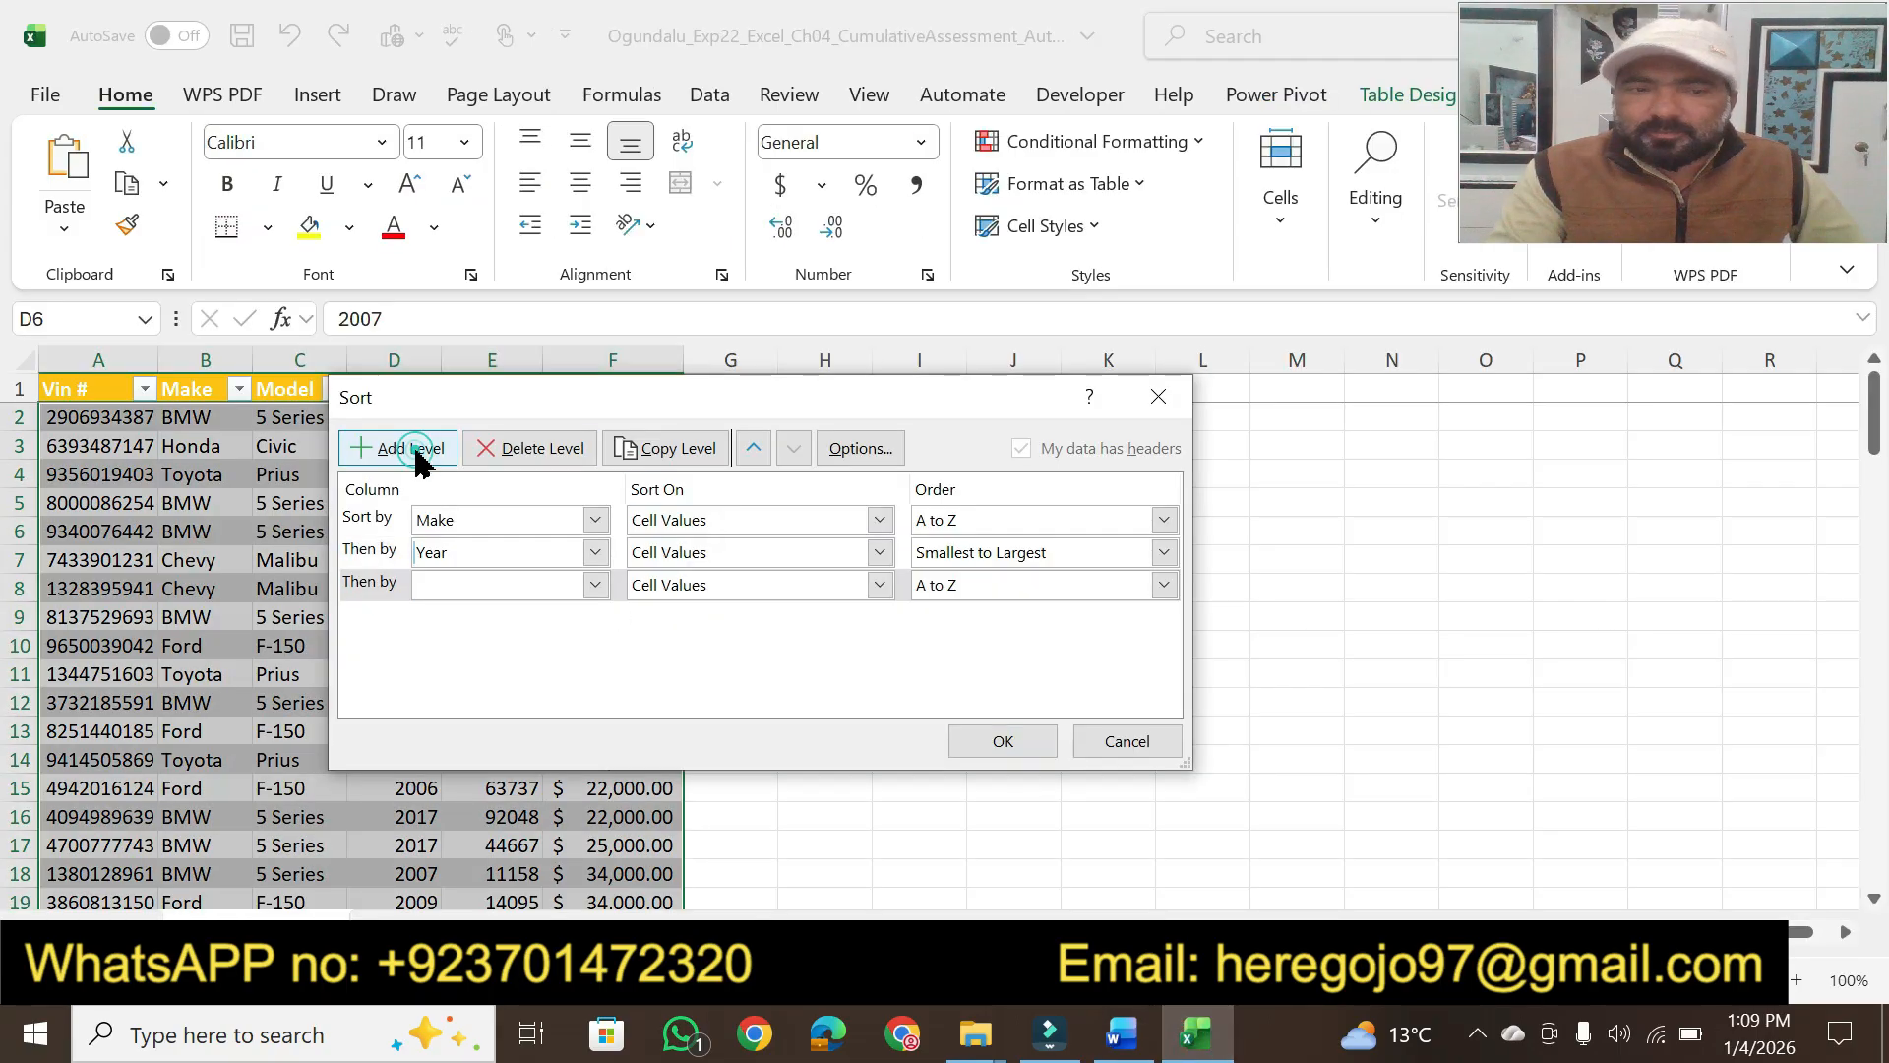
click(595, 587)
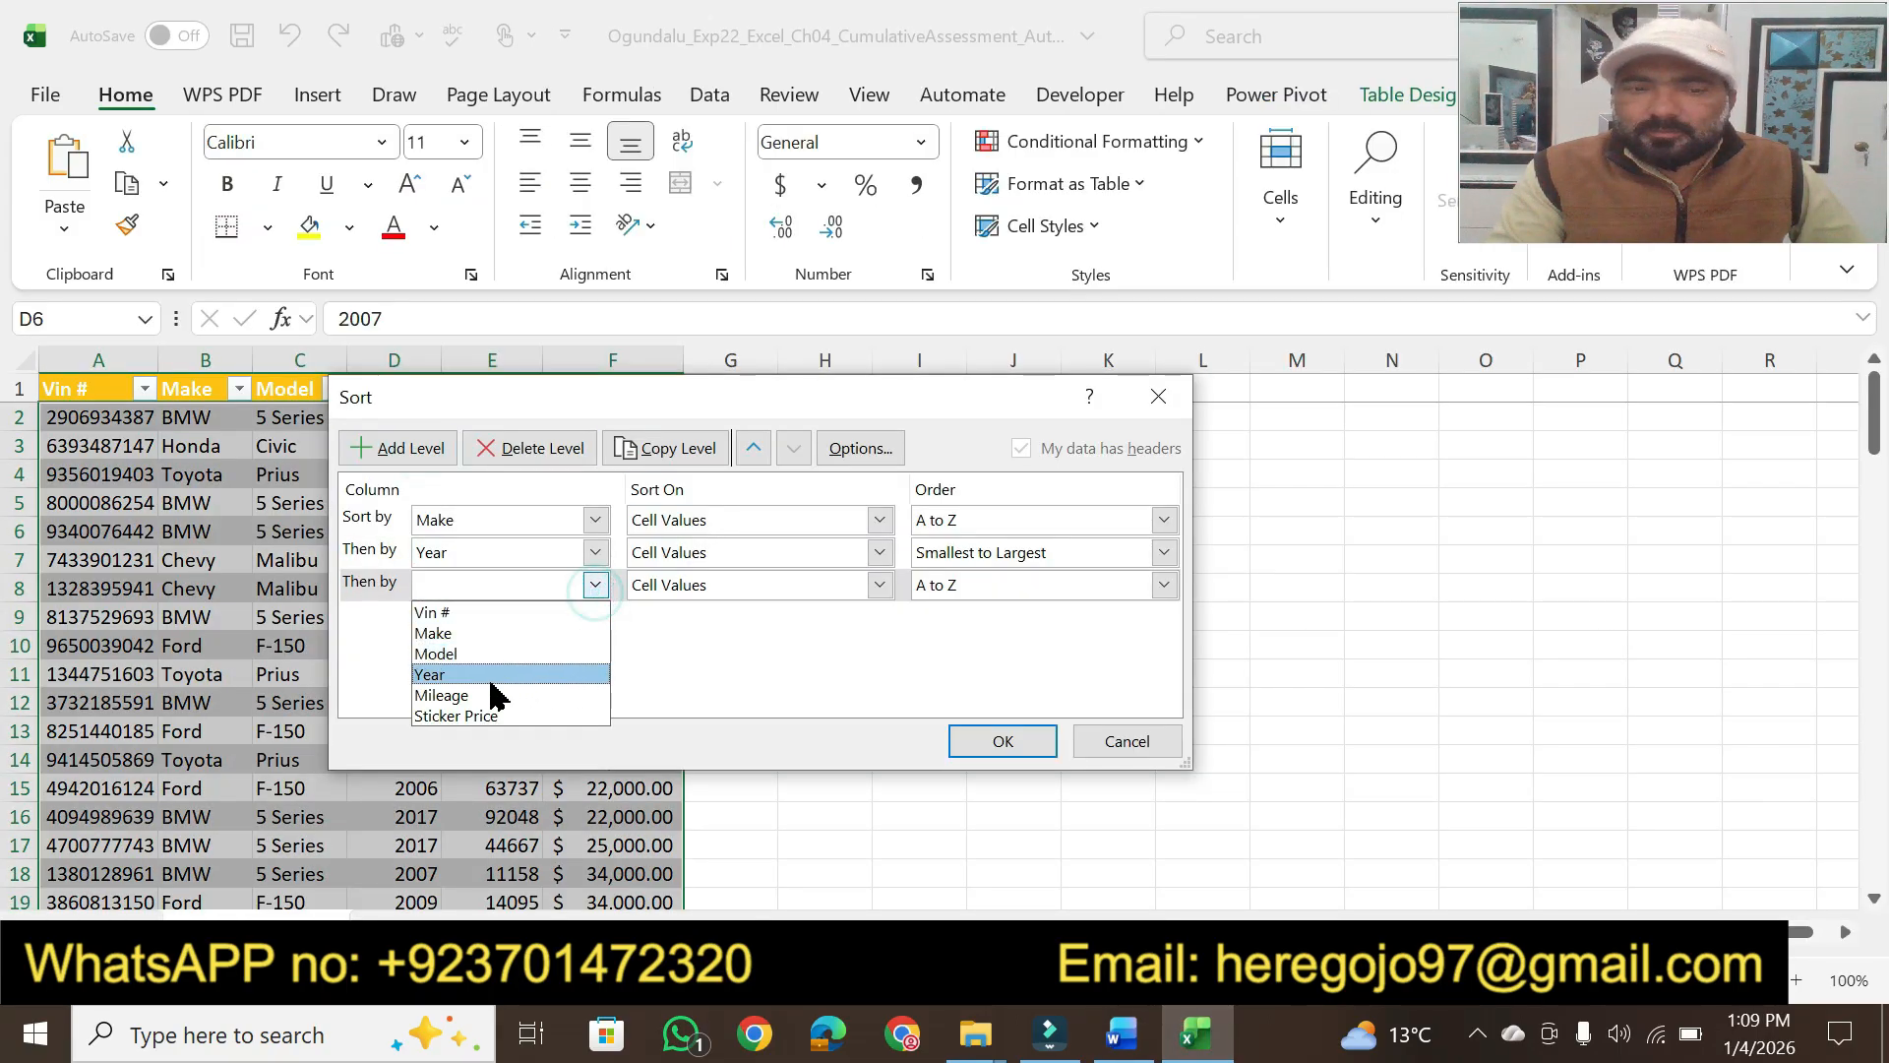
click(484, 716)
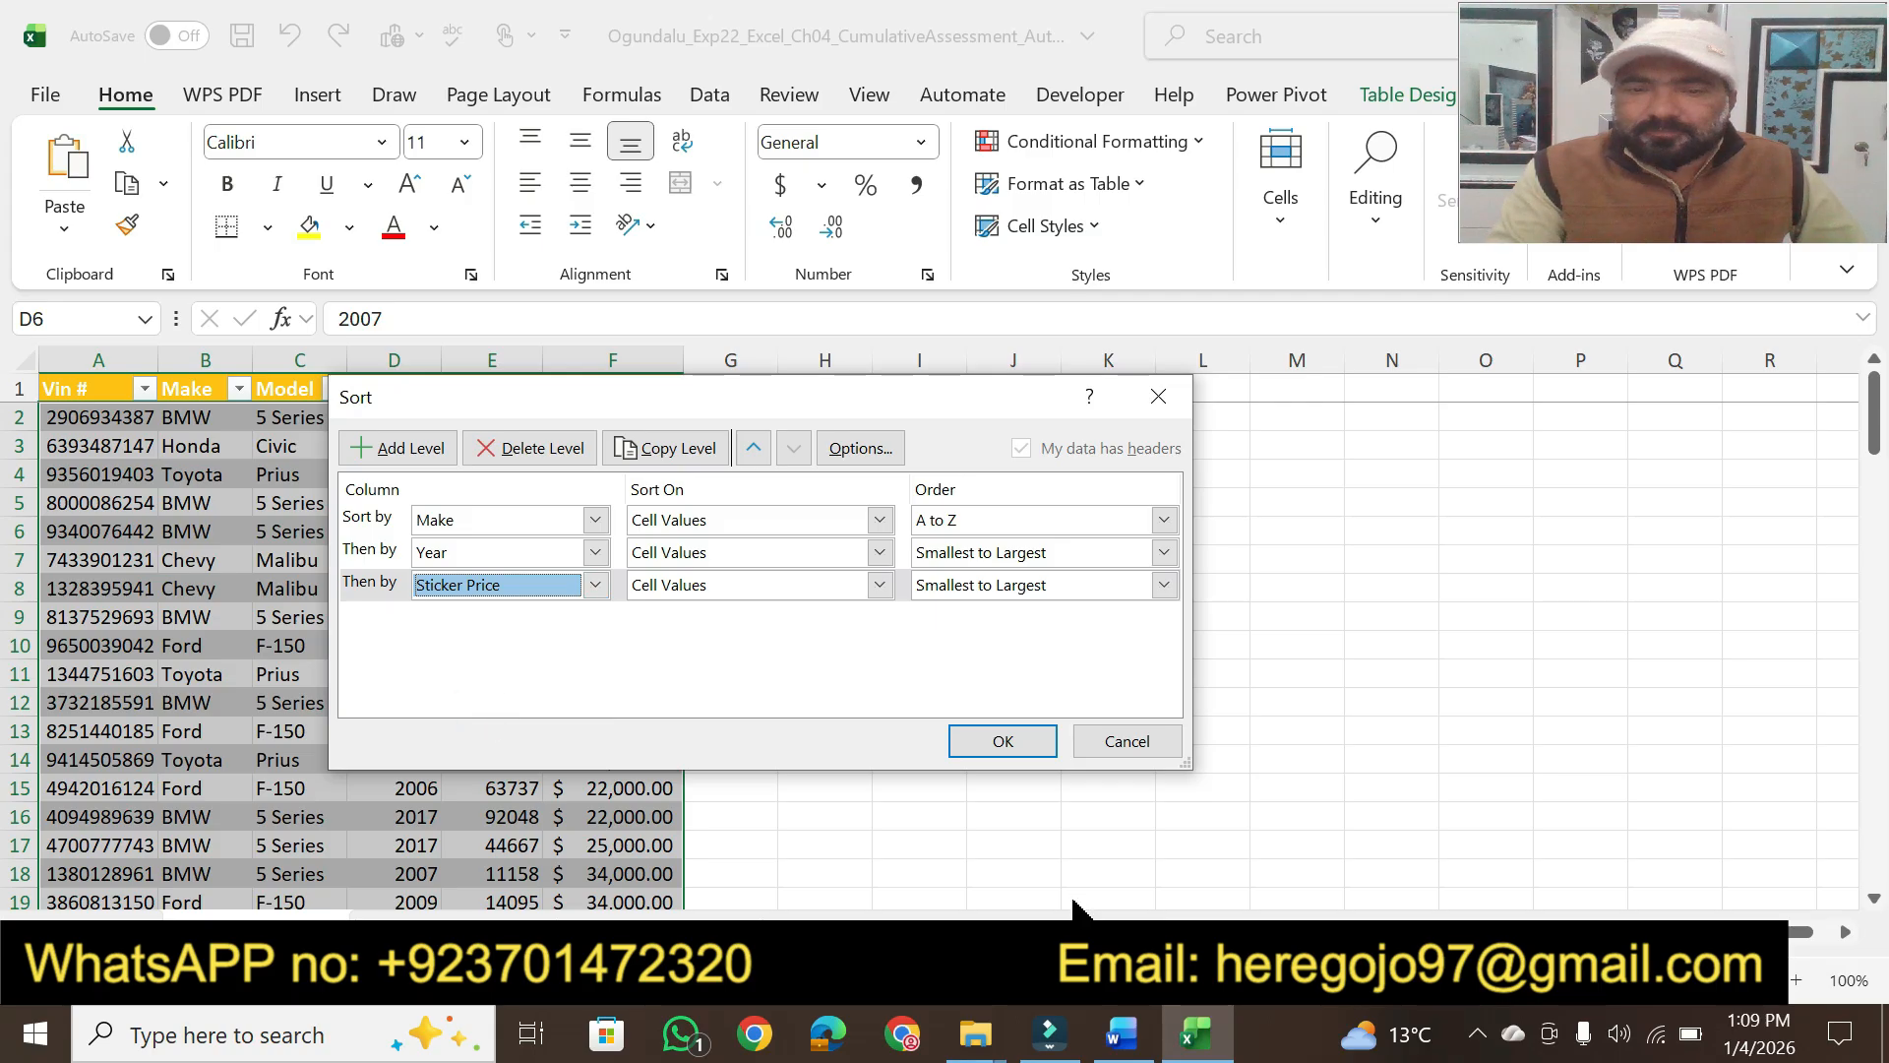
click(1123, 1035)
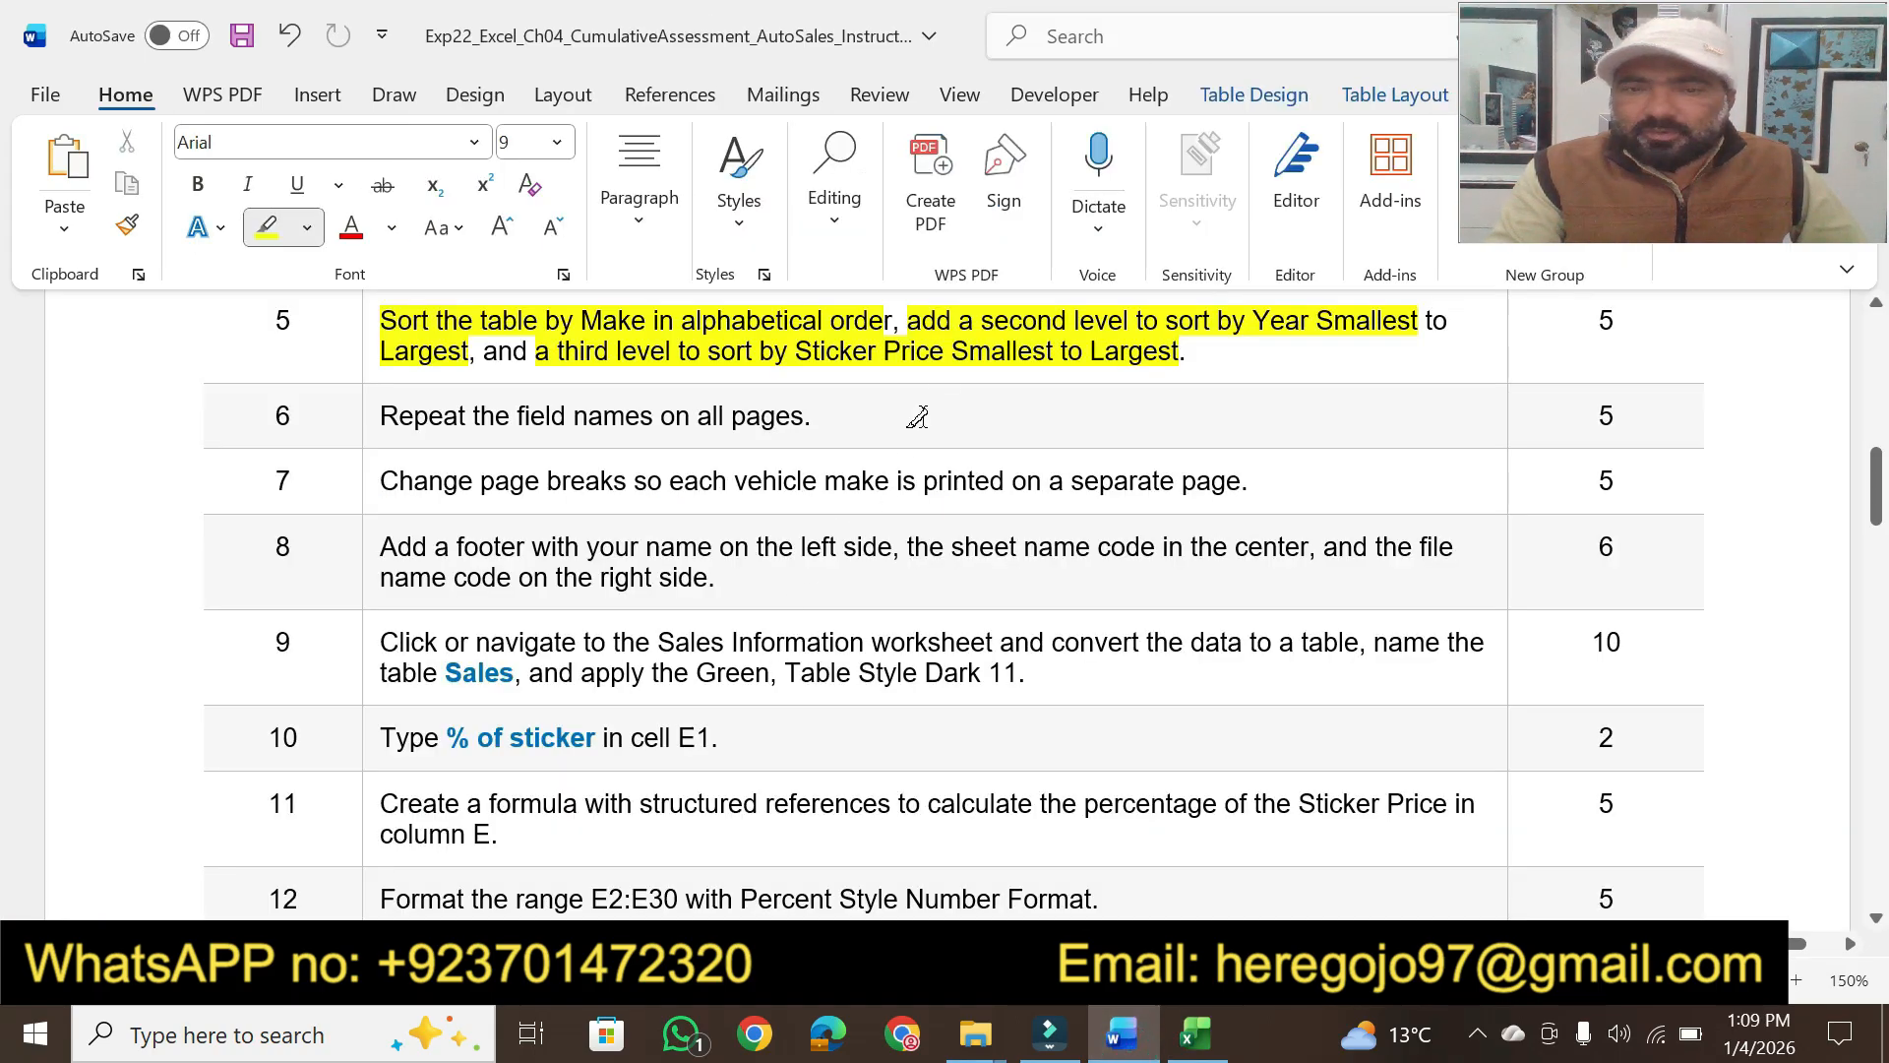
click(1195, 1033)
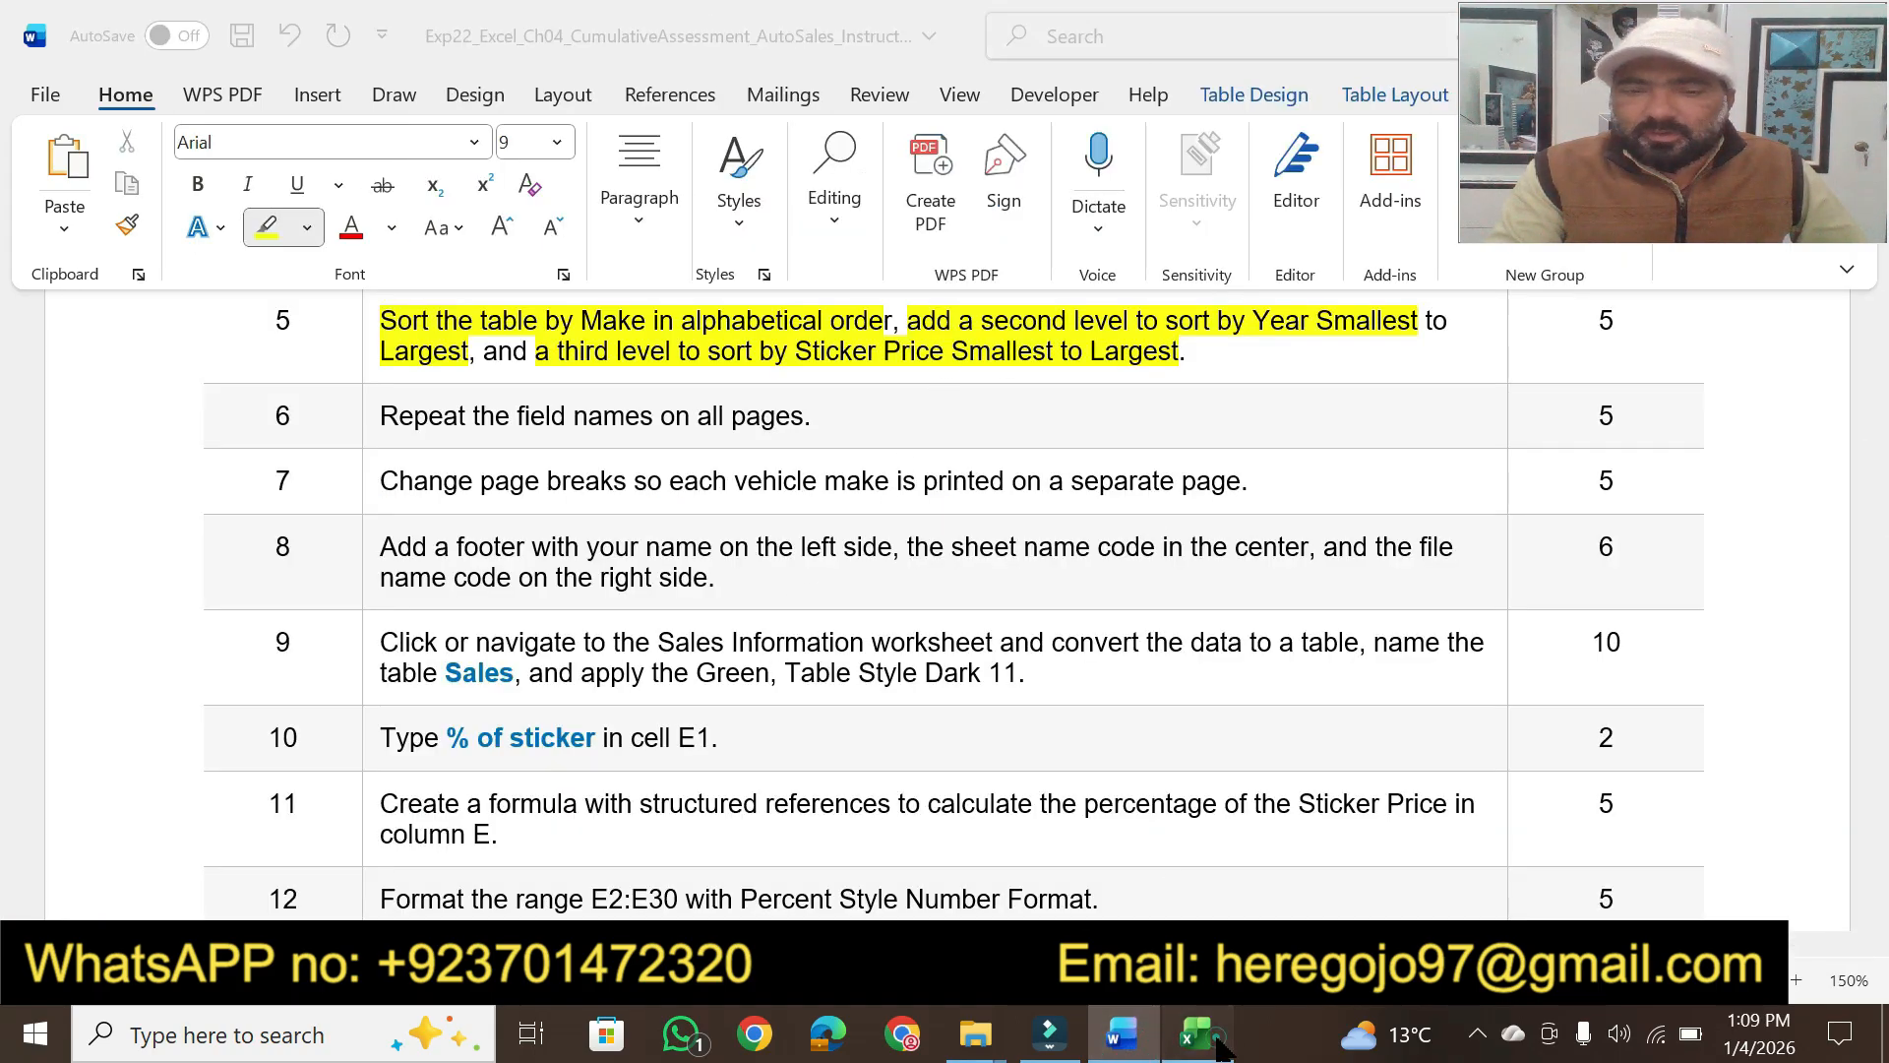
click(1003, 740)
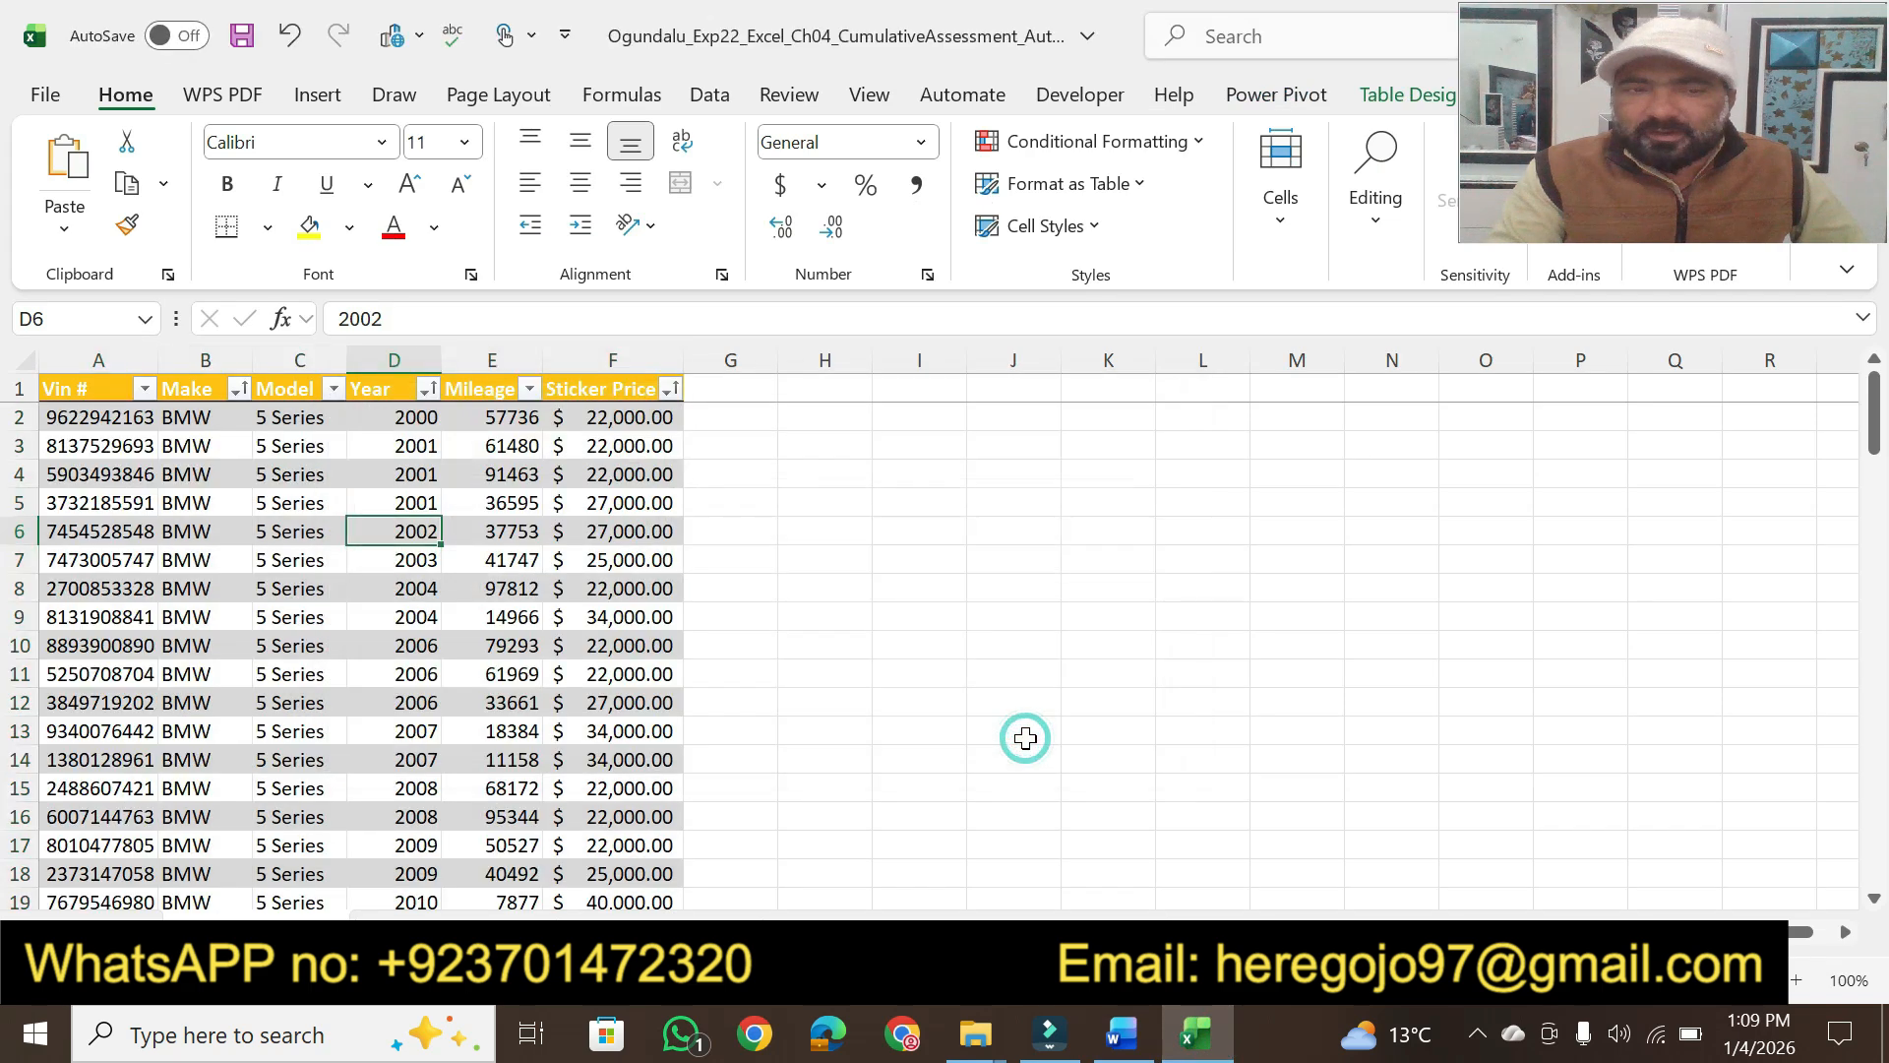
In the Word instructions, highlight step 5's points value and step 6's text "Repeat the field names on all pages" in yellow
click(1123, 1035)
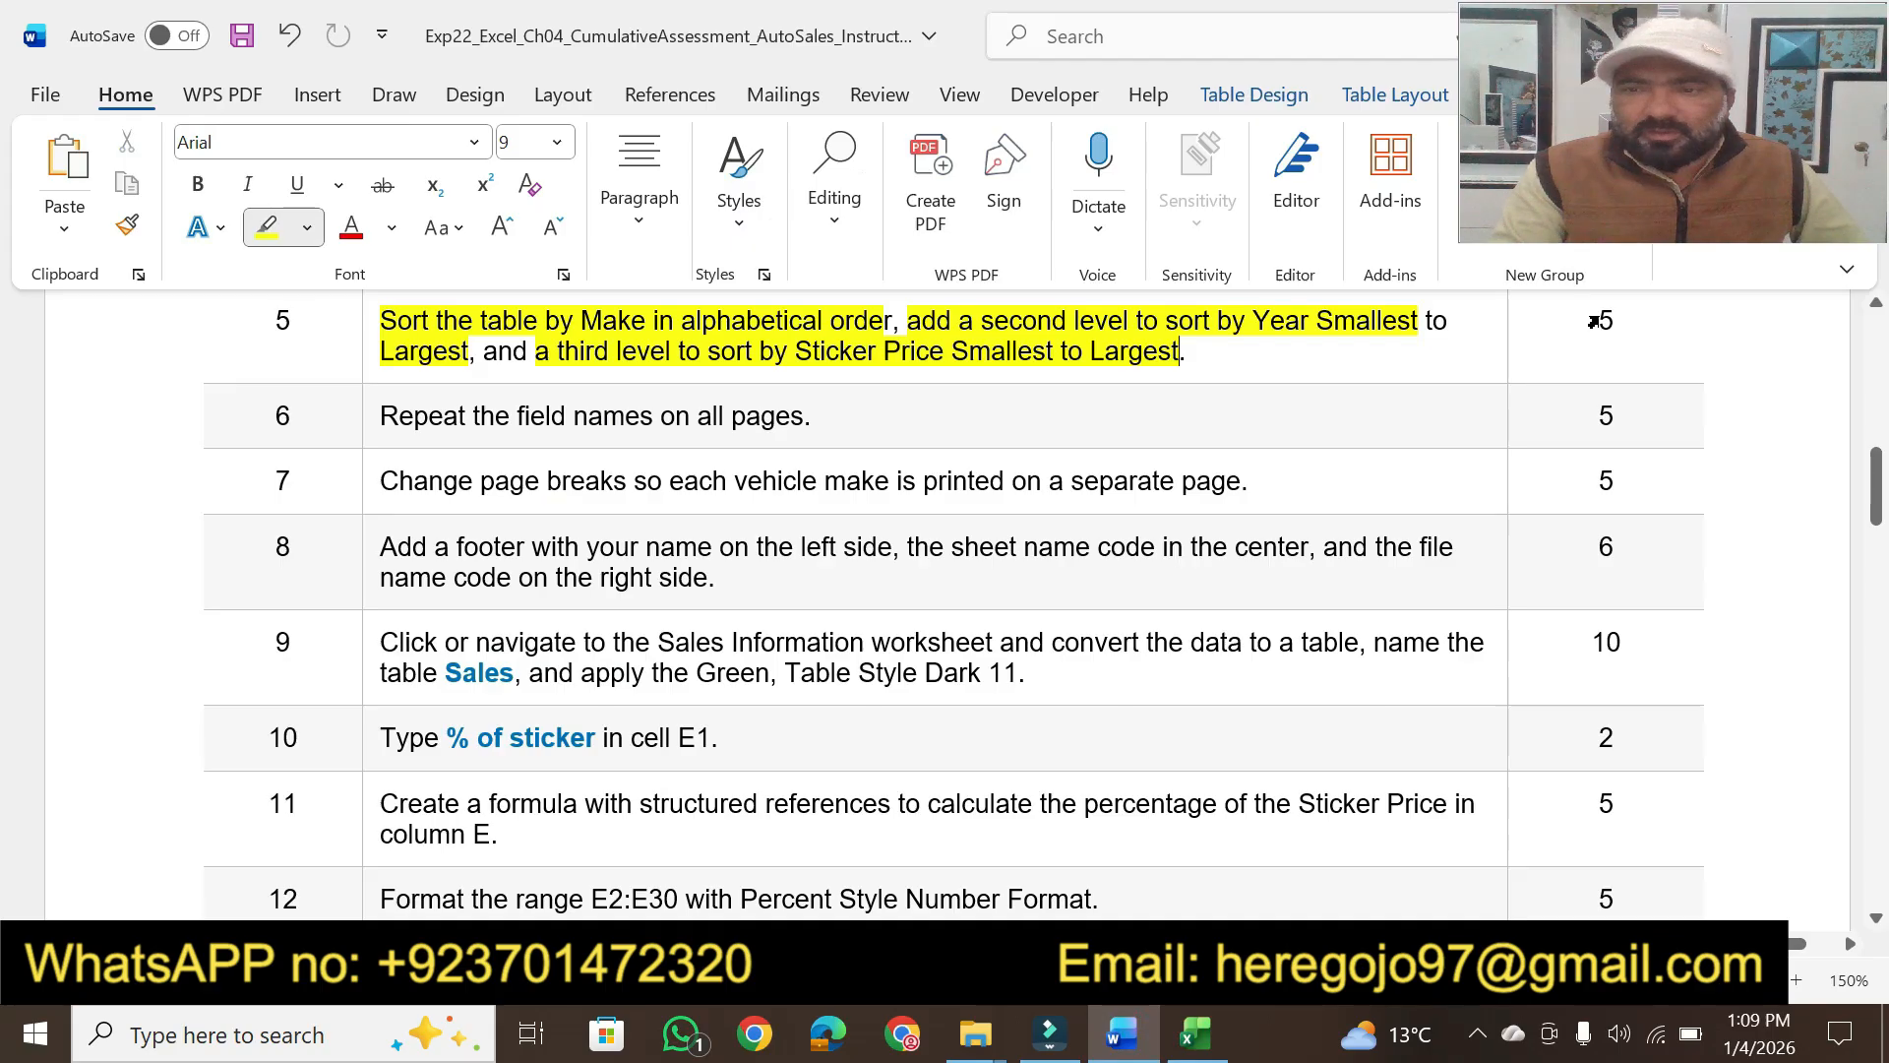
drag(1592, 320, 1618, 321)
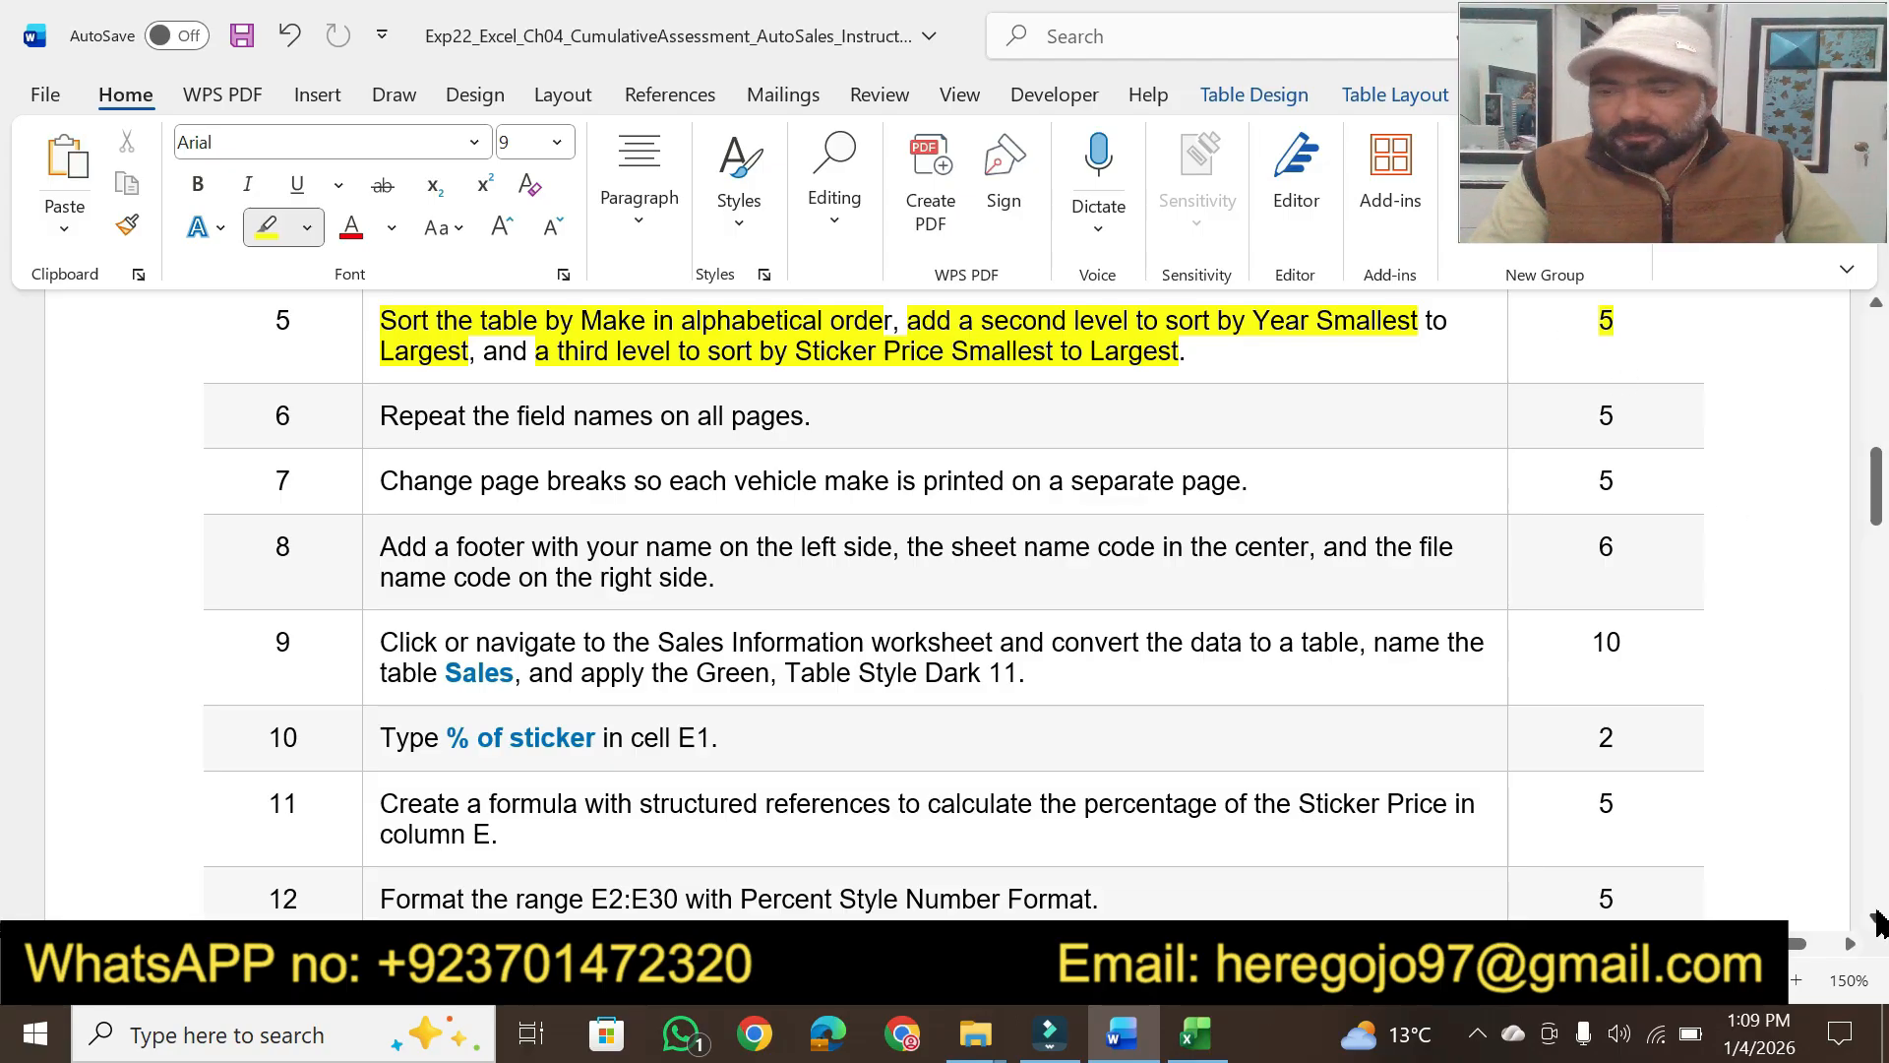
click(1876, 916)
click(1876, 917)
click(1876, 917)
click(1876, 916)
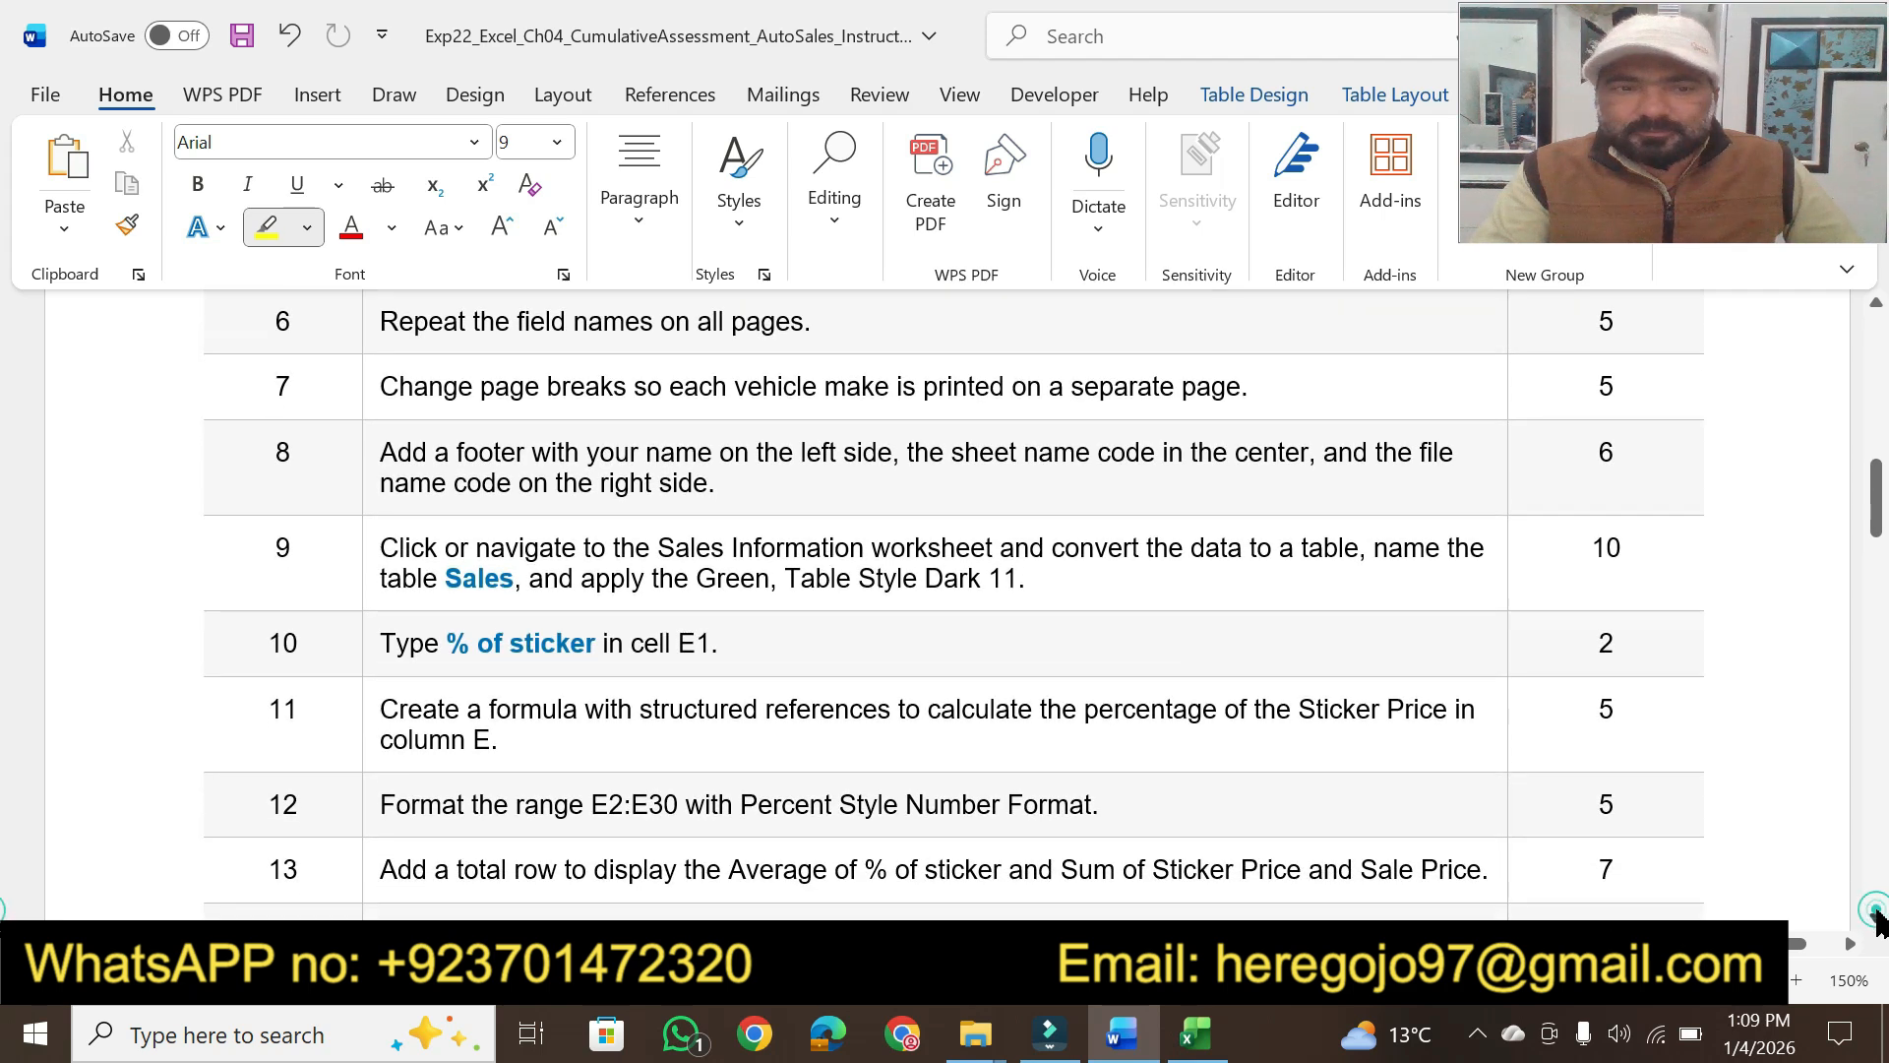
drag(379, 322, 770, 297)
In the Excel workbook, set row 1 as the title row repeated at the top of every printed page
click(1196, 1033)
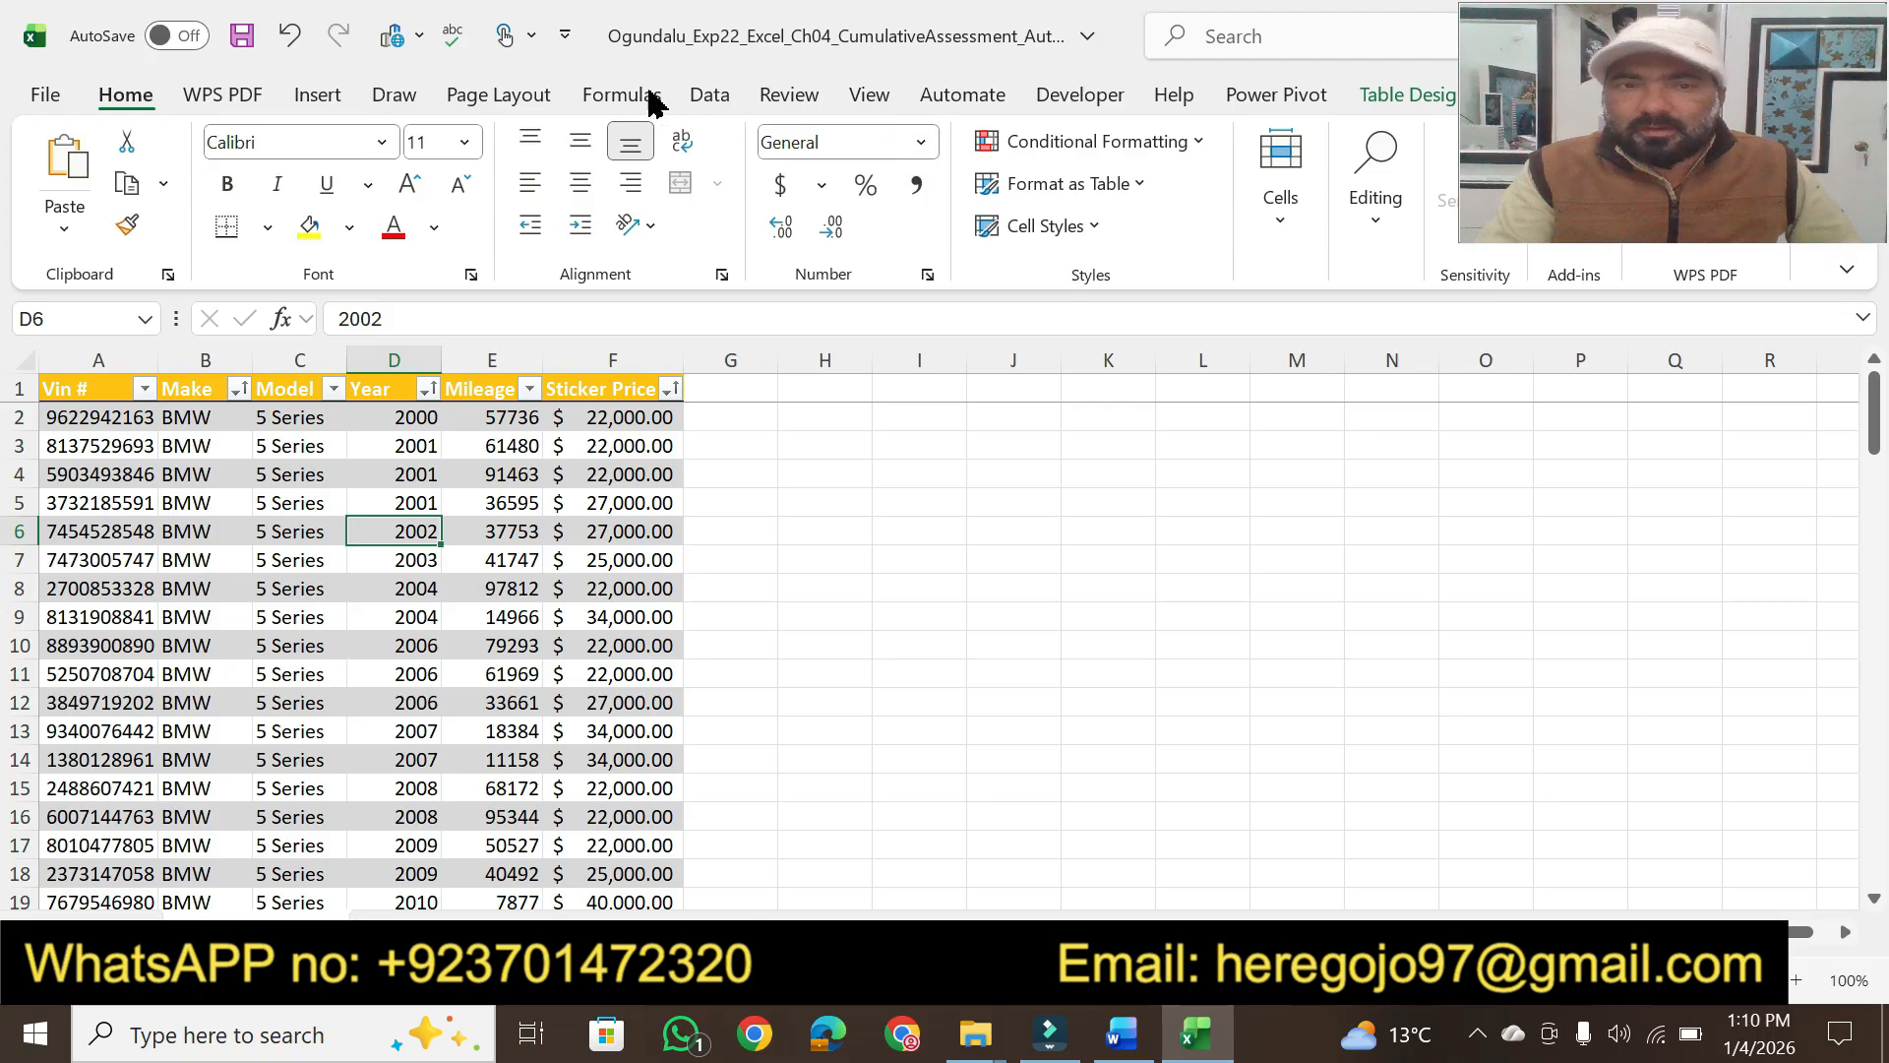
click(529, 90)
click(800, 275)
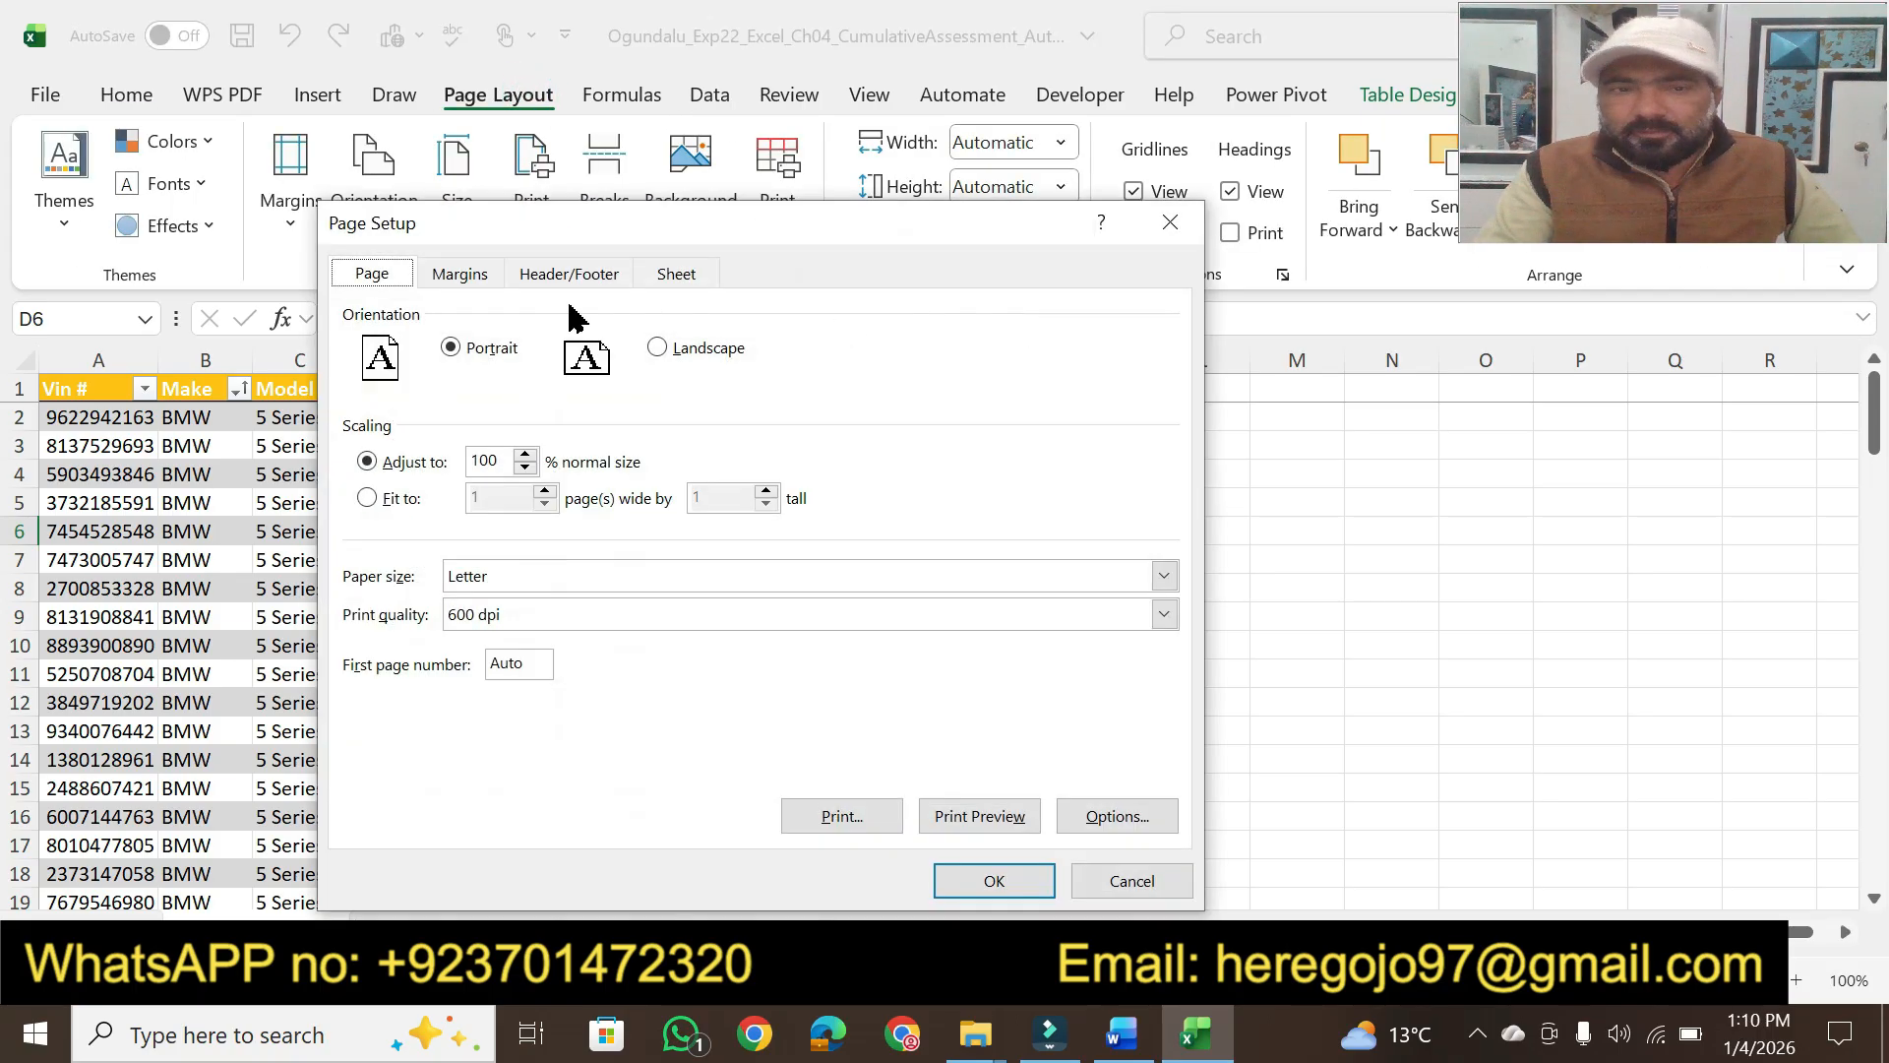
click(672, 279)
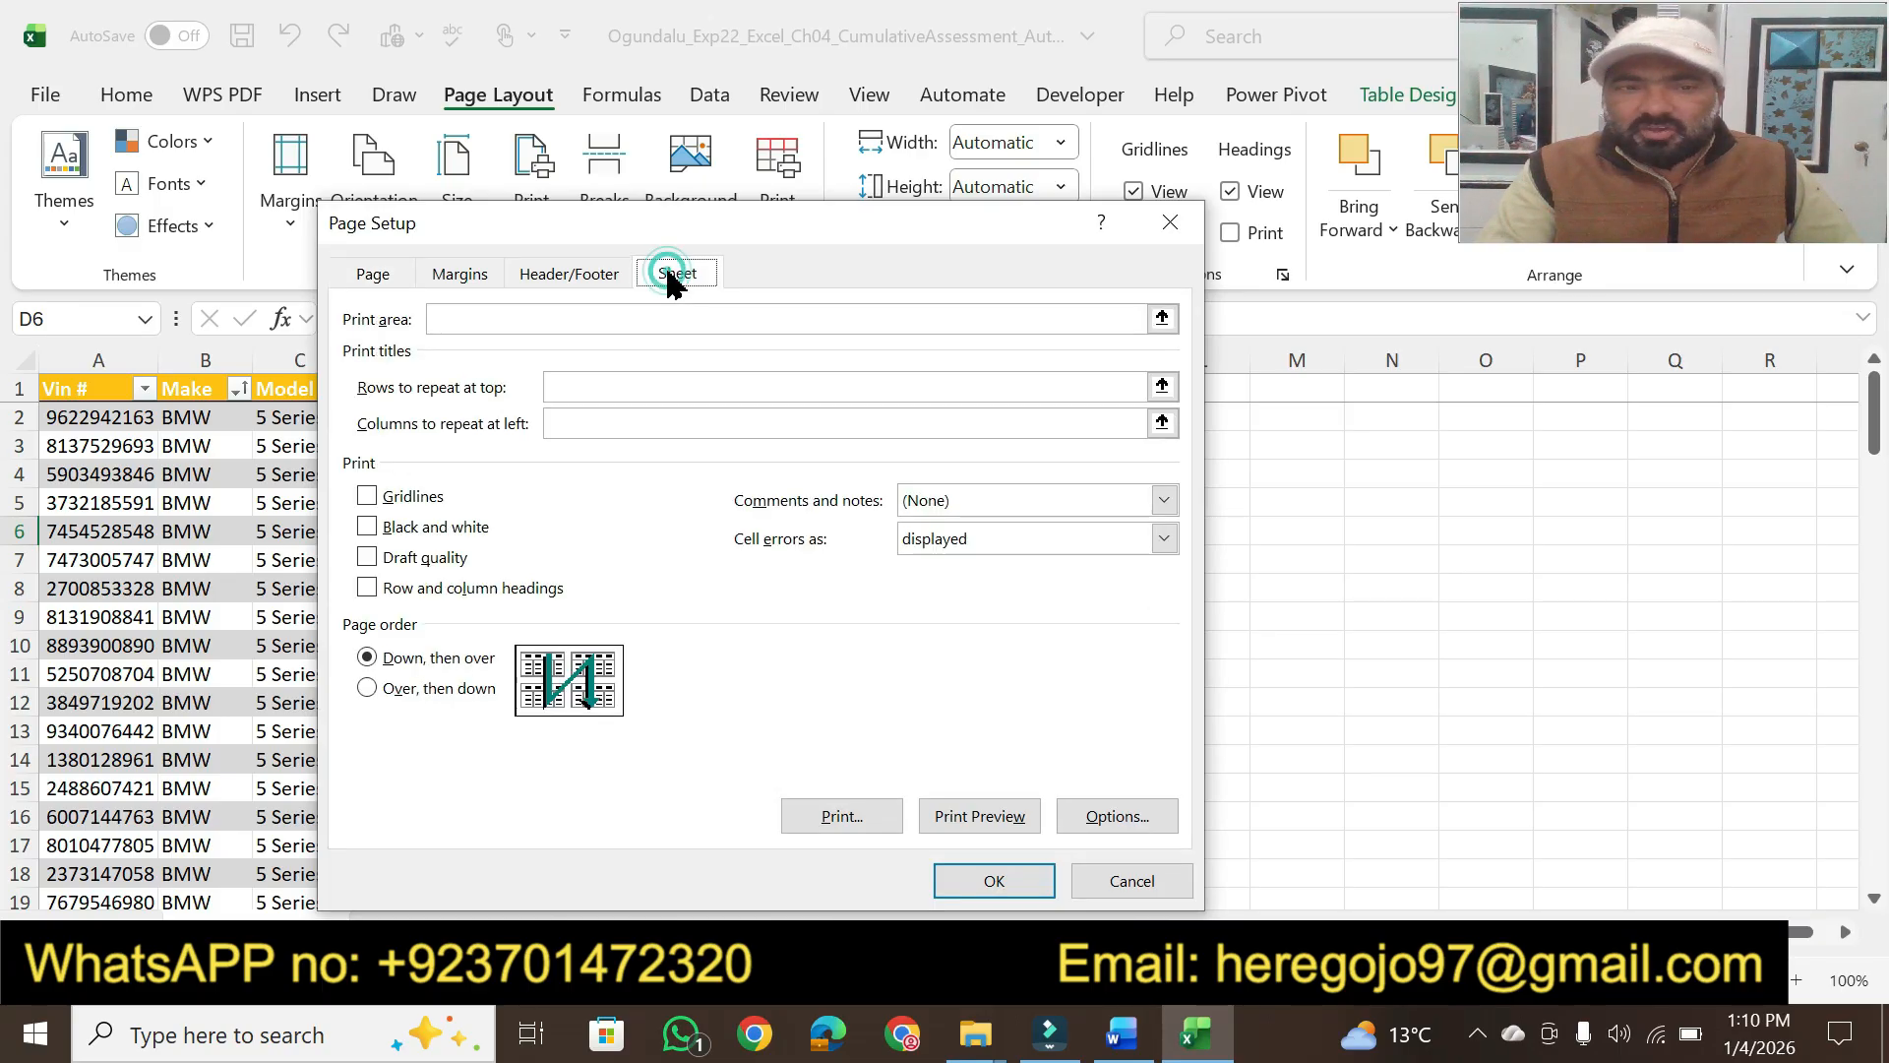
click(568, 385)
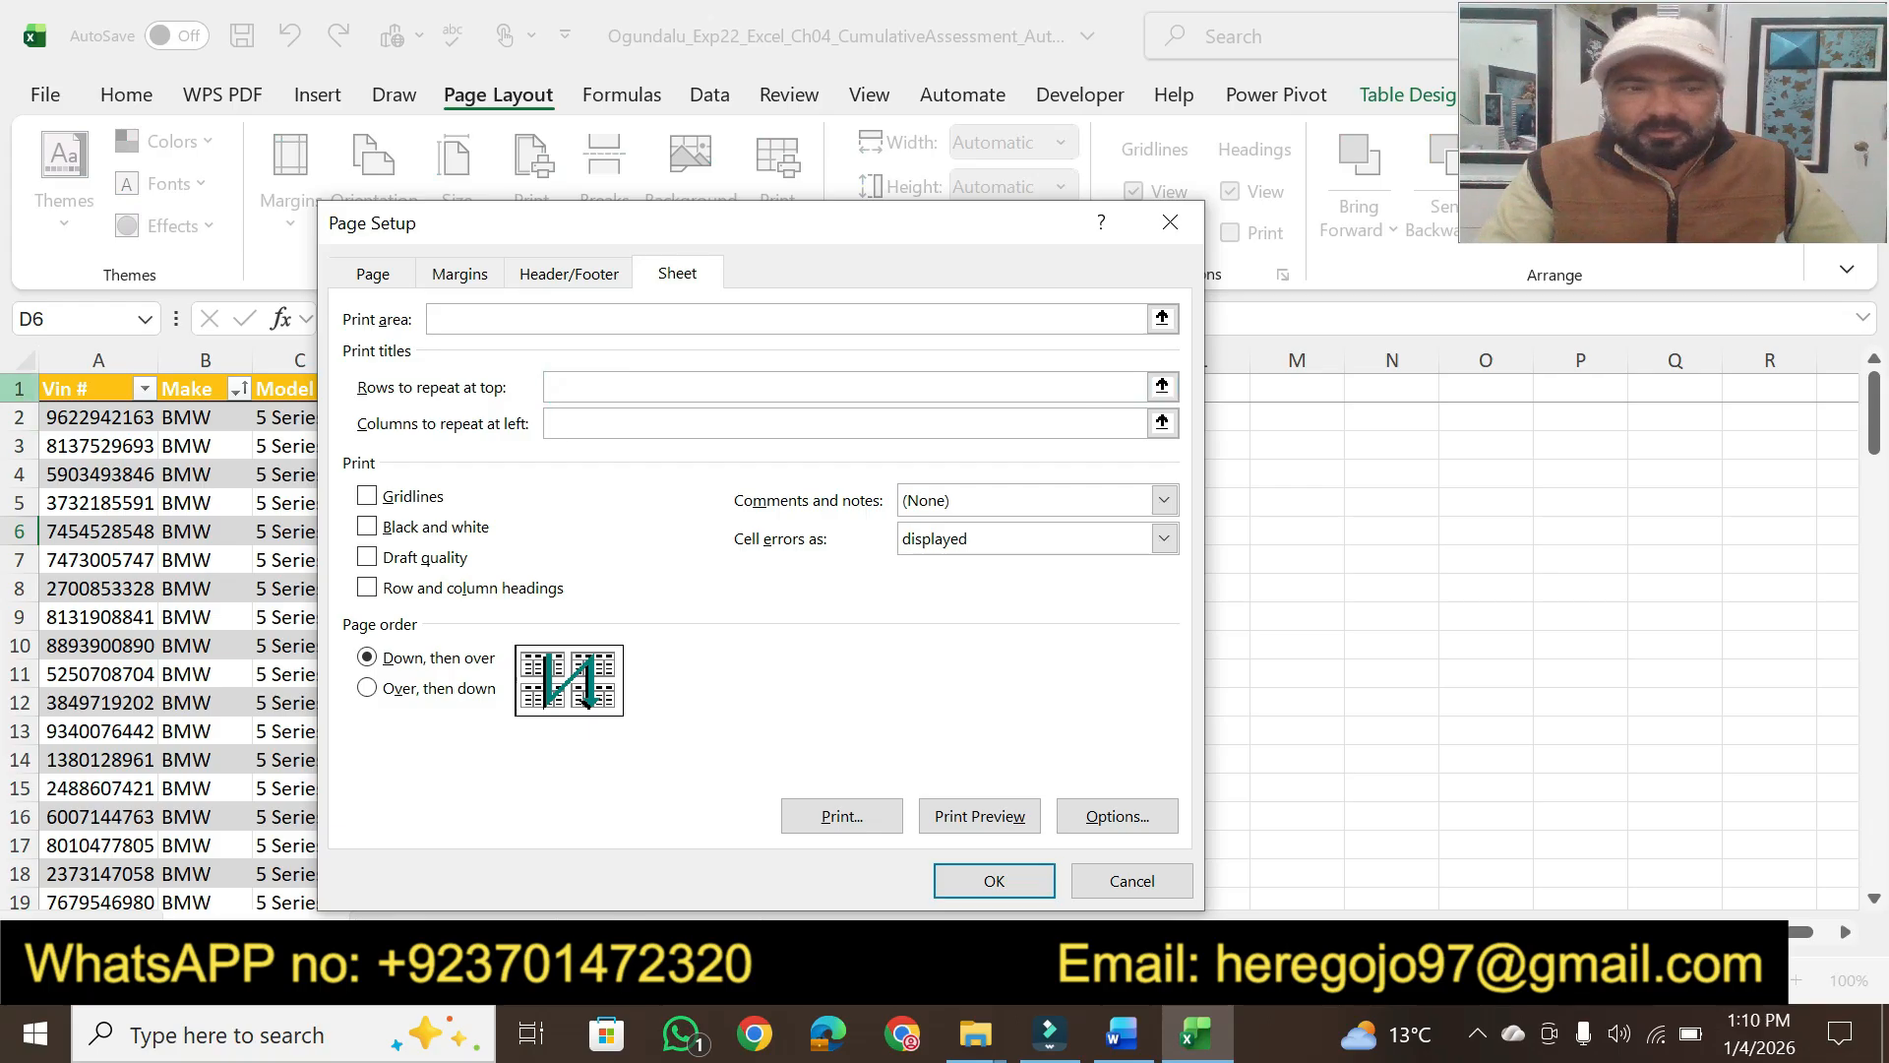
click(19, 388)
click(1021, 885)
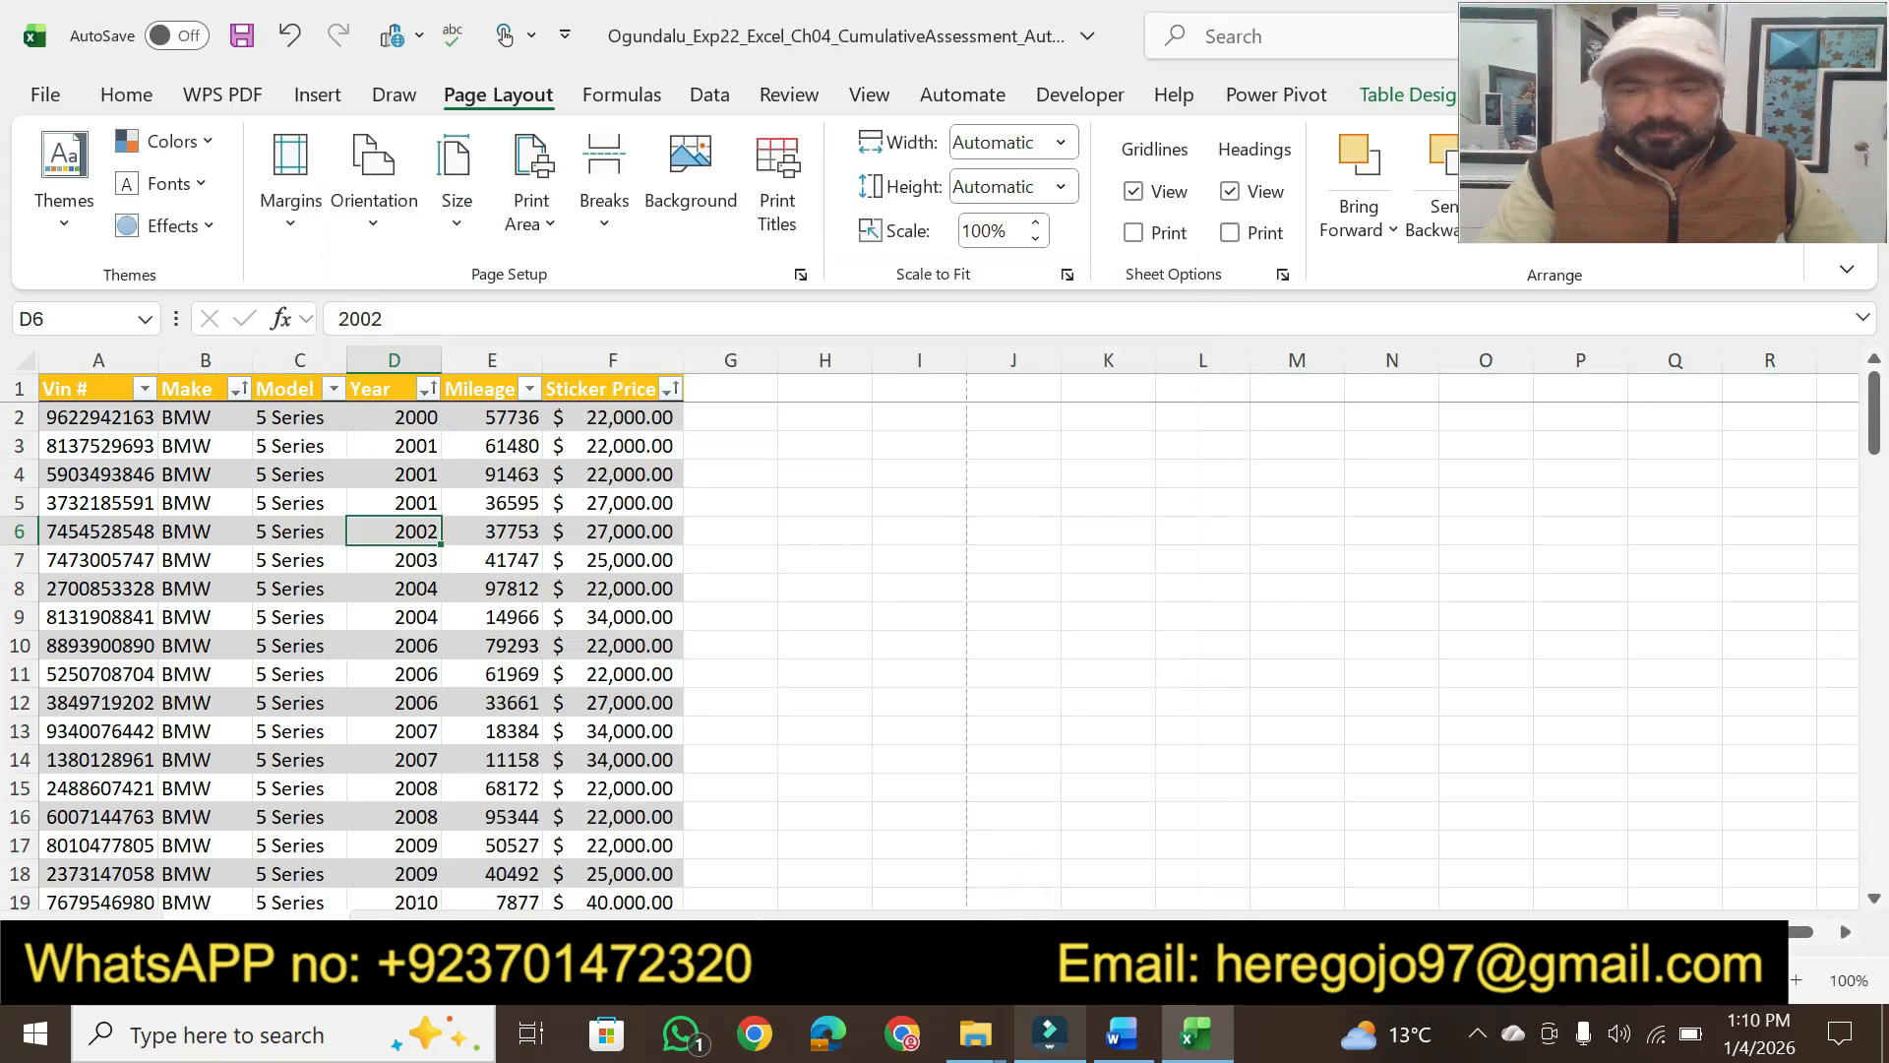
In the Word instructions, highlight step 6's points value and step 7's text on printing each vehicle make on a separate page
click(1121, 1033)
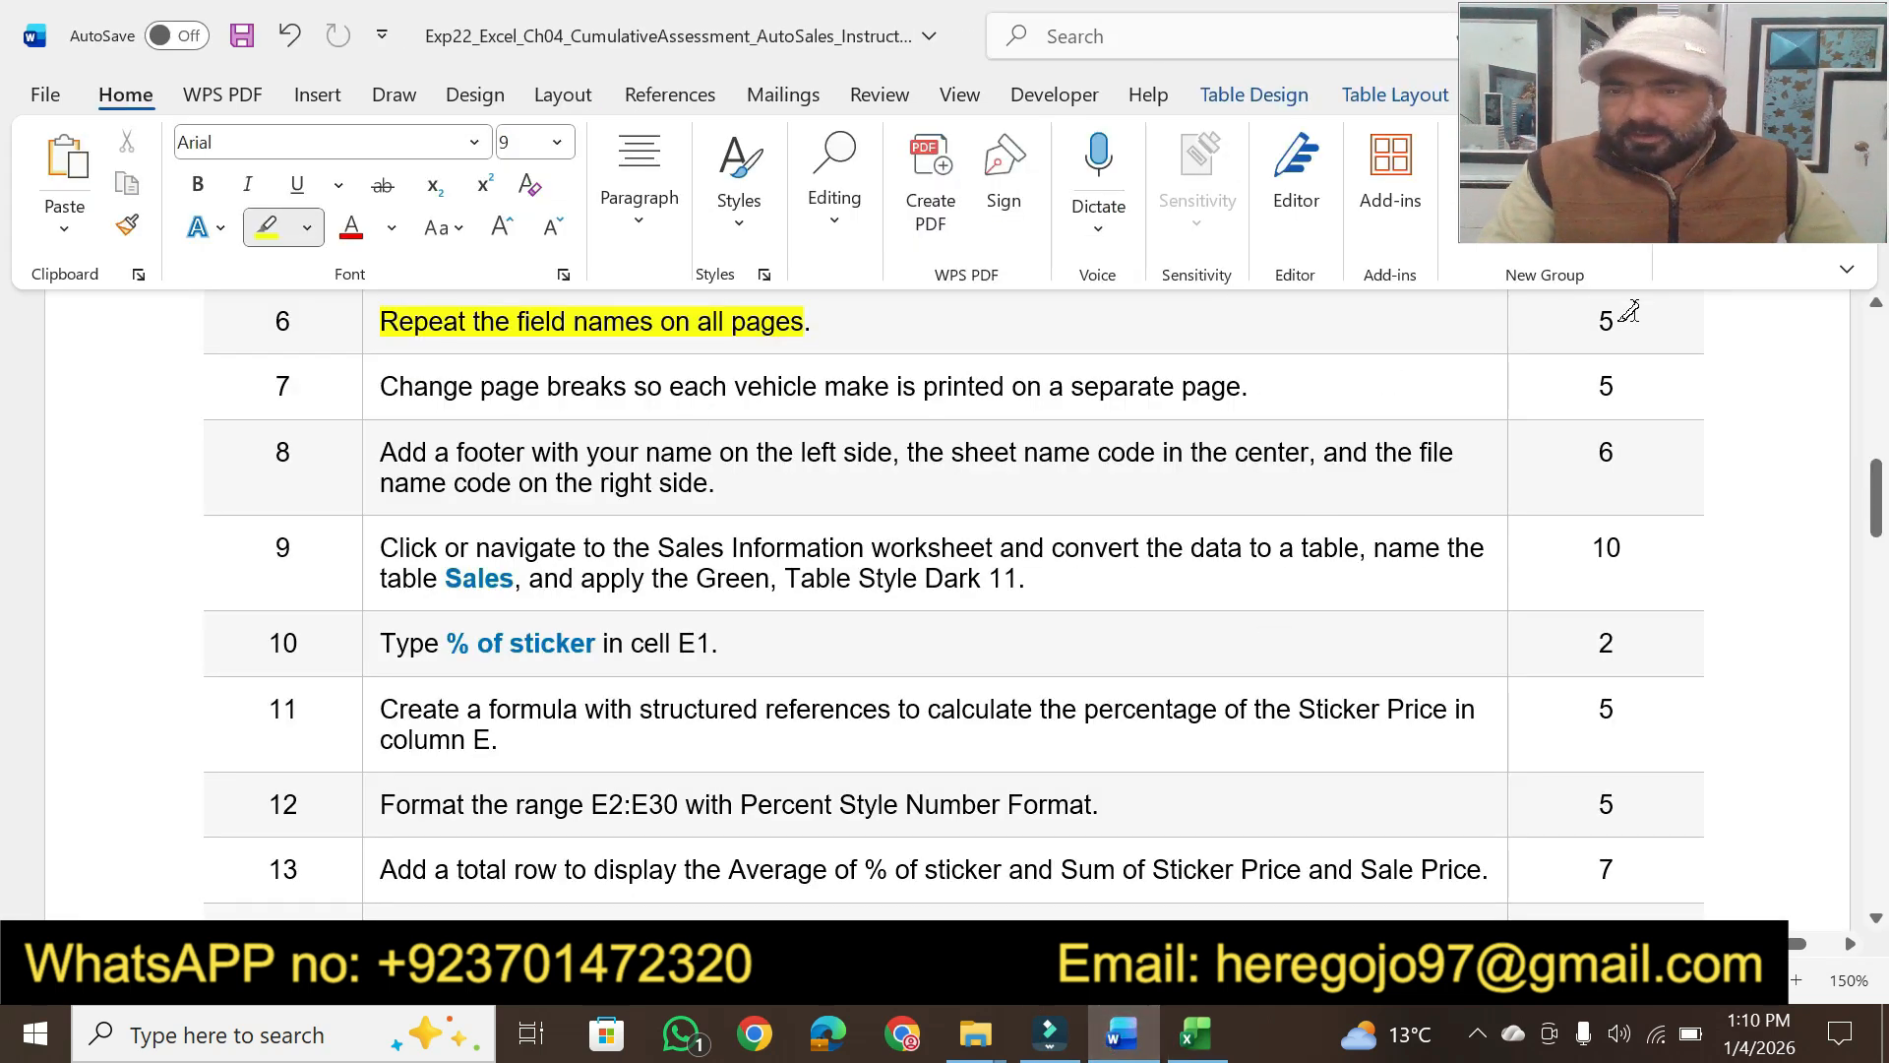
drag(1625, 312, 1587, 319)
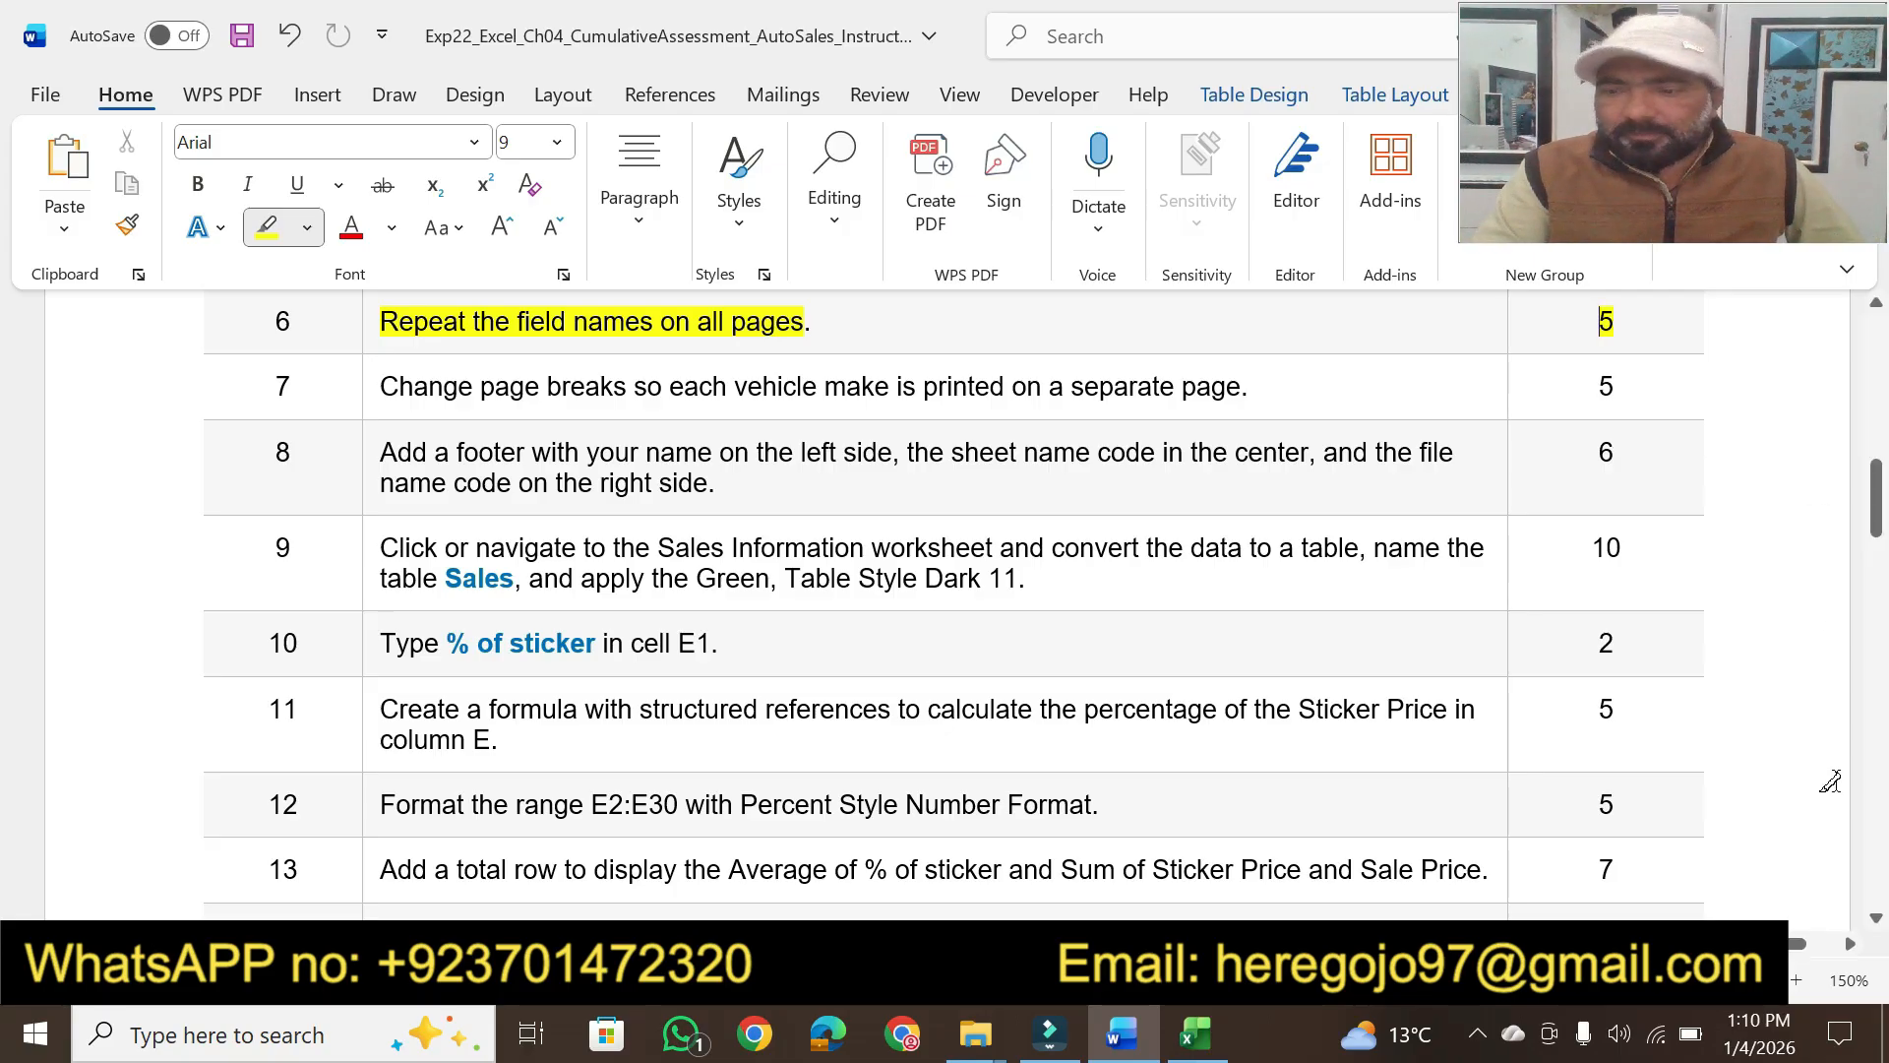
click(1875, 920)
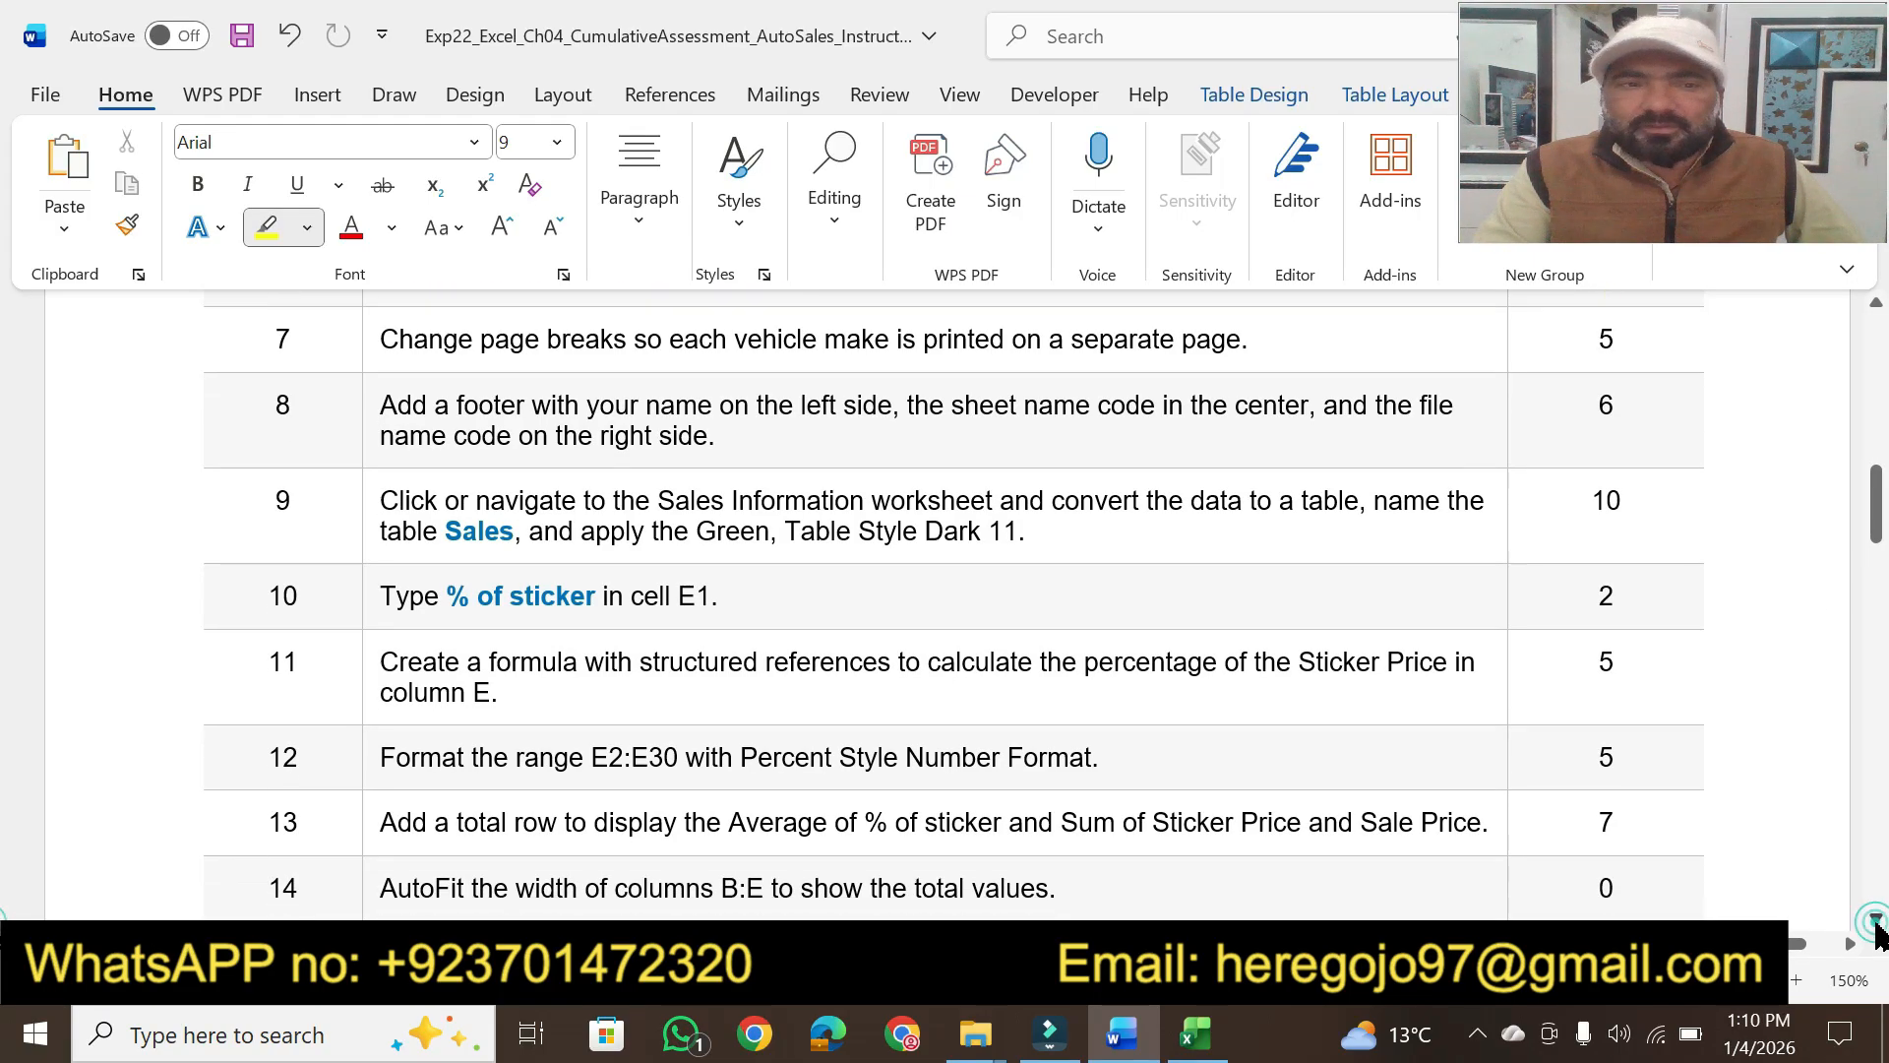
click(1875, 920)
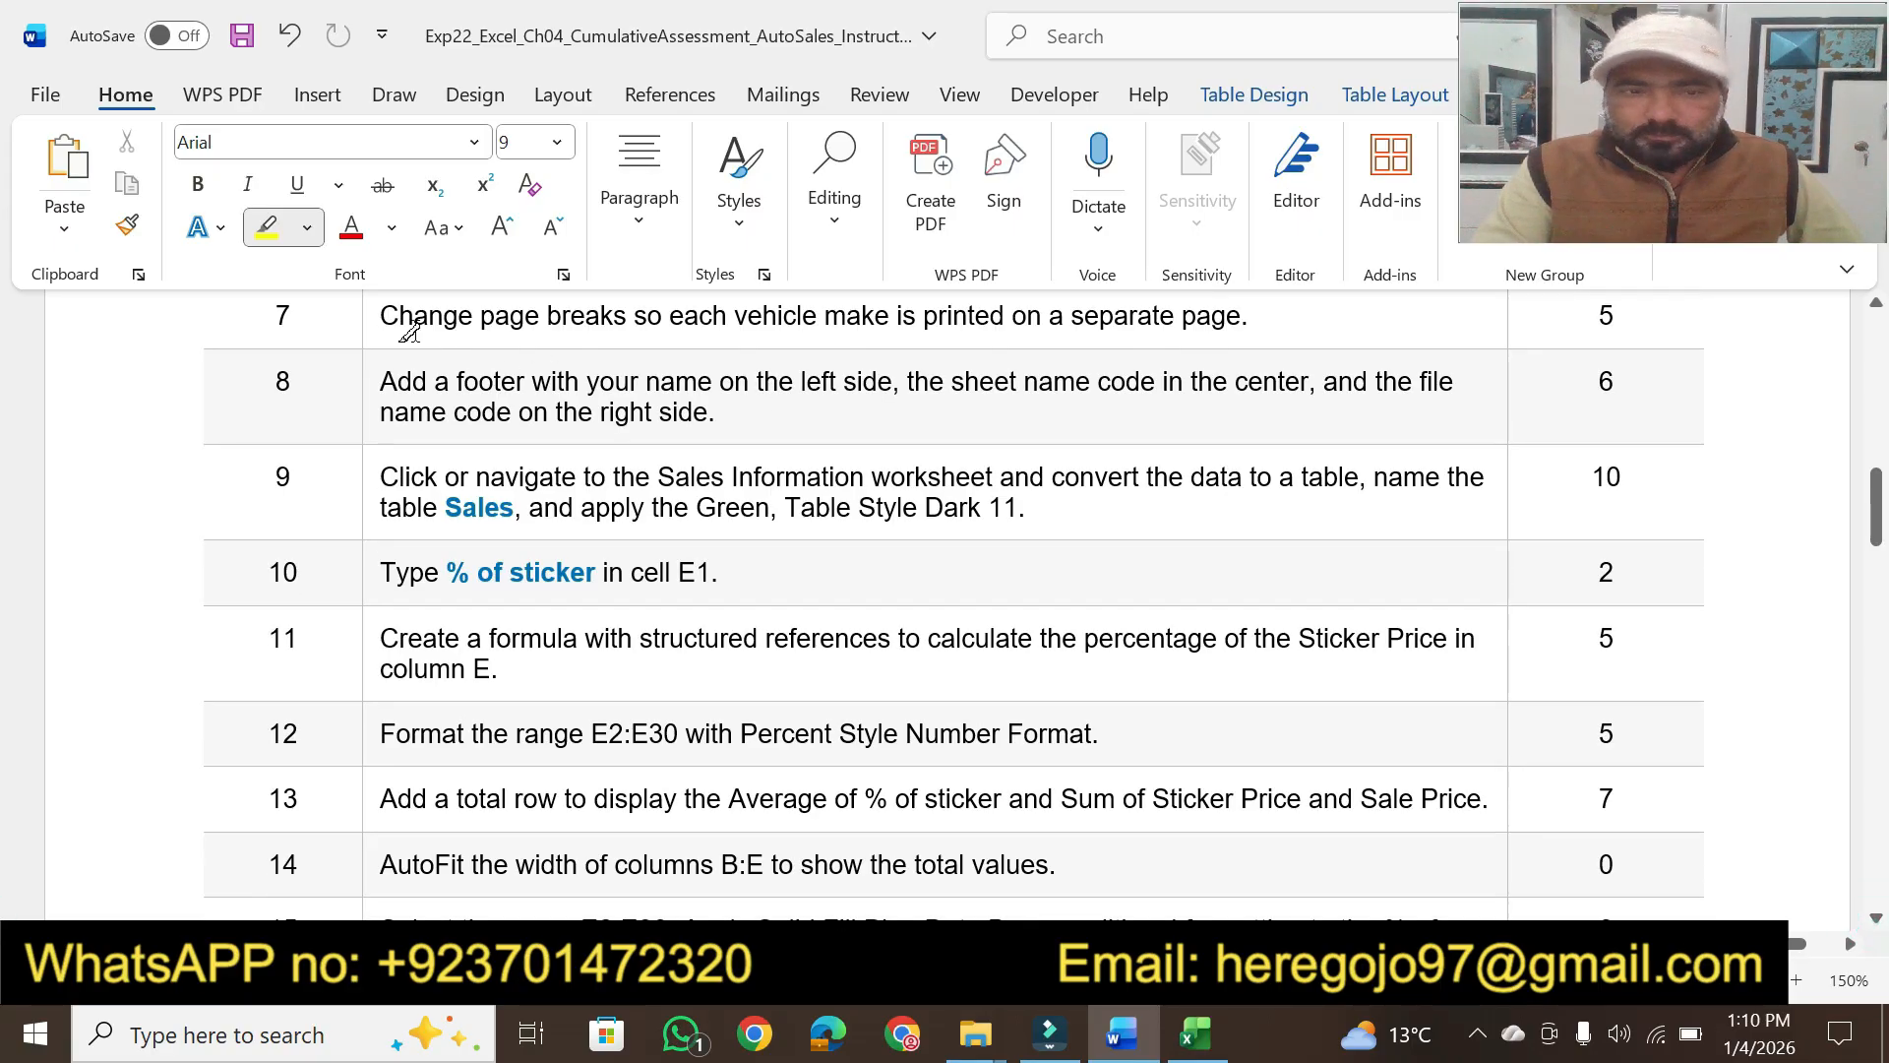
mouse_move(386, 315)
mouse_down()
mouse_move(799, 300)
mouse_move(1254, 317)
mouse_move(1038, 312)
mouse_up()
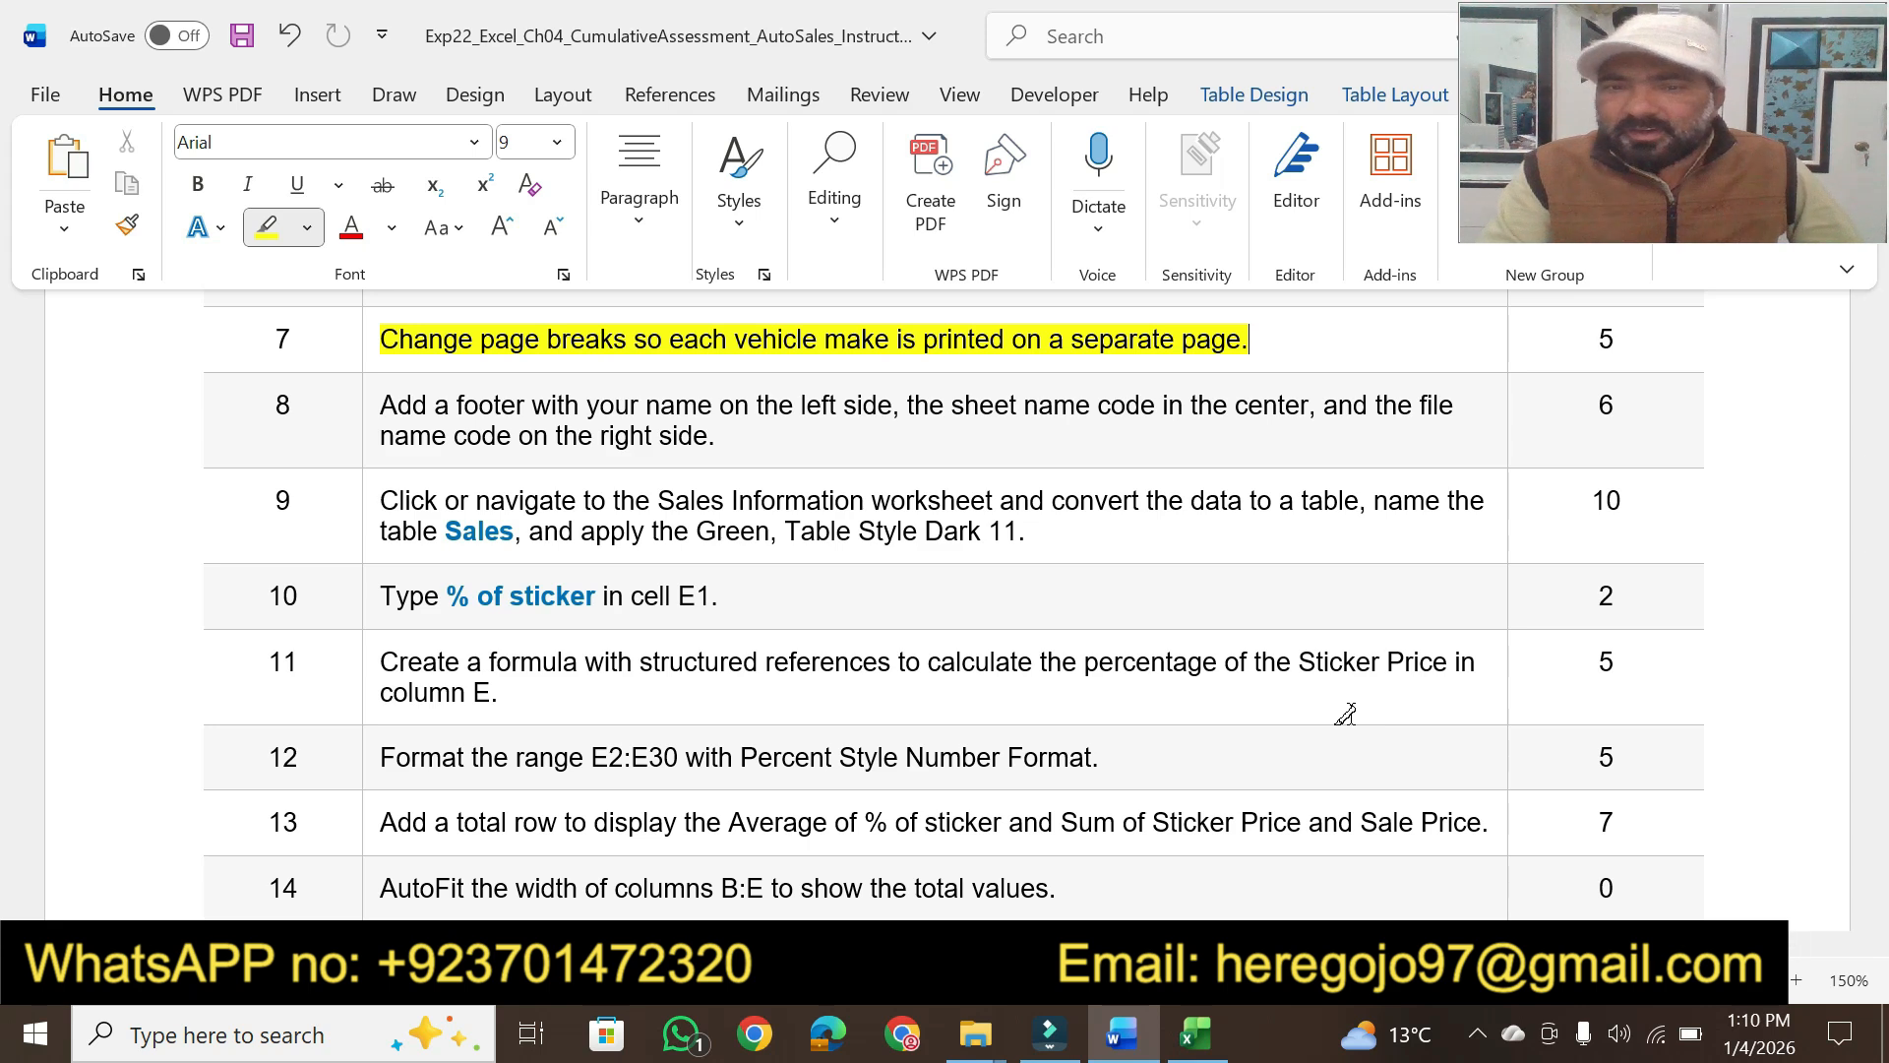
In the Excel workbook, show the inventory sheet in Page Break Preview and select row 34, the first Chevy row
click(1196, 1033)
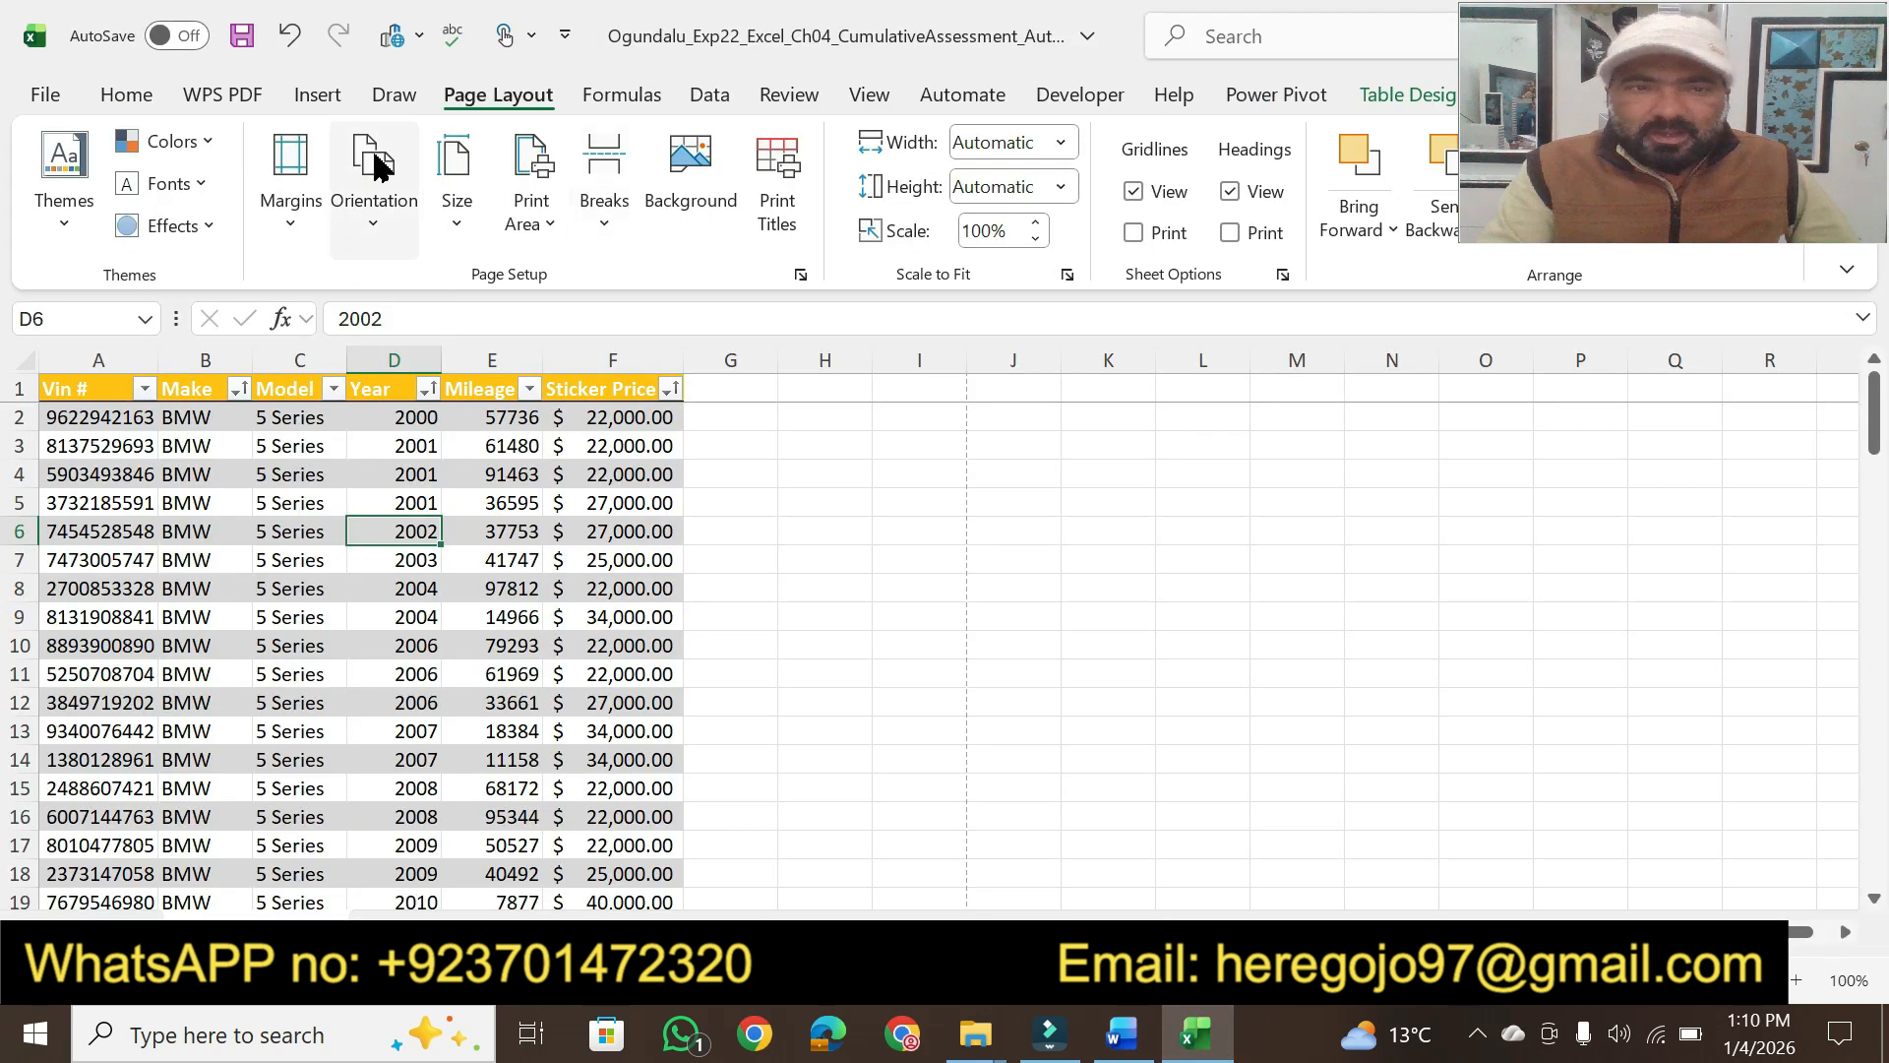
click(871, 93)
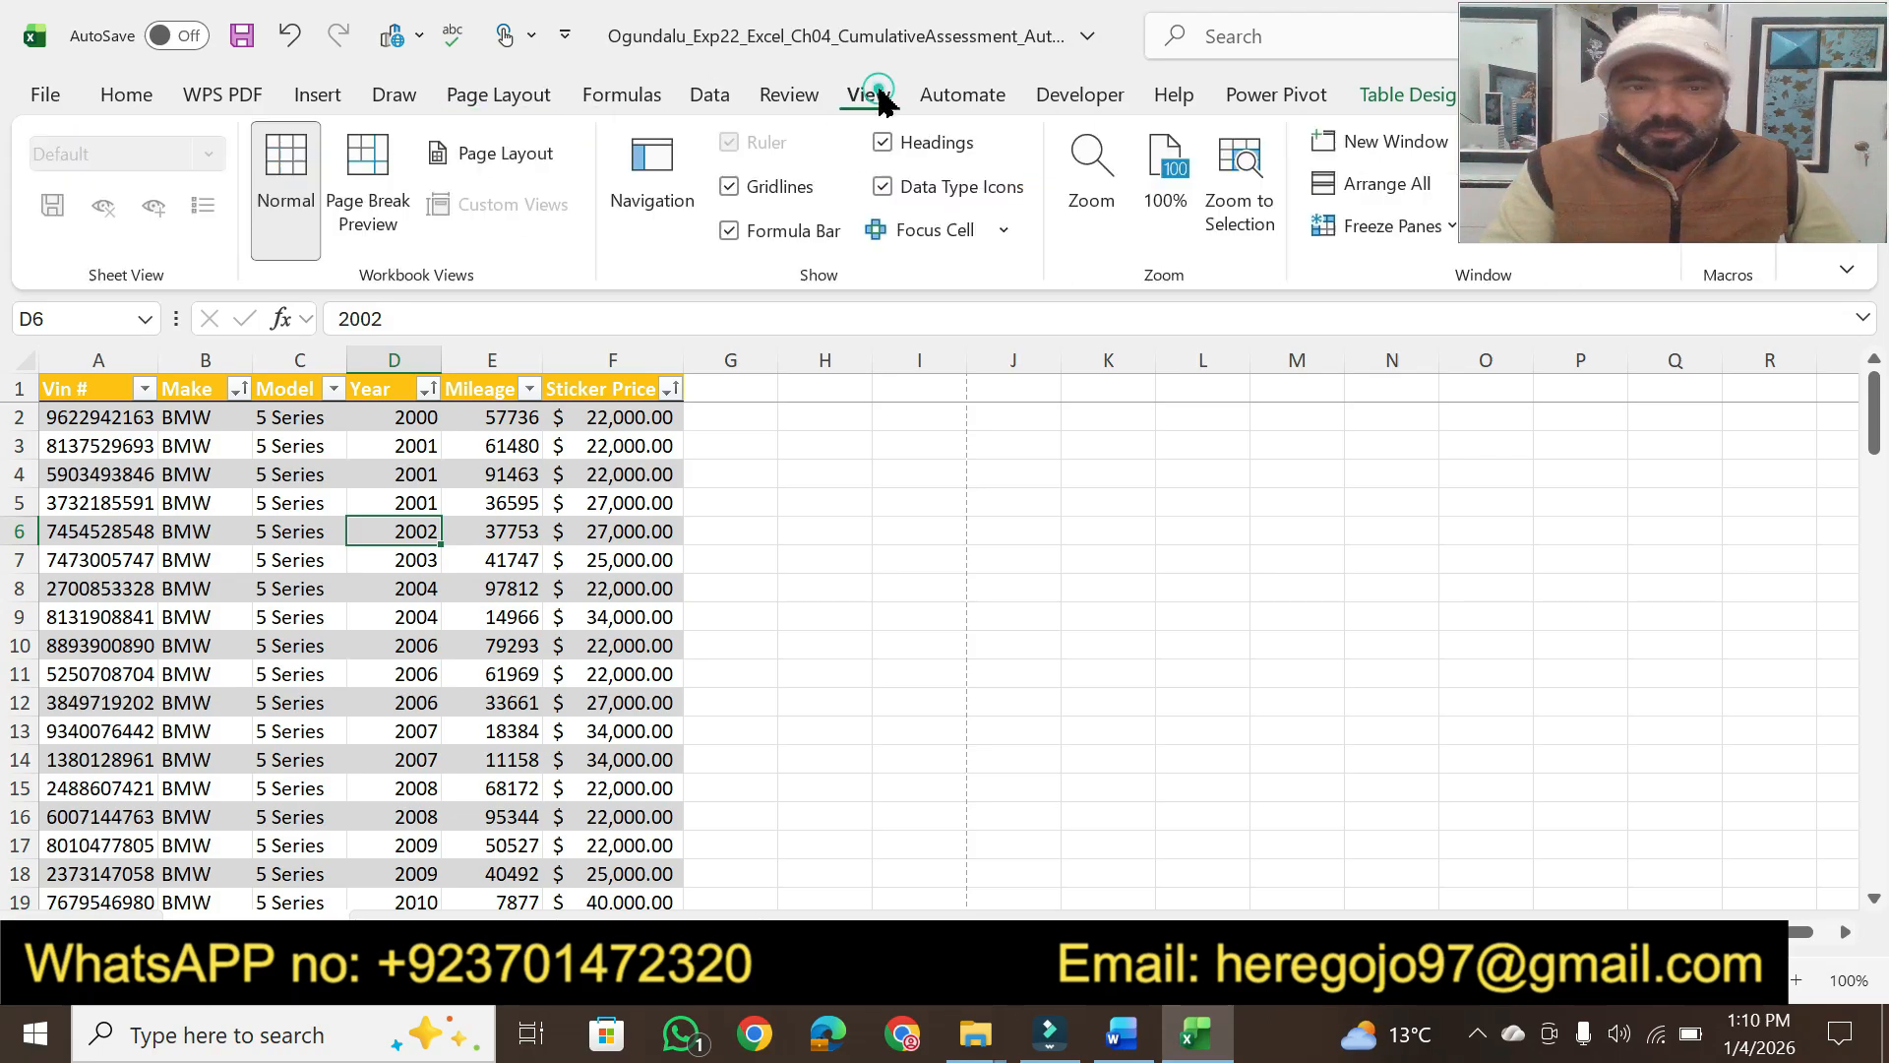
click(372, 182)
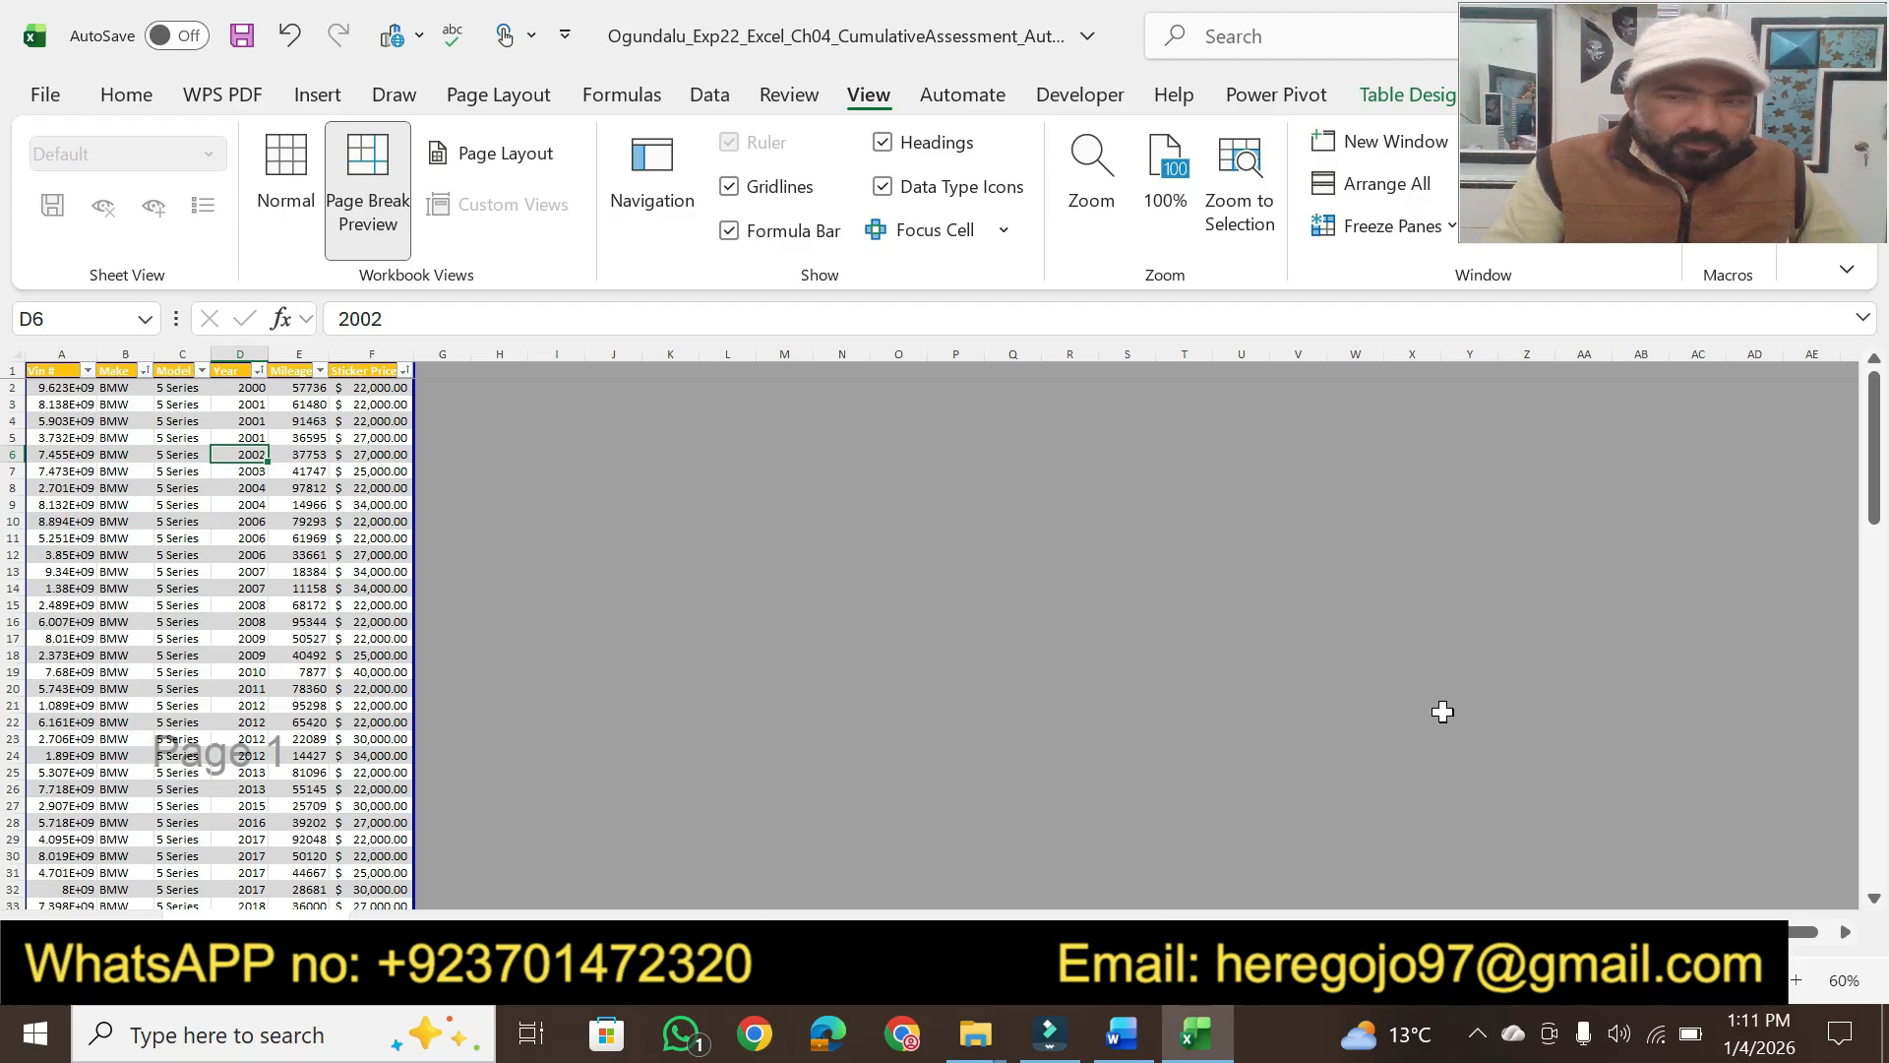
drag(1880, 450, 1867, 544)
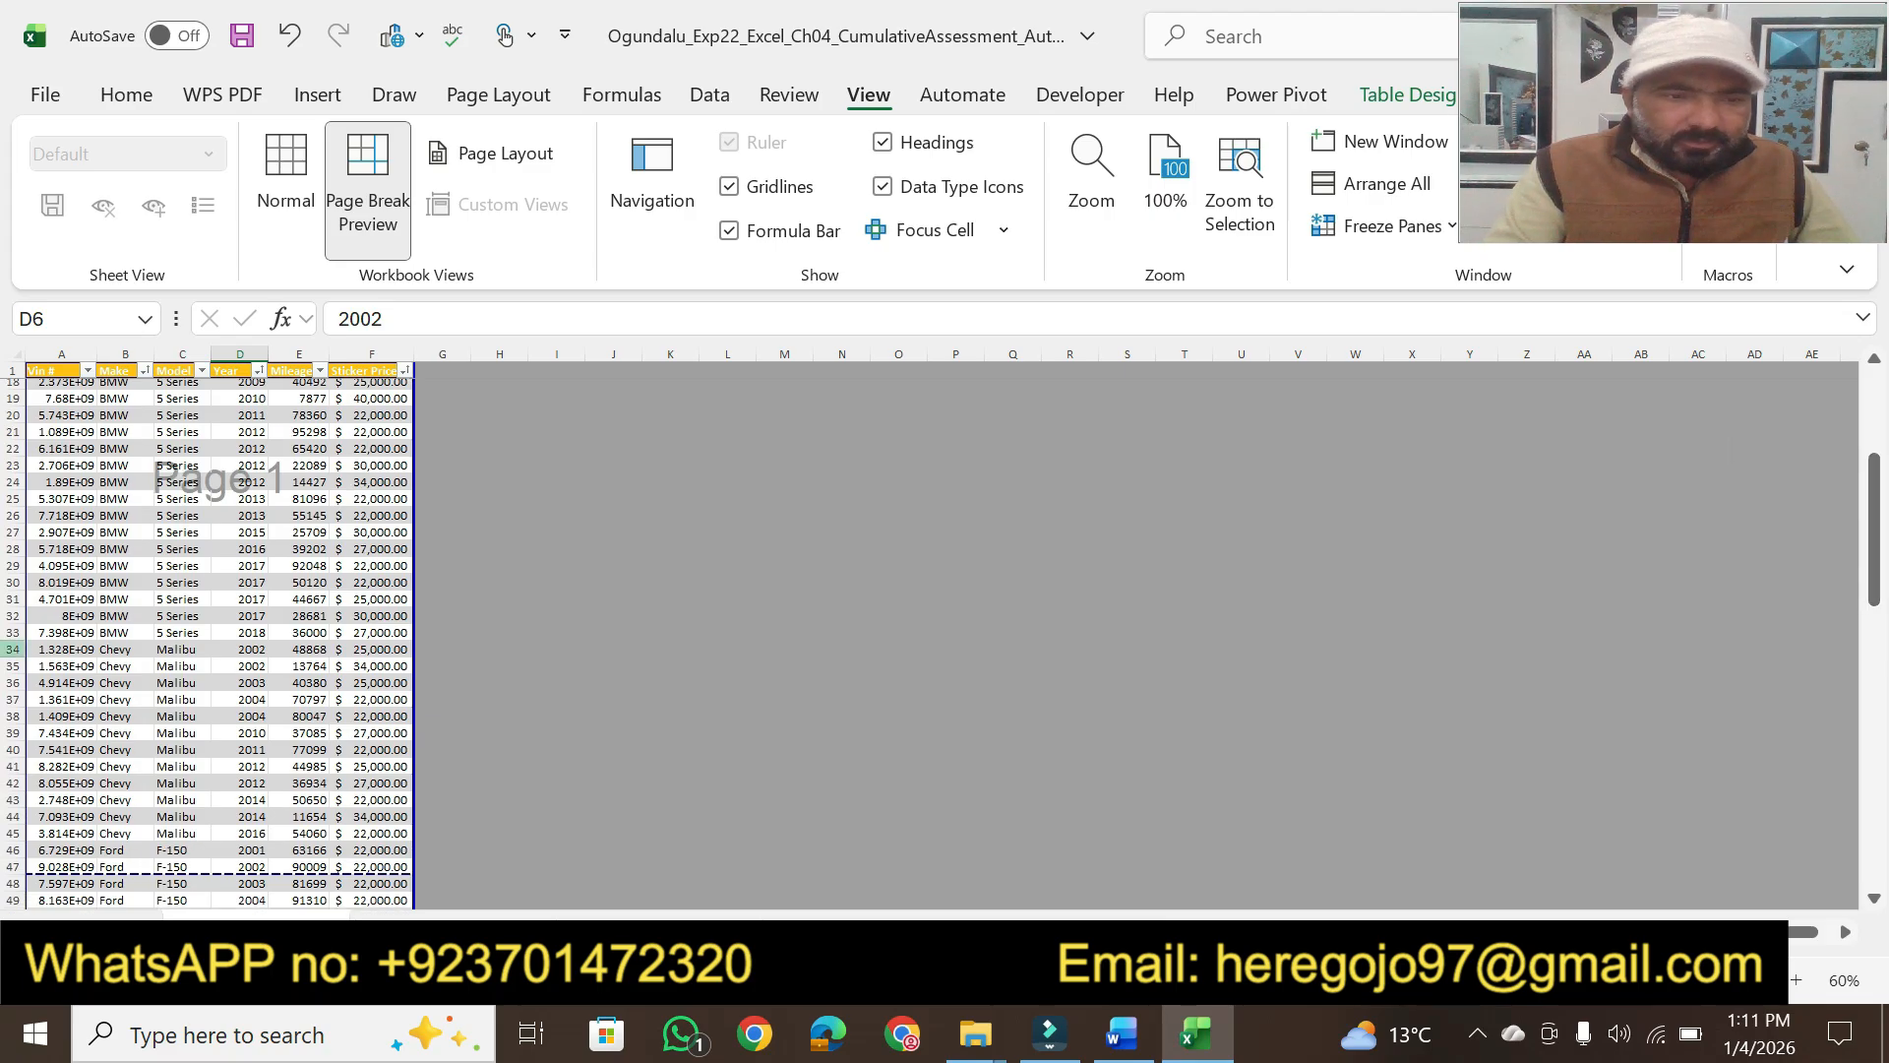
click(13, 649)
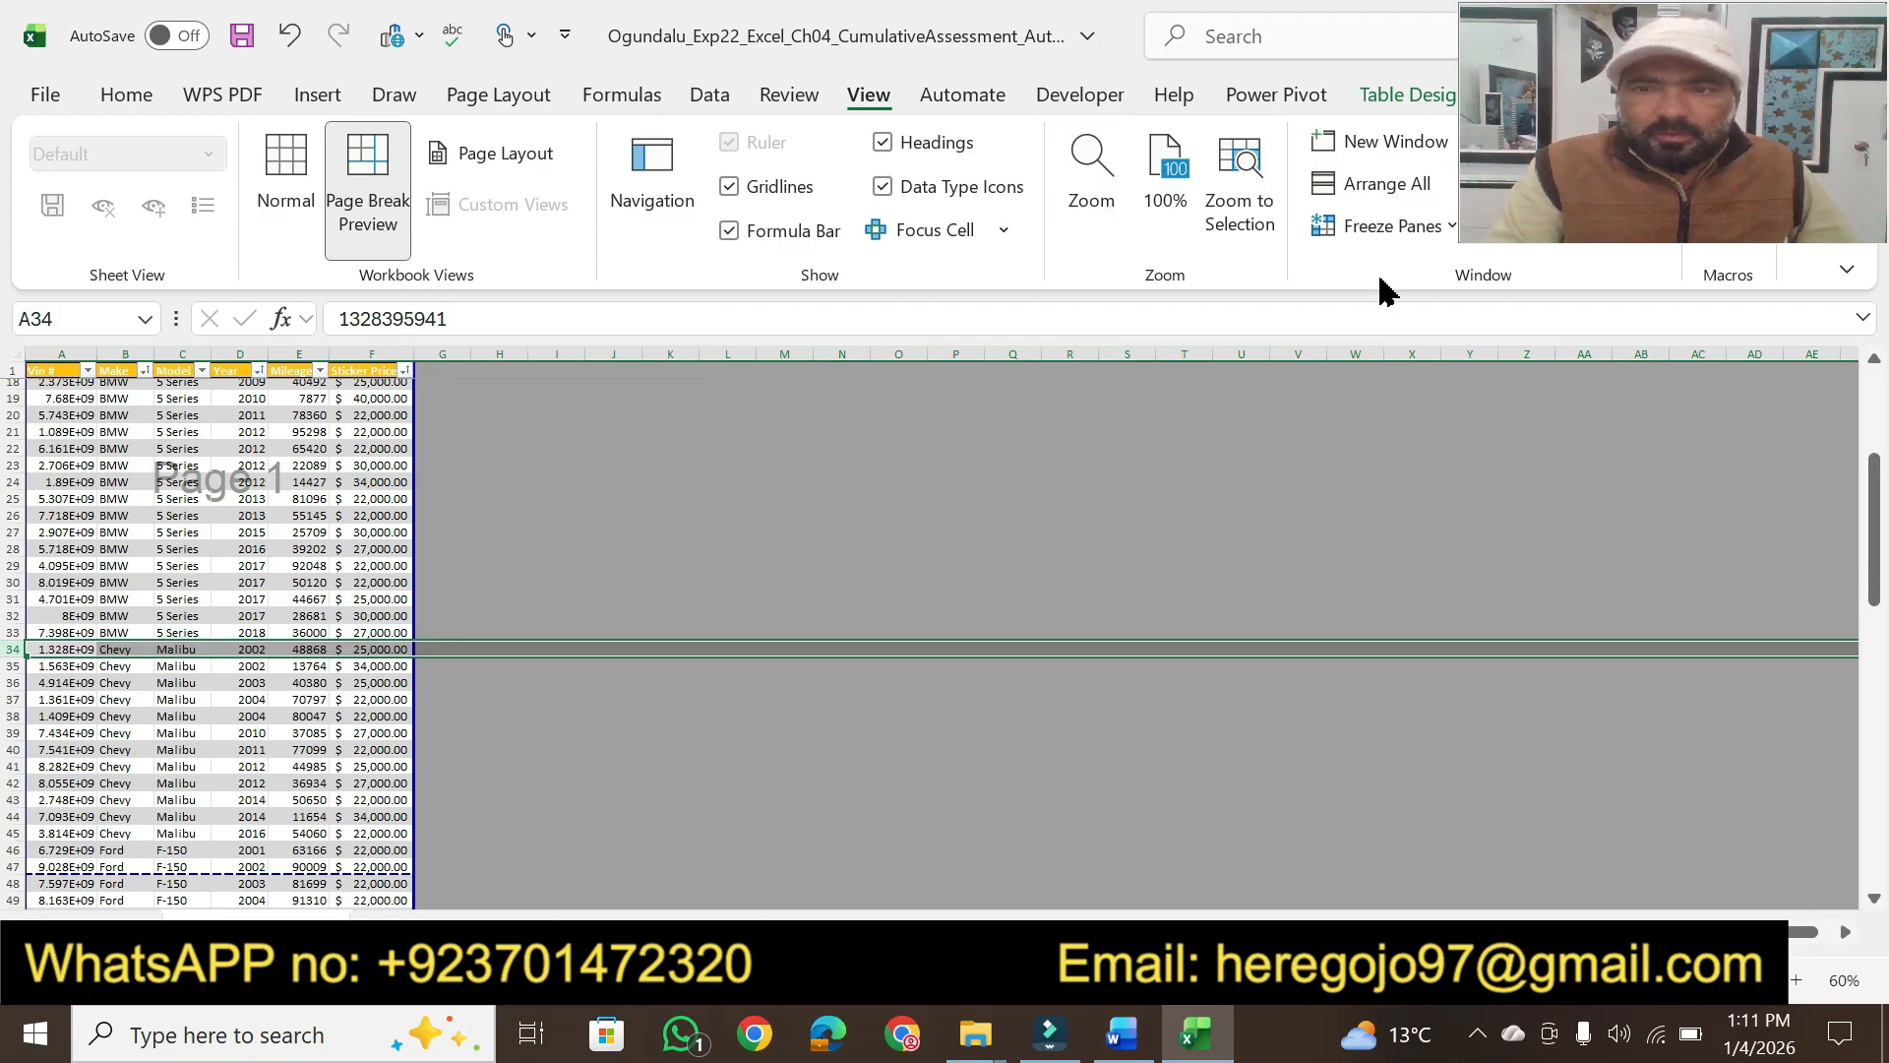
Move the first horizontal page break to between rows 33 and 34, separating the BMW records from the Chevy records
drag(1875, 492, 1880, 565)
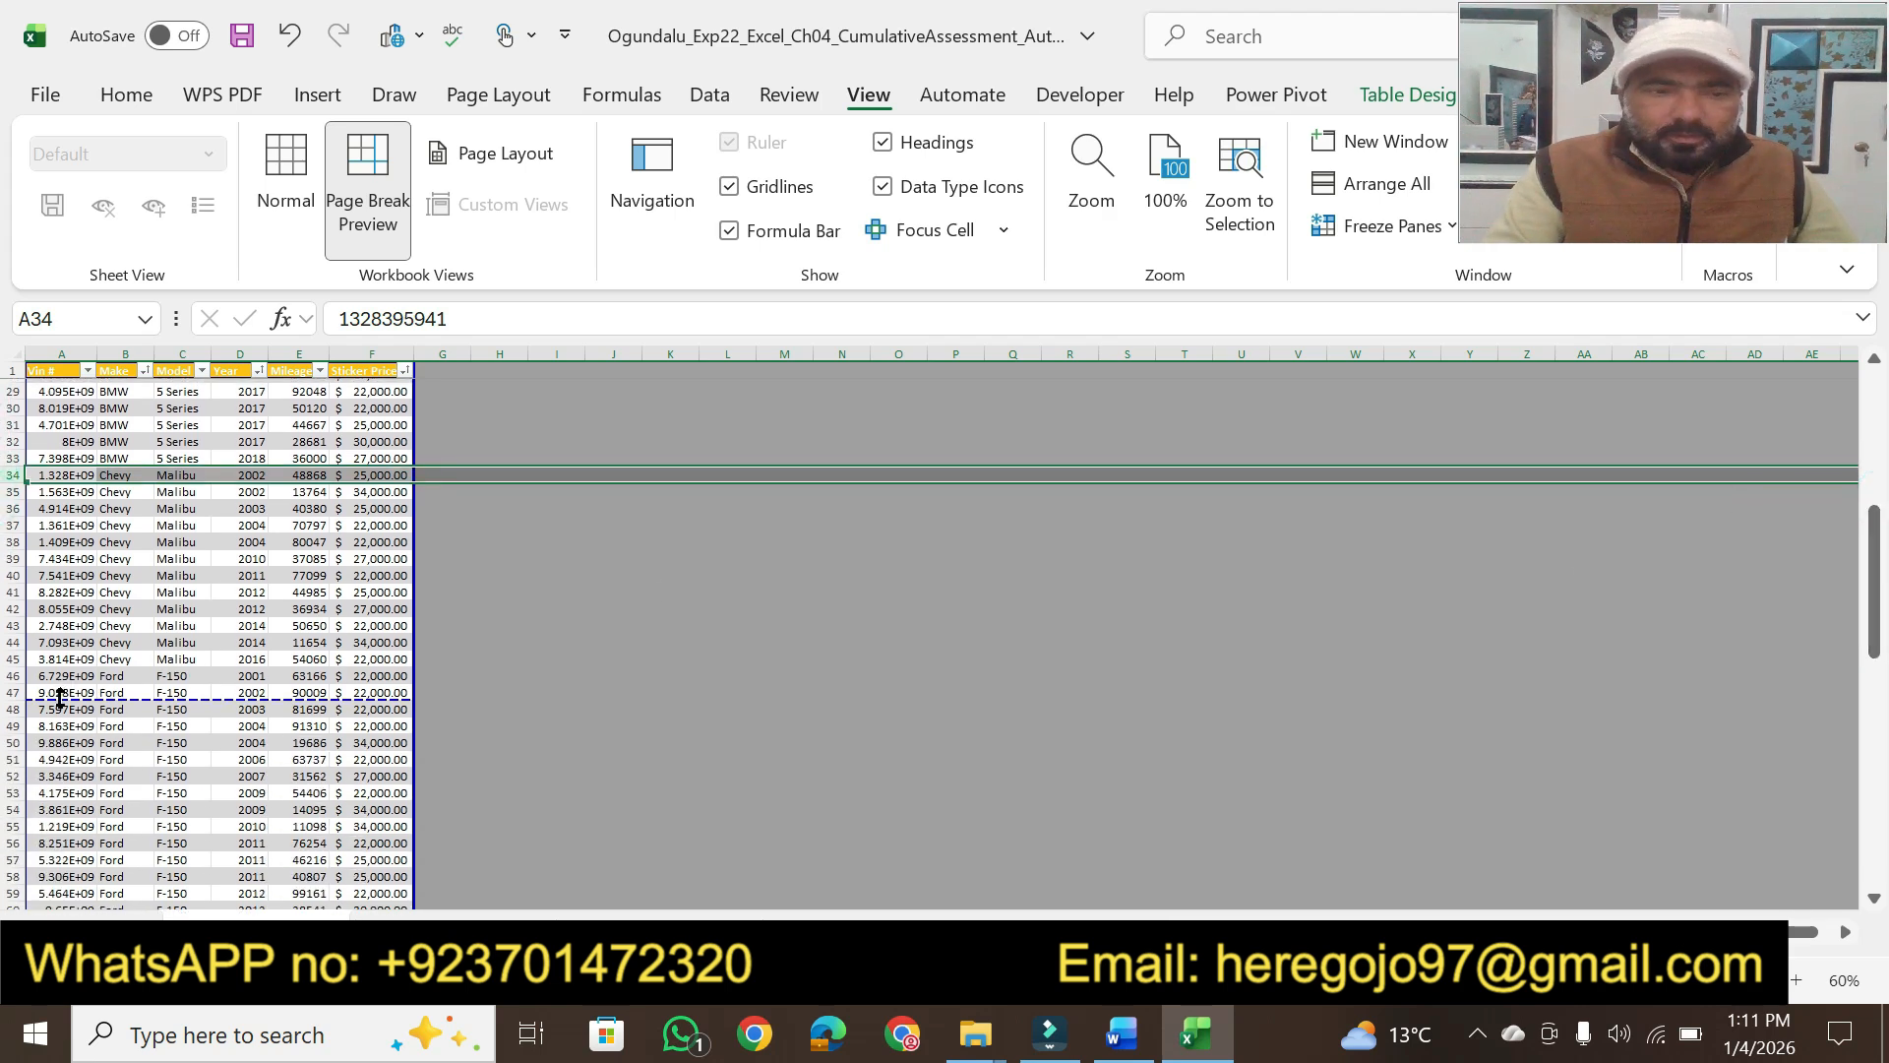
drag(60, 702, 64, 484)
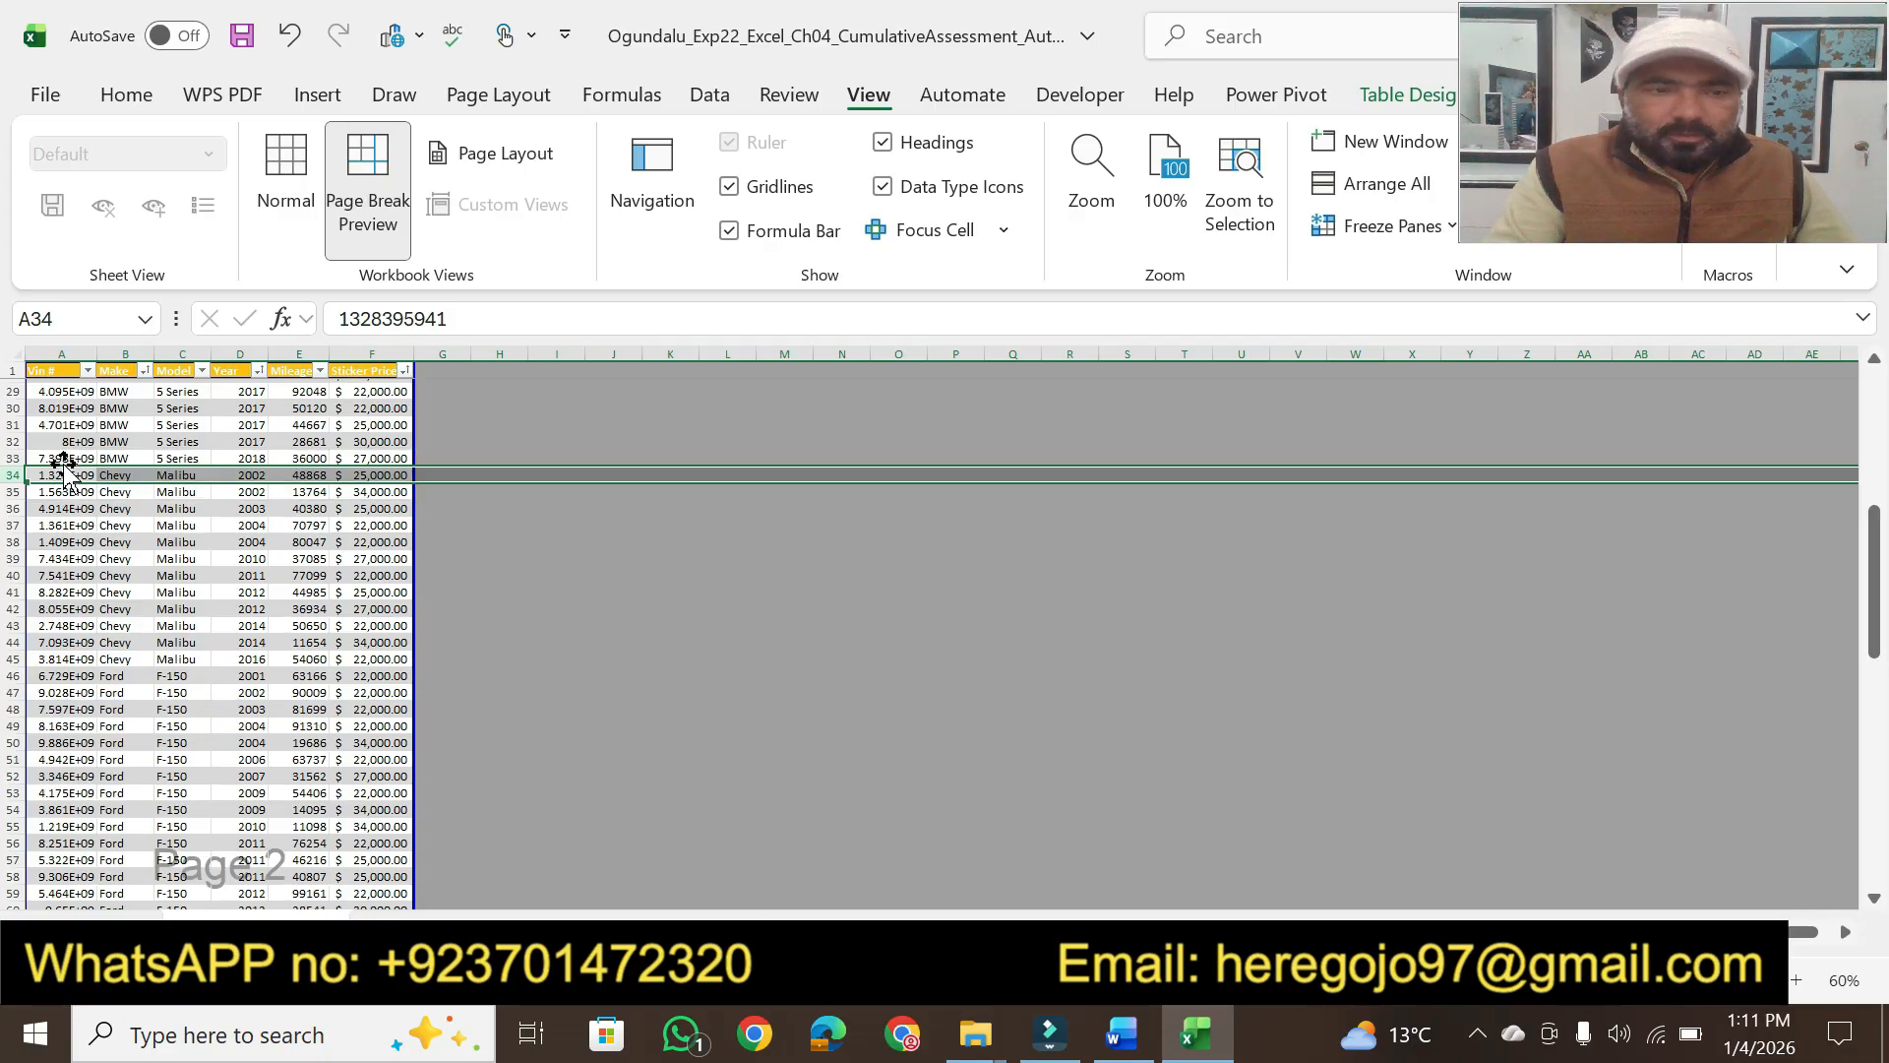
click(615, 609)
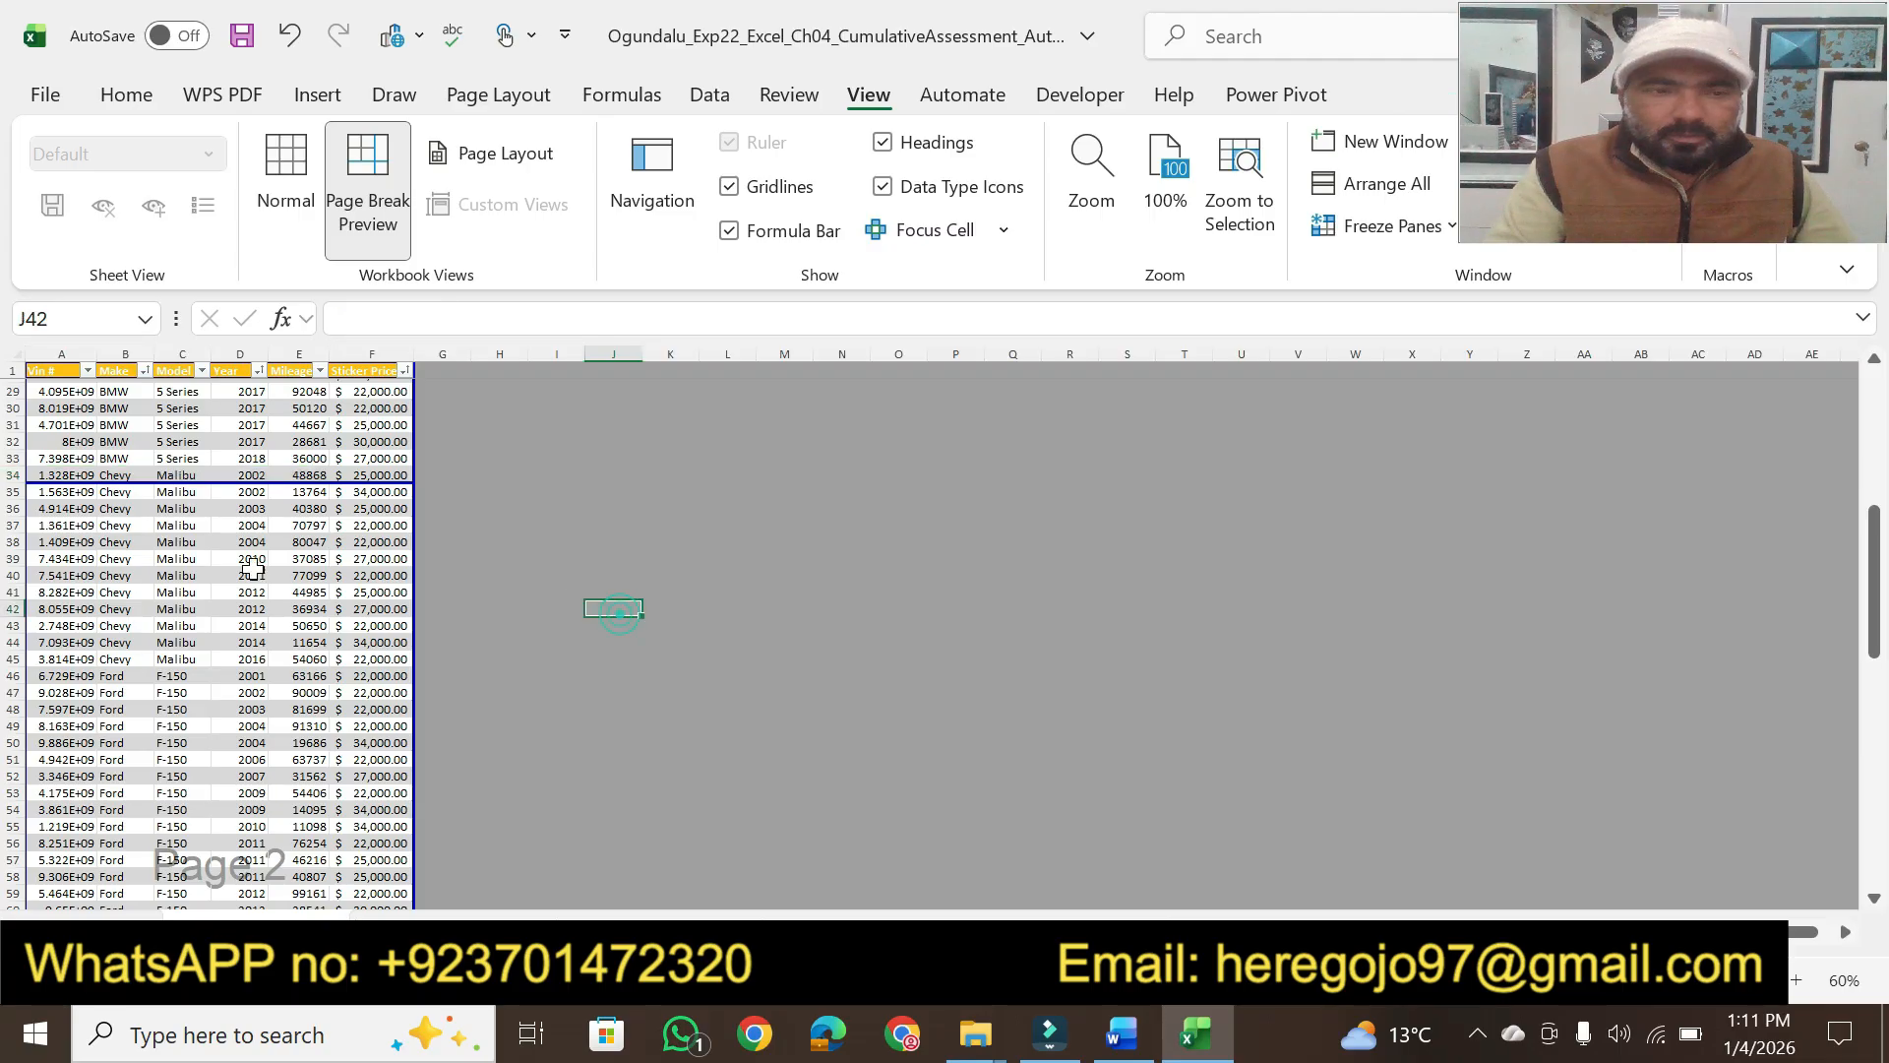
drag(183, 483, 183, 466)
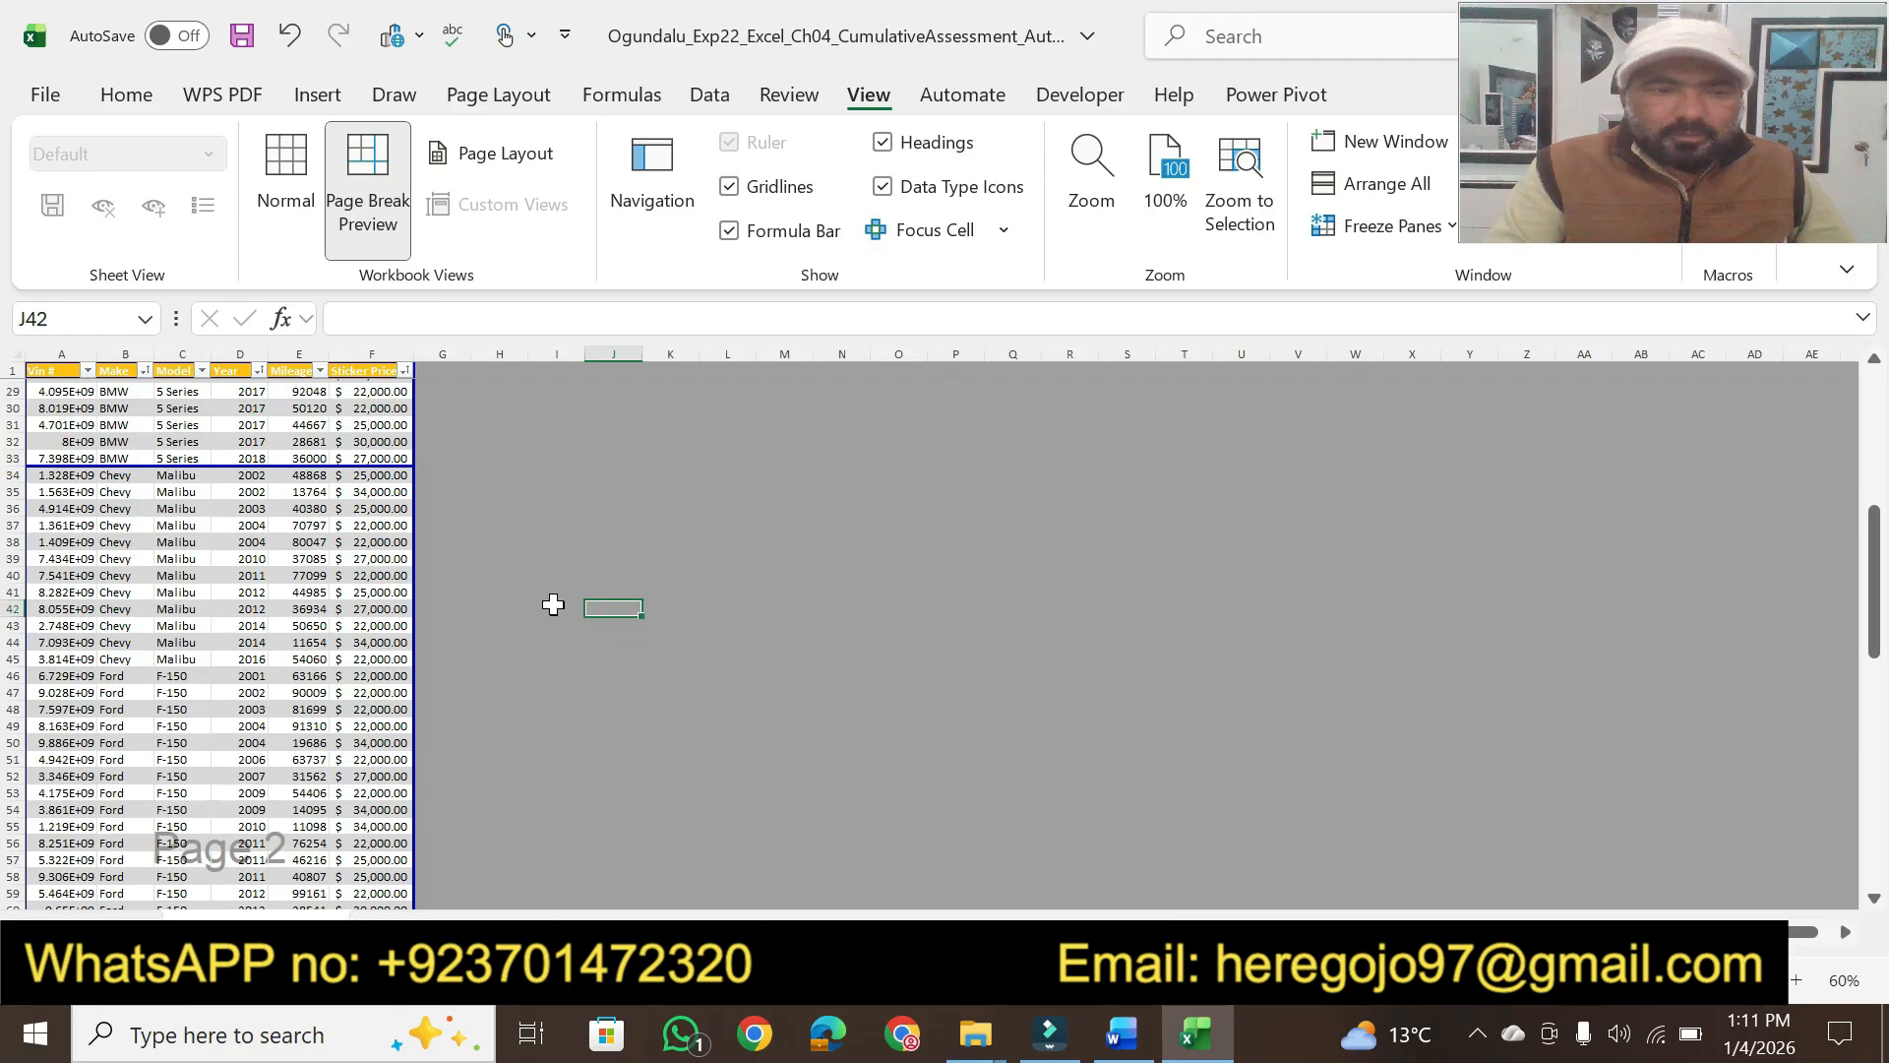
click(558, 640)
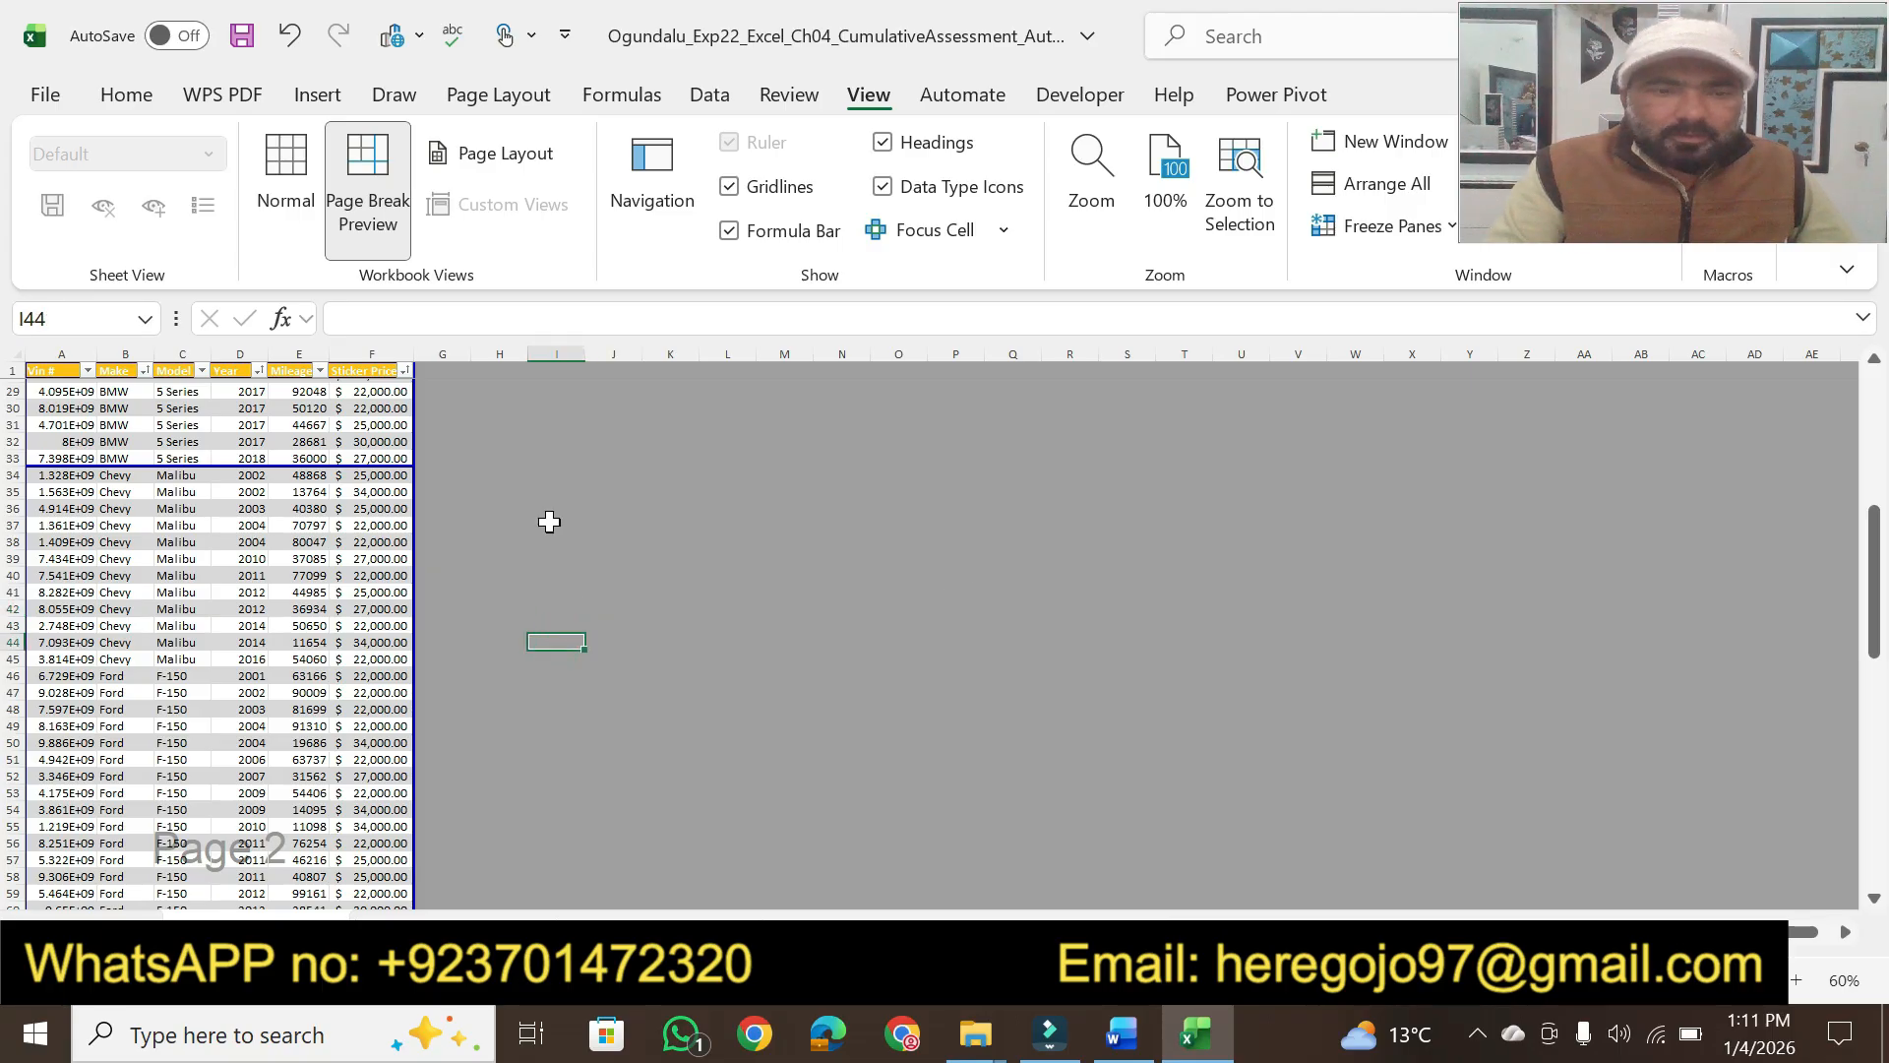
Insert a page break above row 46, the first Ford row, separating the Chevy records from the Ford records
click(1878, 904)
click(1878, 903)
click(1878, 903)
click(1878, 903)
click(1878, 903)
click(1878, 903)
click(1878, 903)
click(1878, 904)
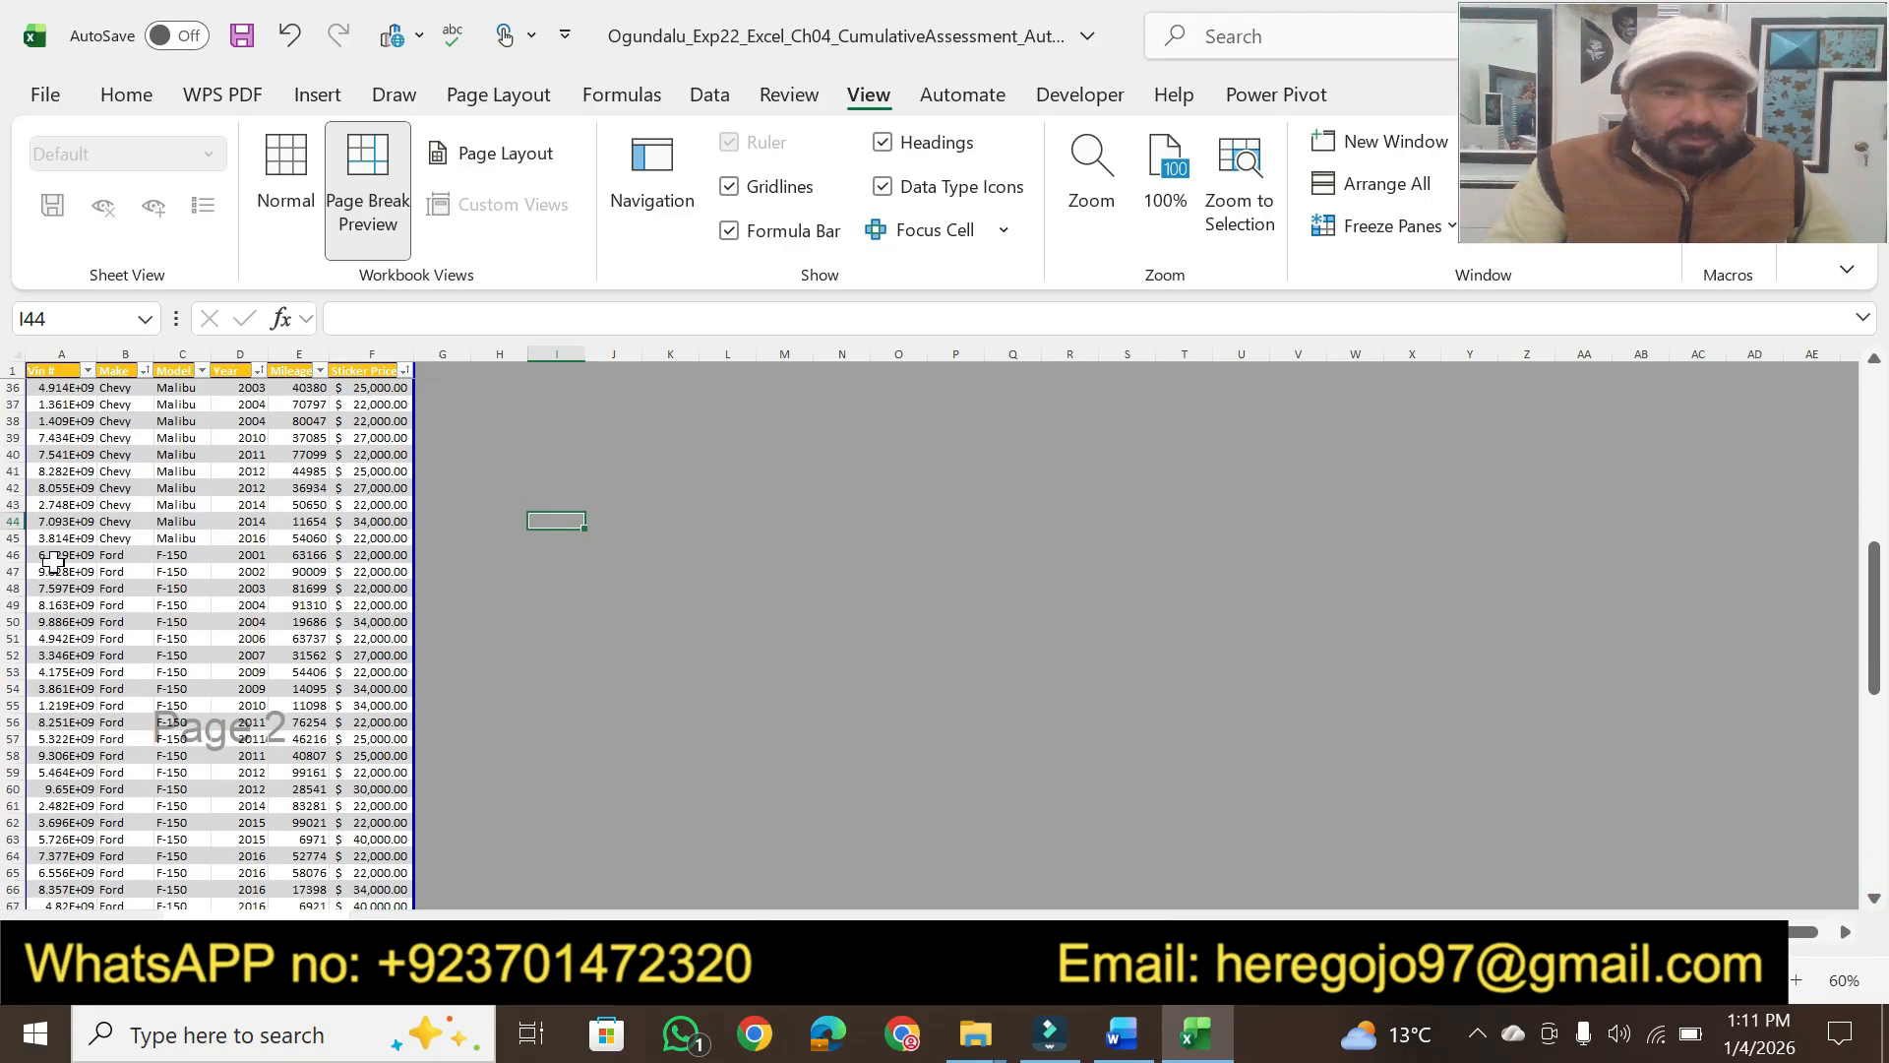
click(12, 554)
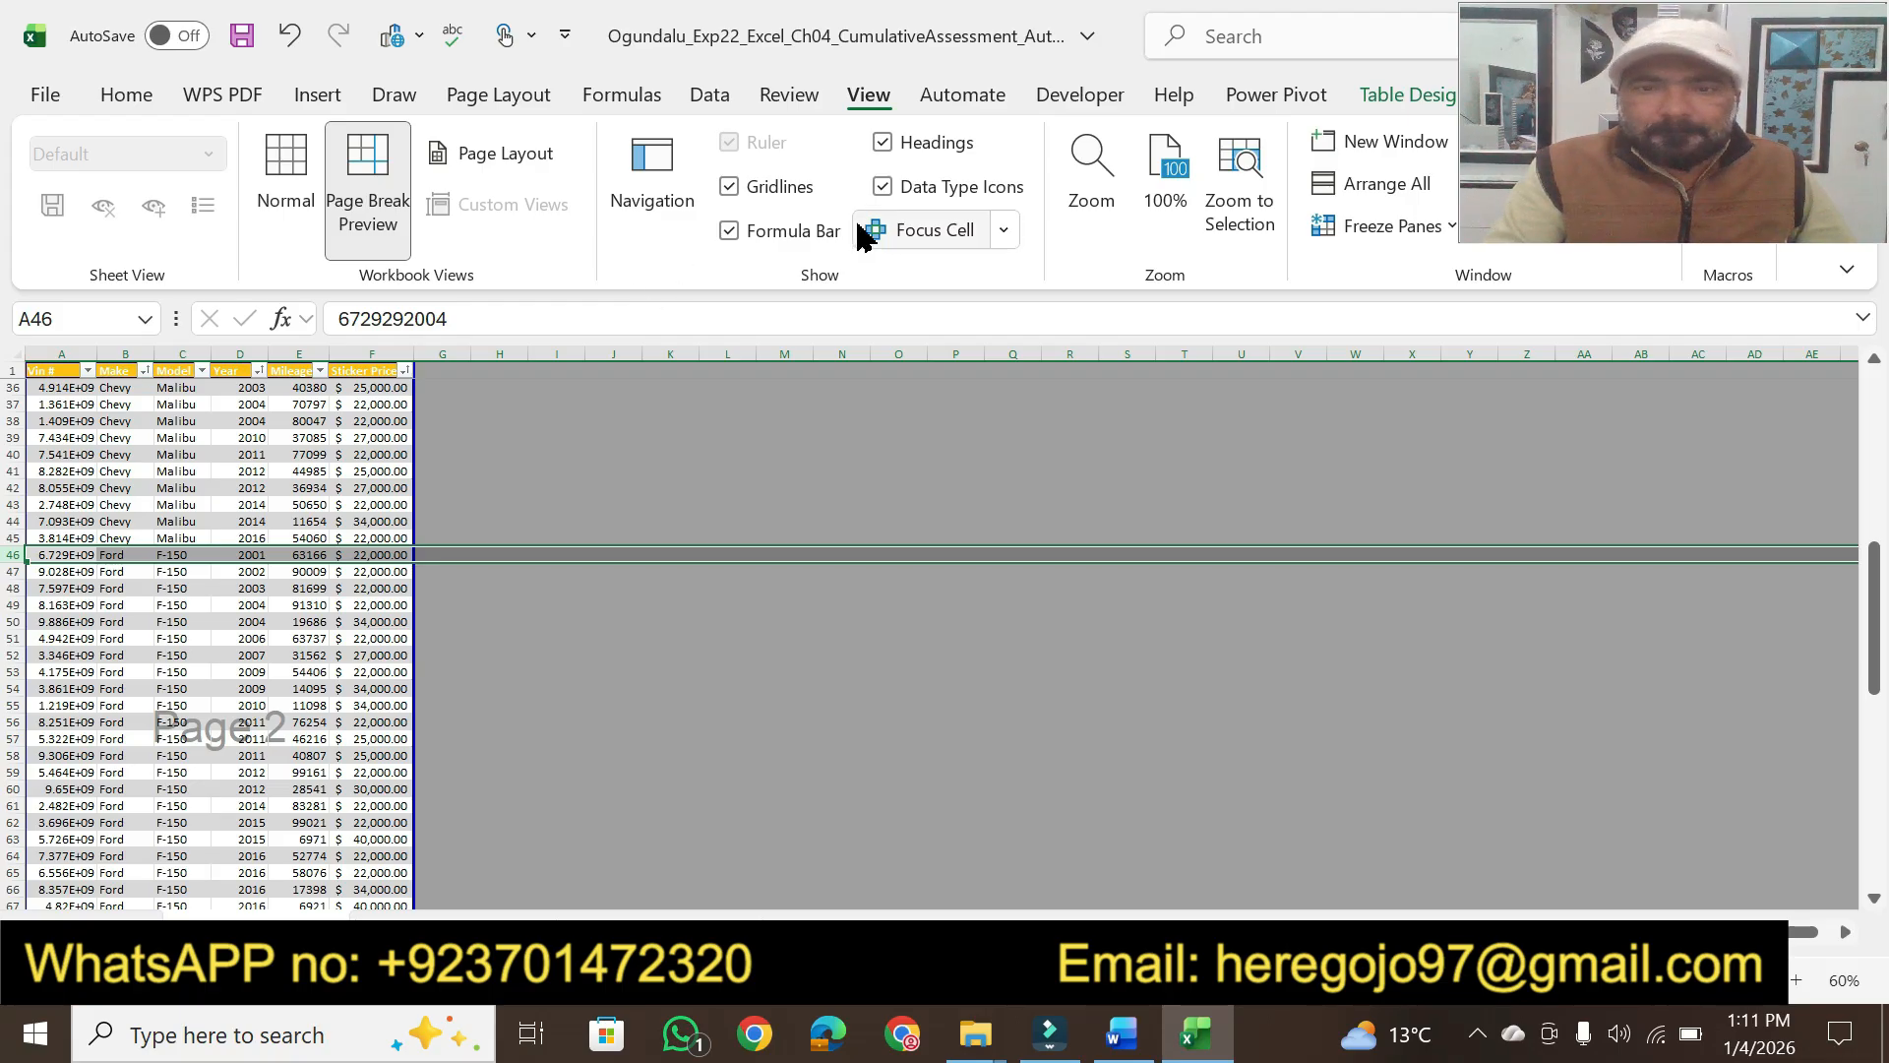
click(316, 94)
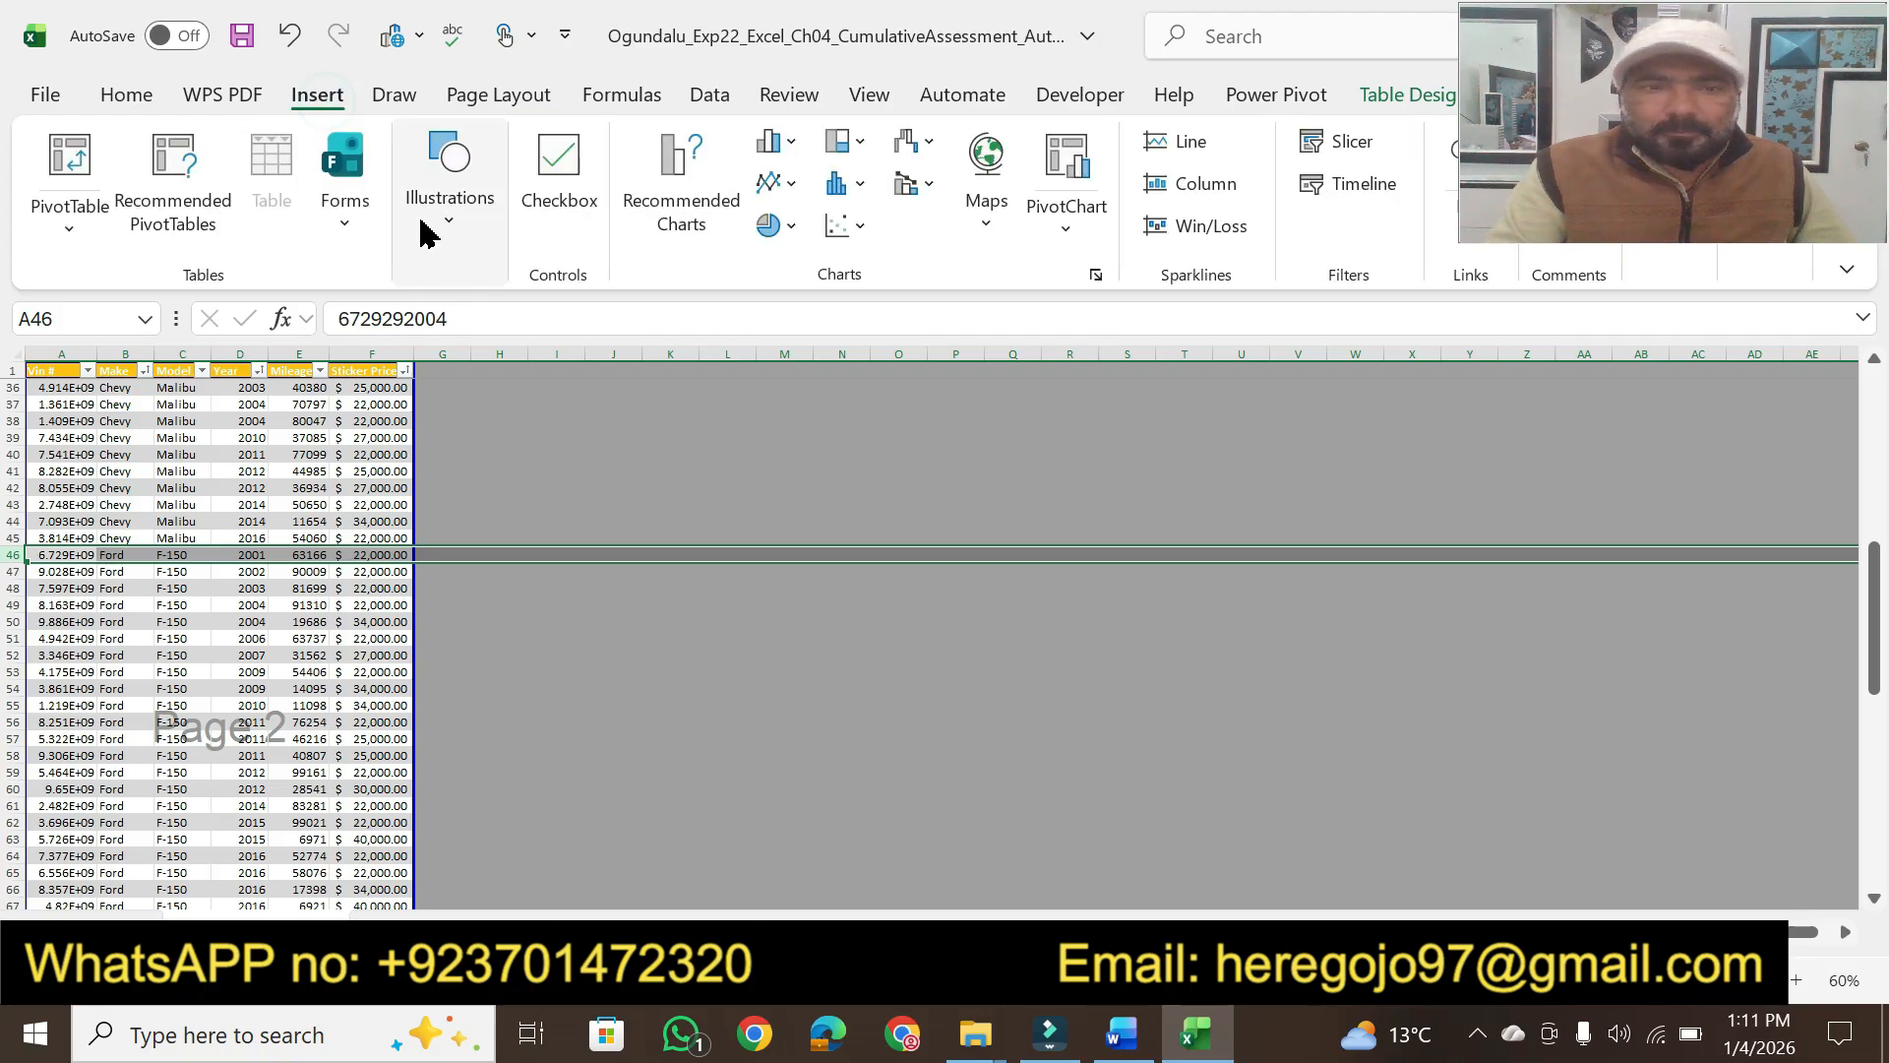
click(500, 92)
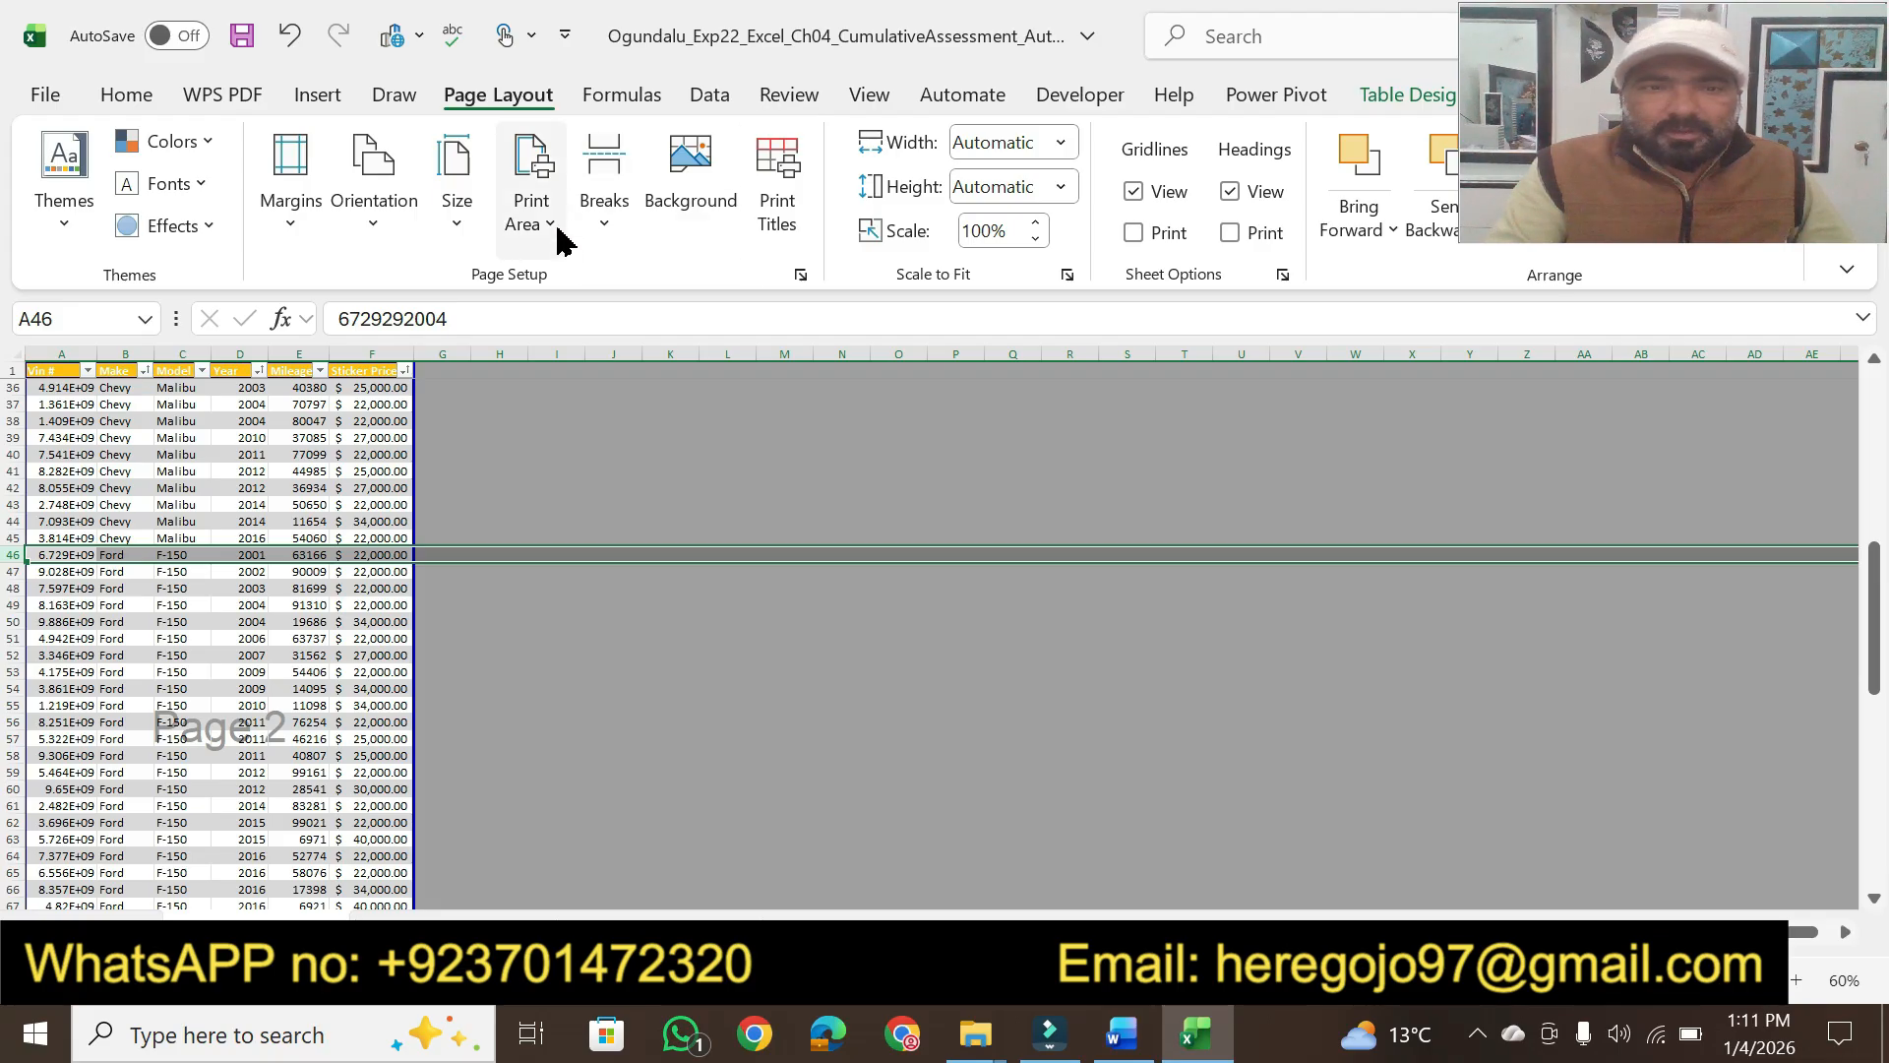
click(602, 241)
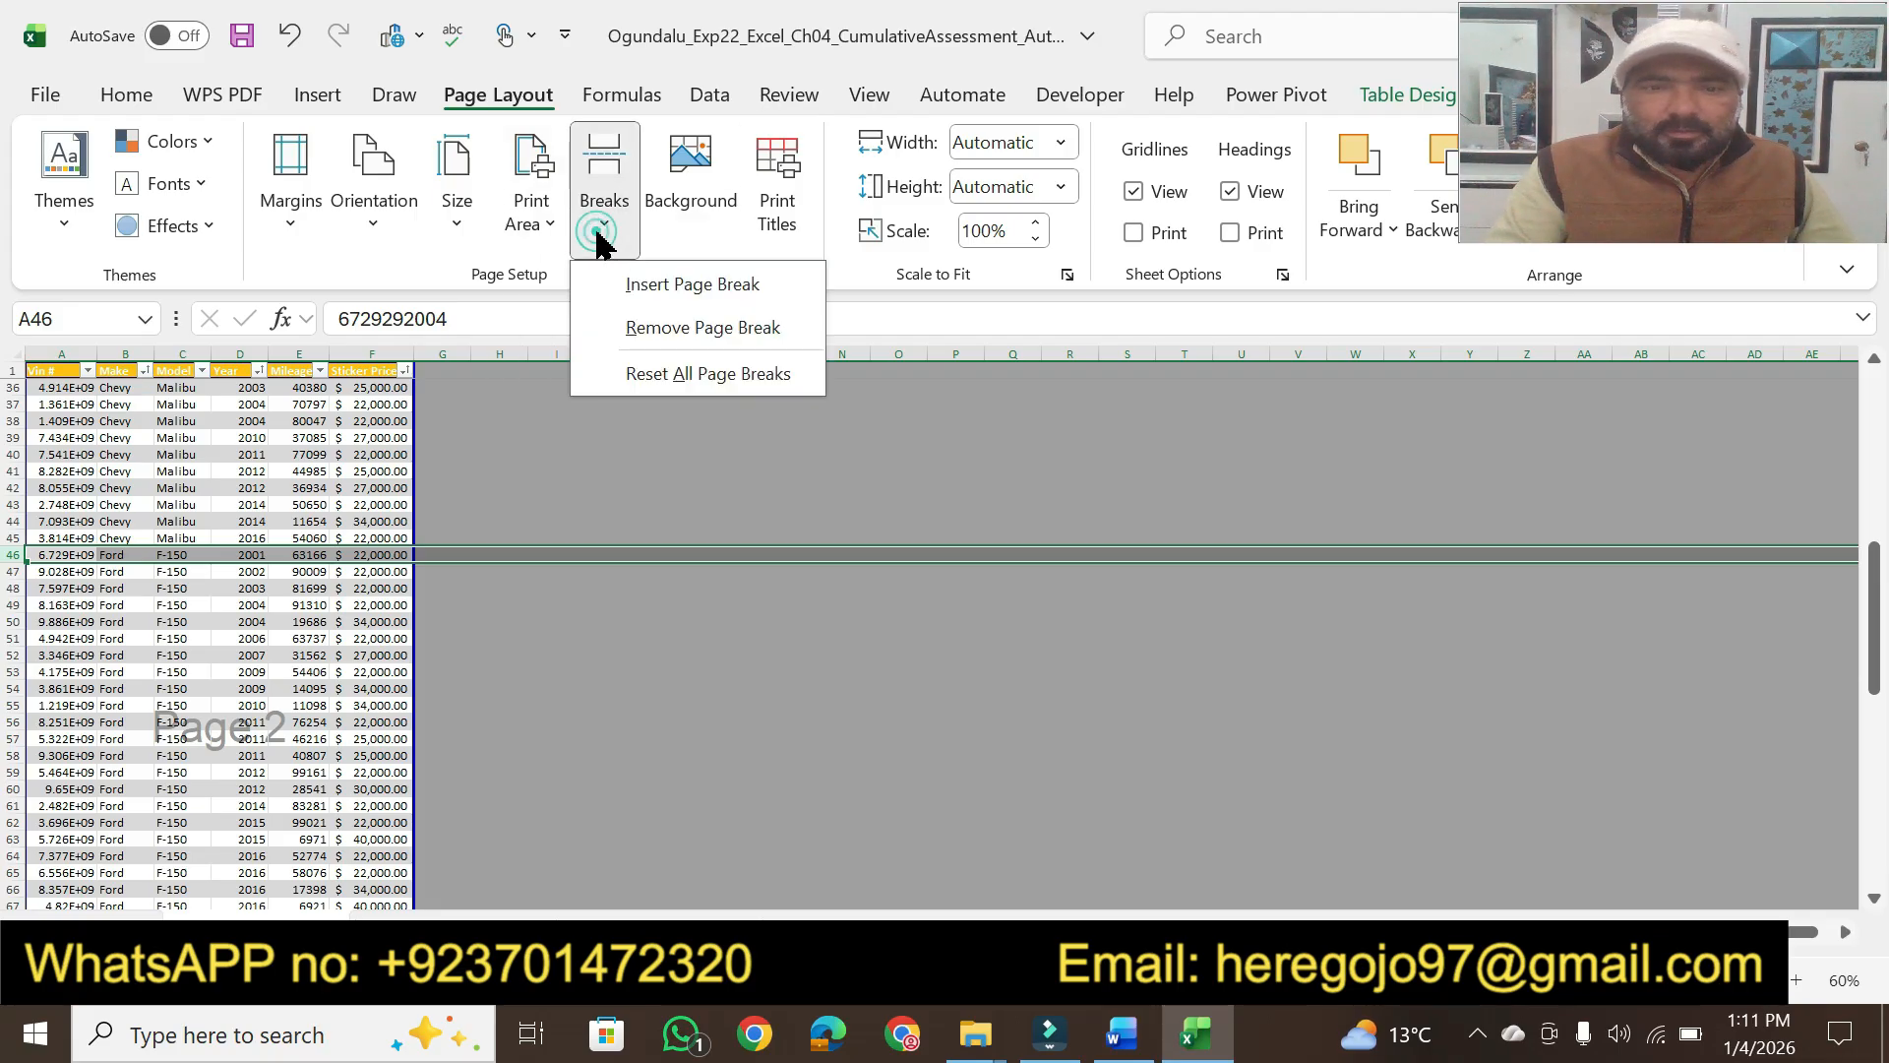
click(680, 298)
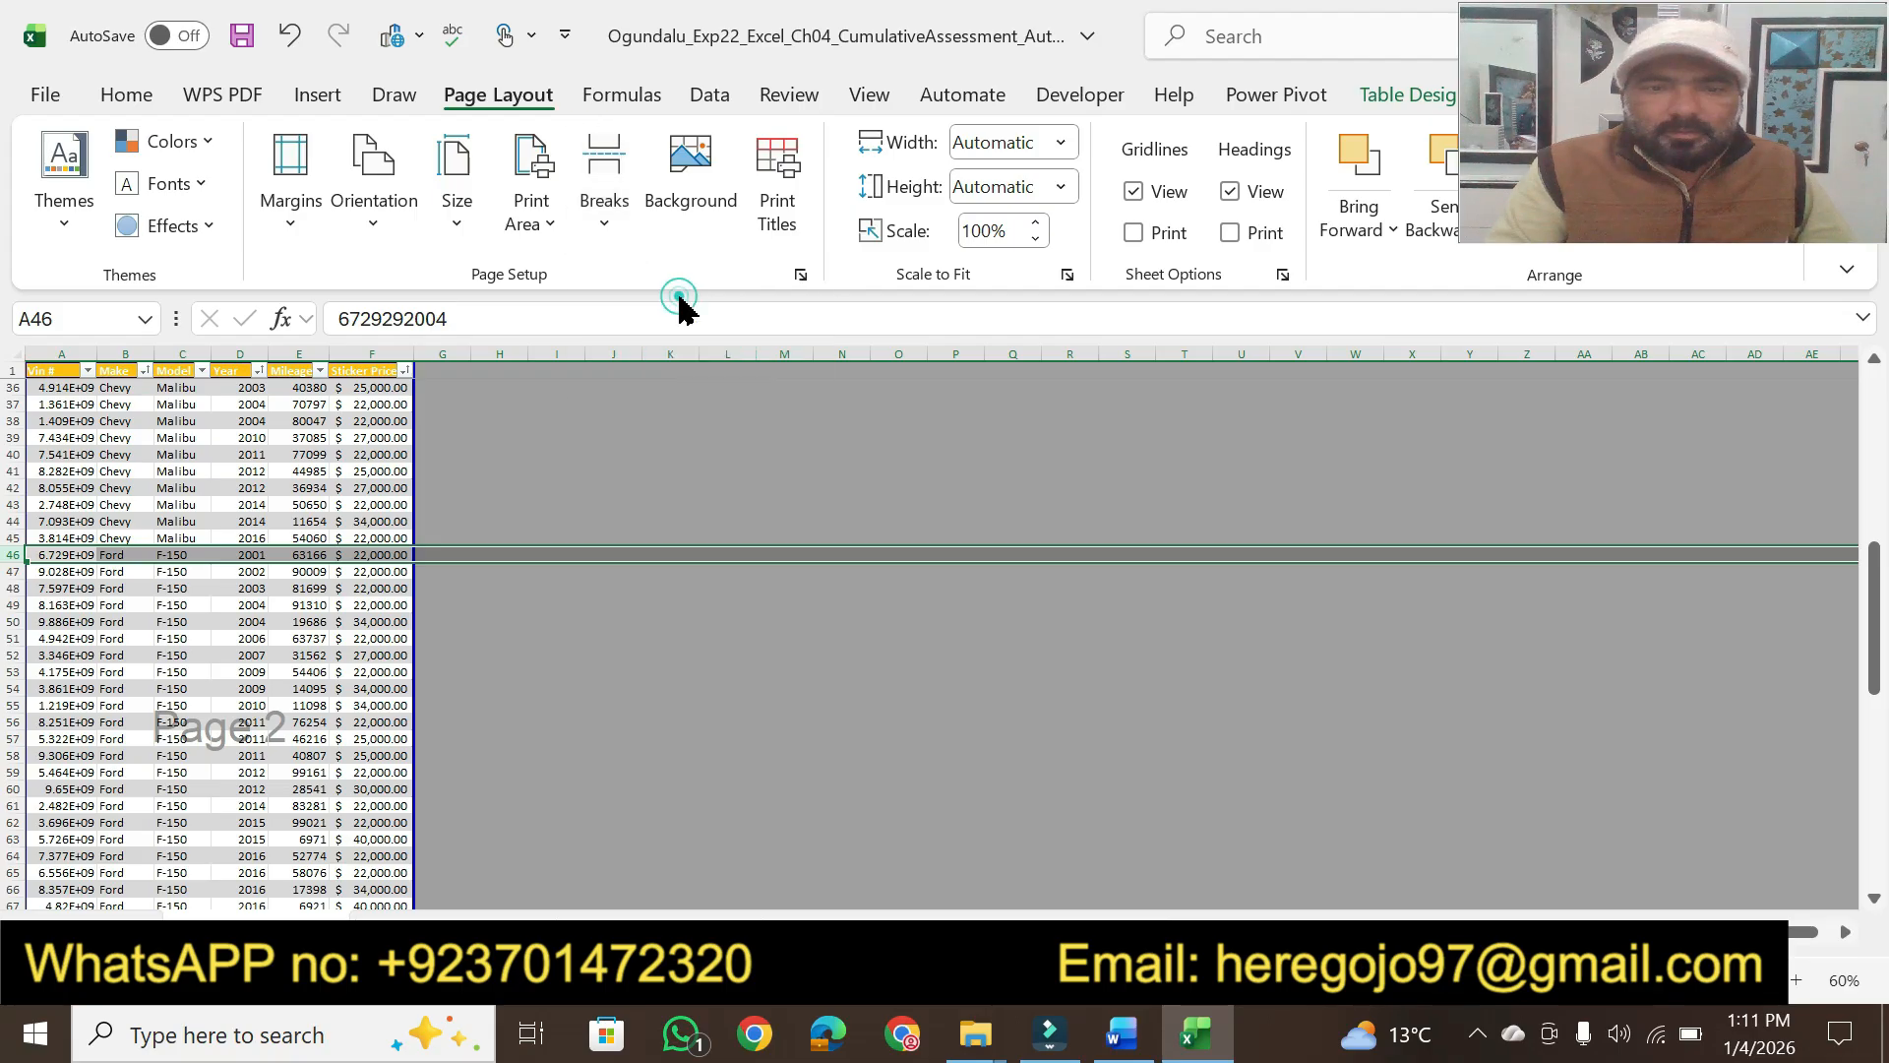
click(619, 634)
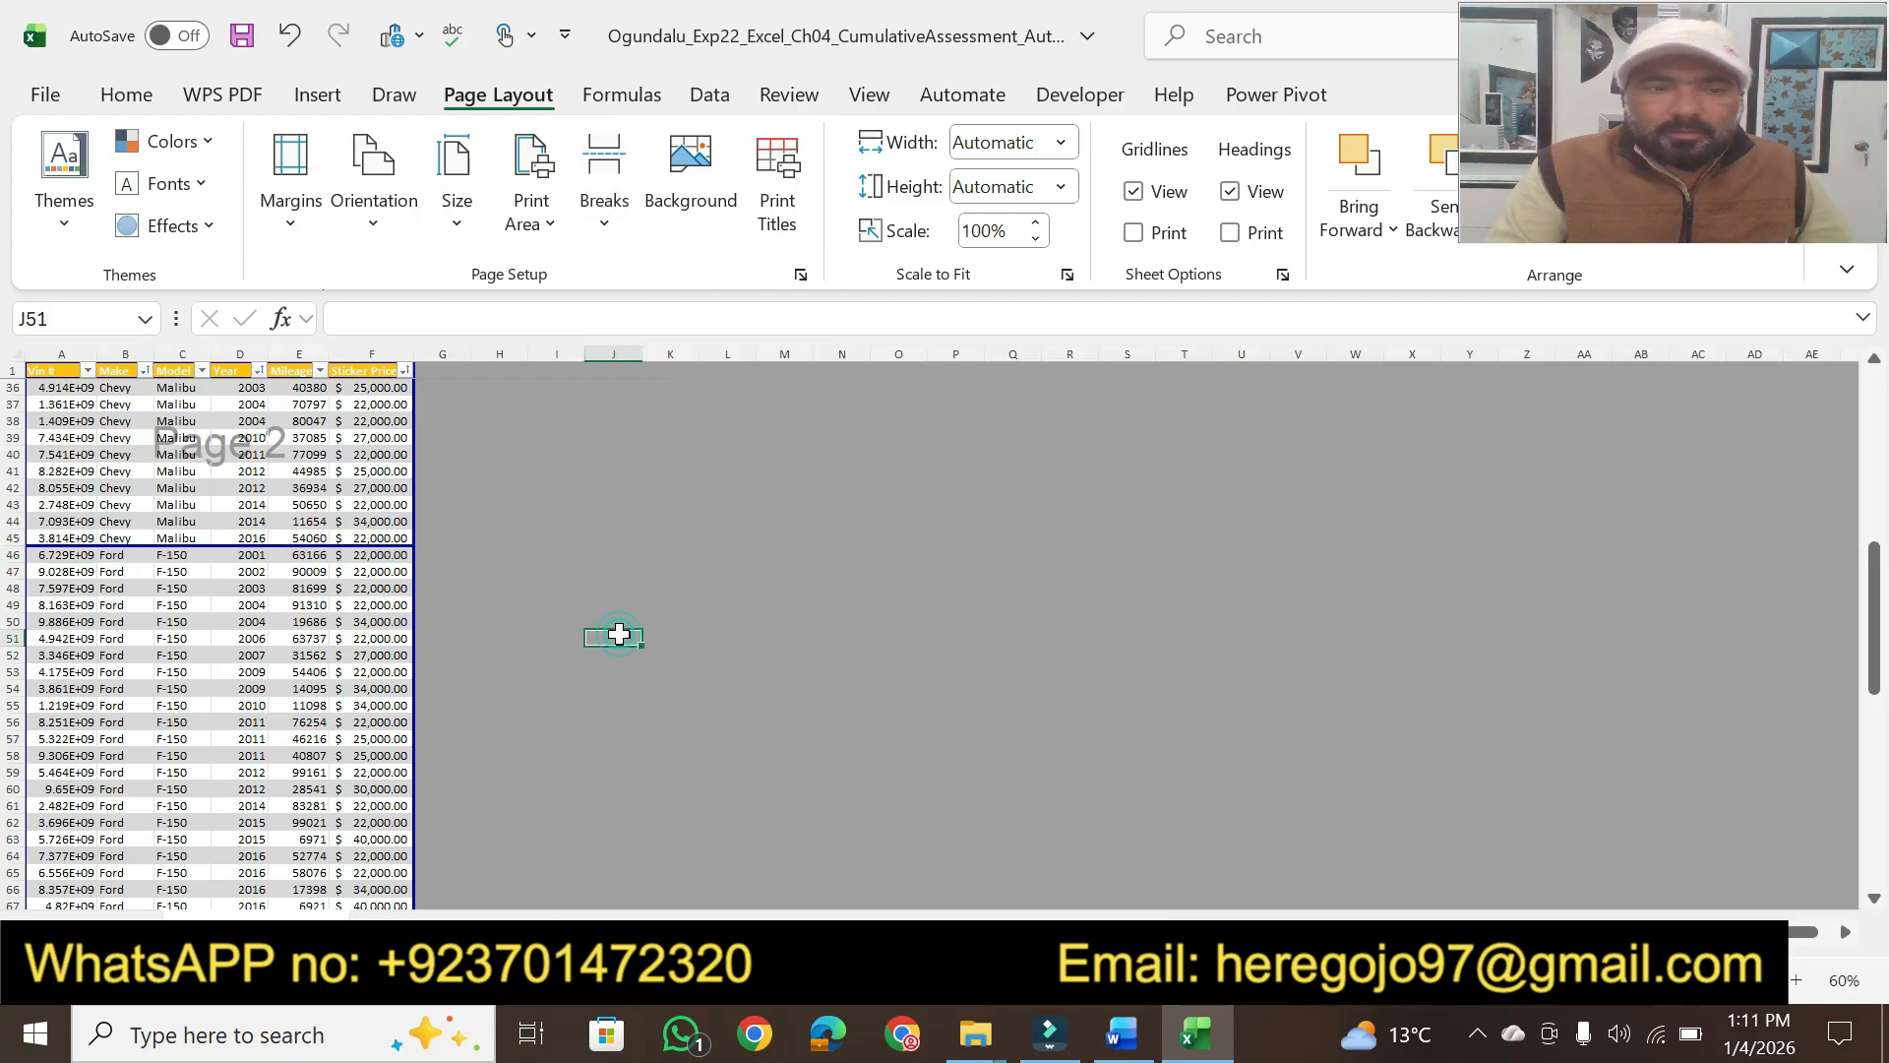
Insert a page break above row 69, the first Honda row, so the Ford records print separately
click(1874, 897)
click(1874, 901)
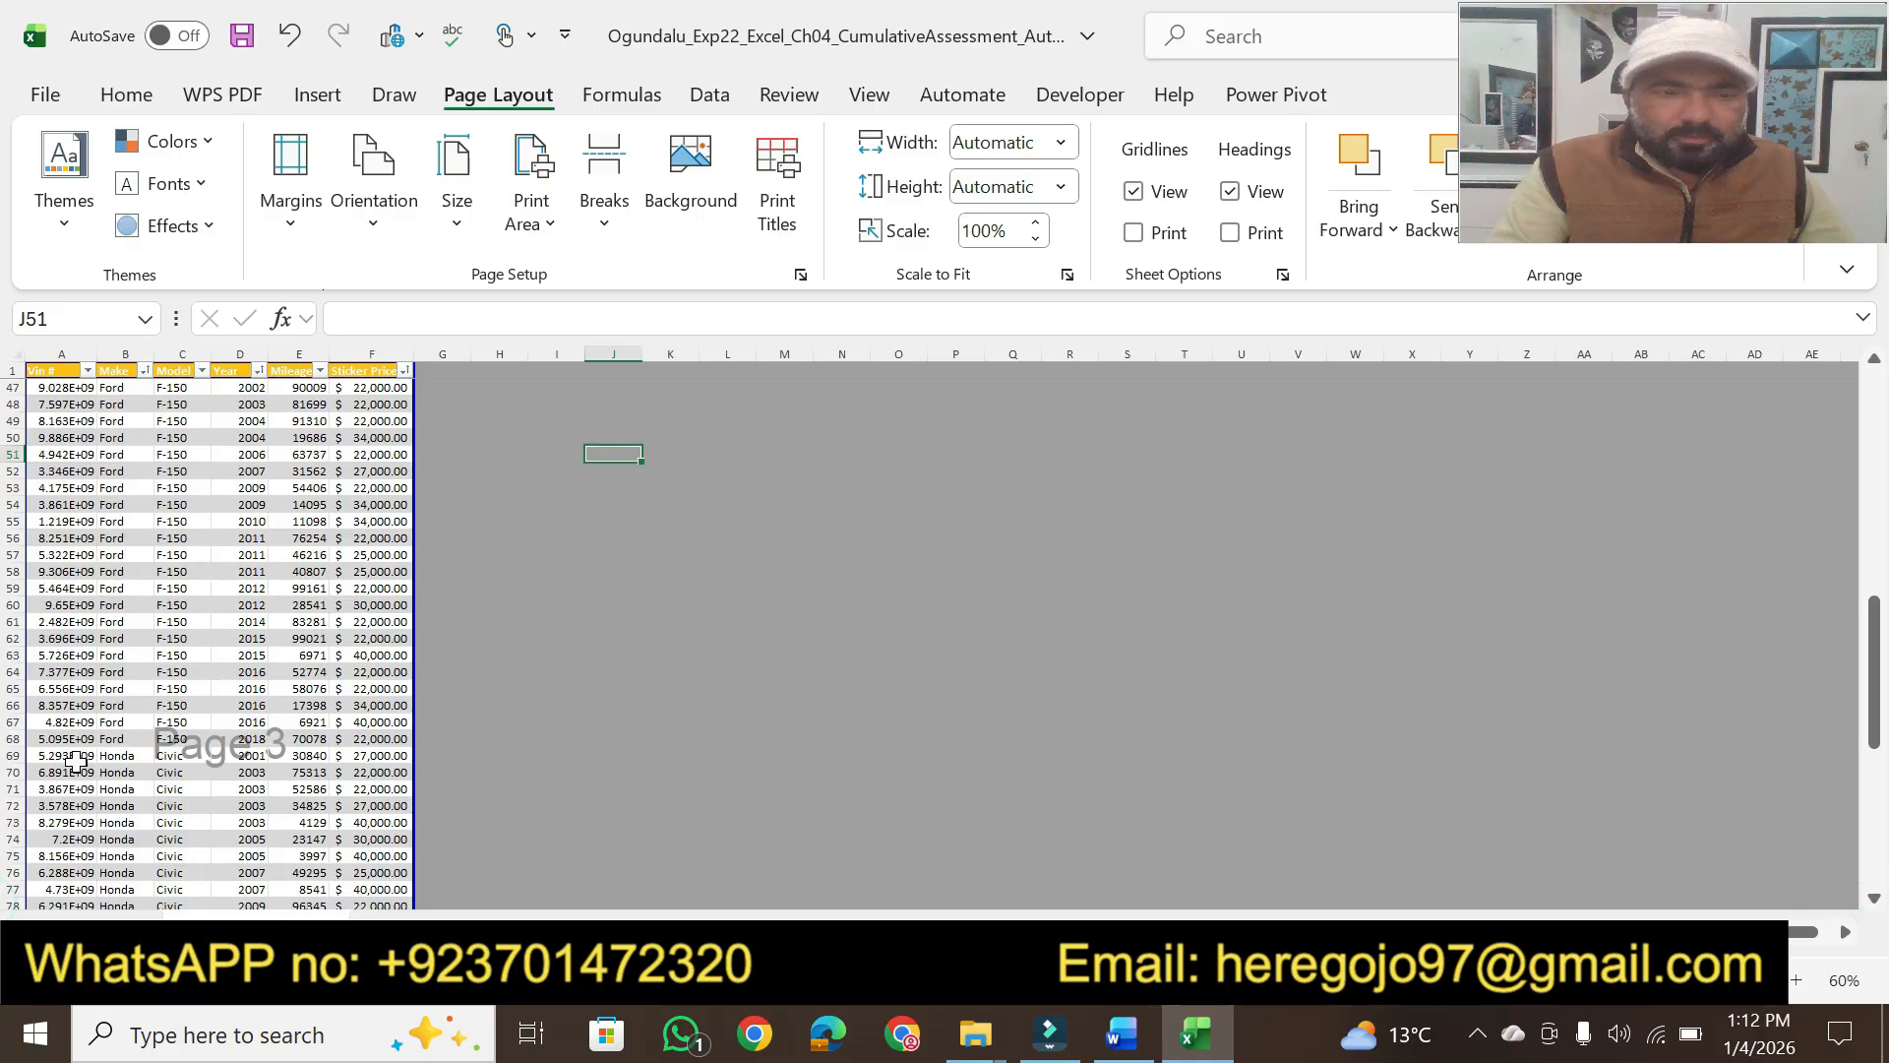
click(15, 755)
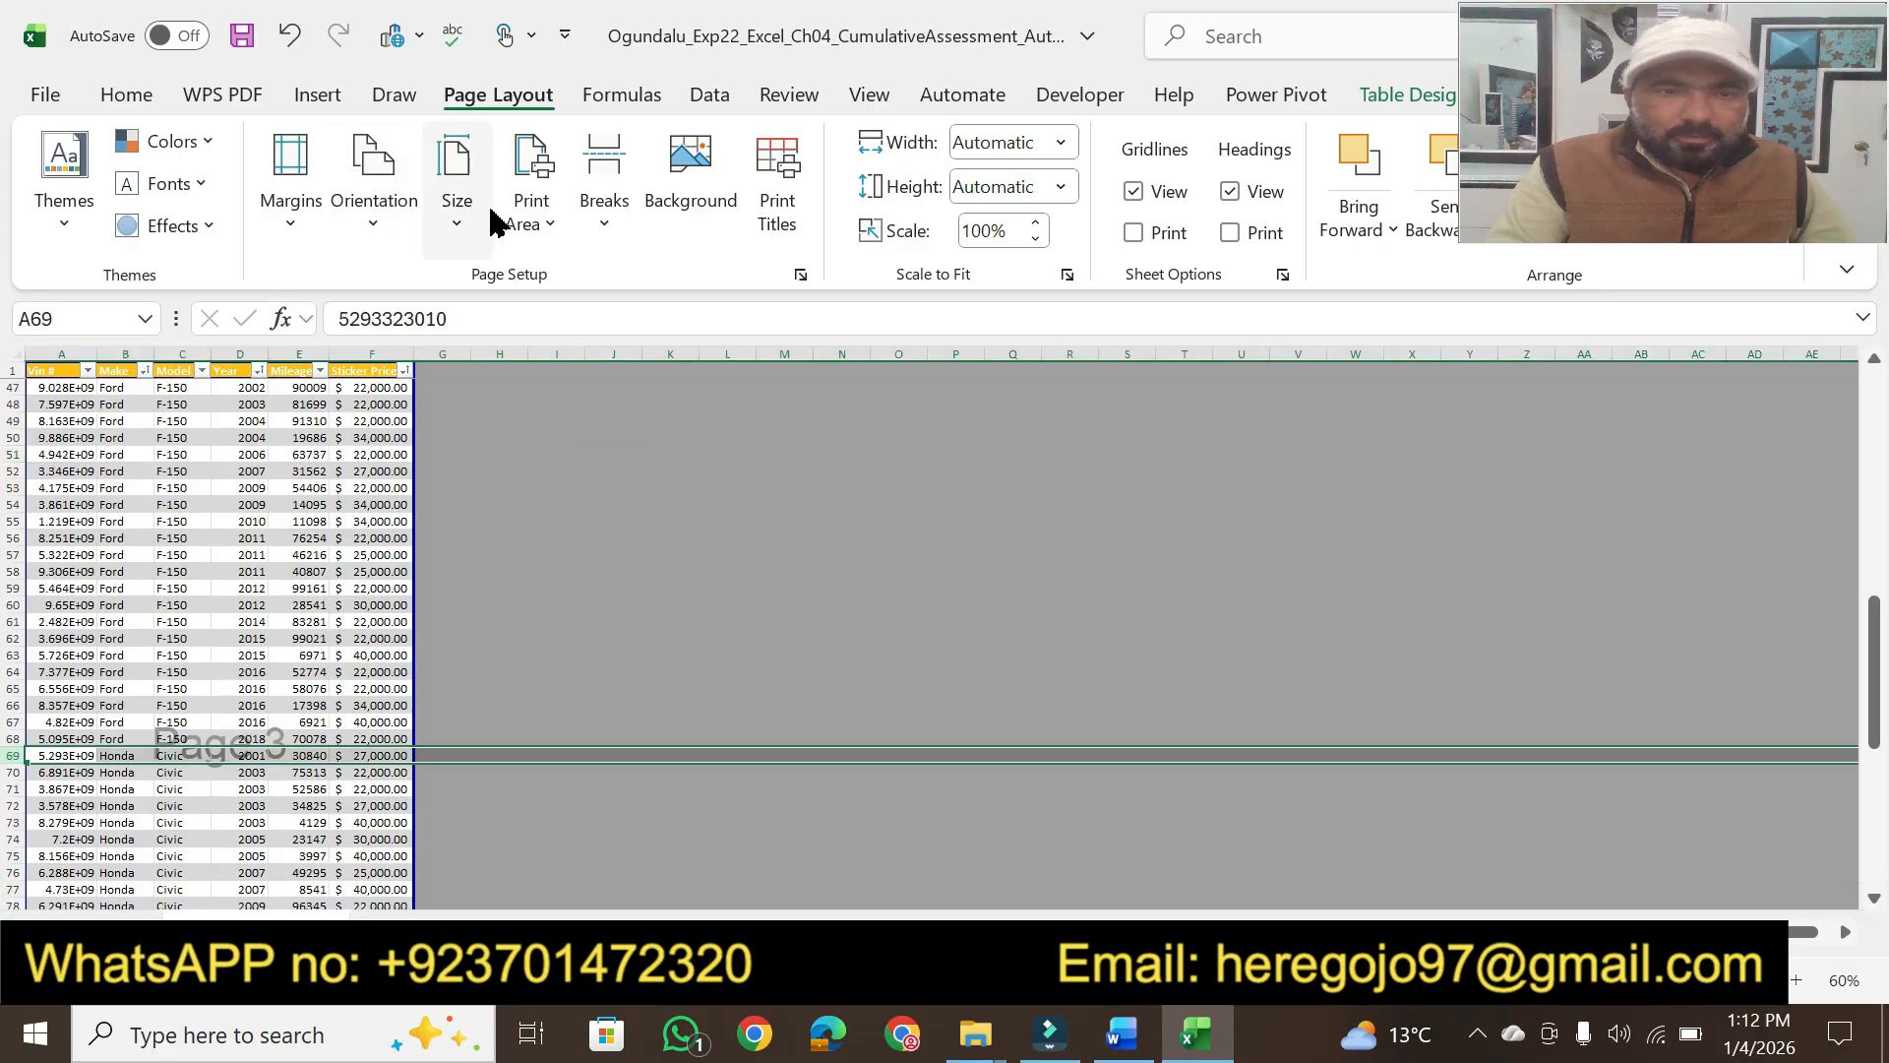
click(610, 227)
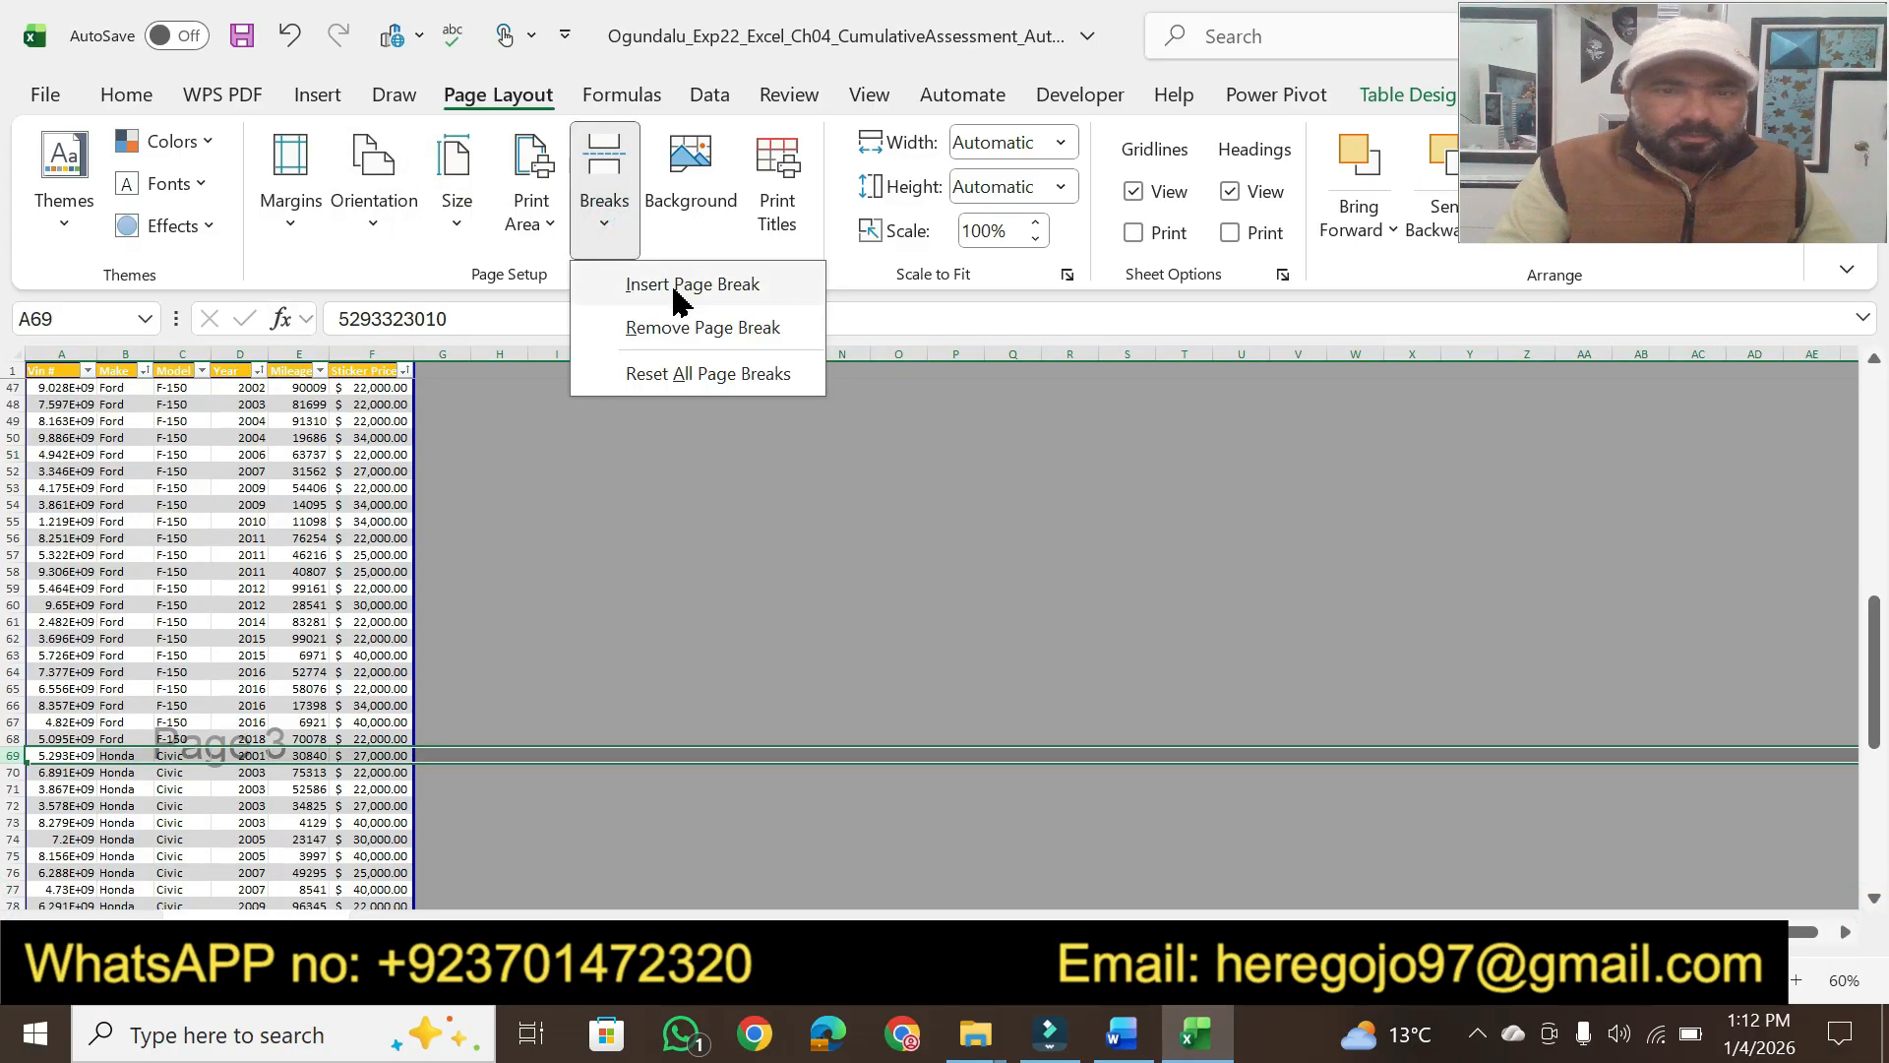
click(675, 286)
click(797, 850)
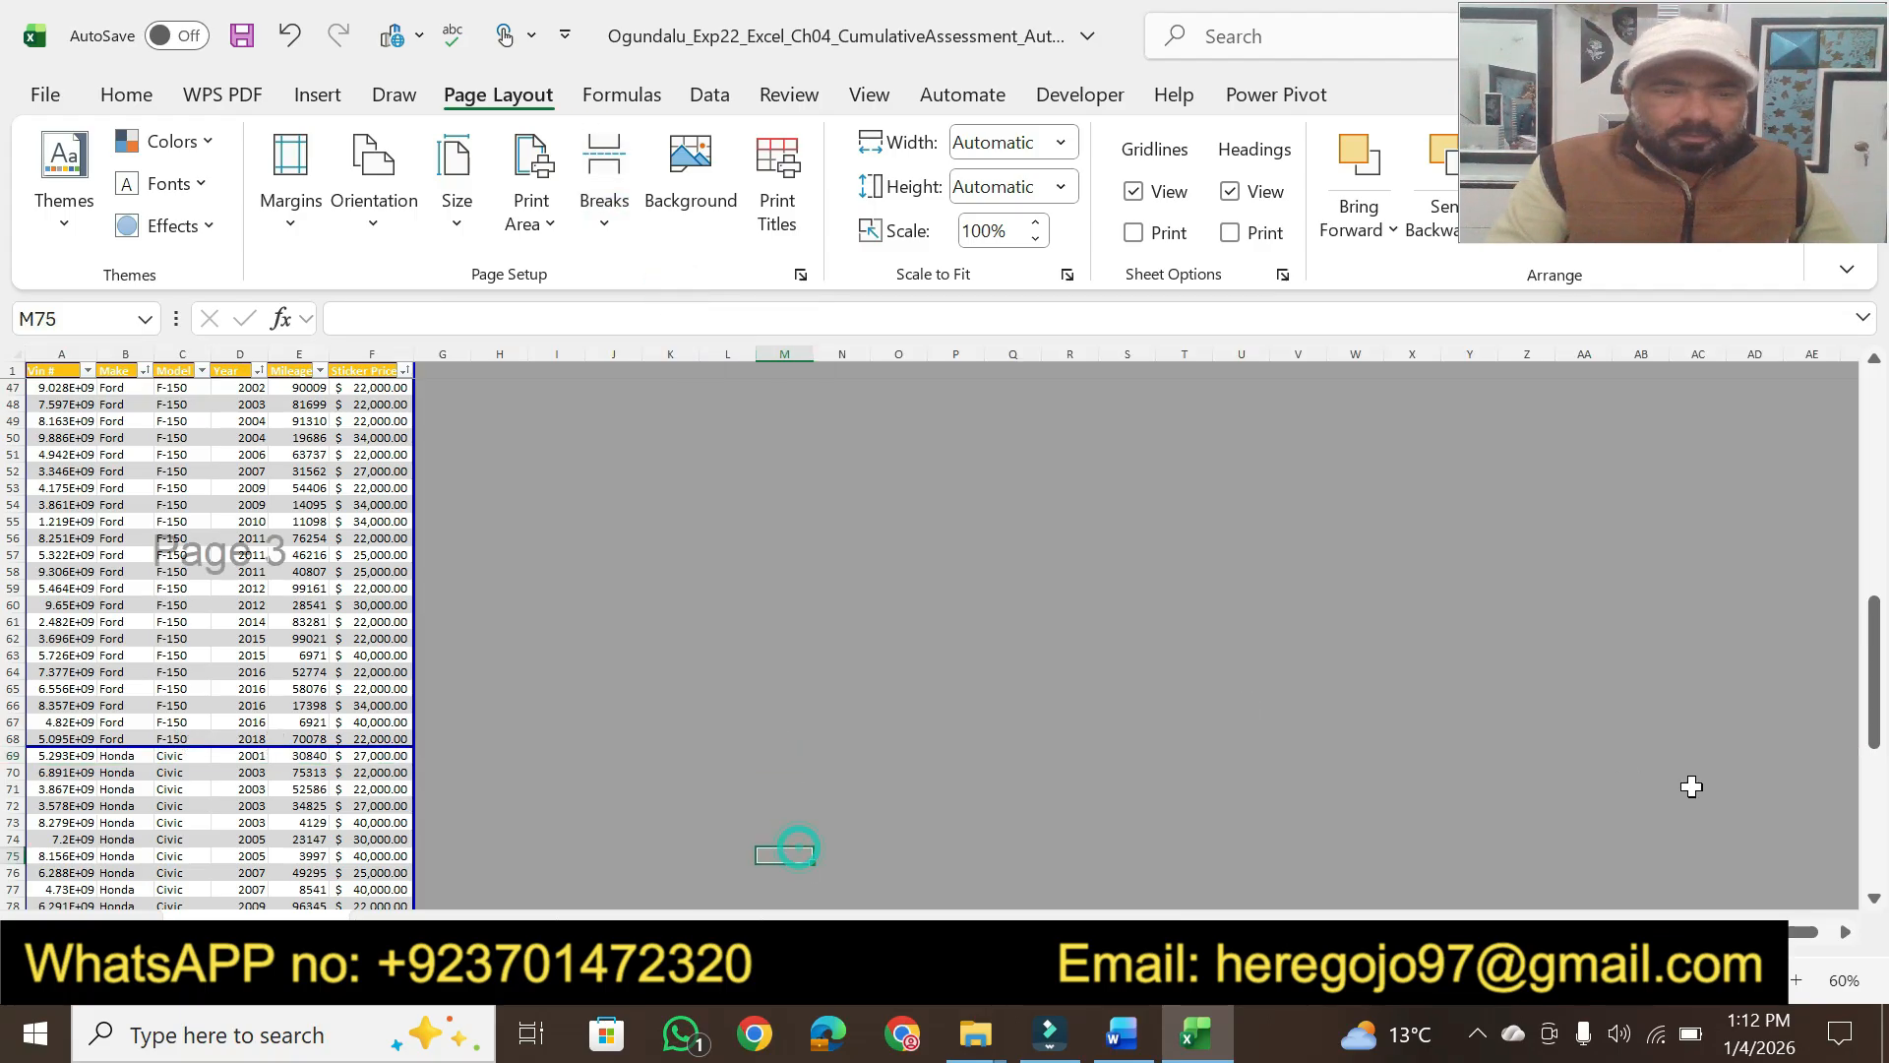
Insert a page break above row 90, the first Toyota row, separating the Honda records from the Toyota records
drag(1876, 716, 1876, 824)
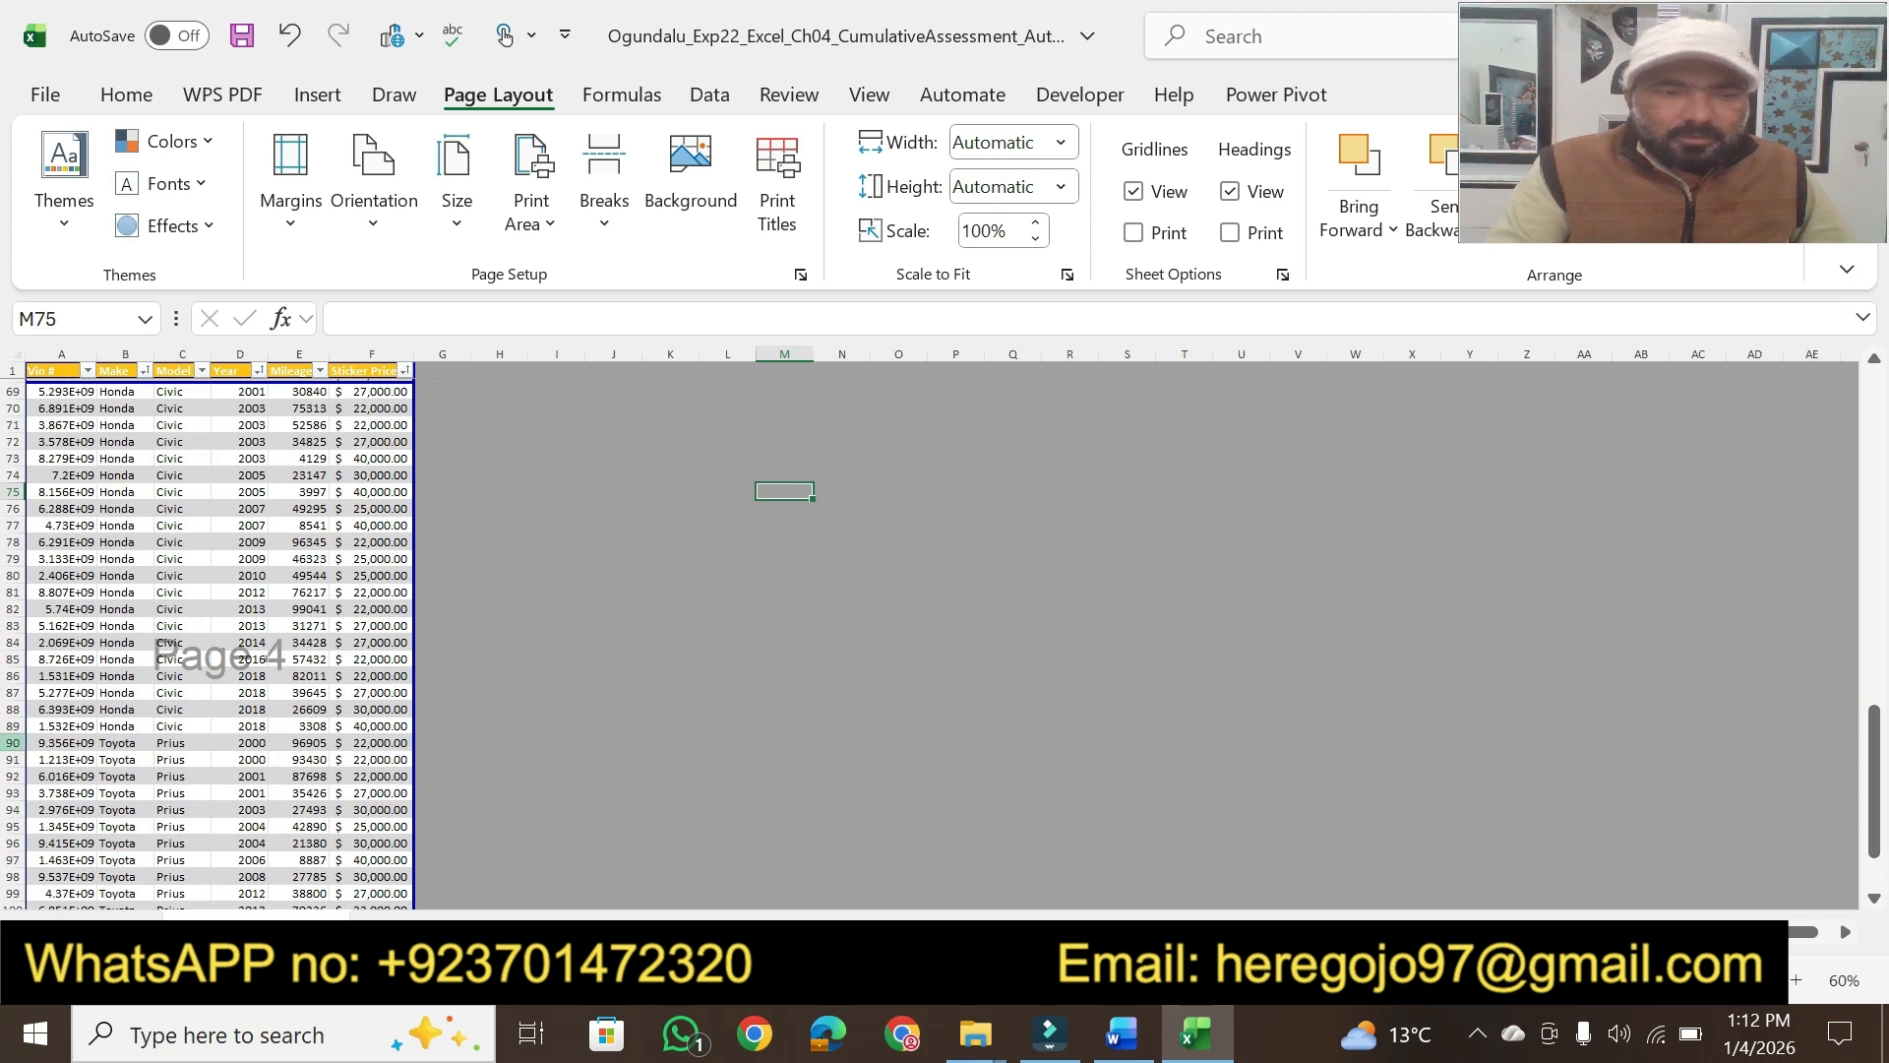
click(12, 743)
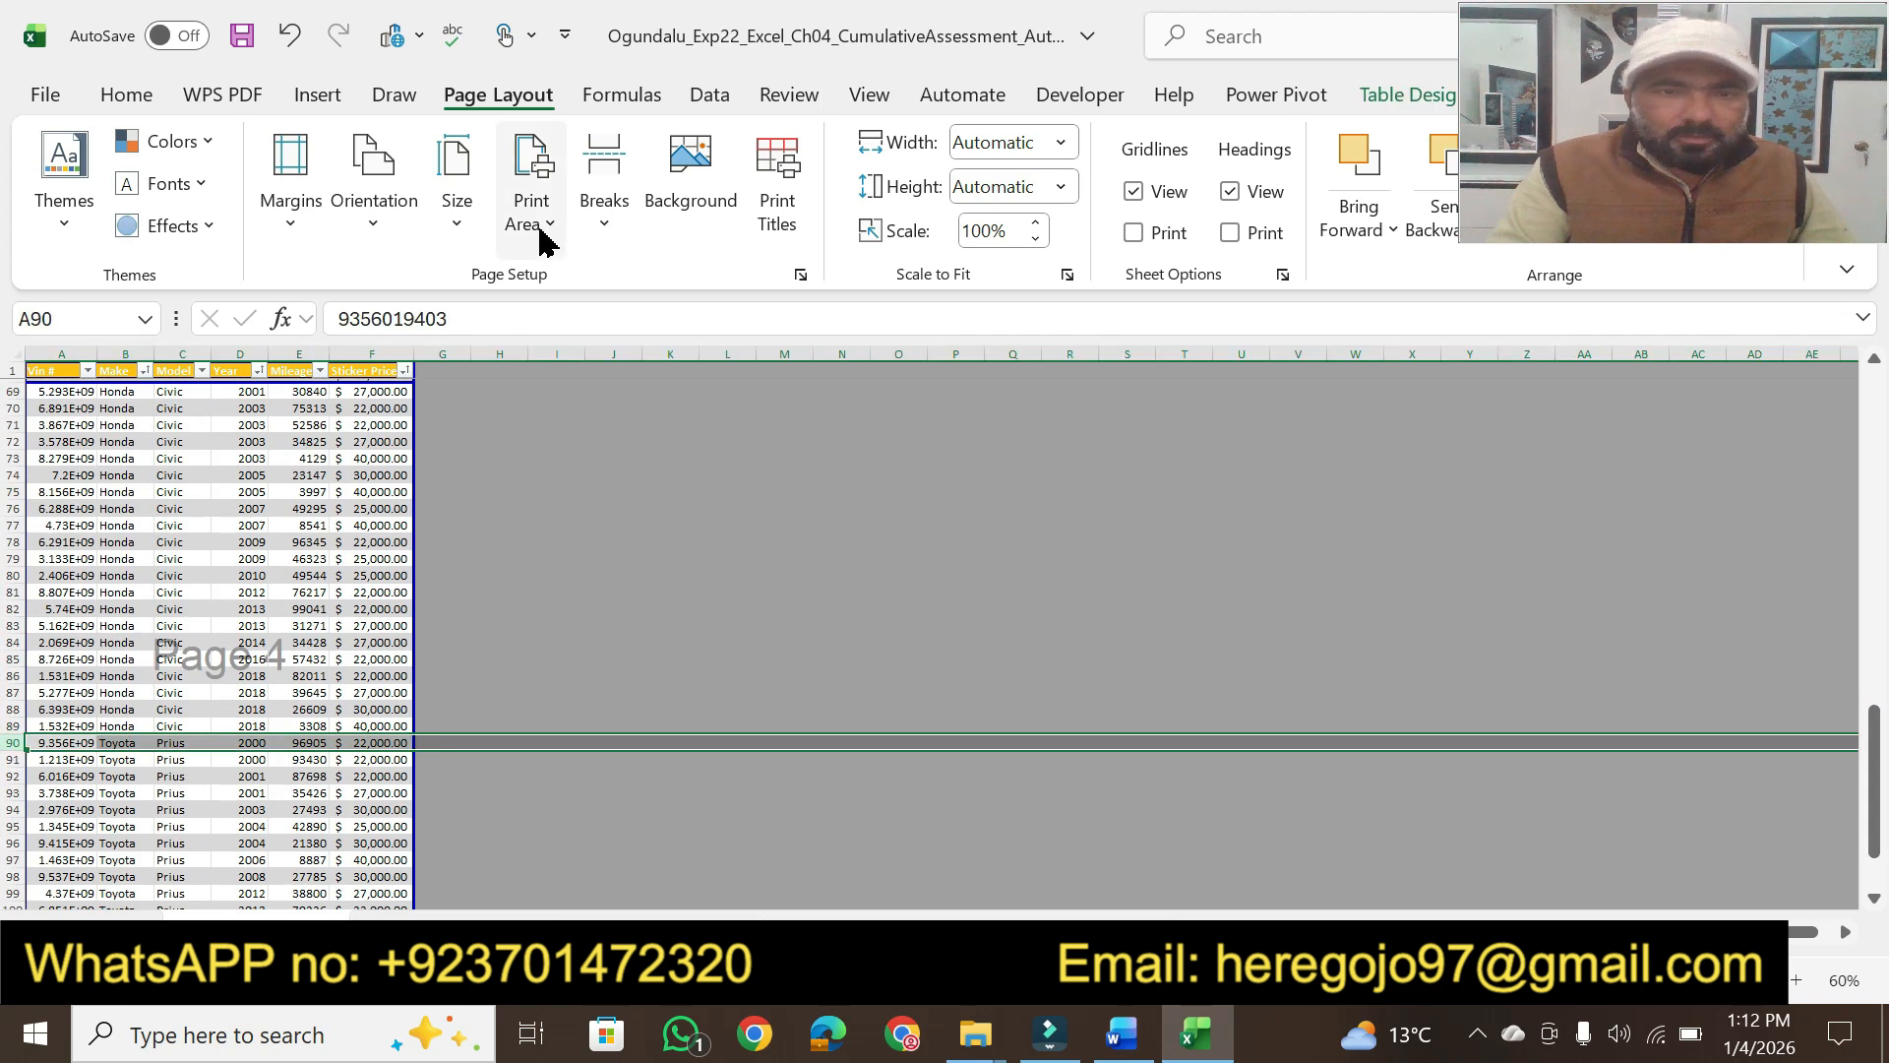
click(630, 242)
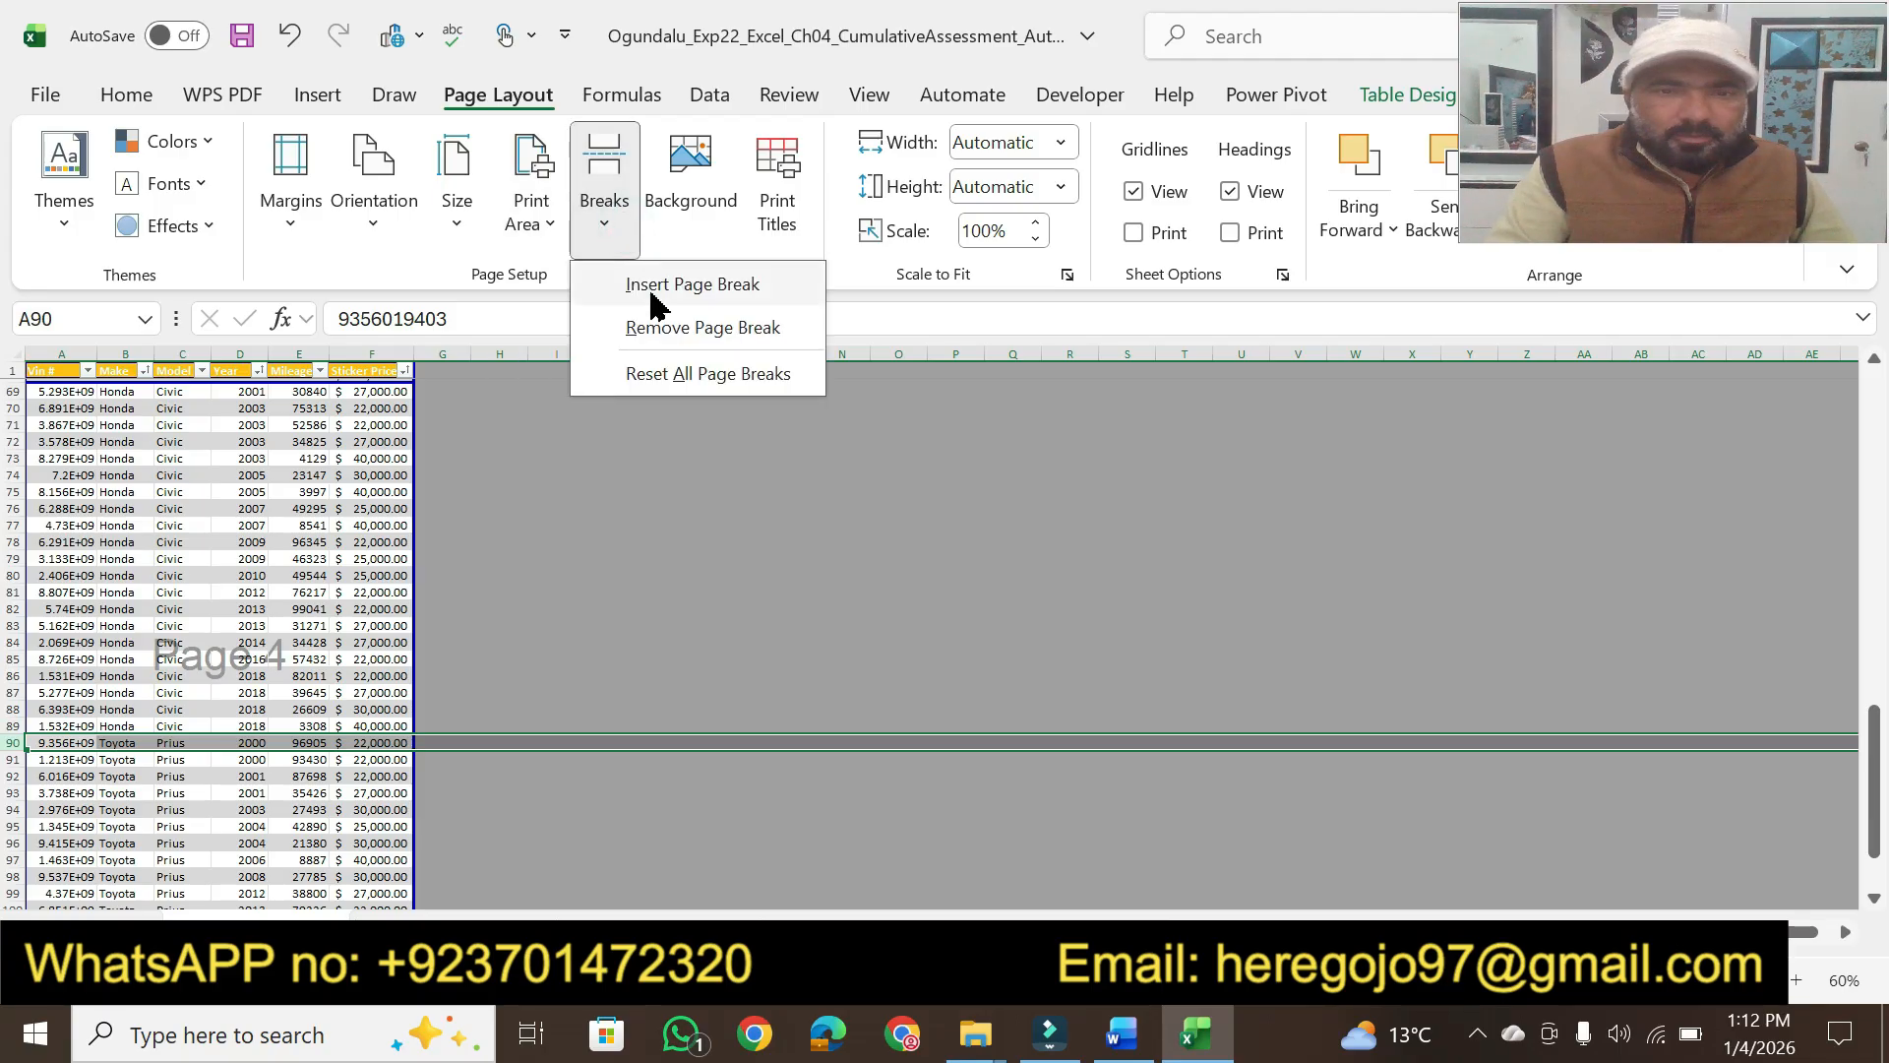
click(651, 287)
click(1239, 657)
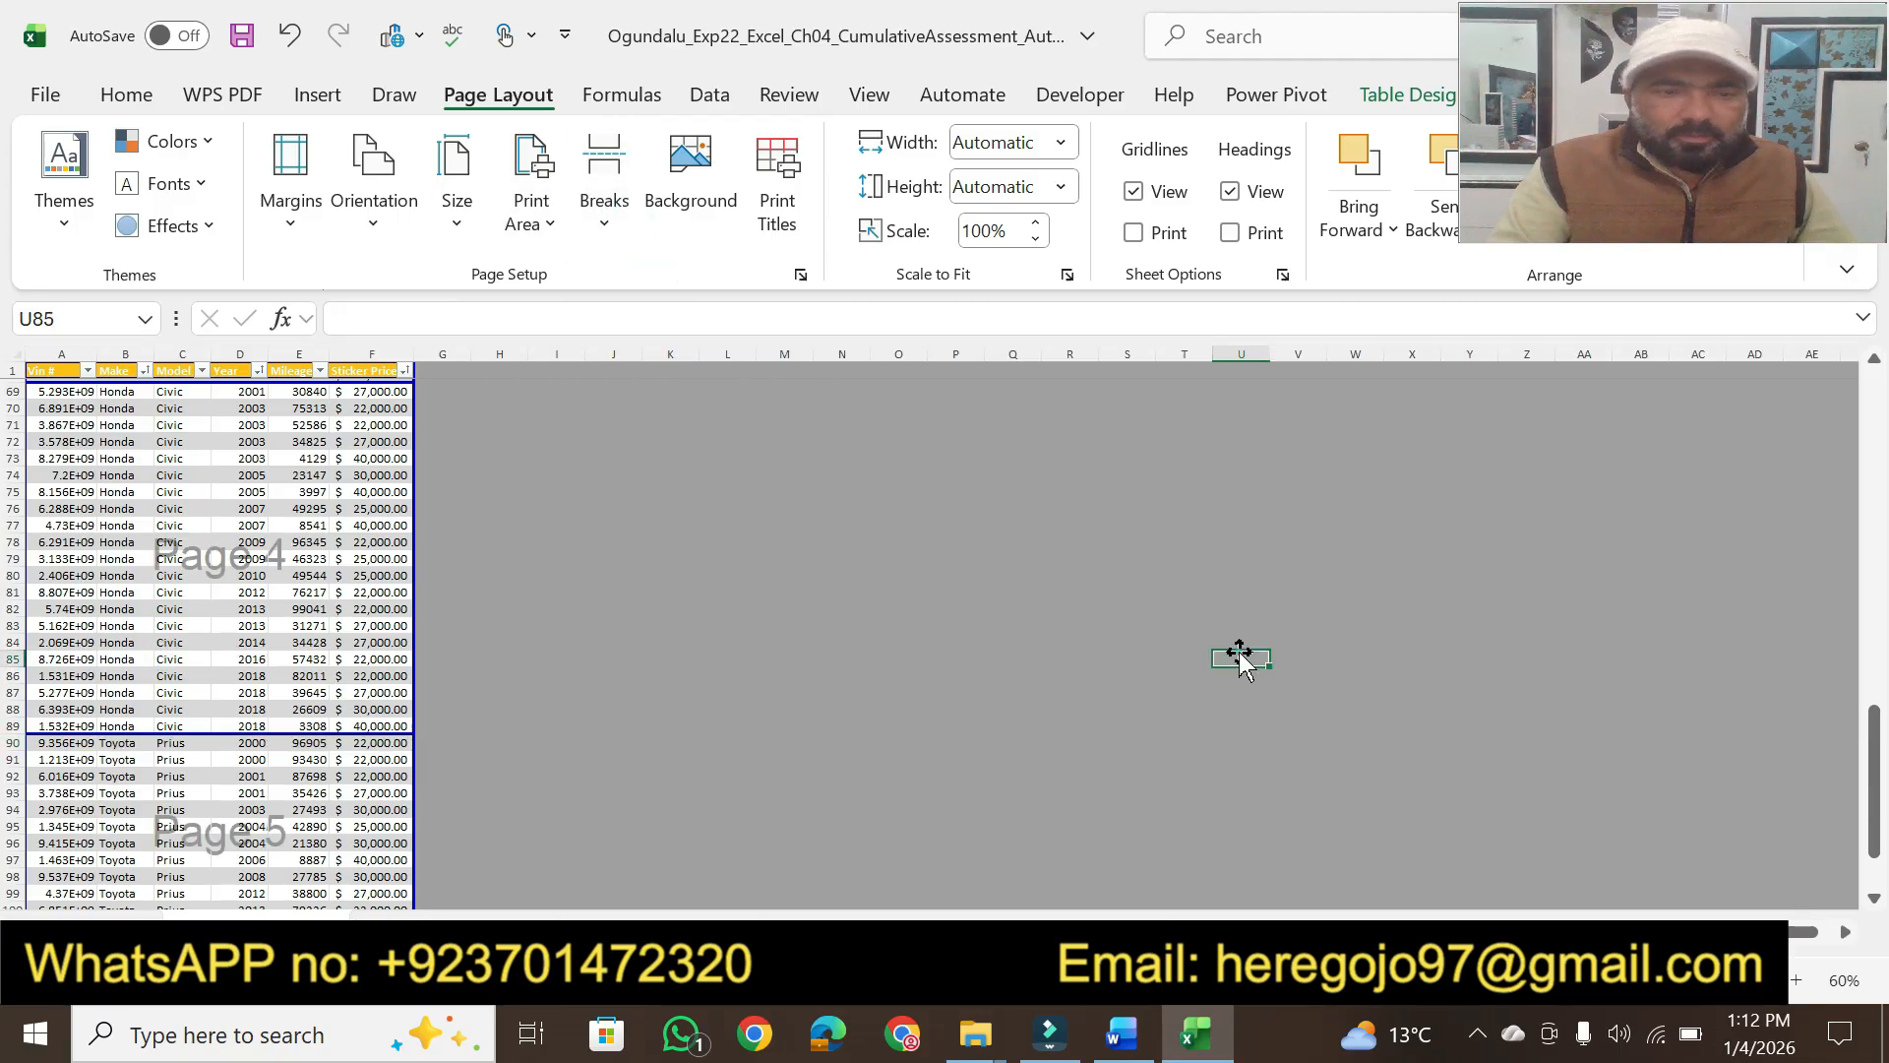
Look over the page breaks from the top of the inventory sheet and return the sheet to Normal view
click(1874, 766)
drag(1879, 797, 1886, 392)
drag(1884, 292, 1884, 292)
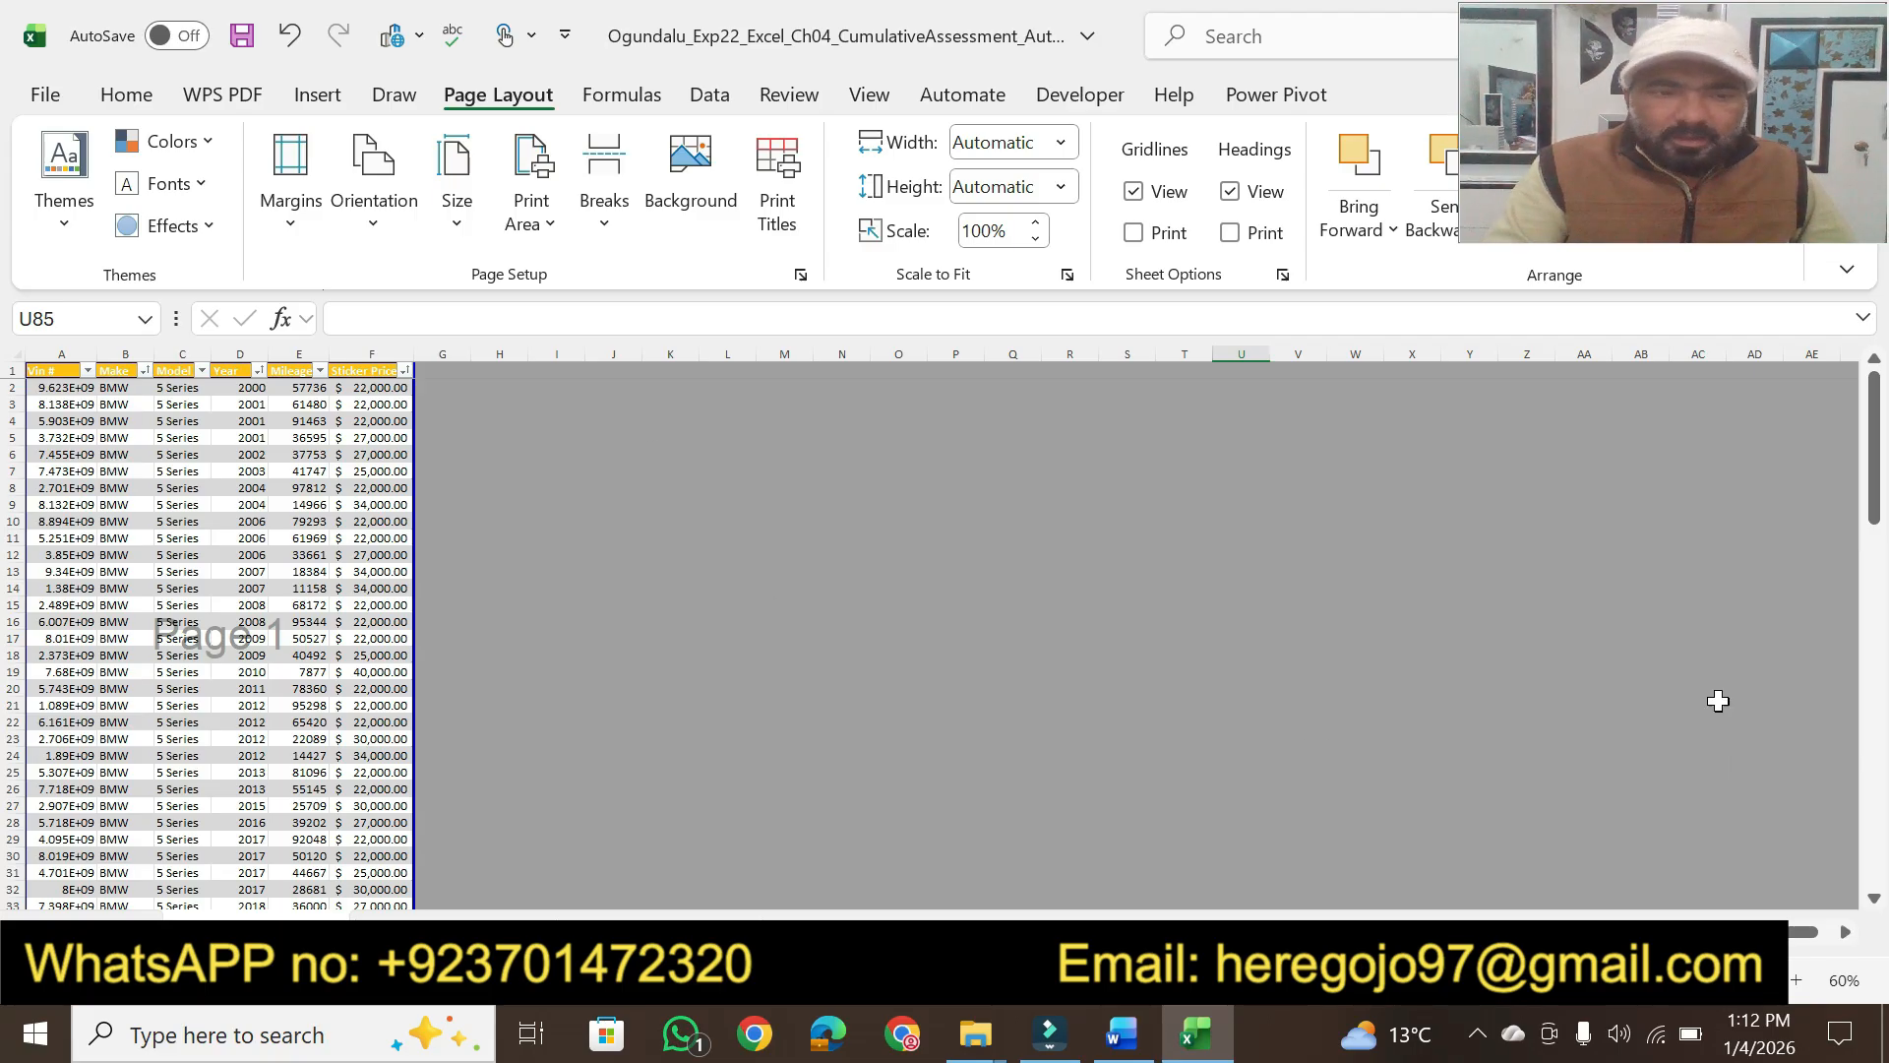
mouse_move(1870, 511)
mouse_down()
mouse_move(1868, 718)
mouse_move(1846, 751)
mouse_move(1869, 516)
mouse_up()
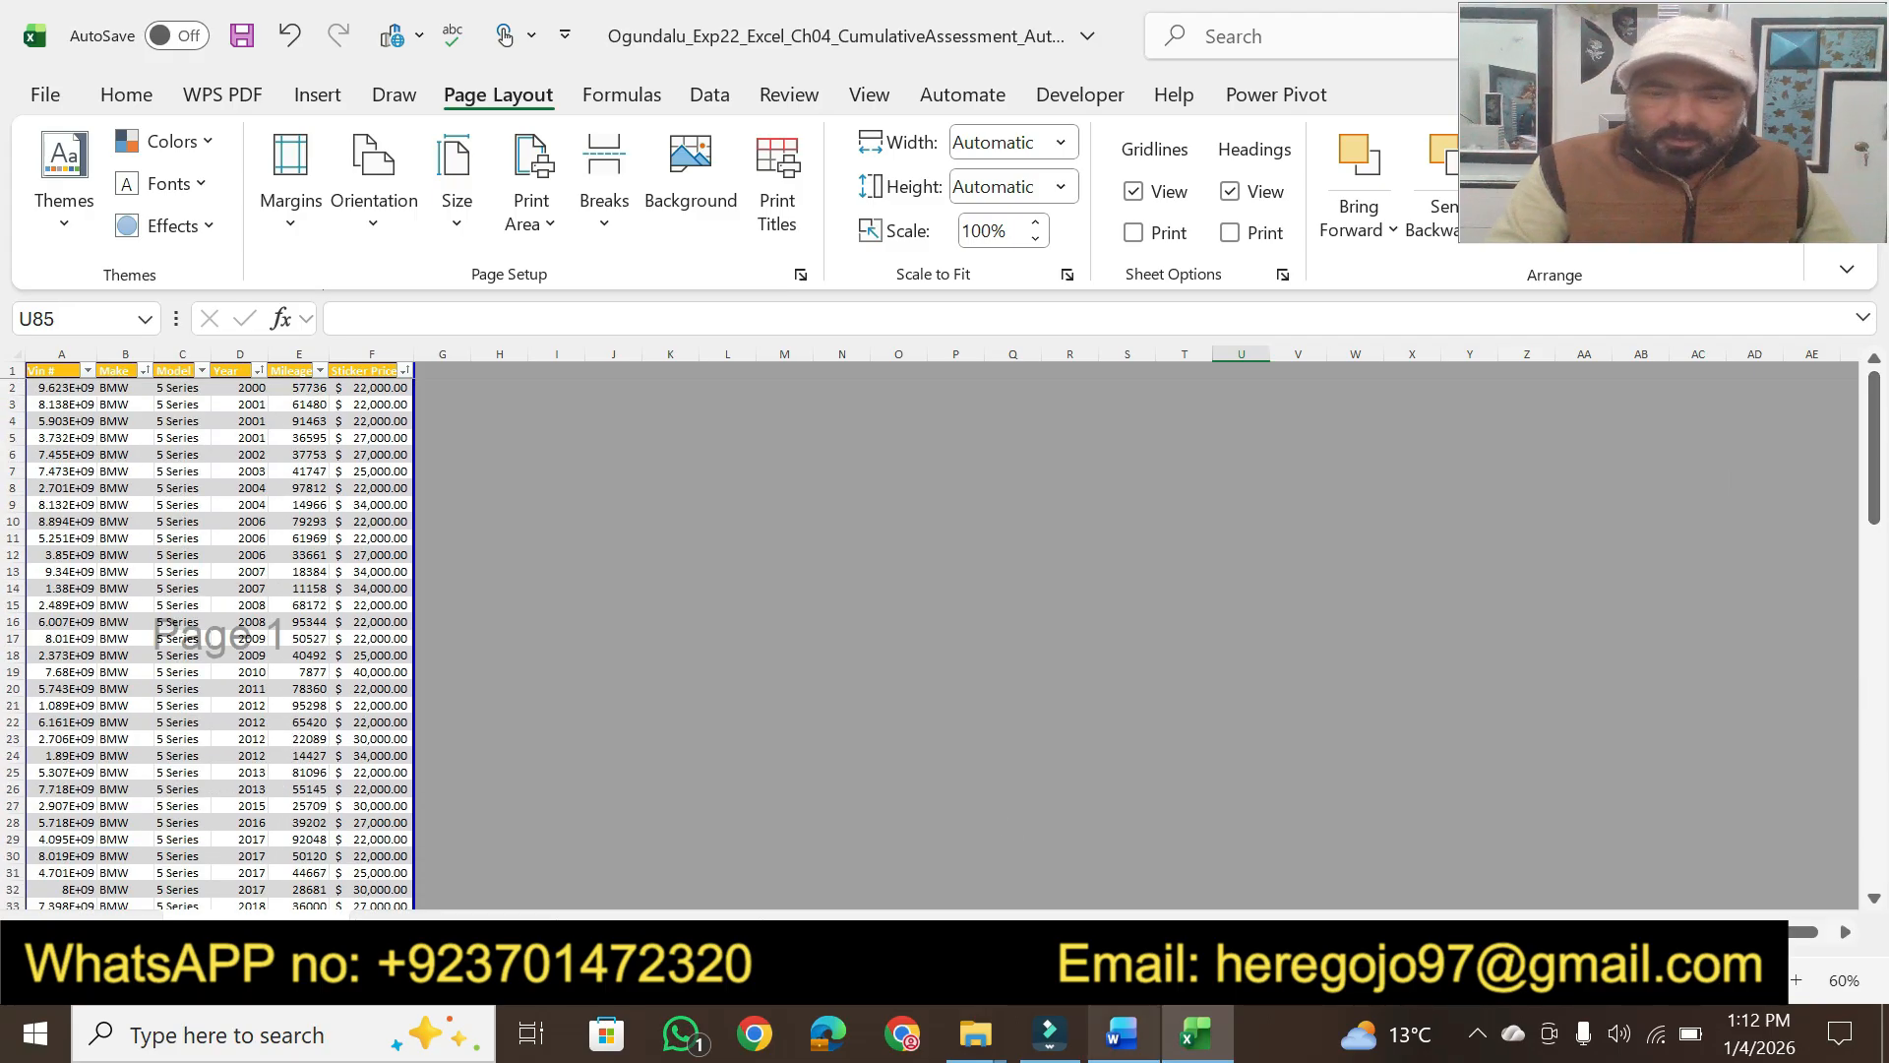
click(808, 95)
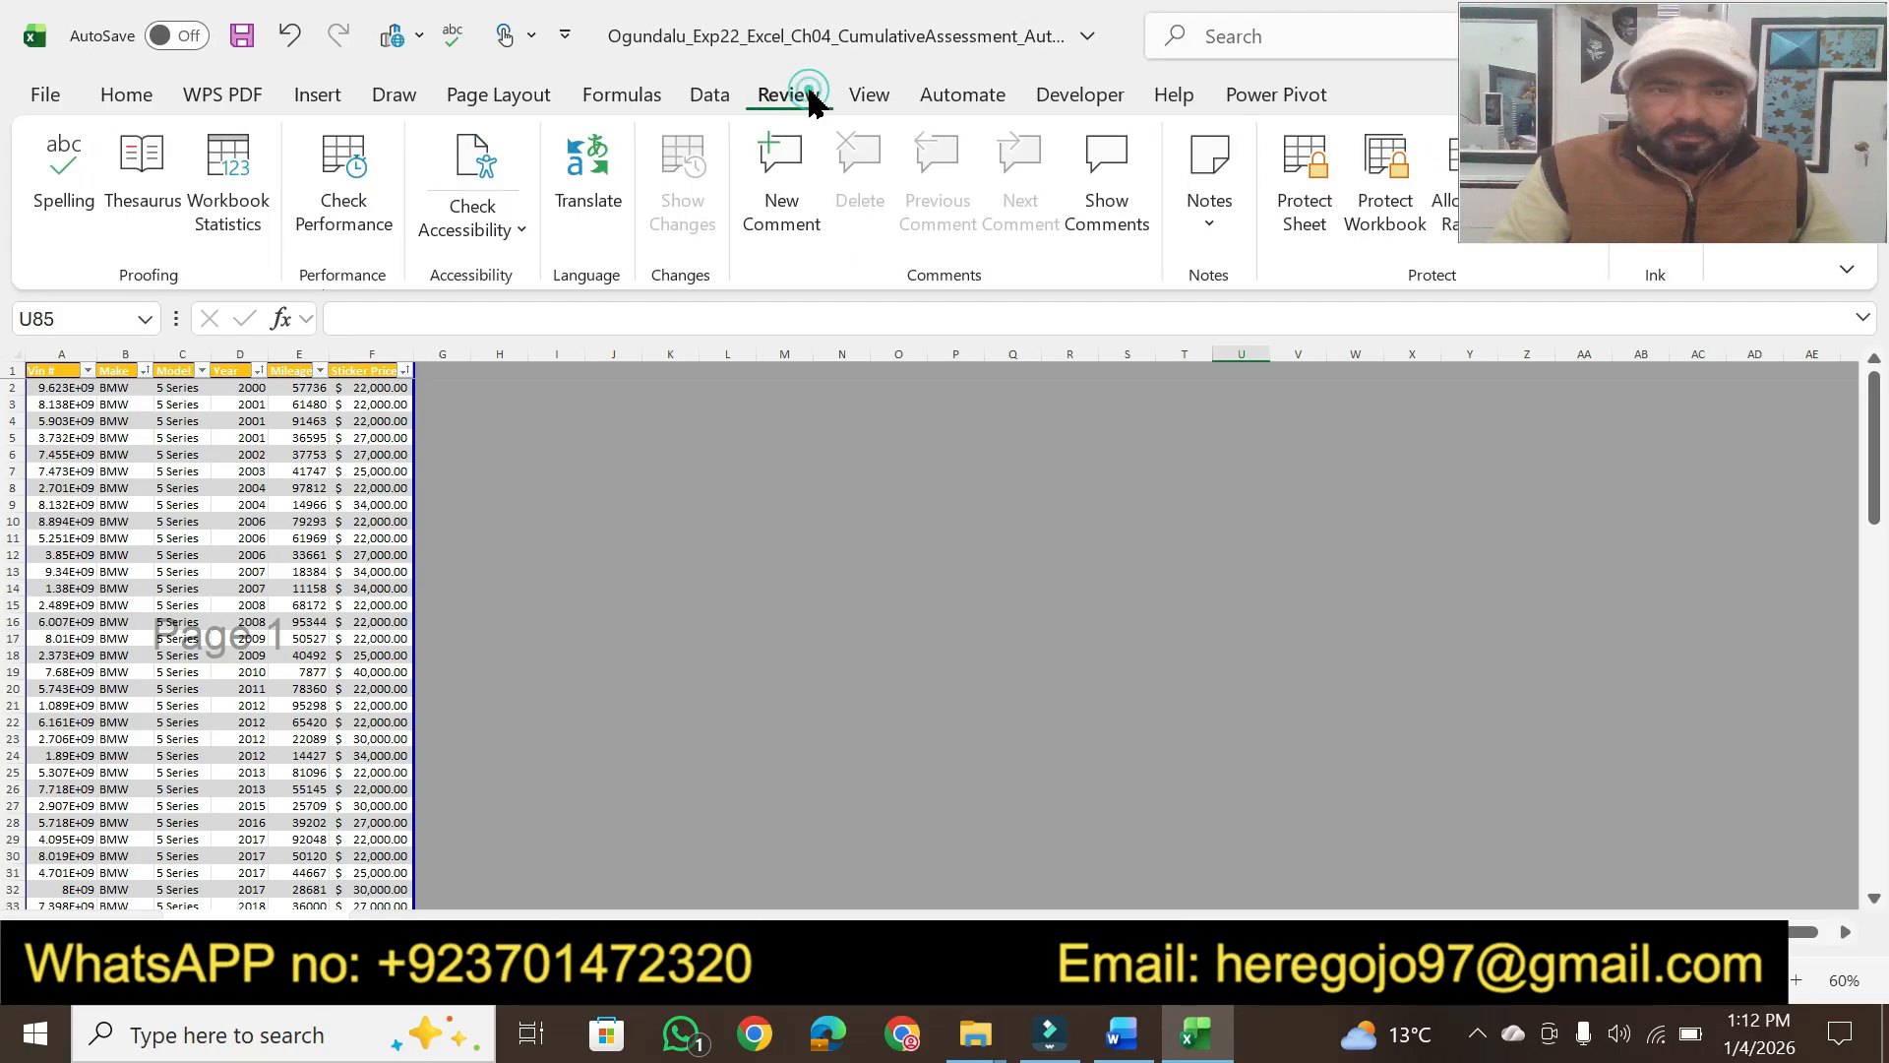
click(861, 96)
click(280, 197)
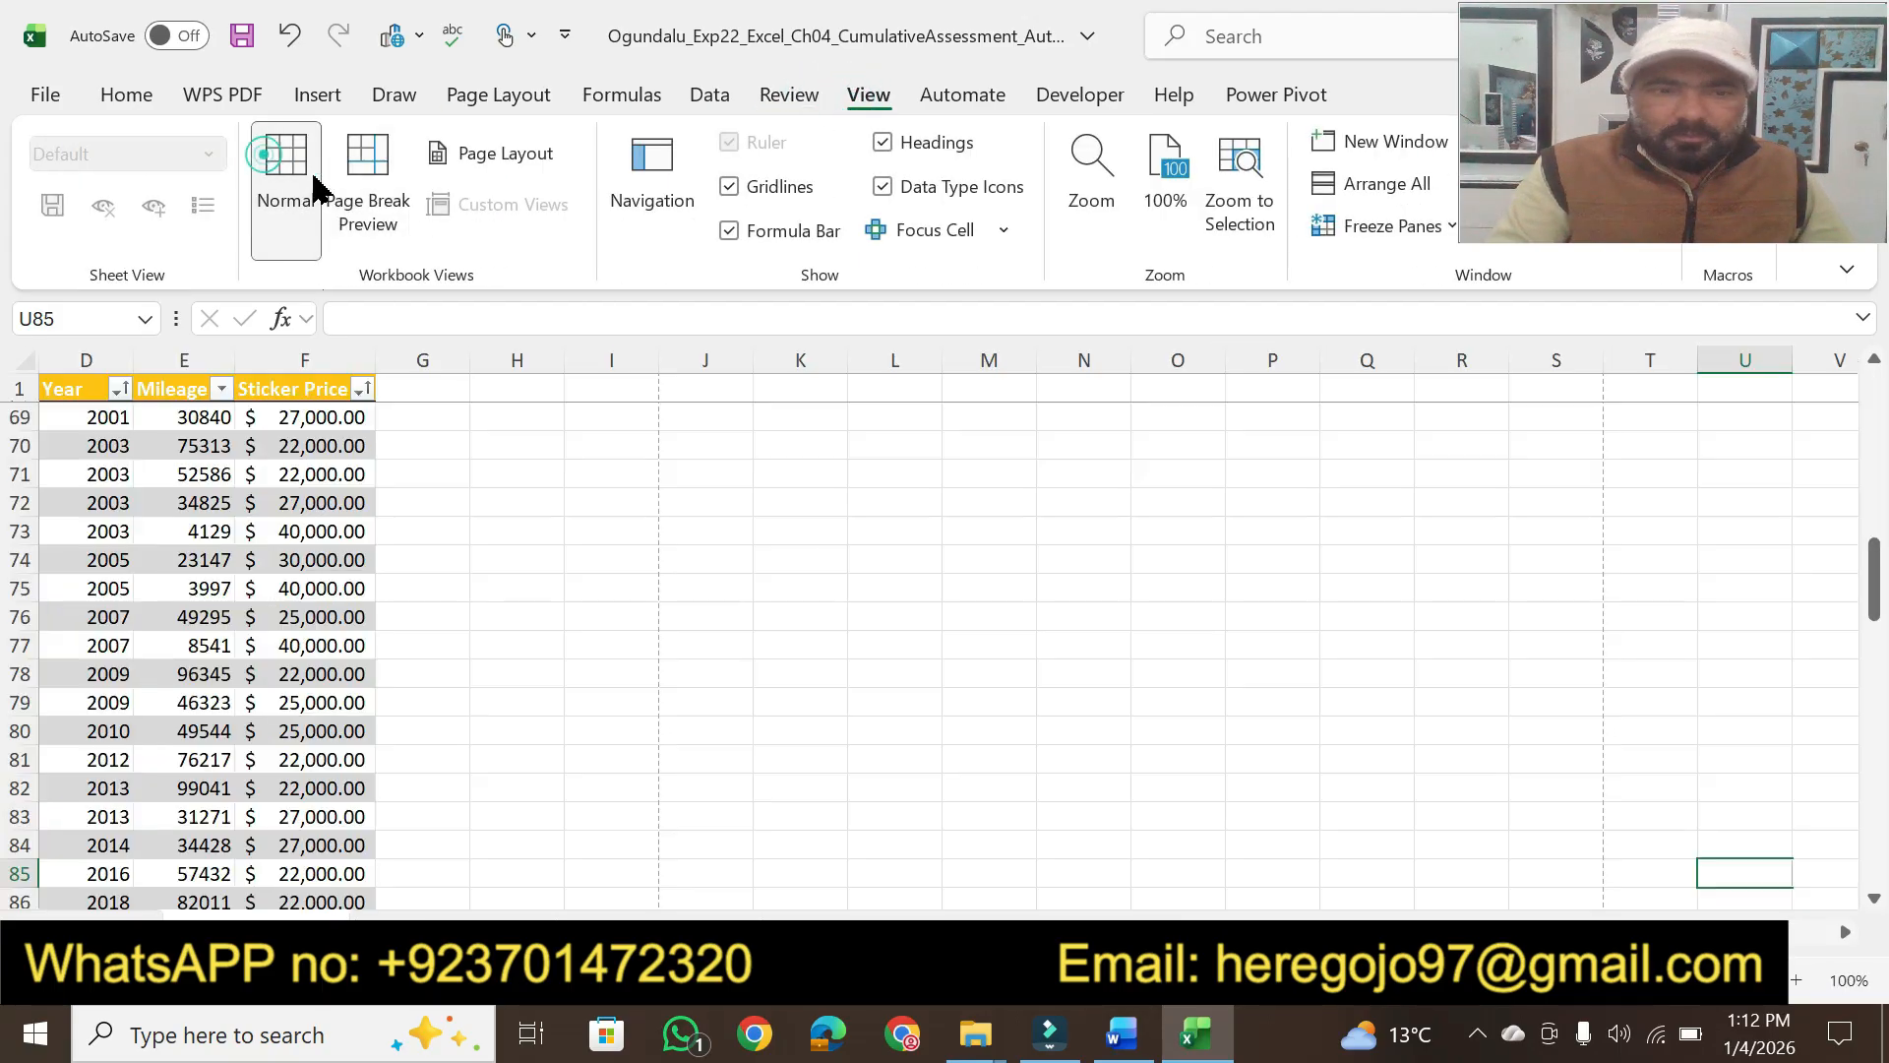
Switch to the Word instructions and highlight the points value of step 7
click(1123, 1033)
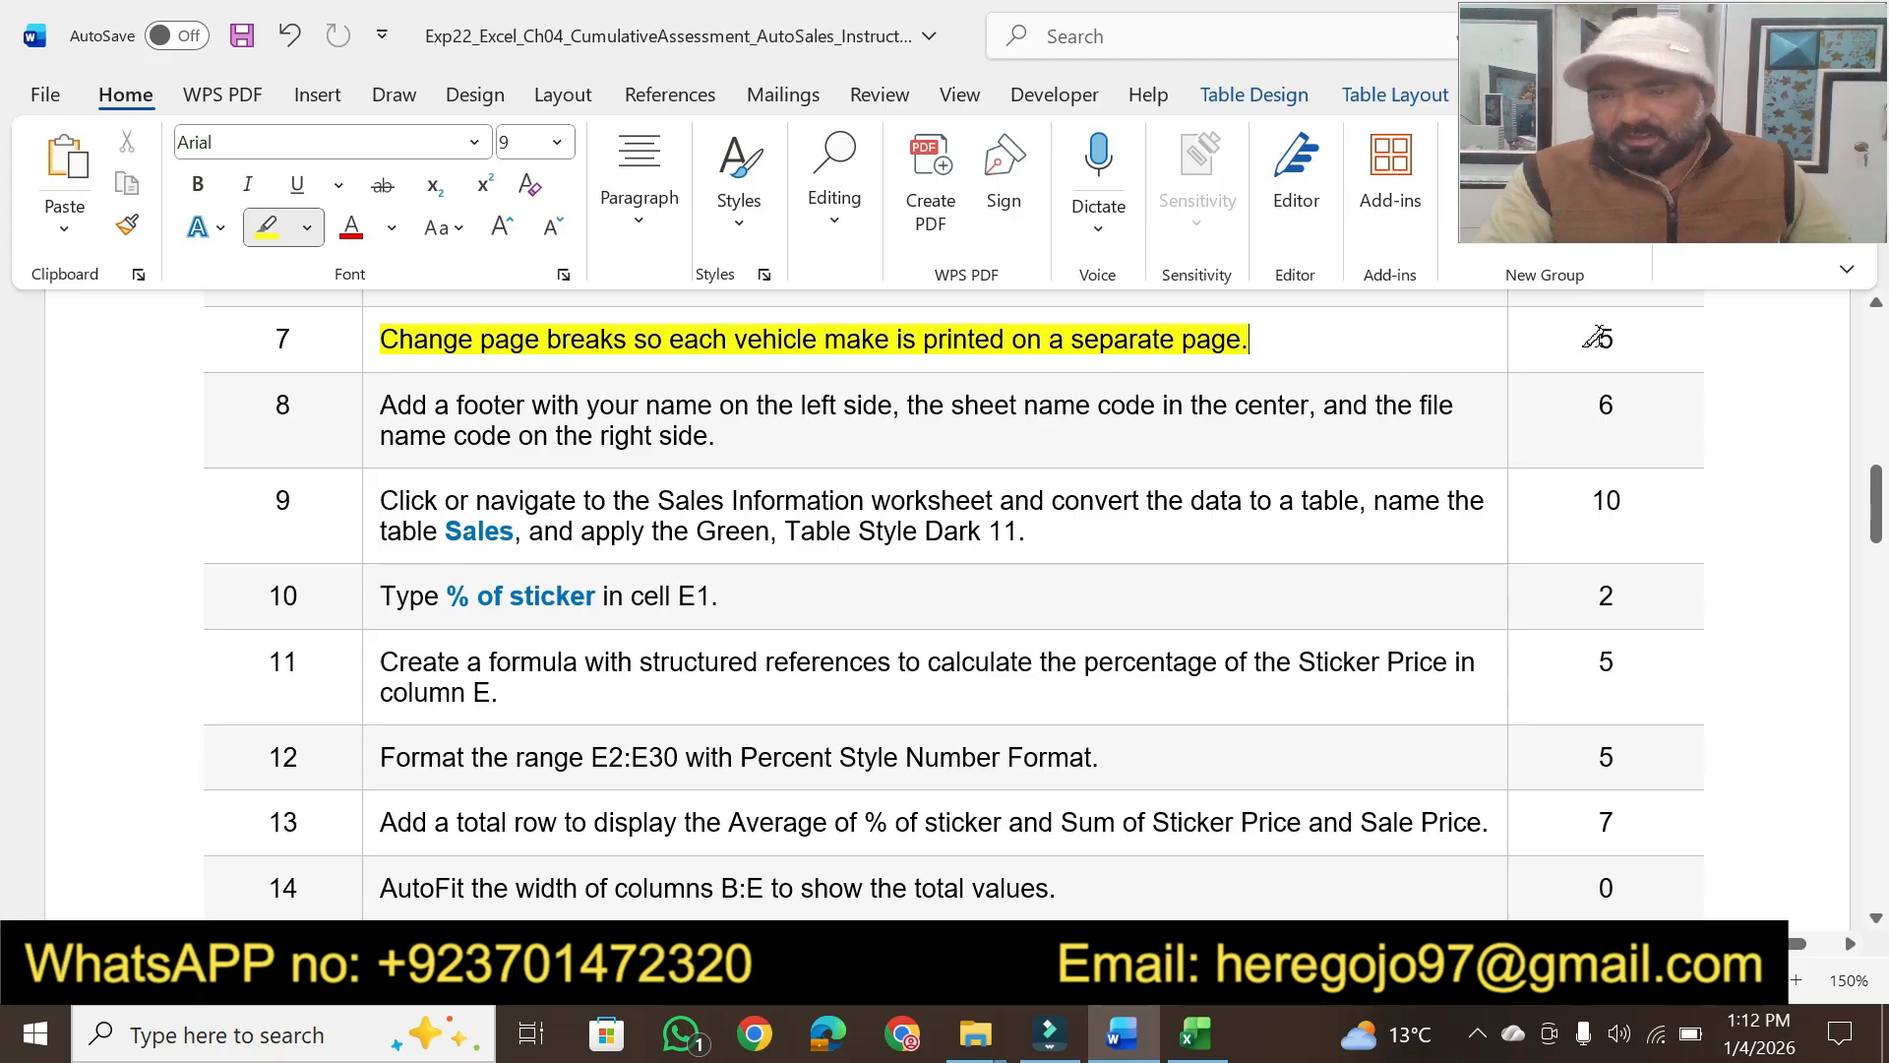
drag(1588, 335, 1622, 339)
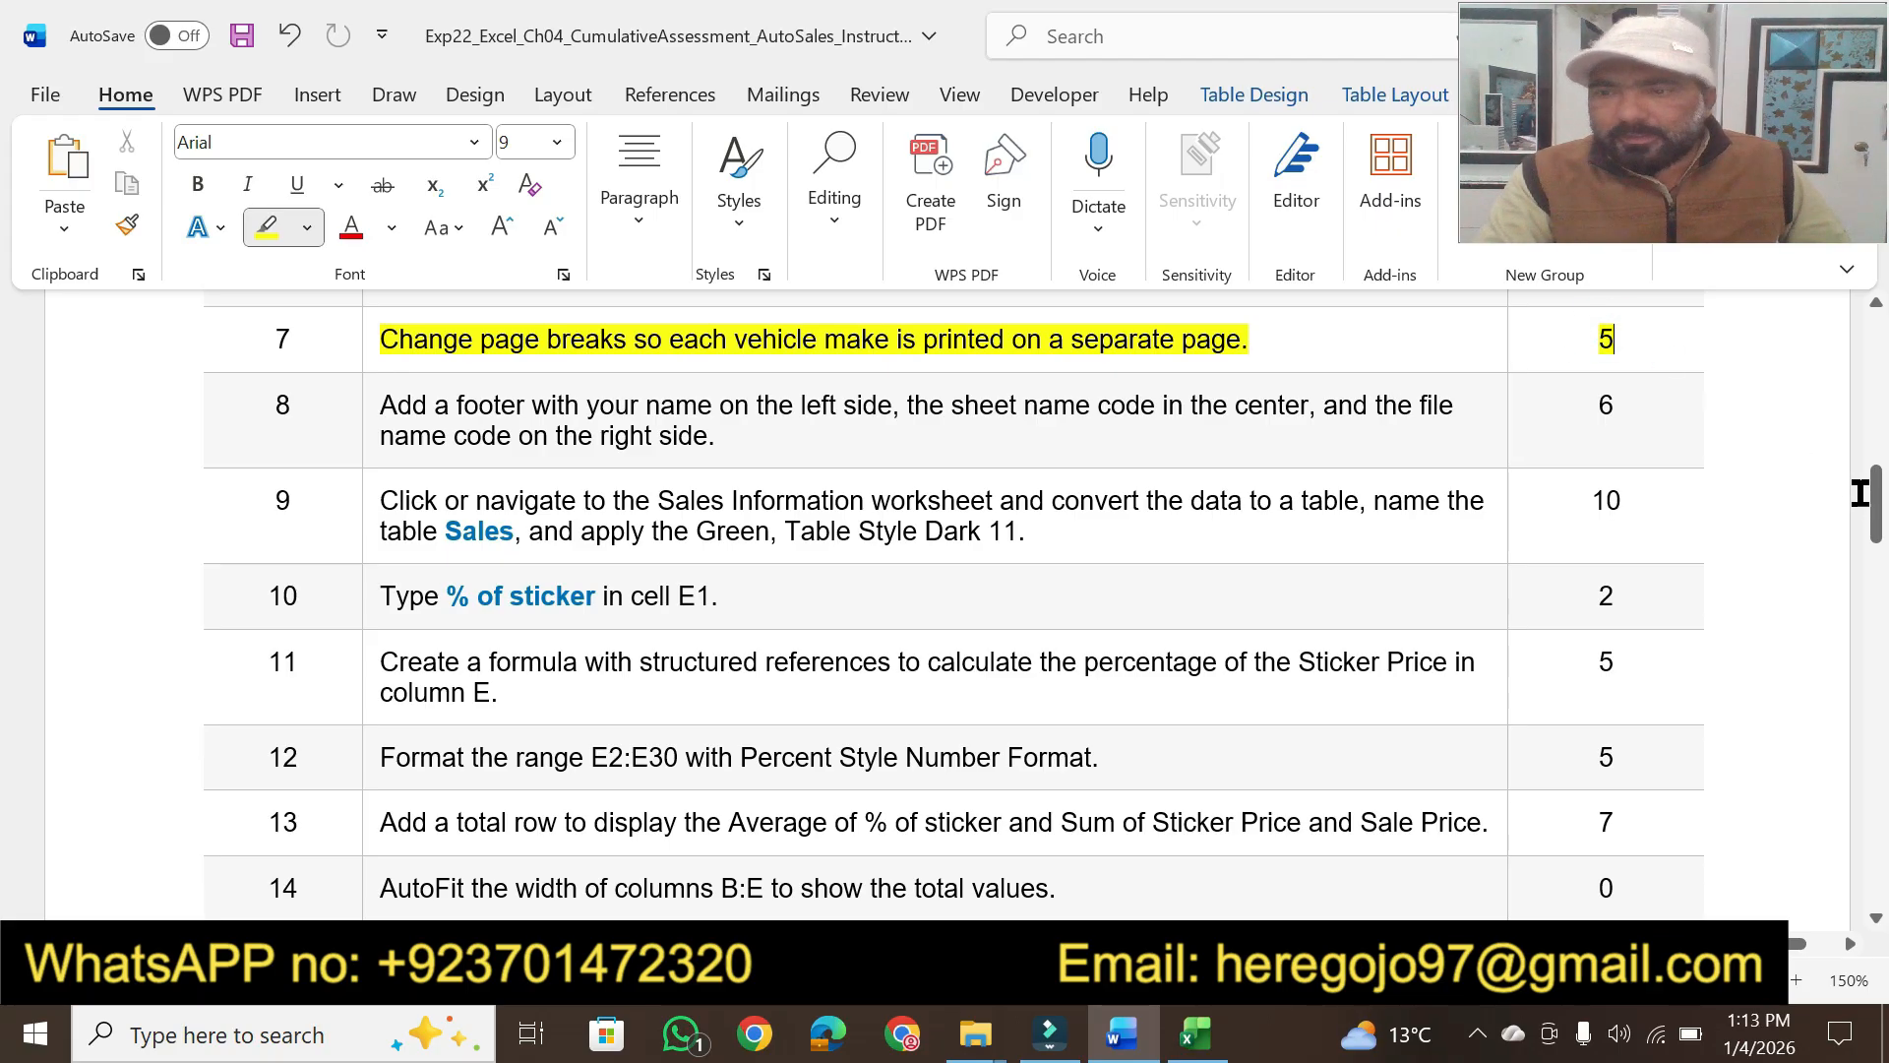
Review the project description, the highlighted steps and the remaining steps from 8 onward in the Word instructions
drag(1875, 500, 1858, 370)
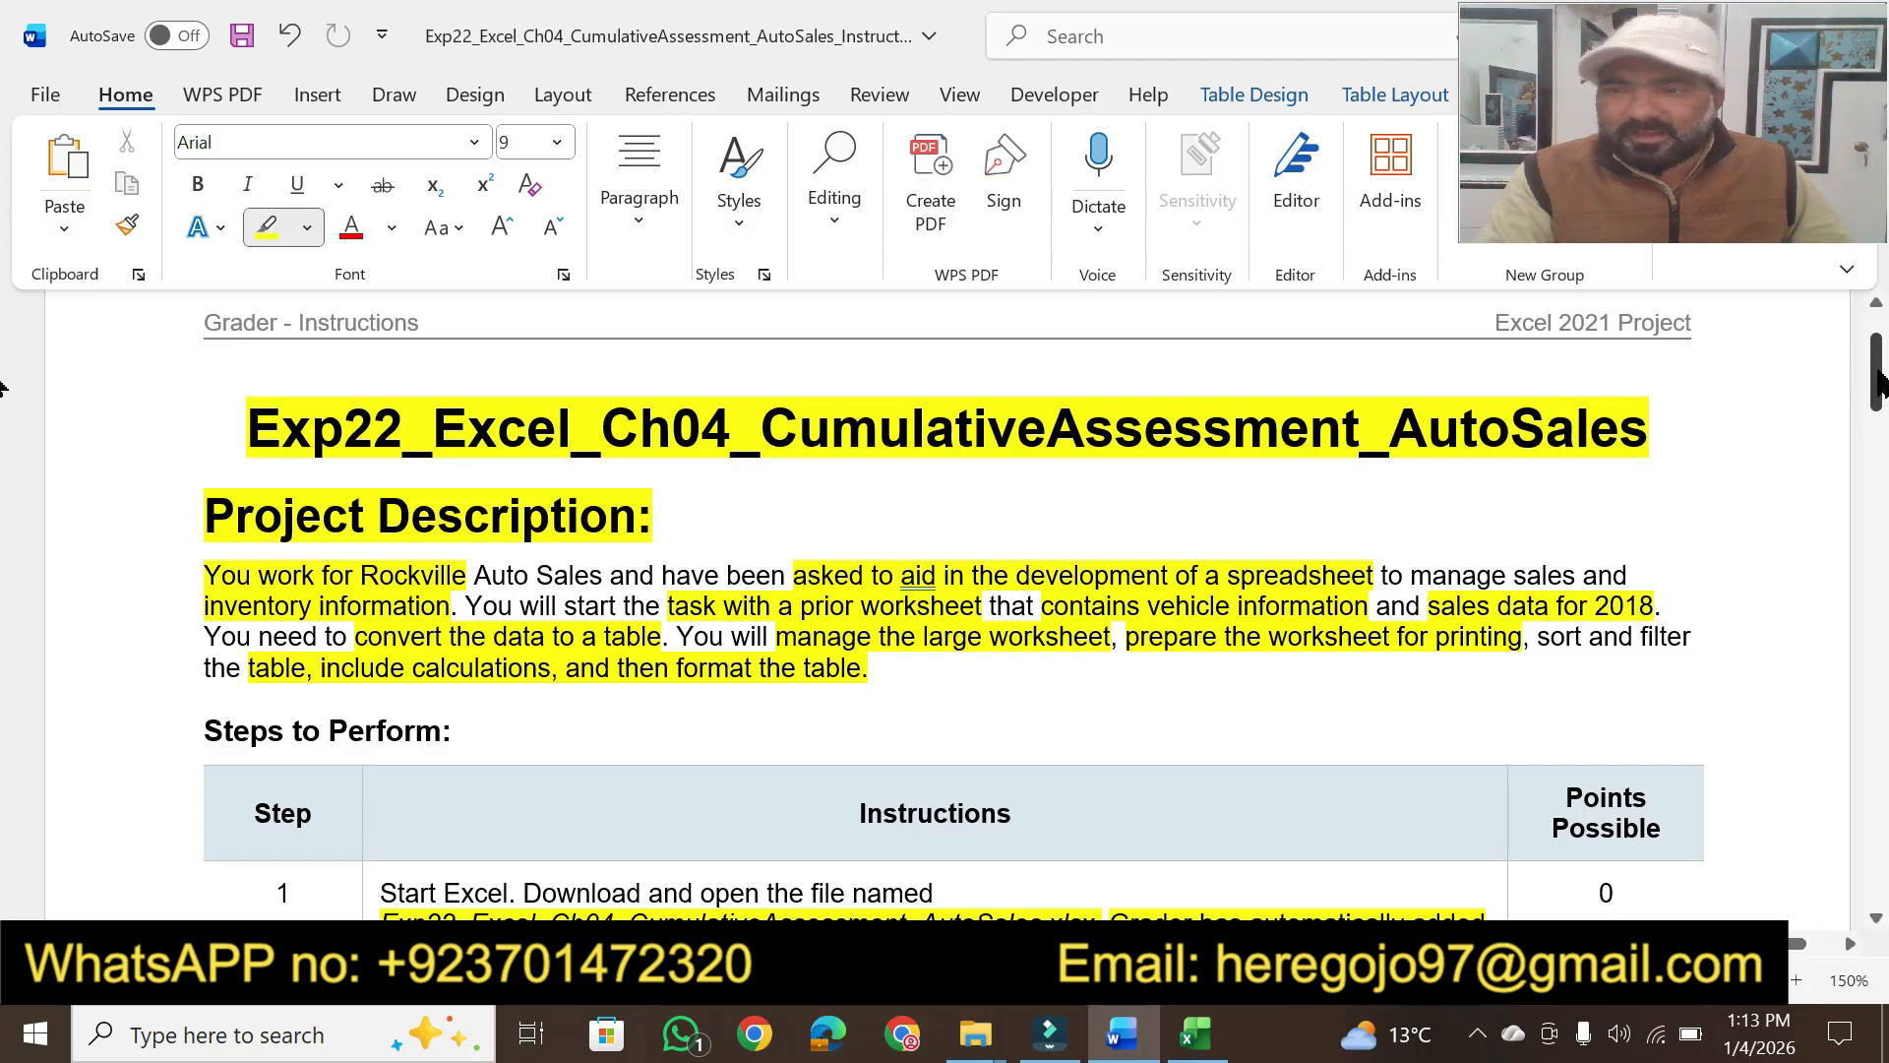
drag(1879, 384, 1879, 470)
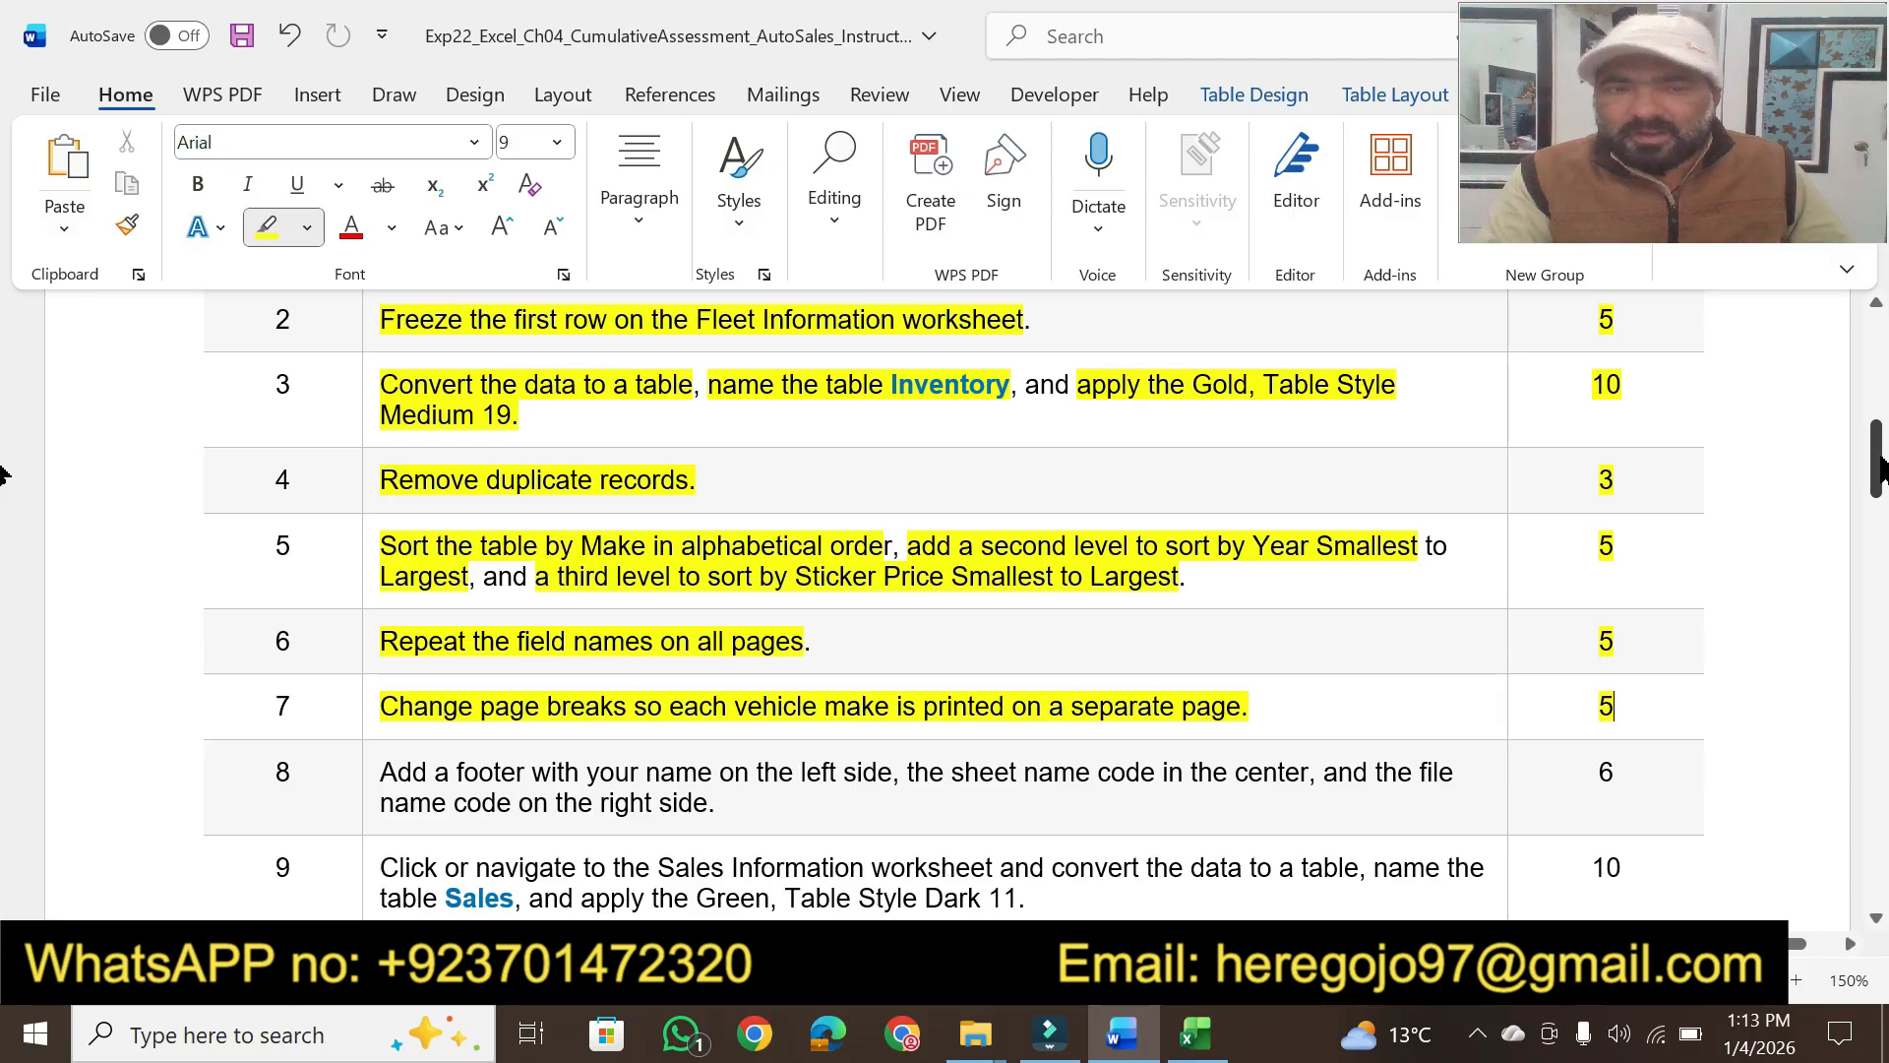
click(1876, 923)
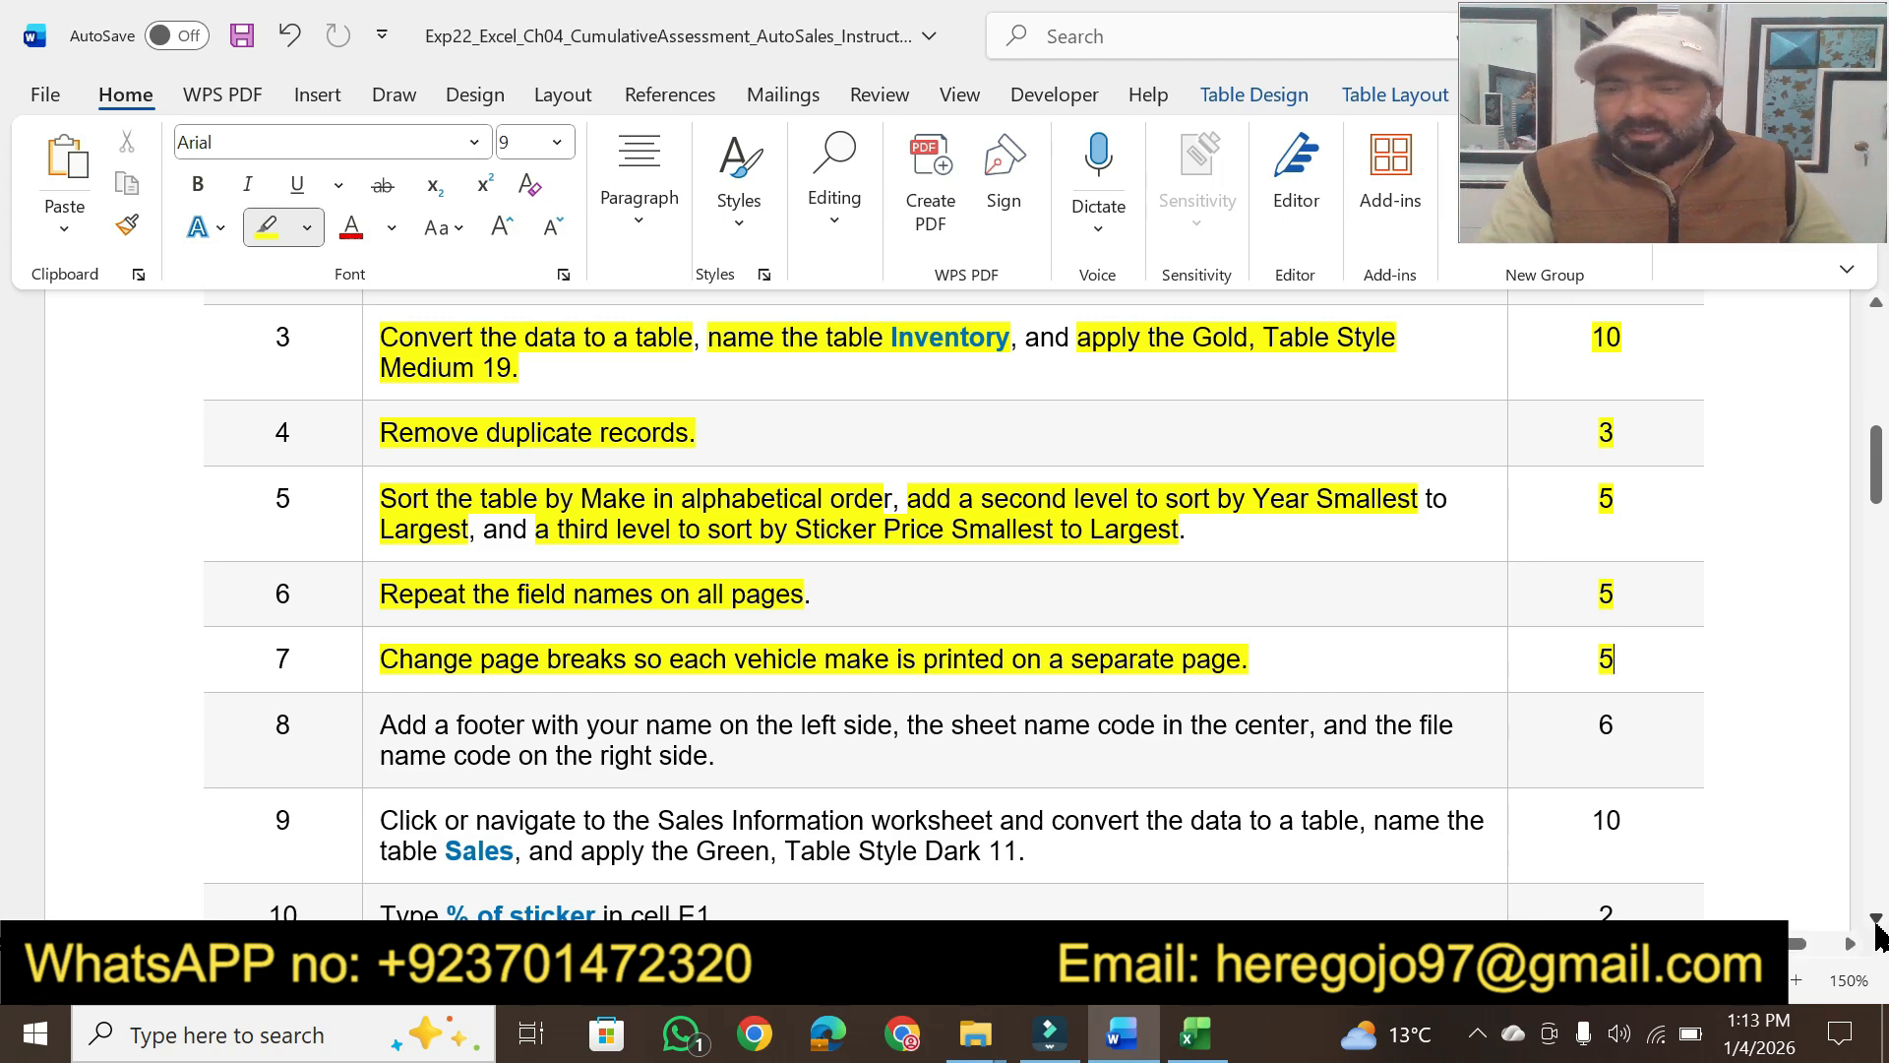
scroll(1877, 917, down, 15)
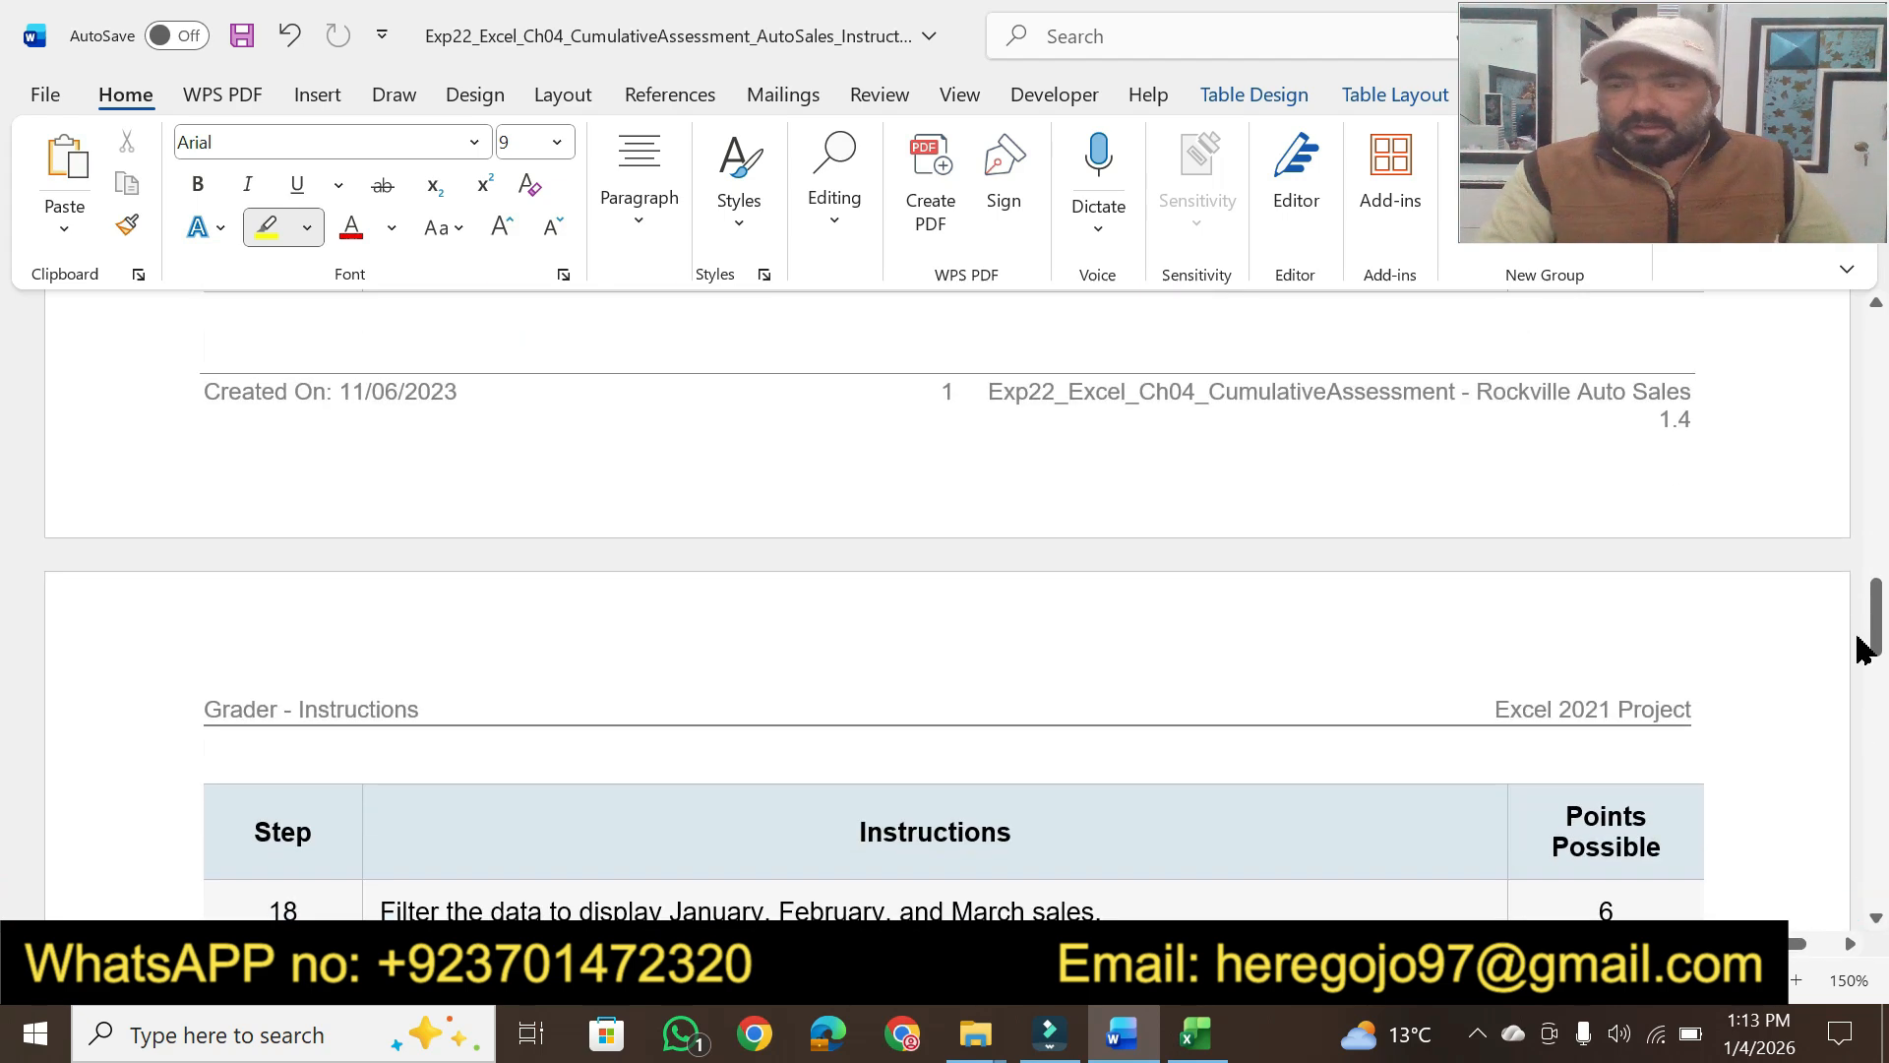
drag(1877, 625, 1881, 484)
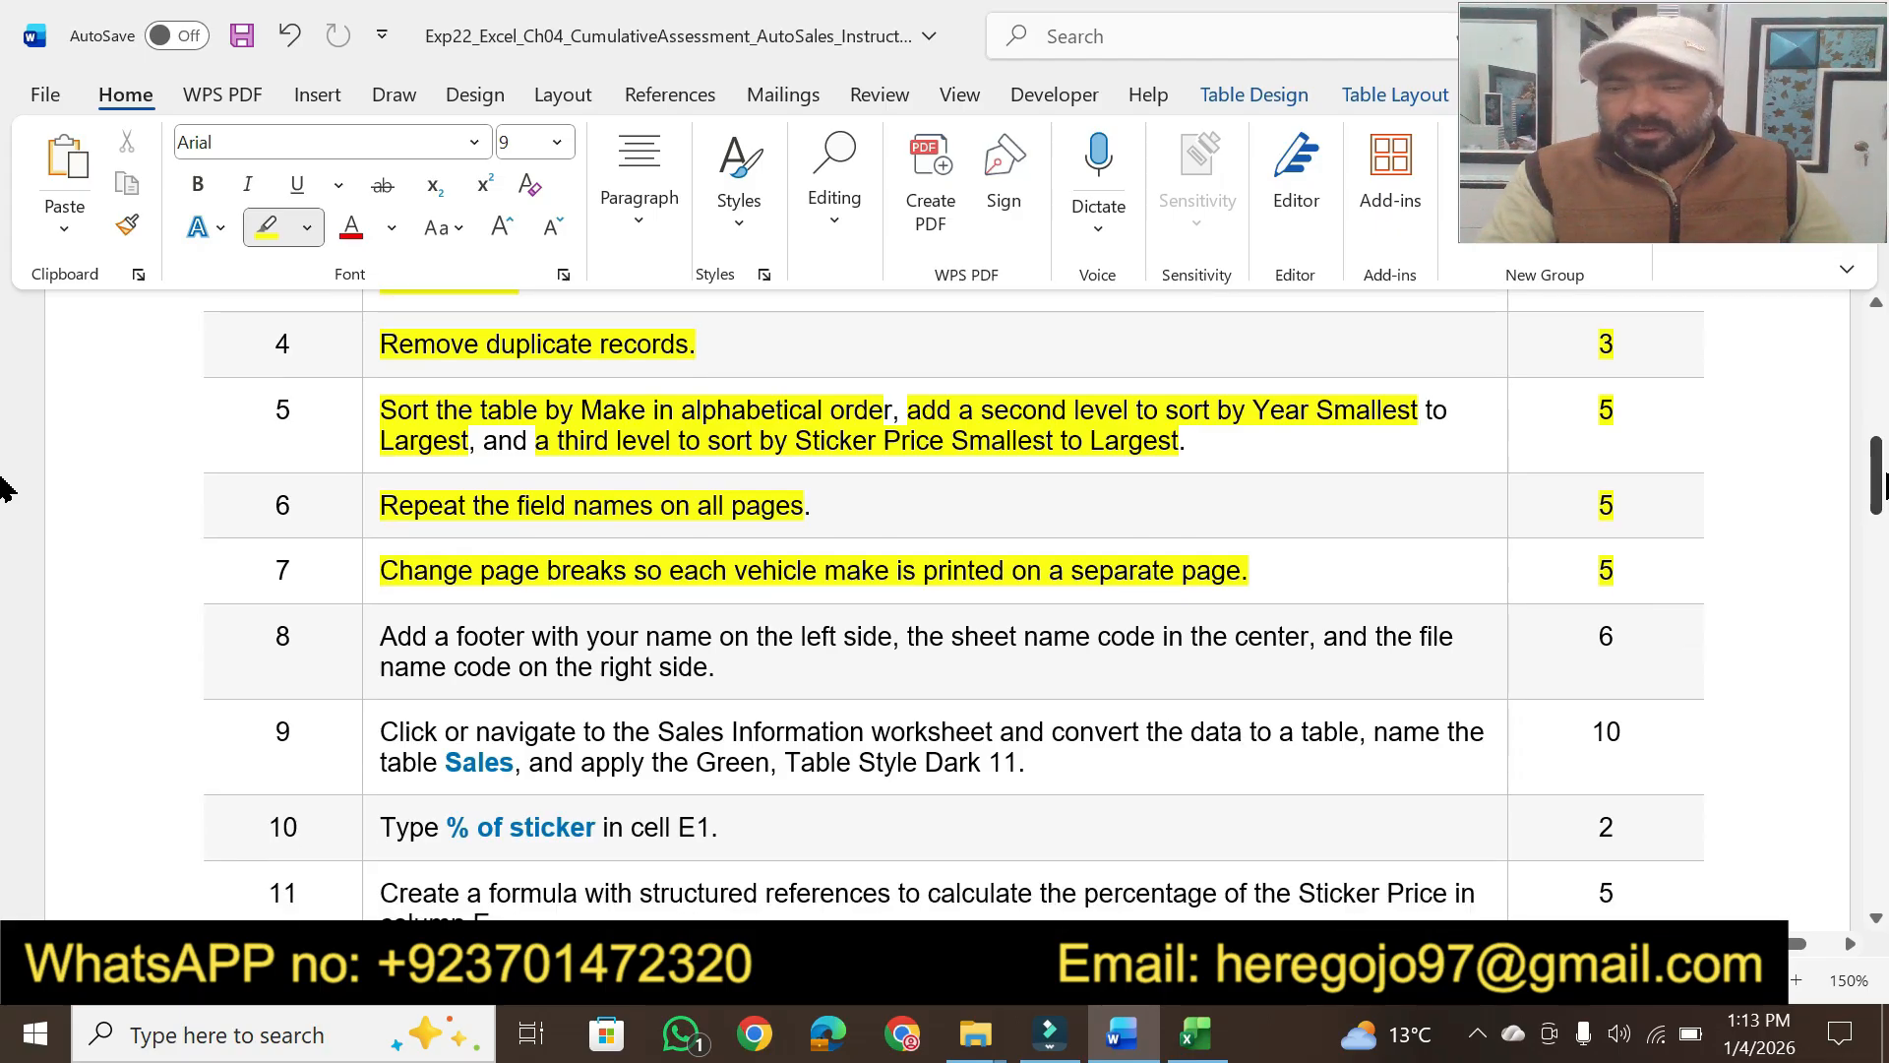
click(1876, 917)
click(1877, 921)
click(1877, 921)
click(1877, 921)
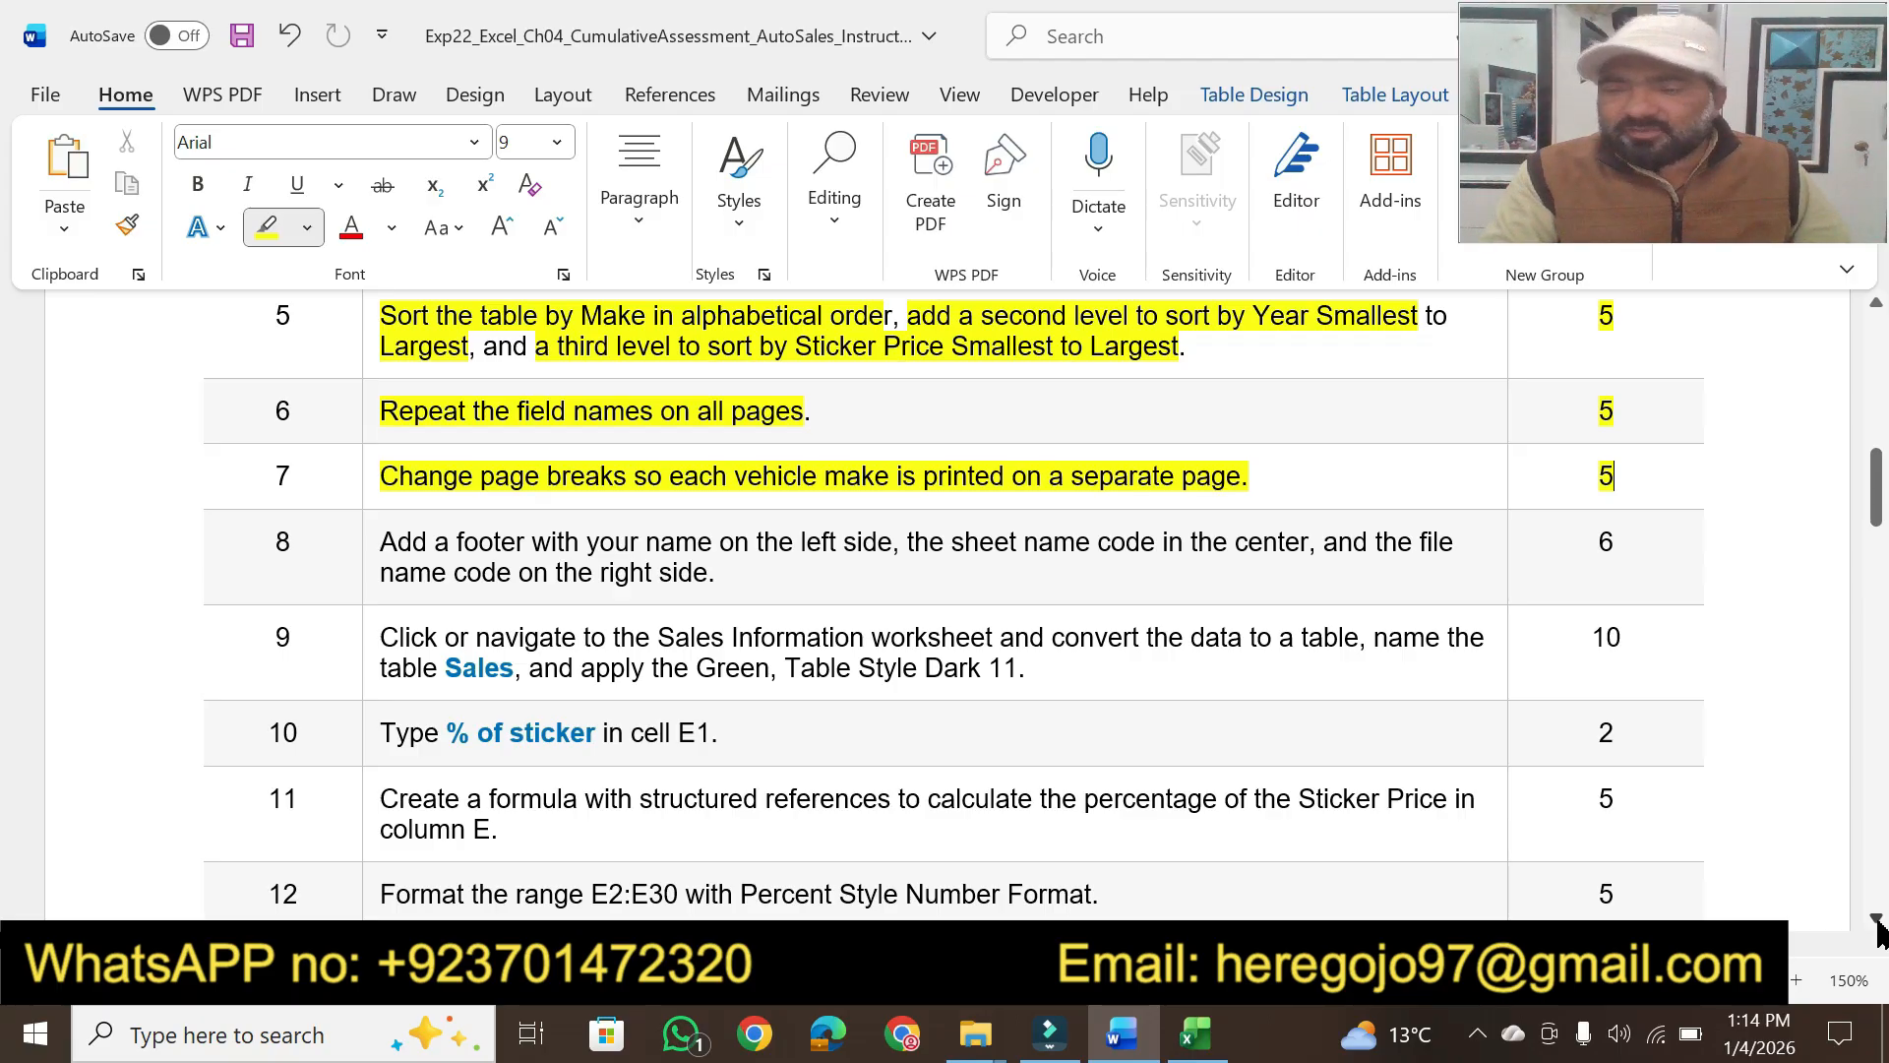
click(1876, 918)
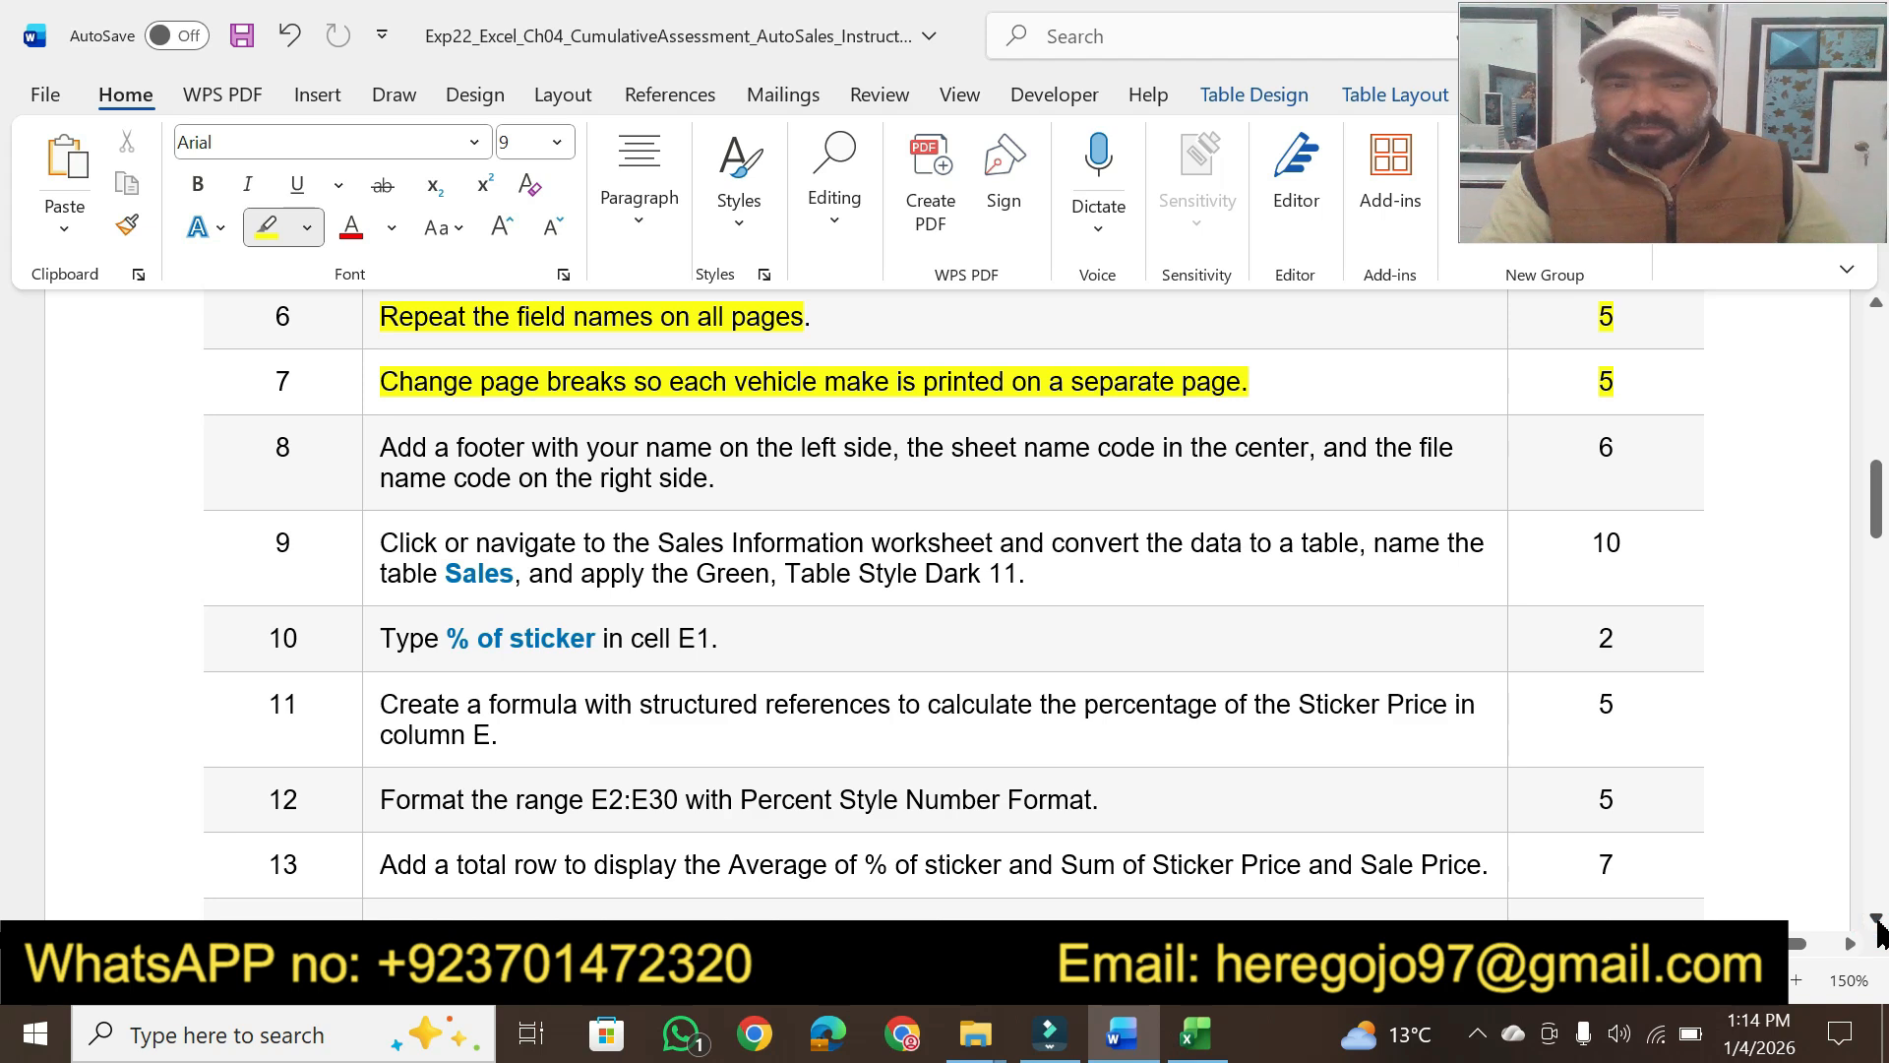
click(1876, 918)
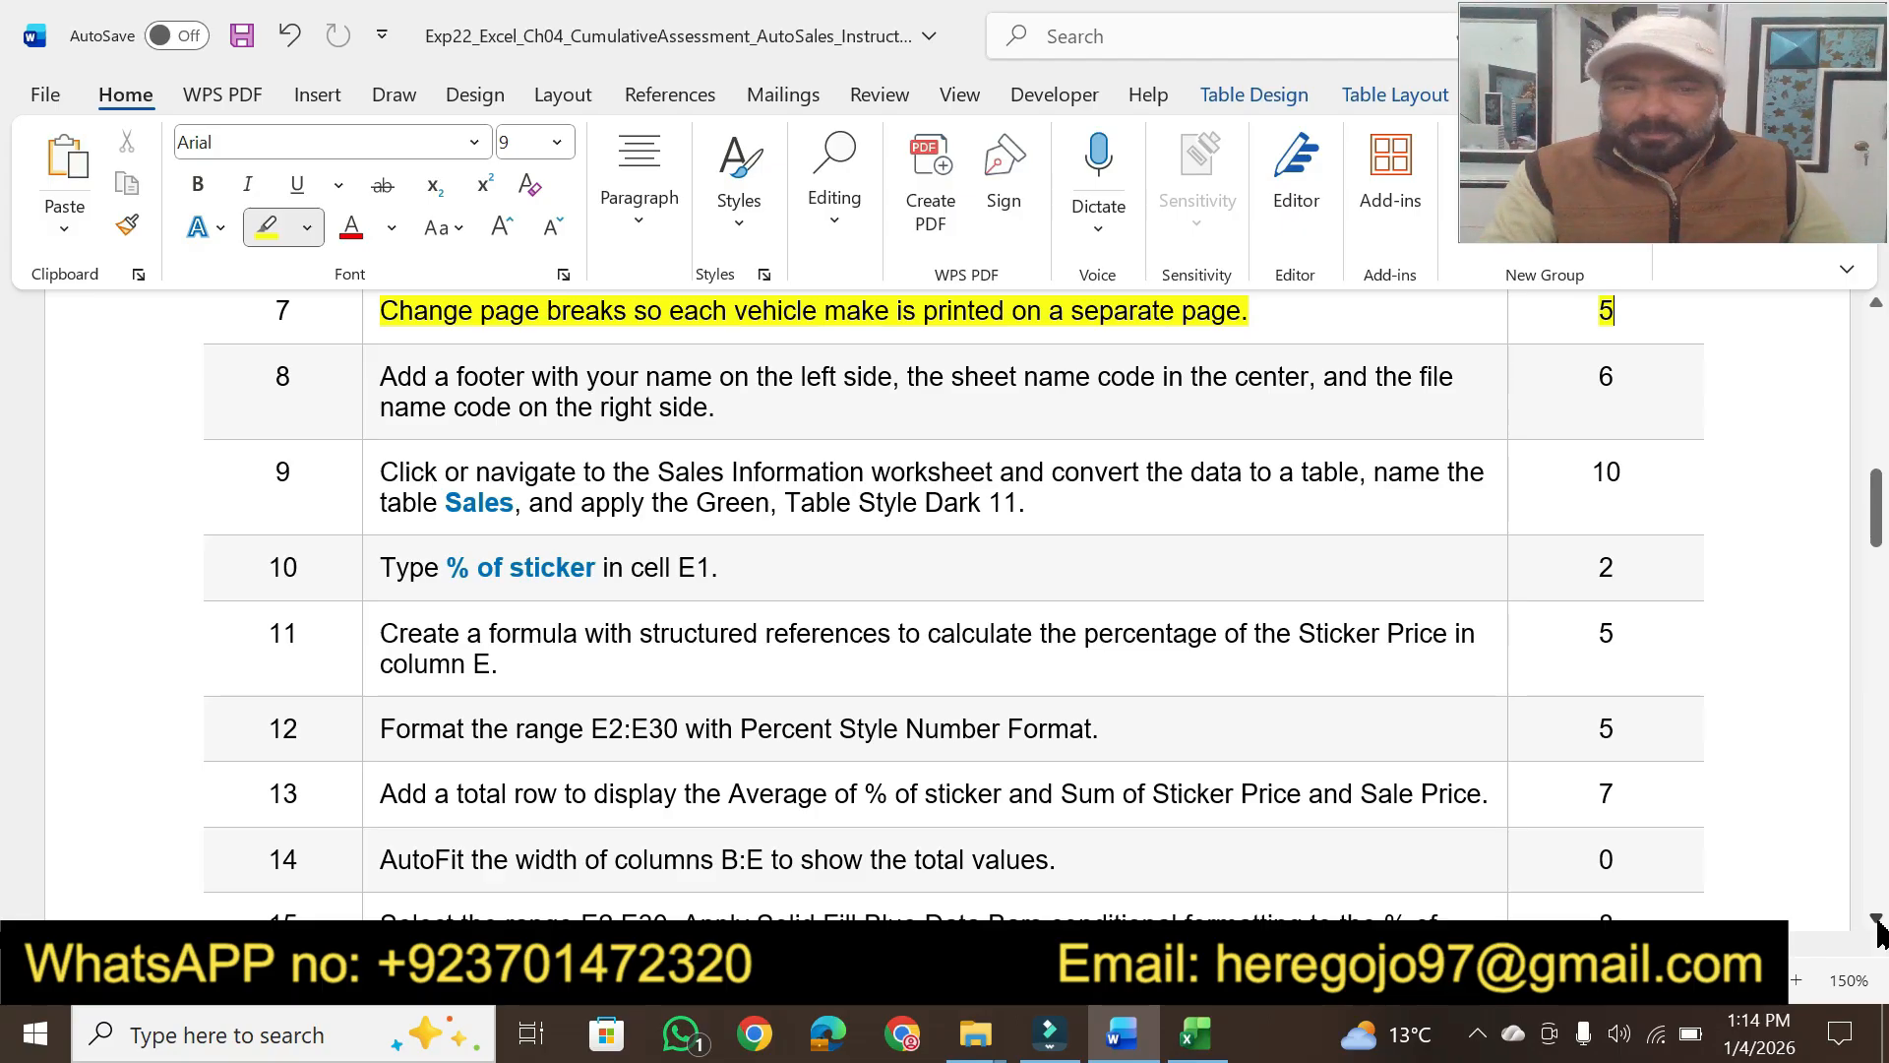
click(1876, 920)
click(1876, 920)
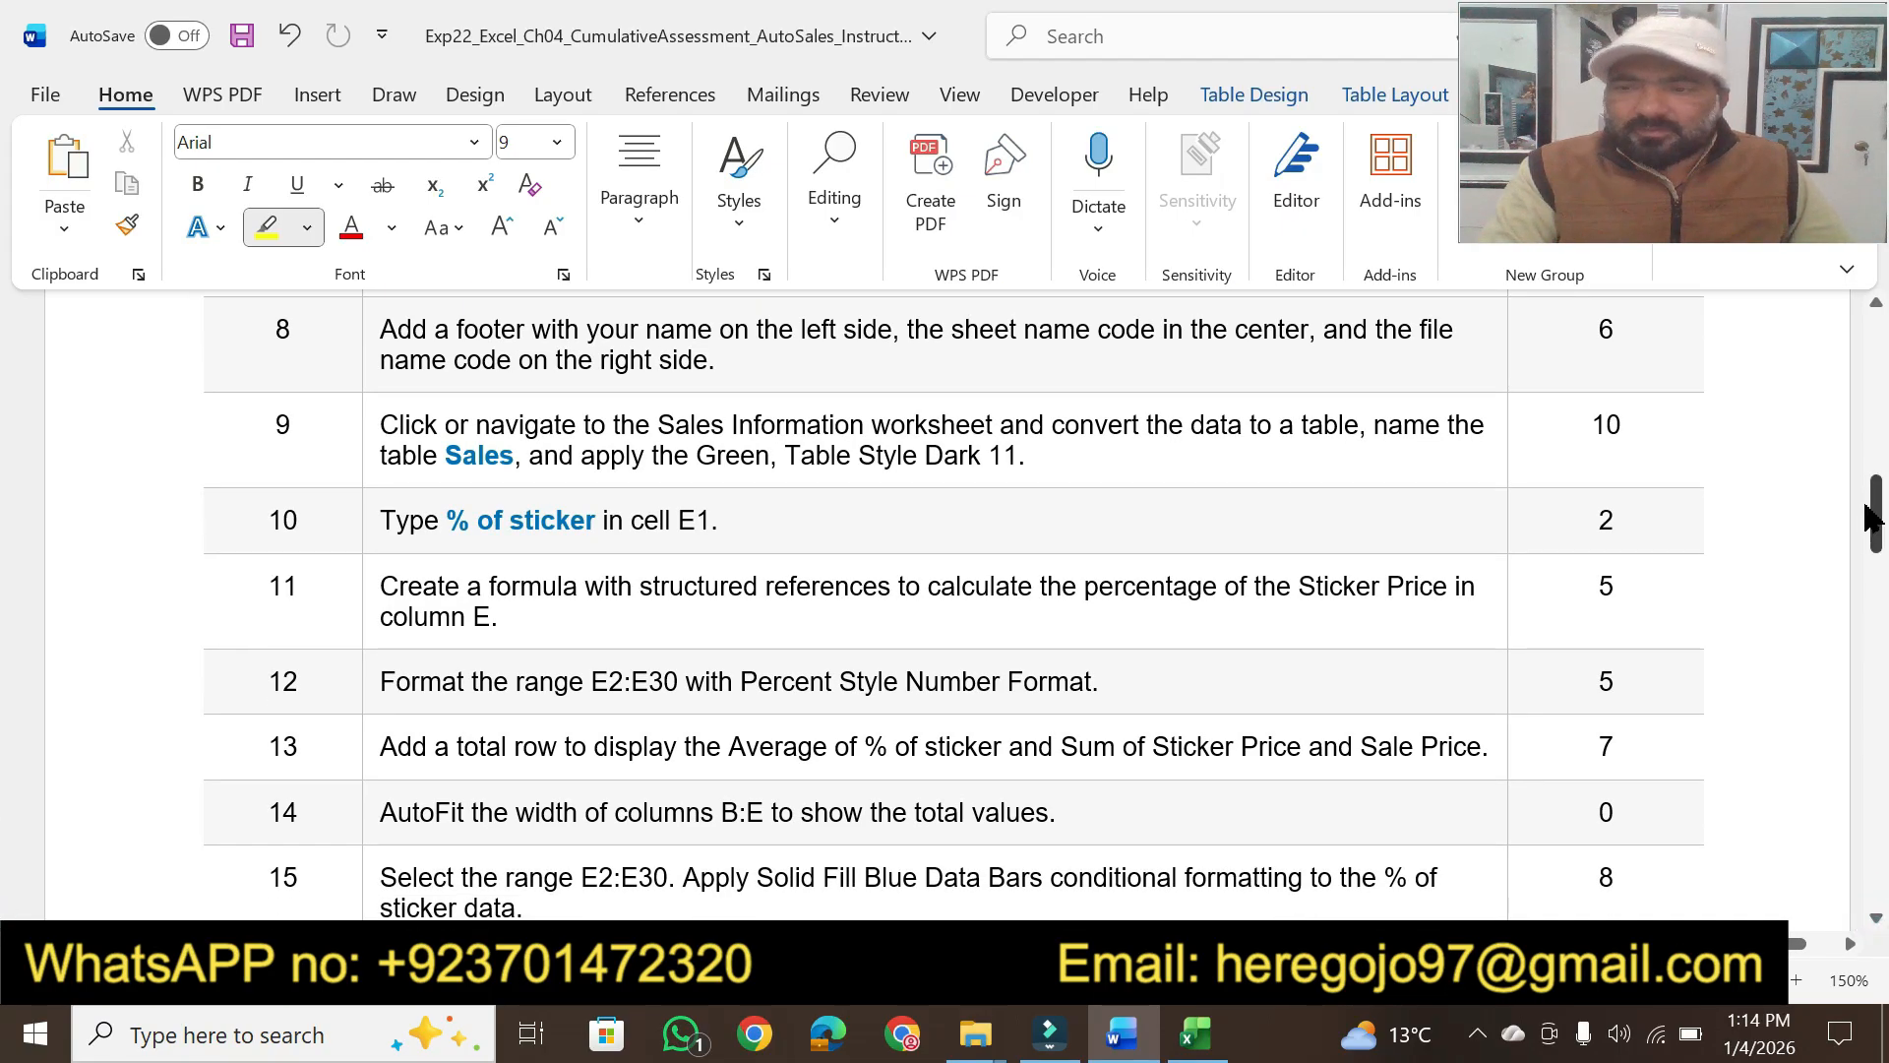
drag(1876, 522, 1879, 367)
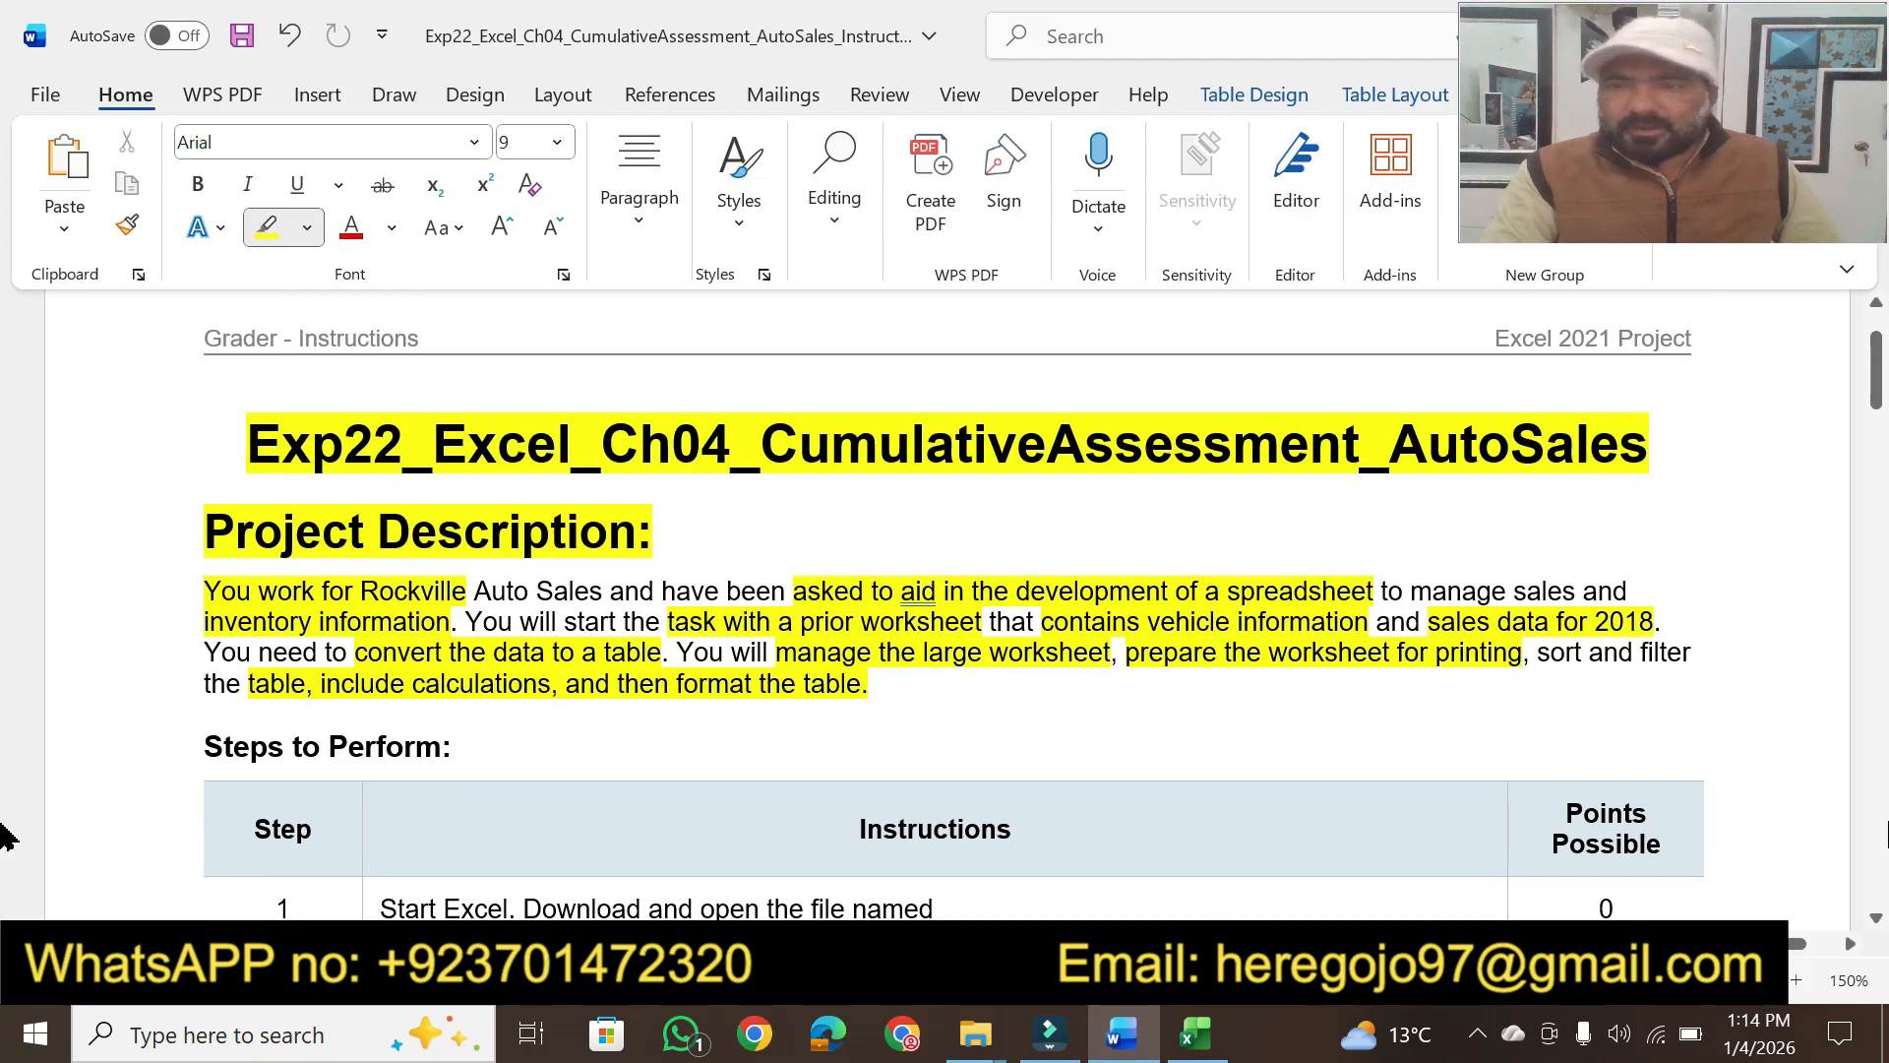